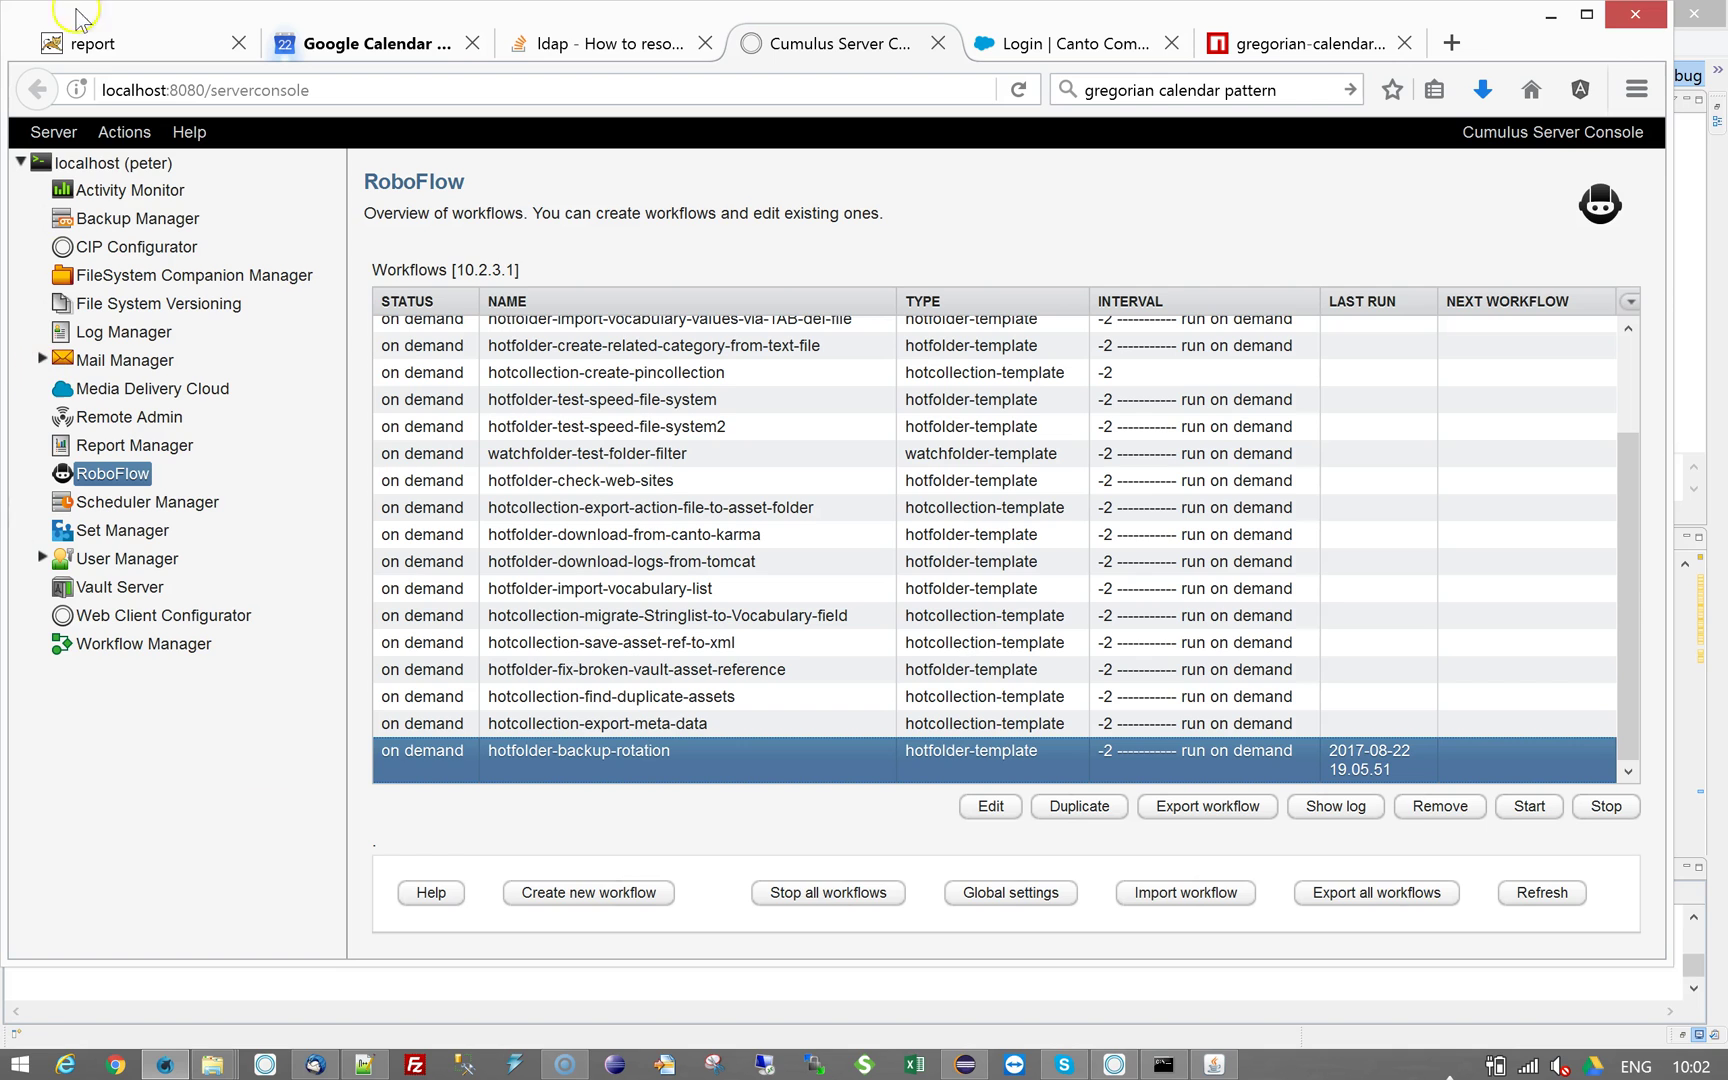
# Review the source, destination and schedule of the weekly-catalogs job in the Backup Manager, and close its editor without saving.
pyautogui.click(138, 218)
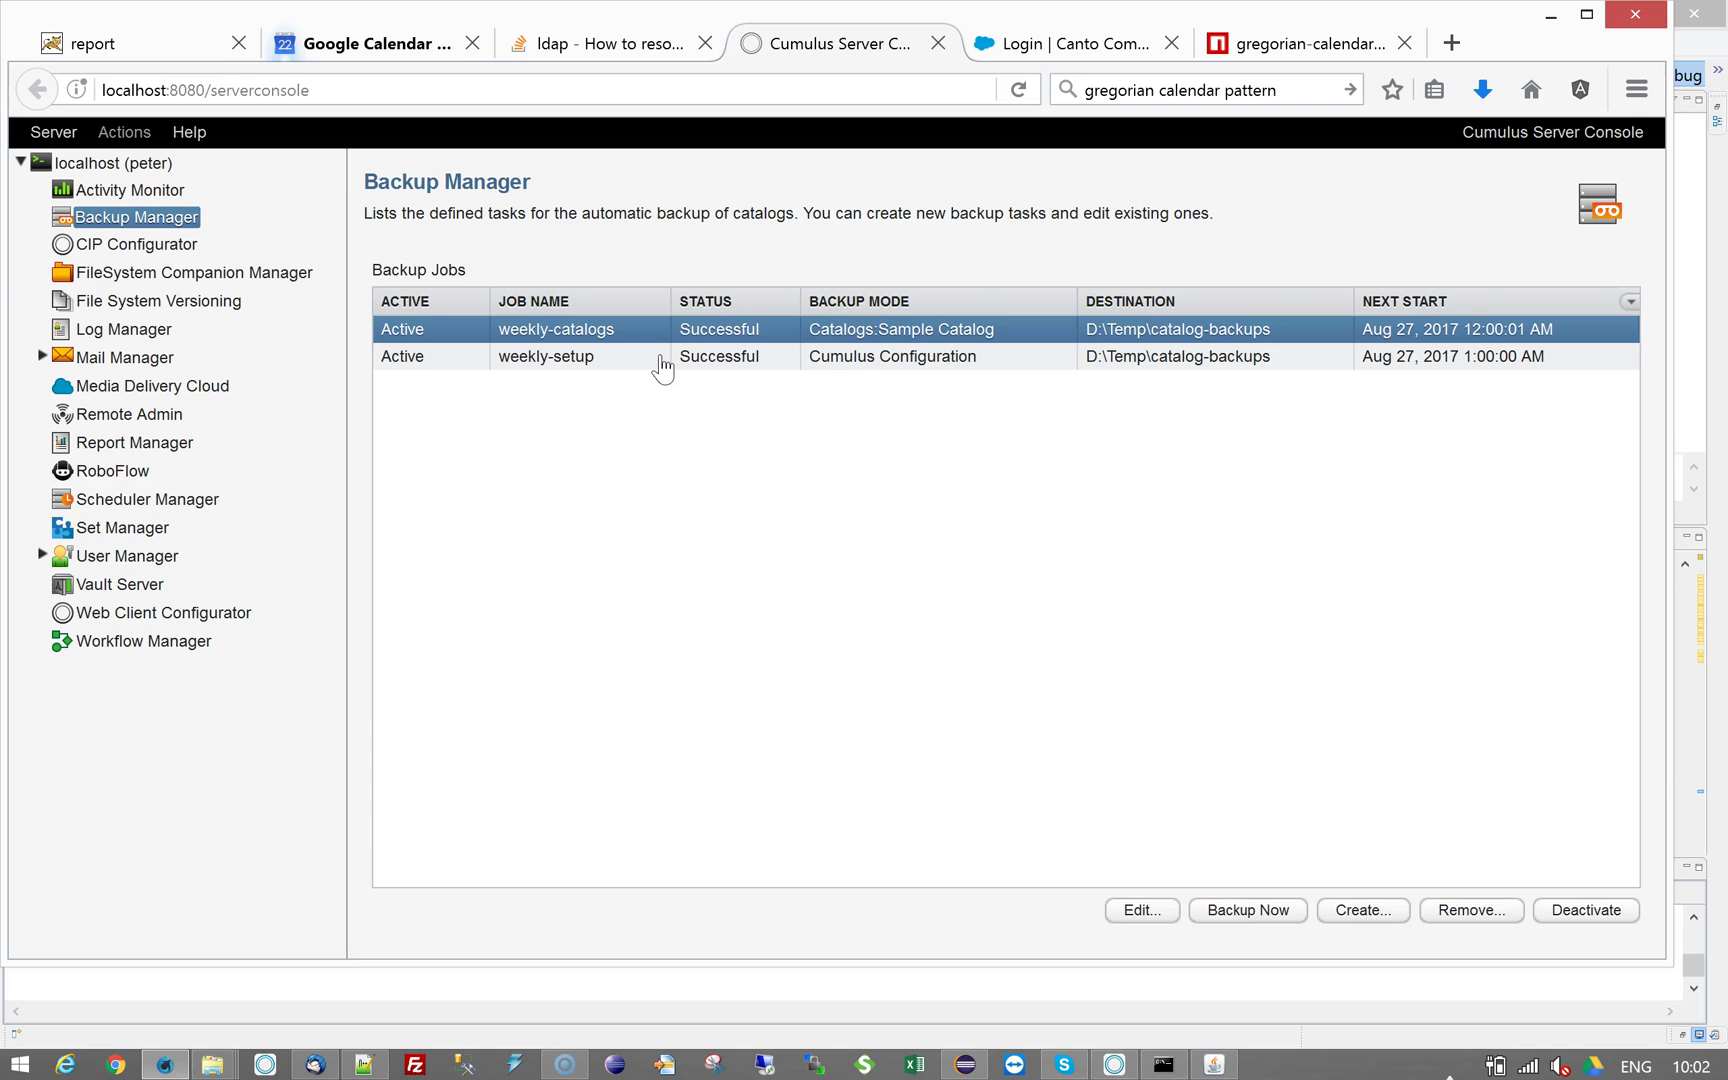
pyautogui.click(1141, 910)
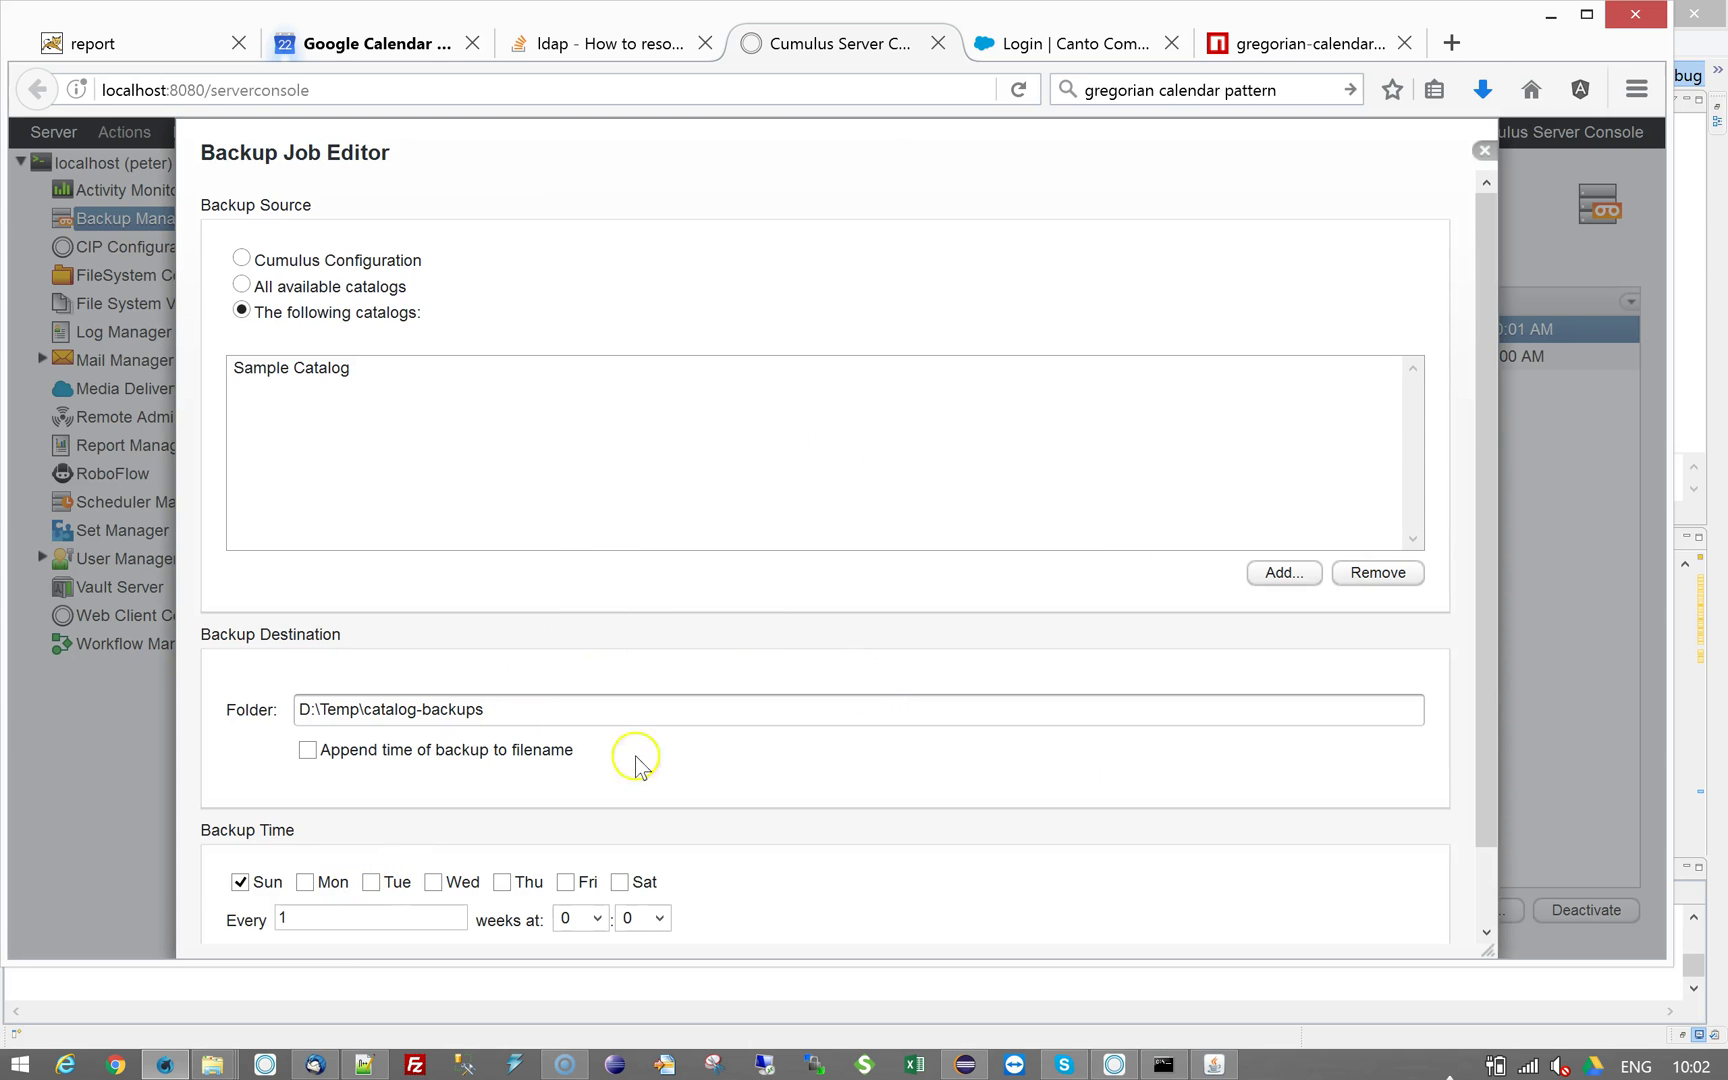
pyautogui.moveTo(1489, 289); pyautogui.dragTo(1490, 368)
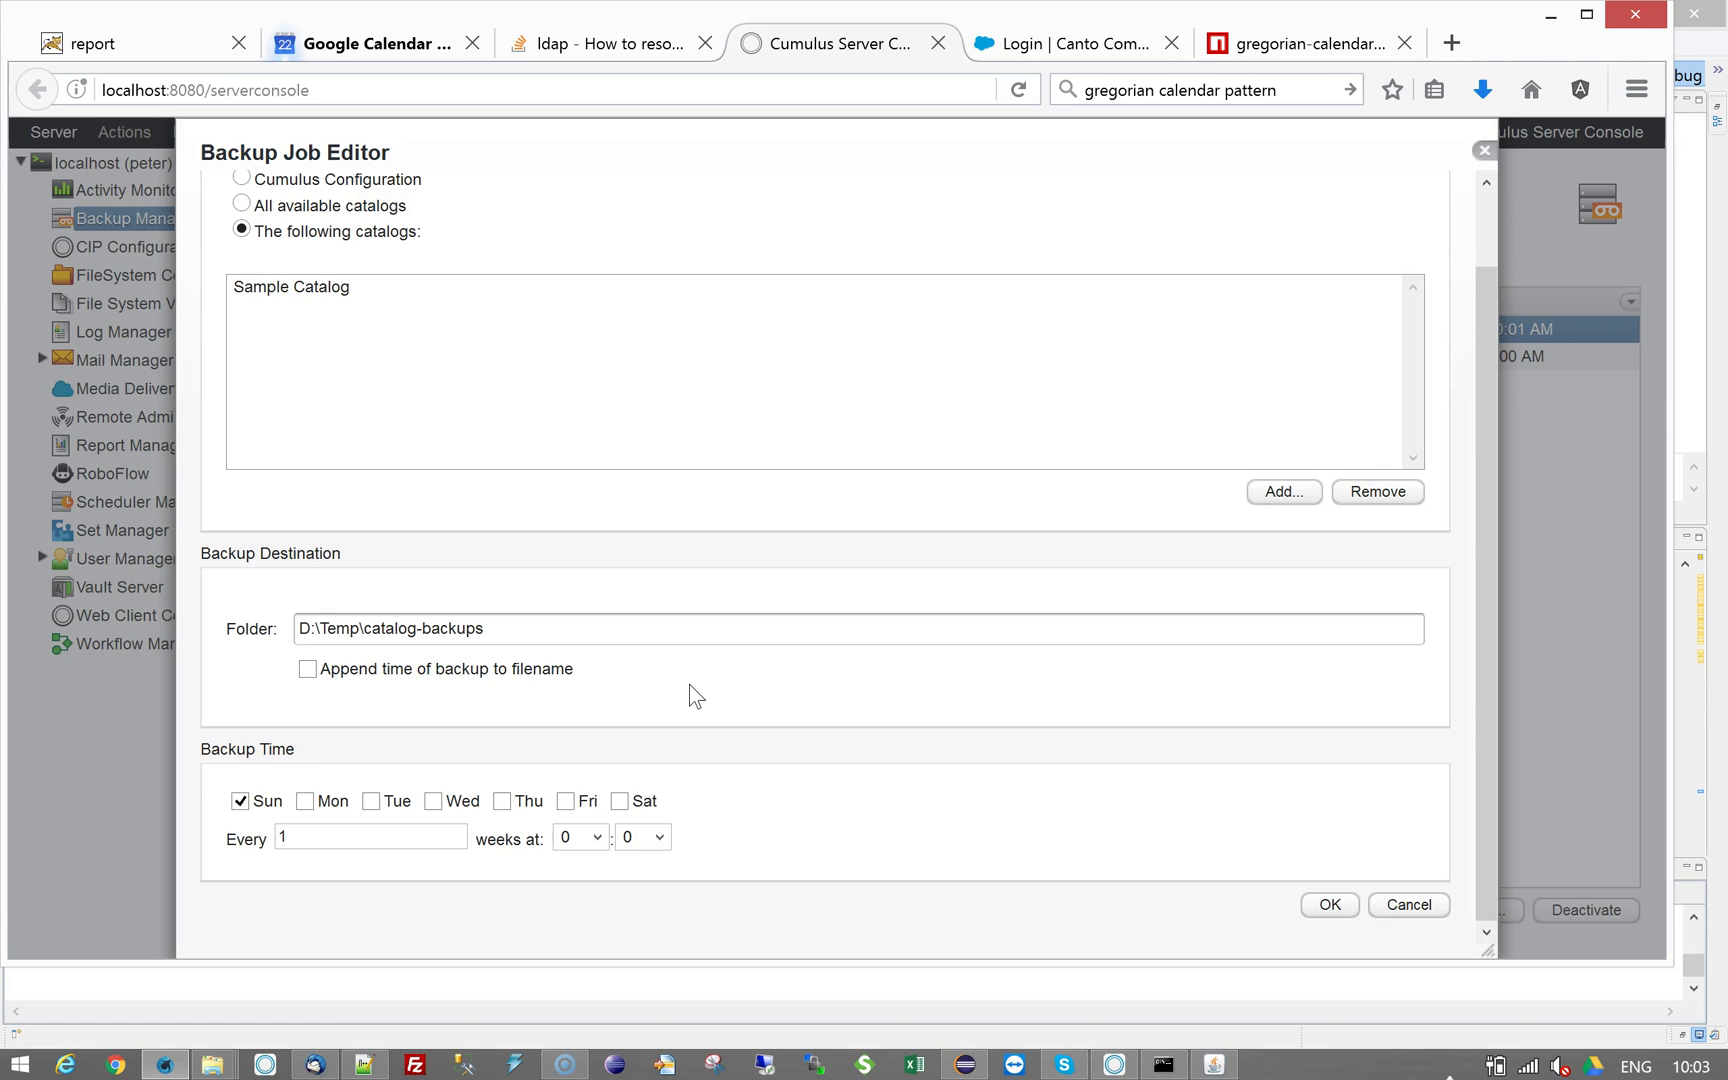
pyautogui.click(245, 871)
pyautogui.click(1484, 150)
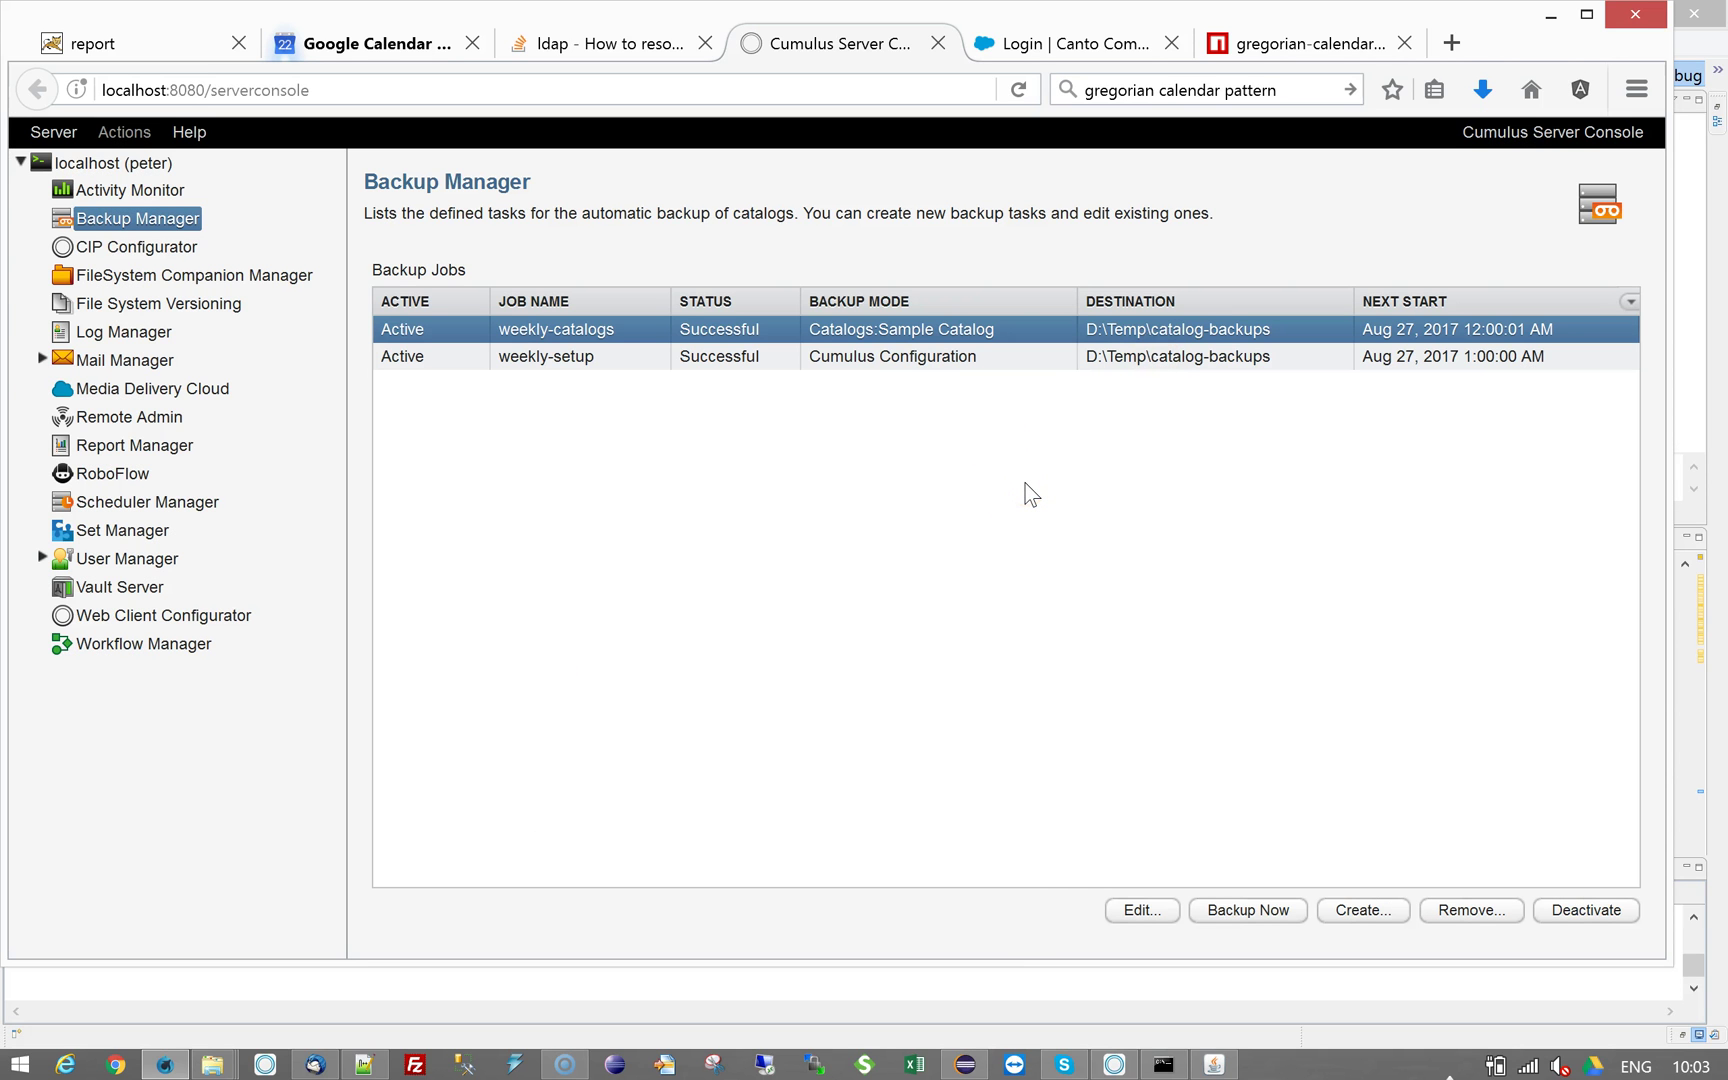
# Set the File filter parameter of the RoboFlow workflow hotfolder-backup-rotation to !.bak.zip.
pyautogui.click(115, 474)
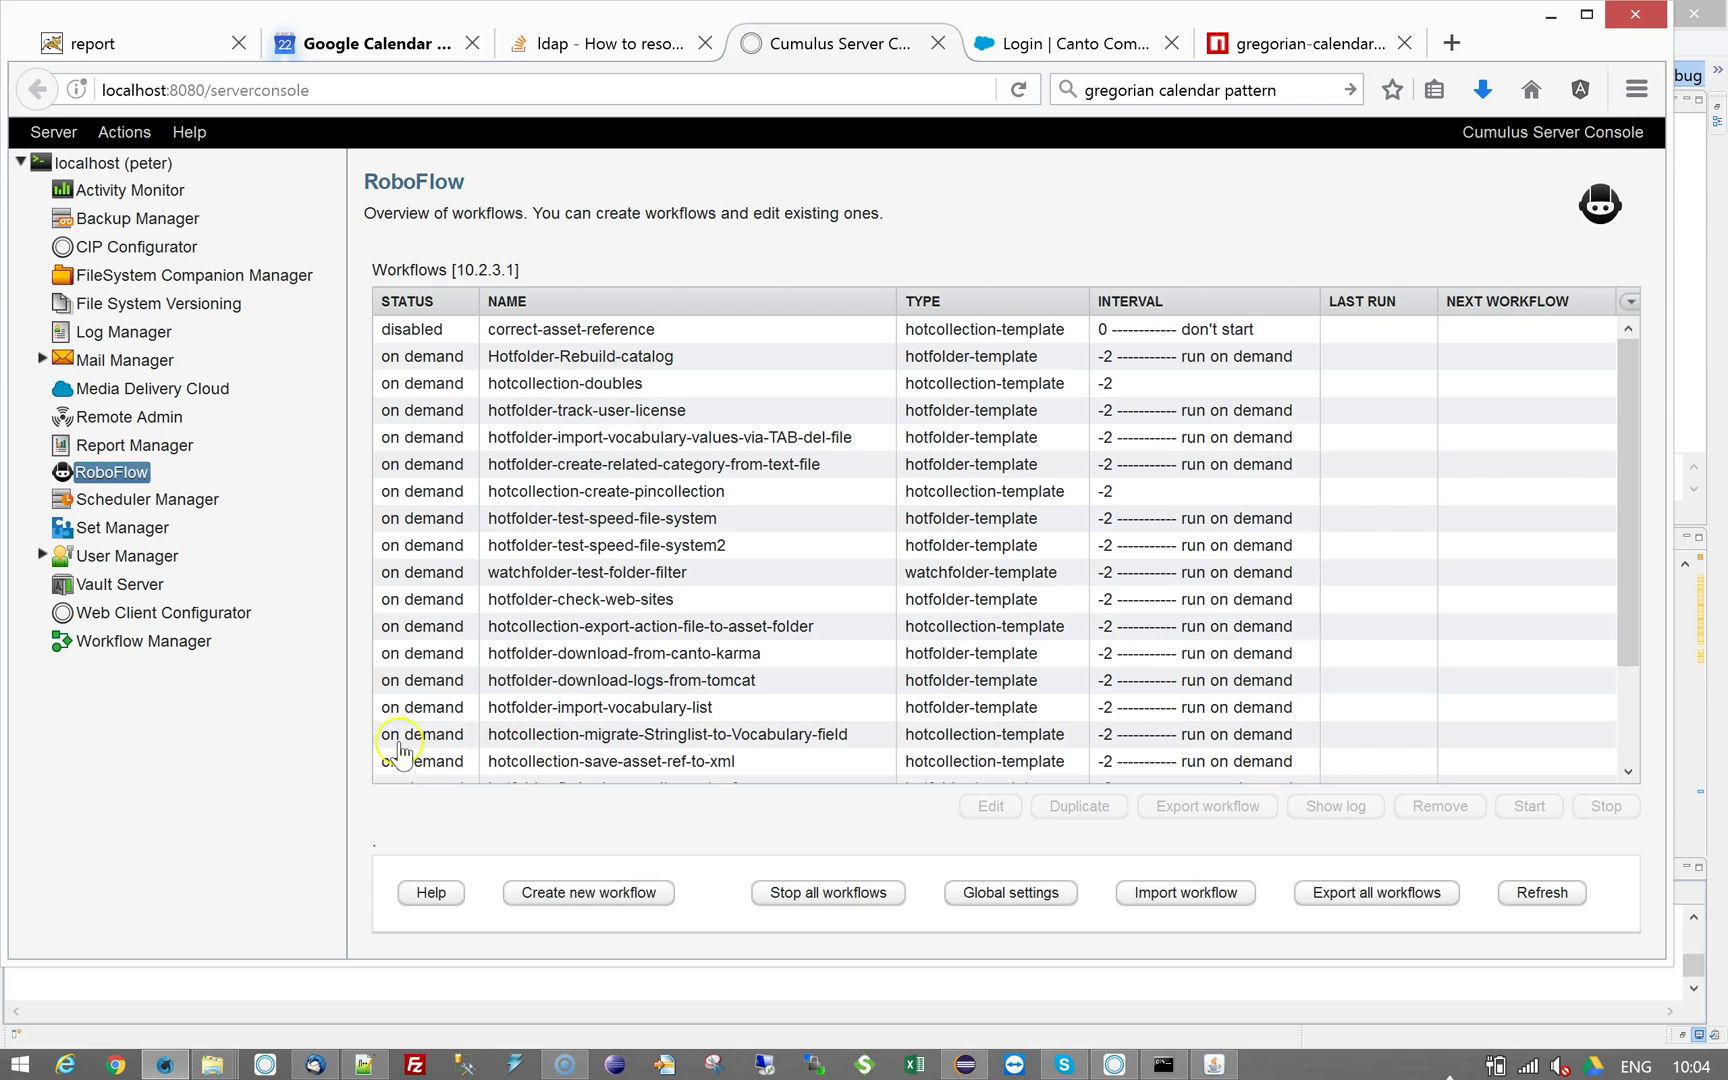
pyautogui.click(1628, 722)
pyautogui.doubleClick(615, 768)
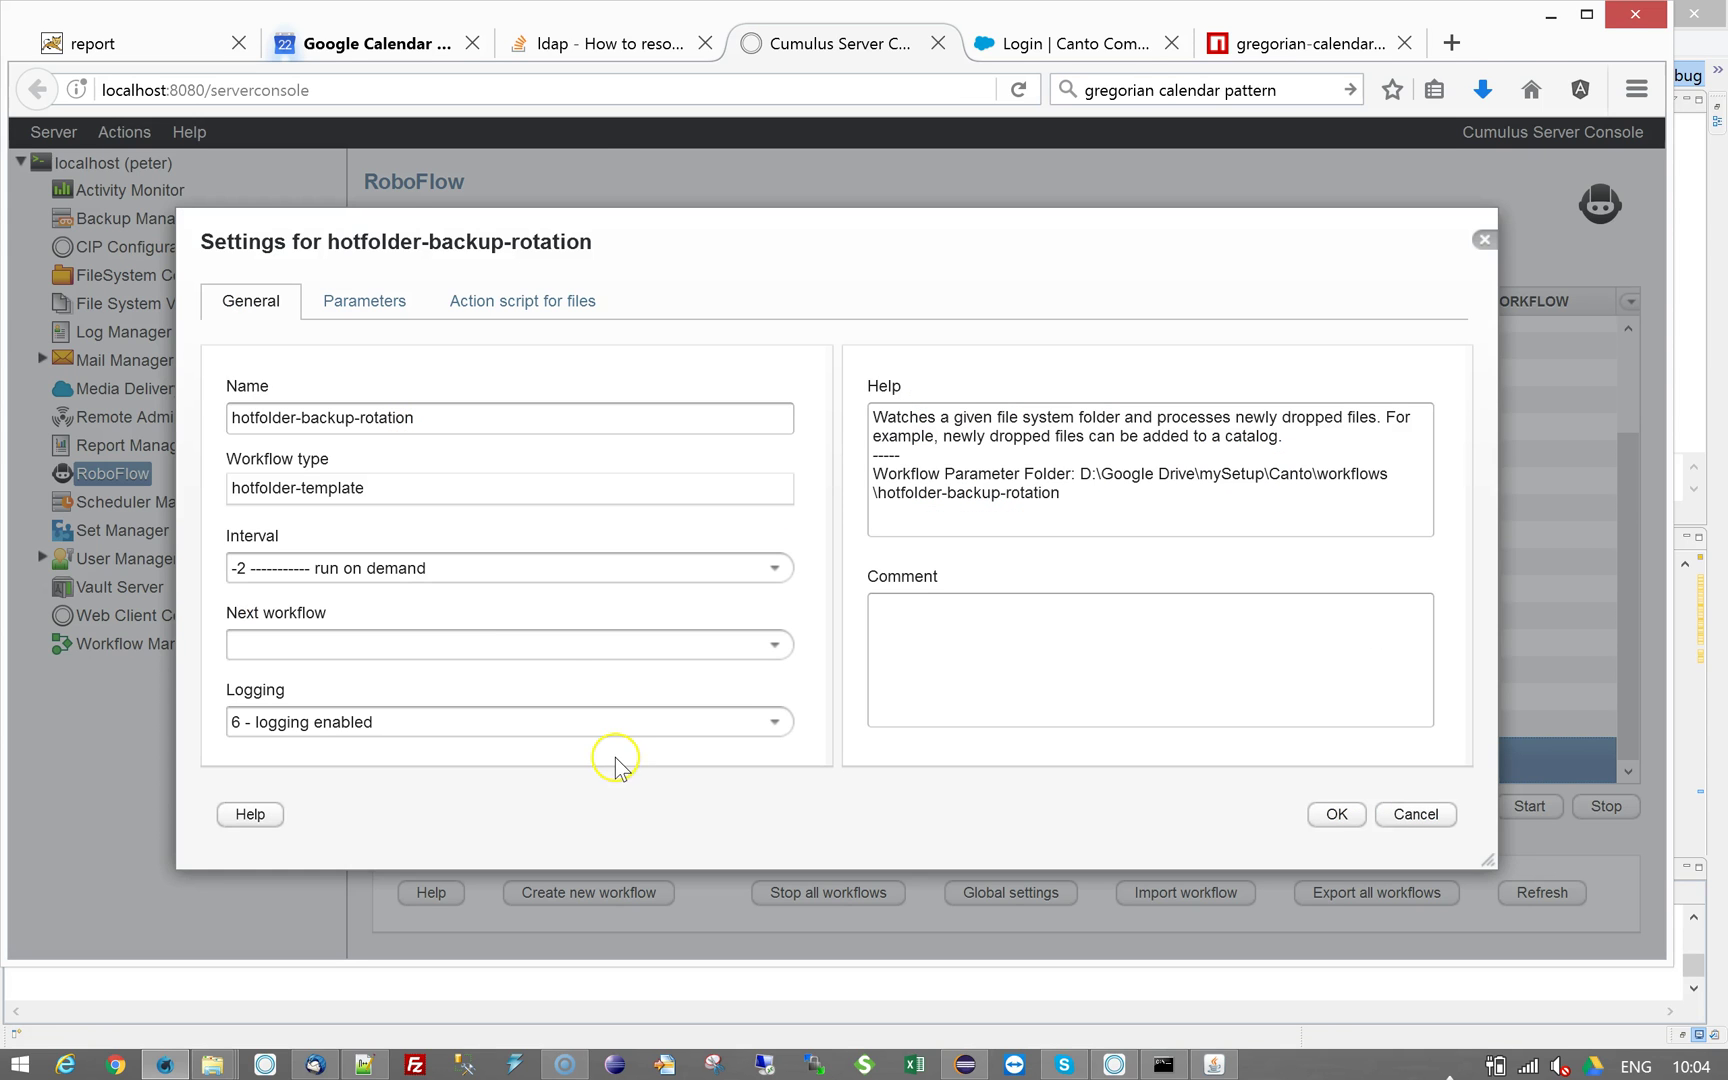
pyautogui.click(368, 302)
pyautogui.click(605, 390)
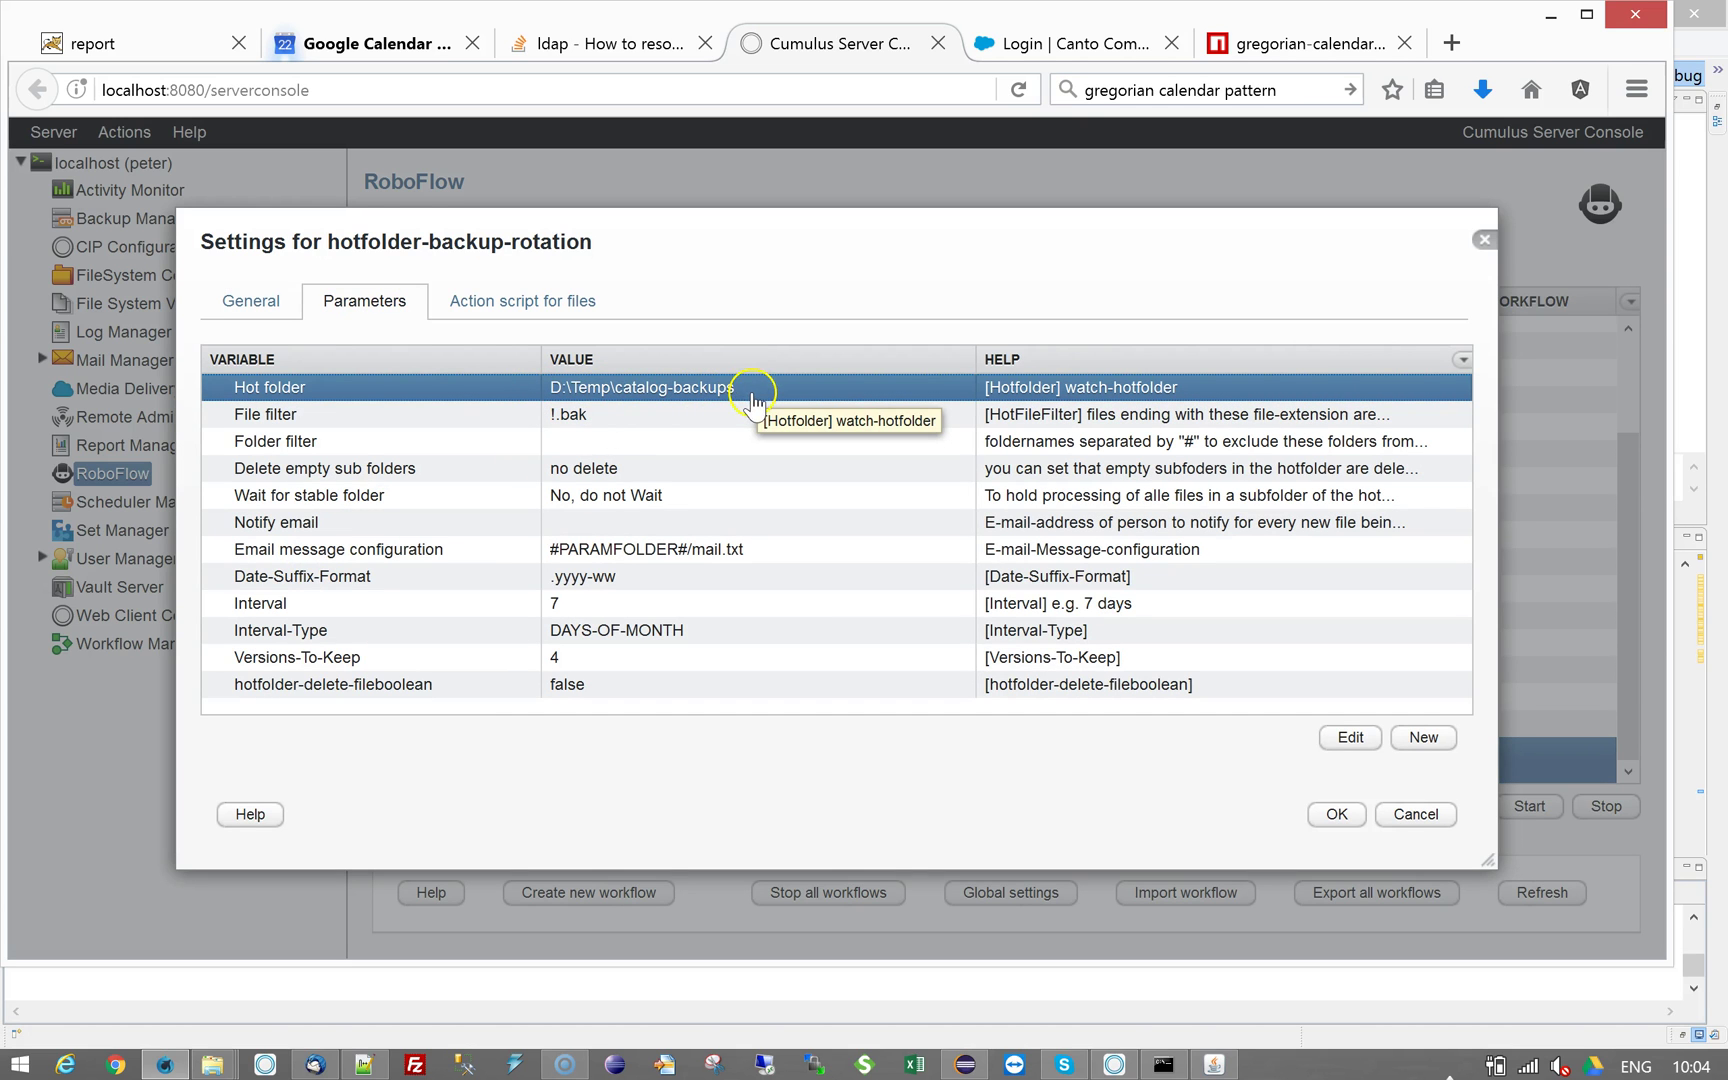
pyautogui.doubleClick(600, 432)
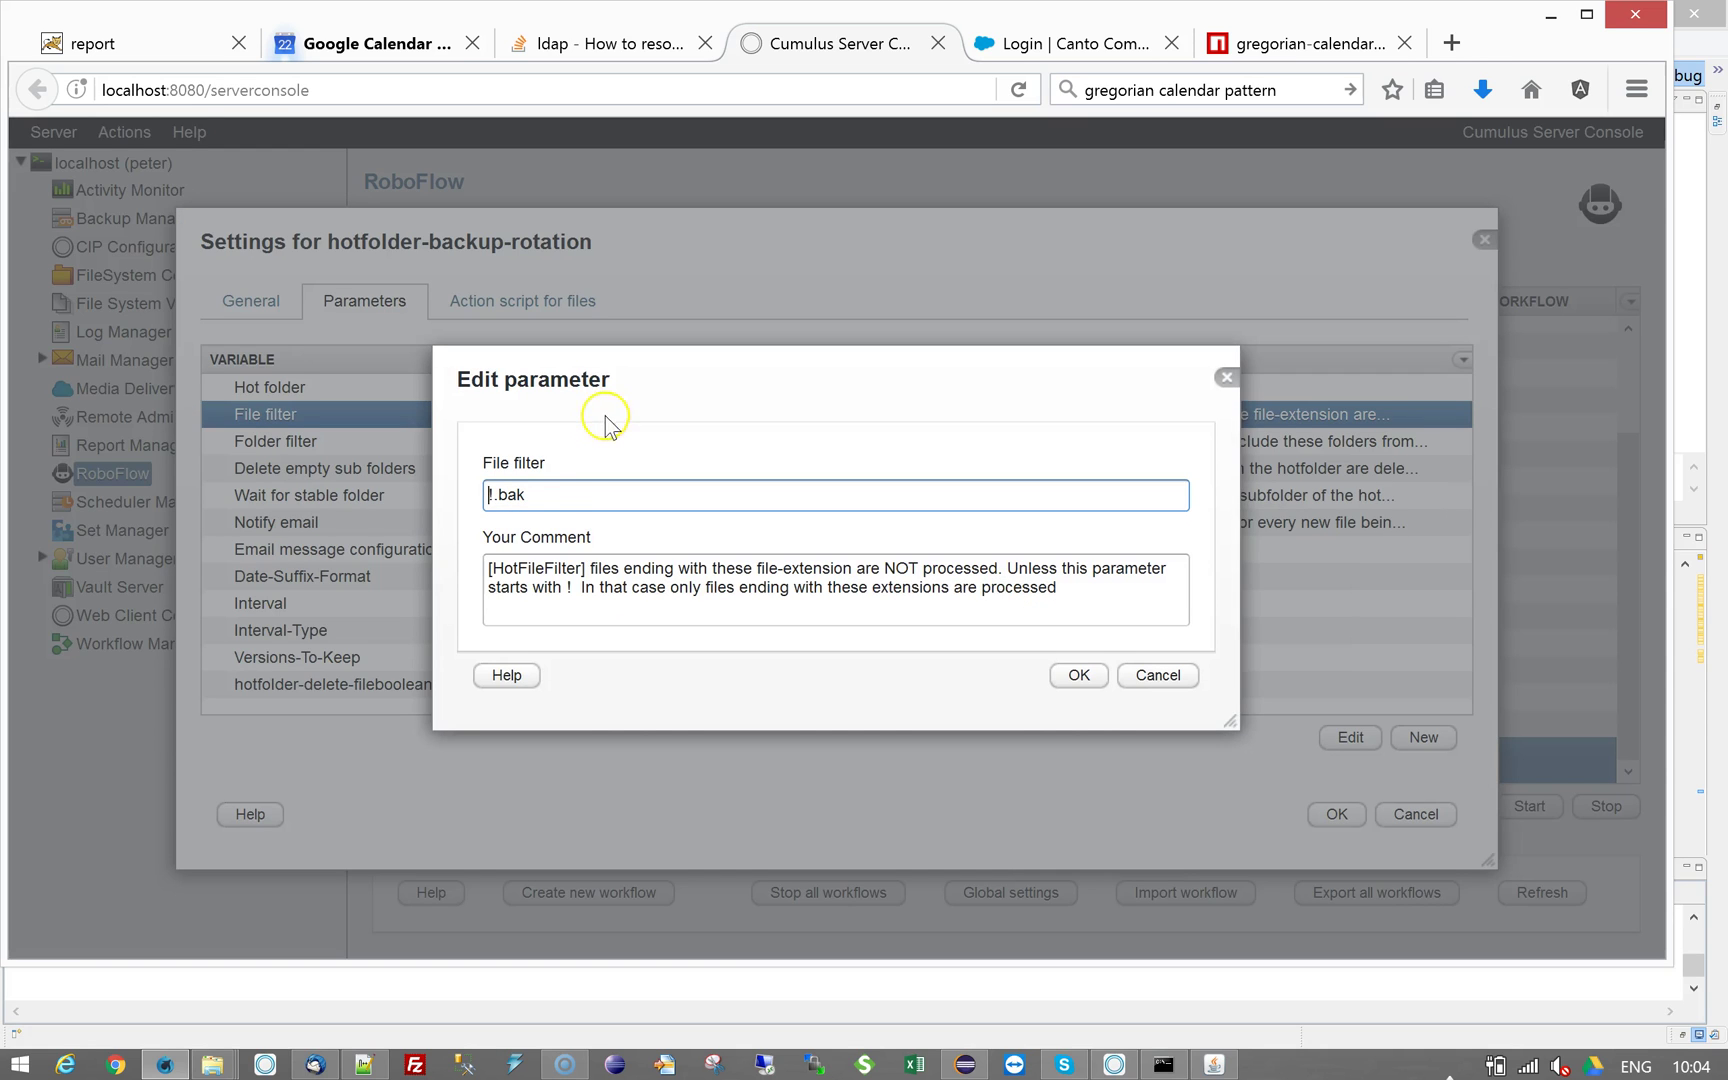
pyautogui.write('.zip')
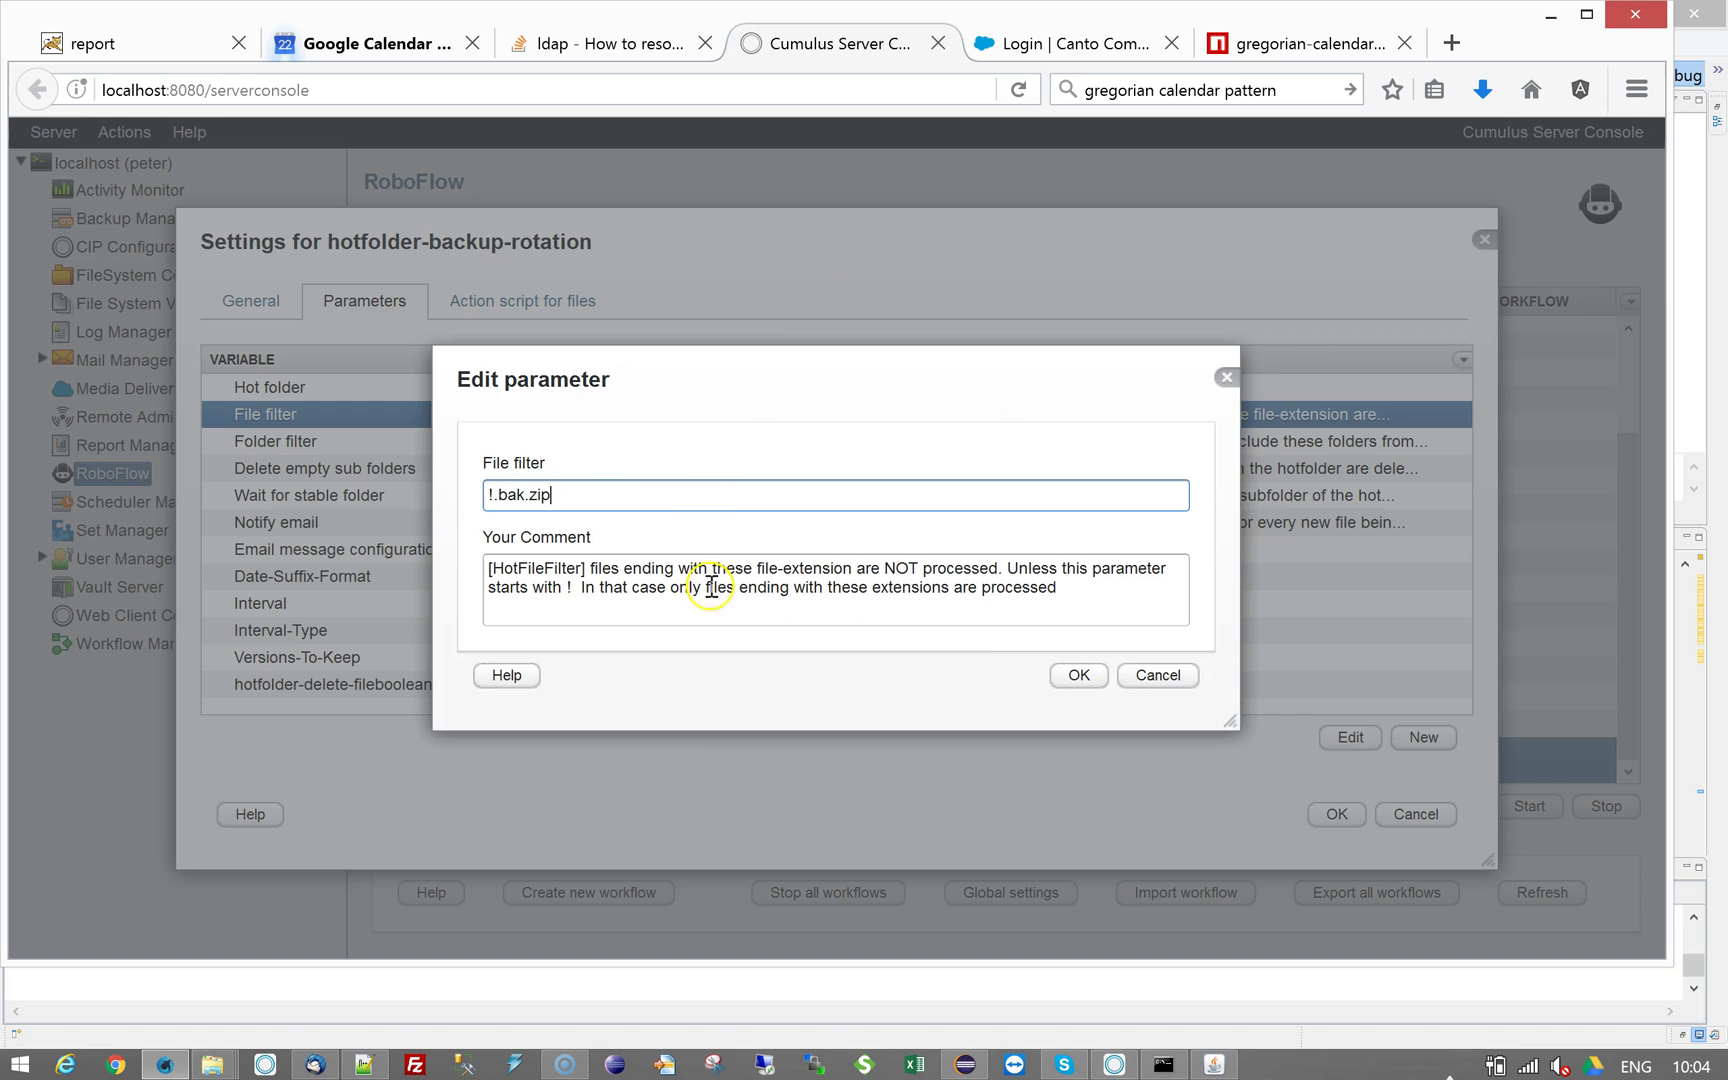
pyautogui.click(1090, 678)
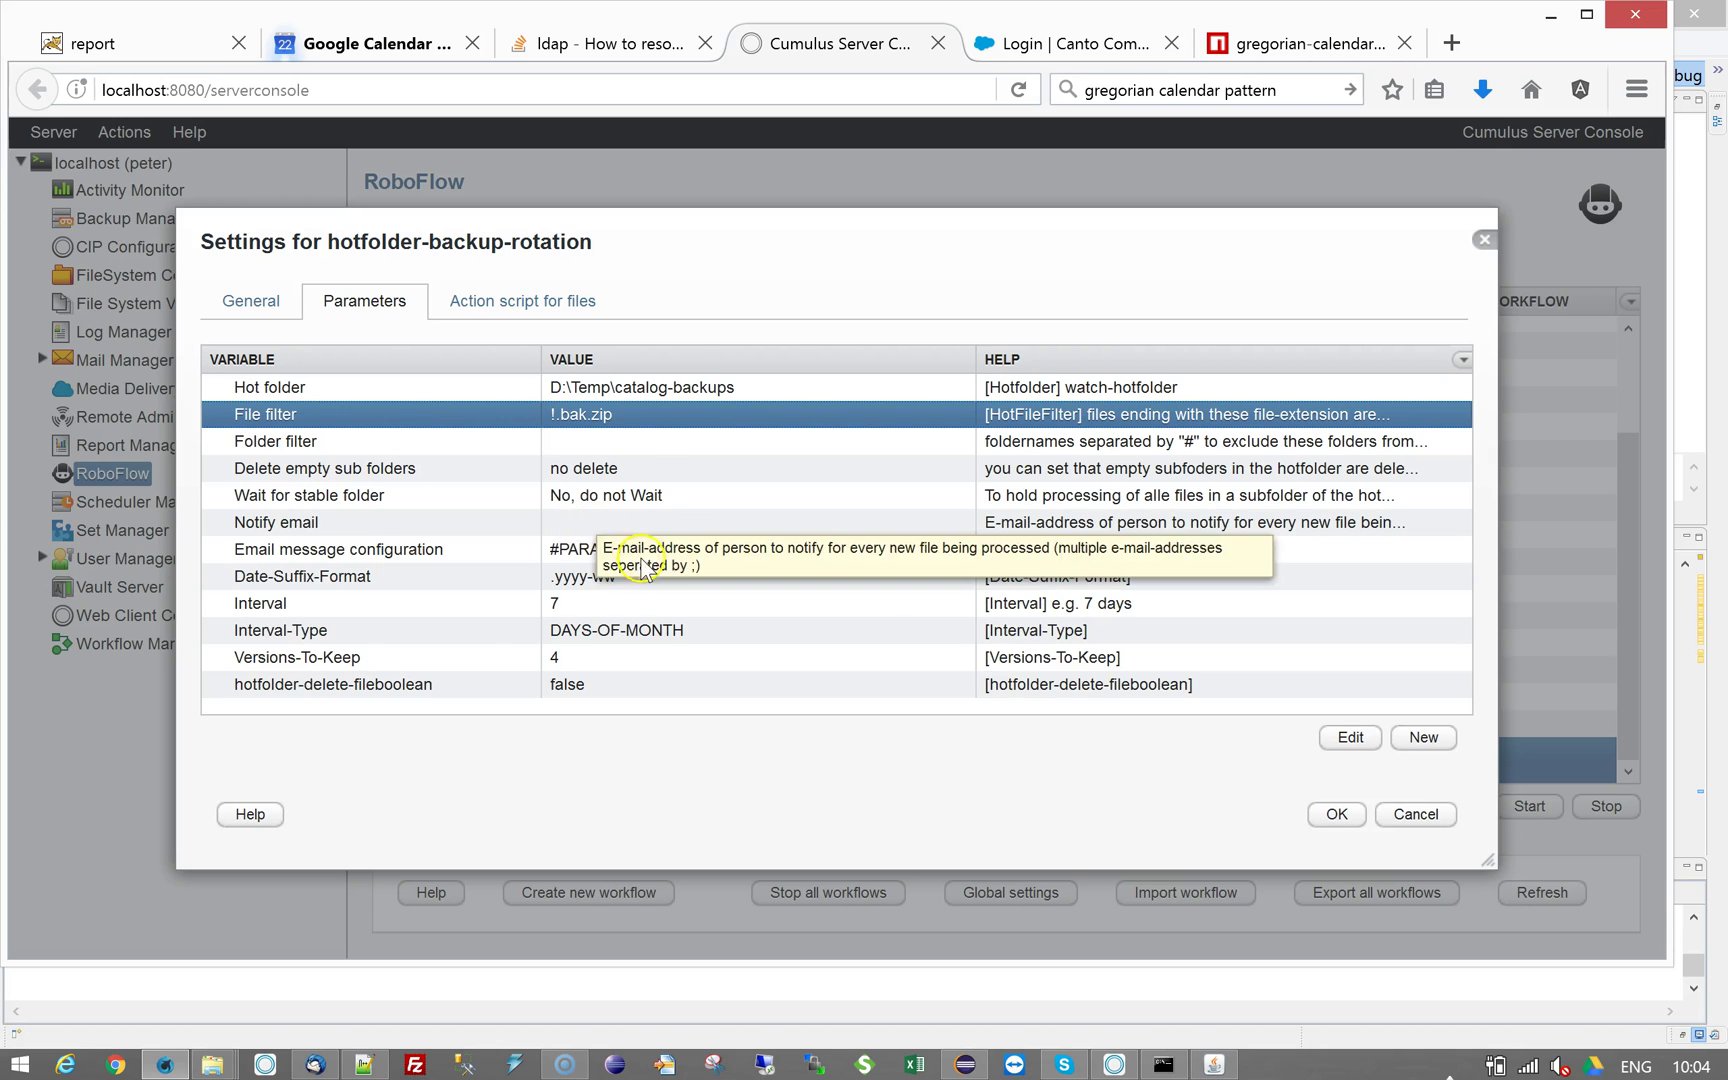
# Examine the workflow's File filter, Date-Suffix-Format, Interval, Interval-Type, Versions-To-Keep, hotfolder-delete-fileboolean and Hot folder parameters.
pyautogui.click(628, 430)
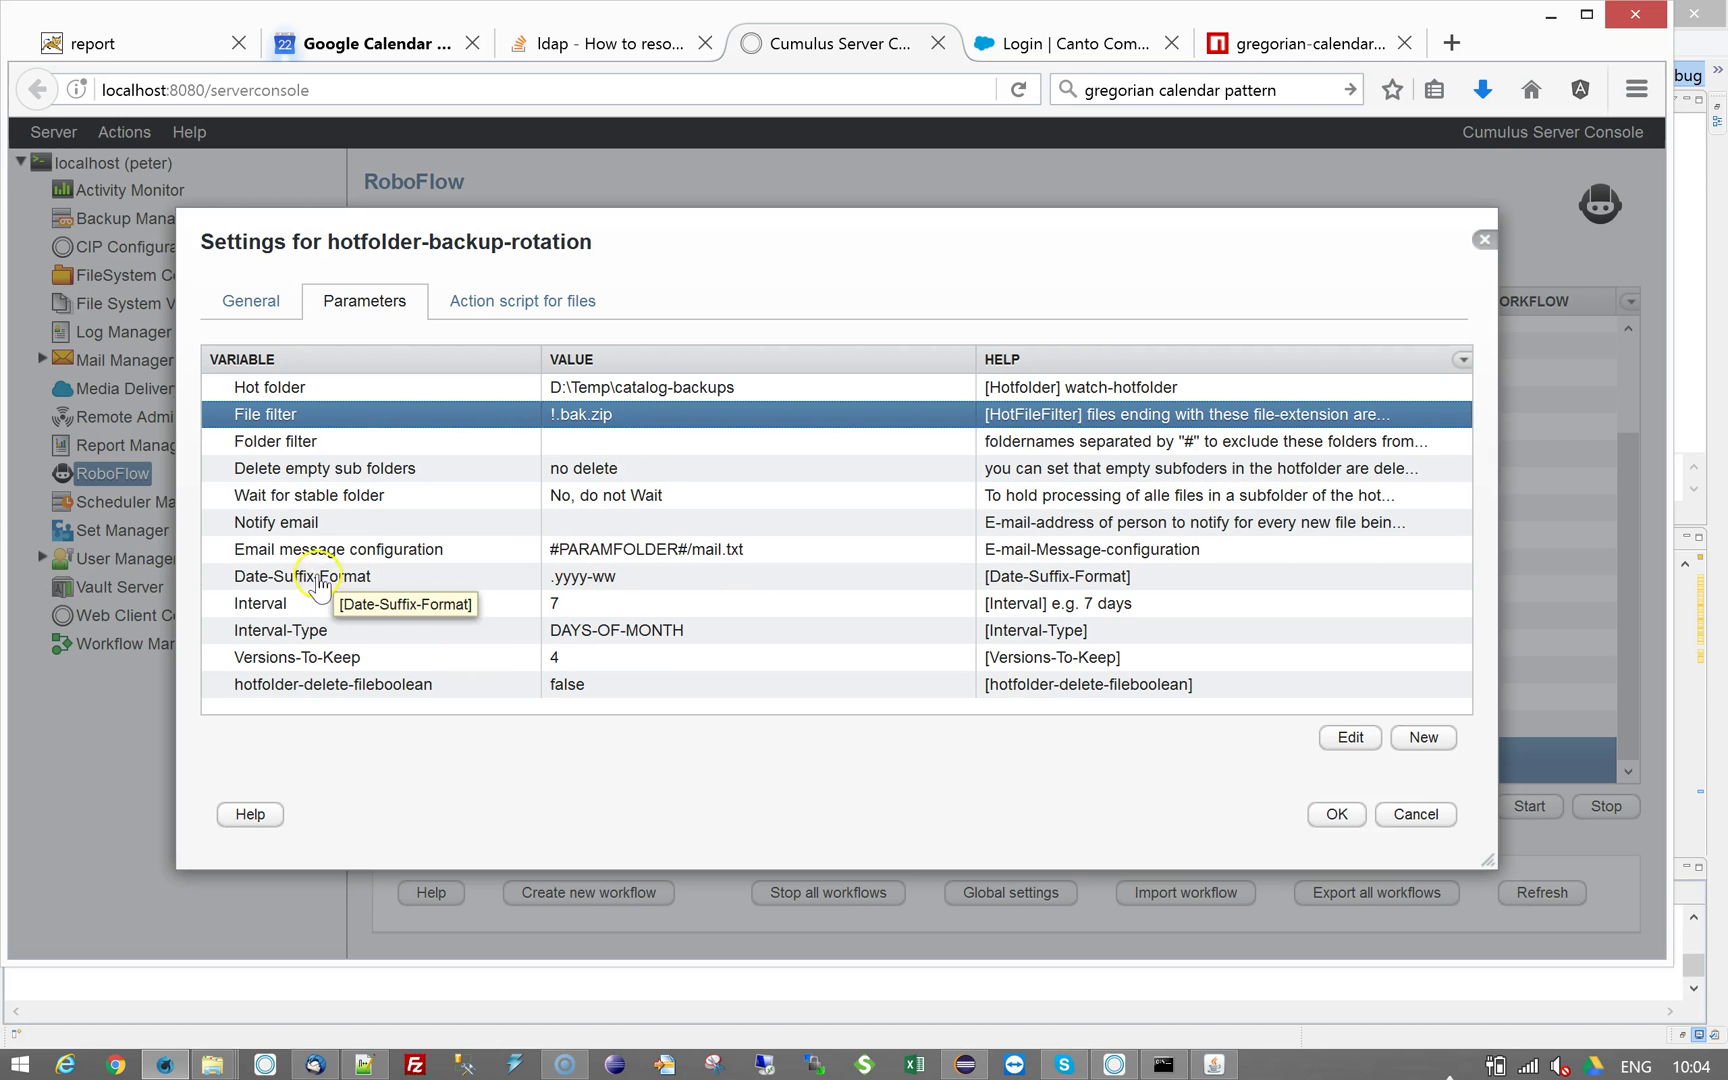
pyautogui.click(242, 580)
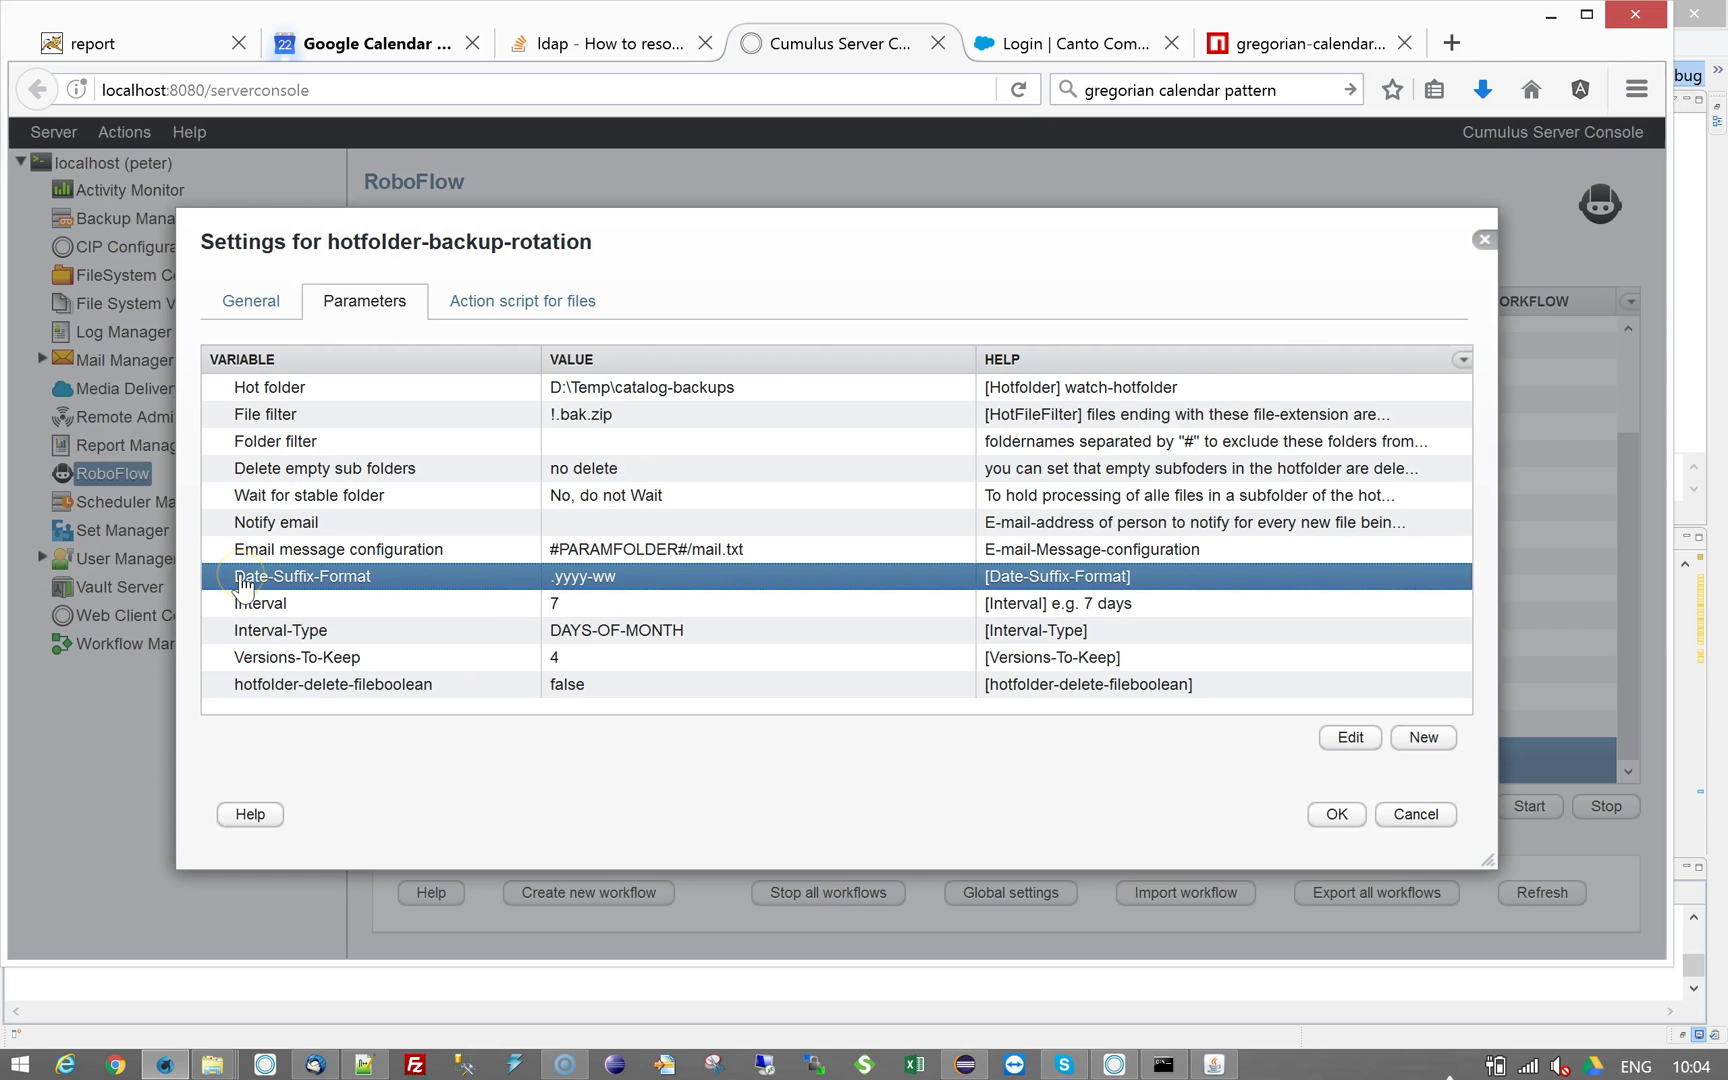
pyautogui.click(400, 580)
pyautogui.click(714, 608)
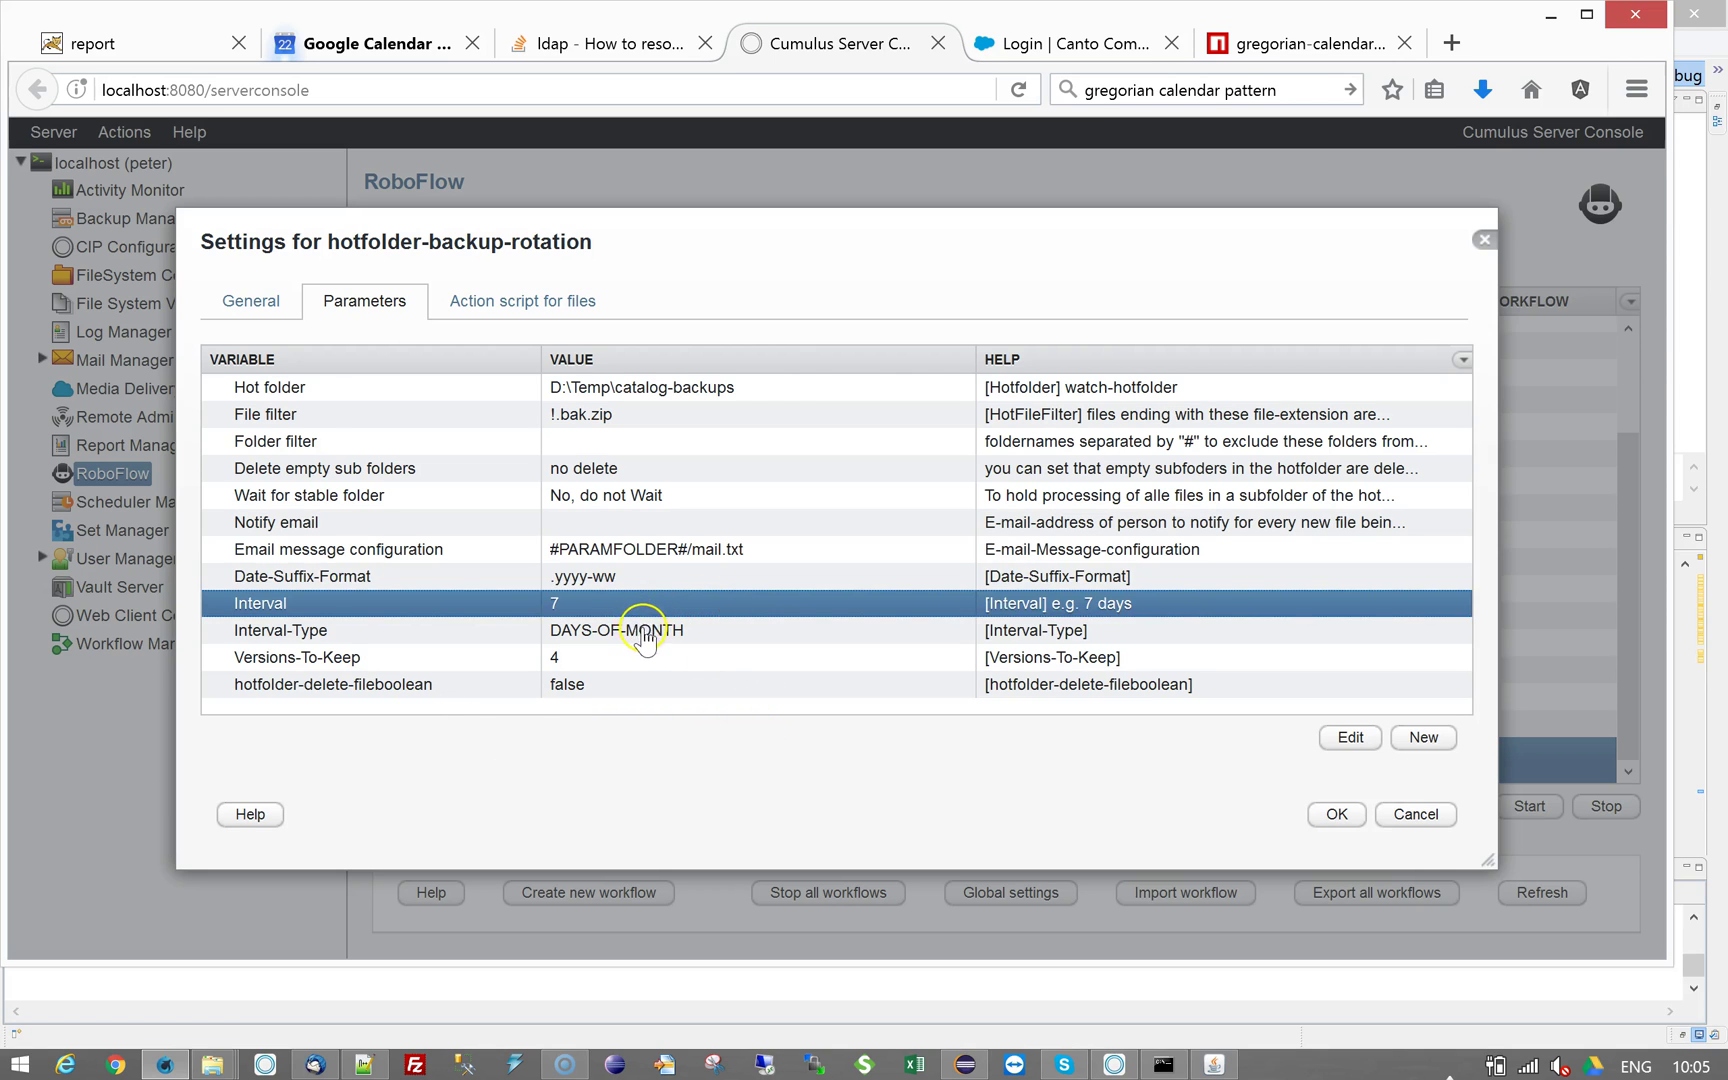
pyautogui.click(736, 634)
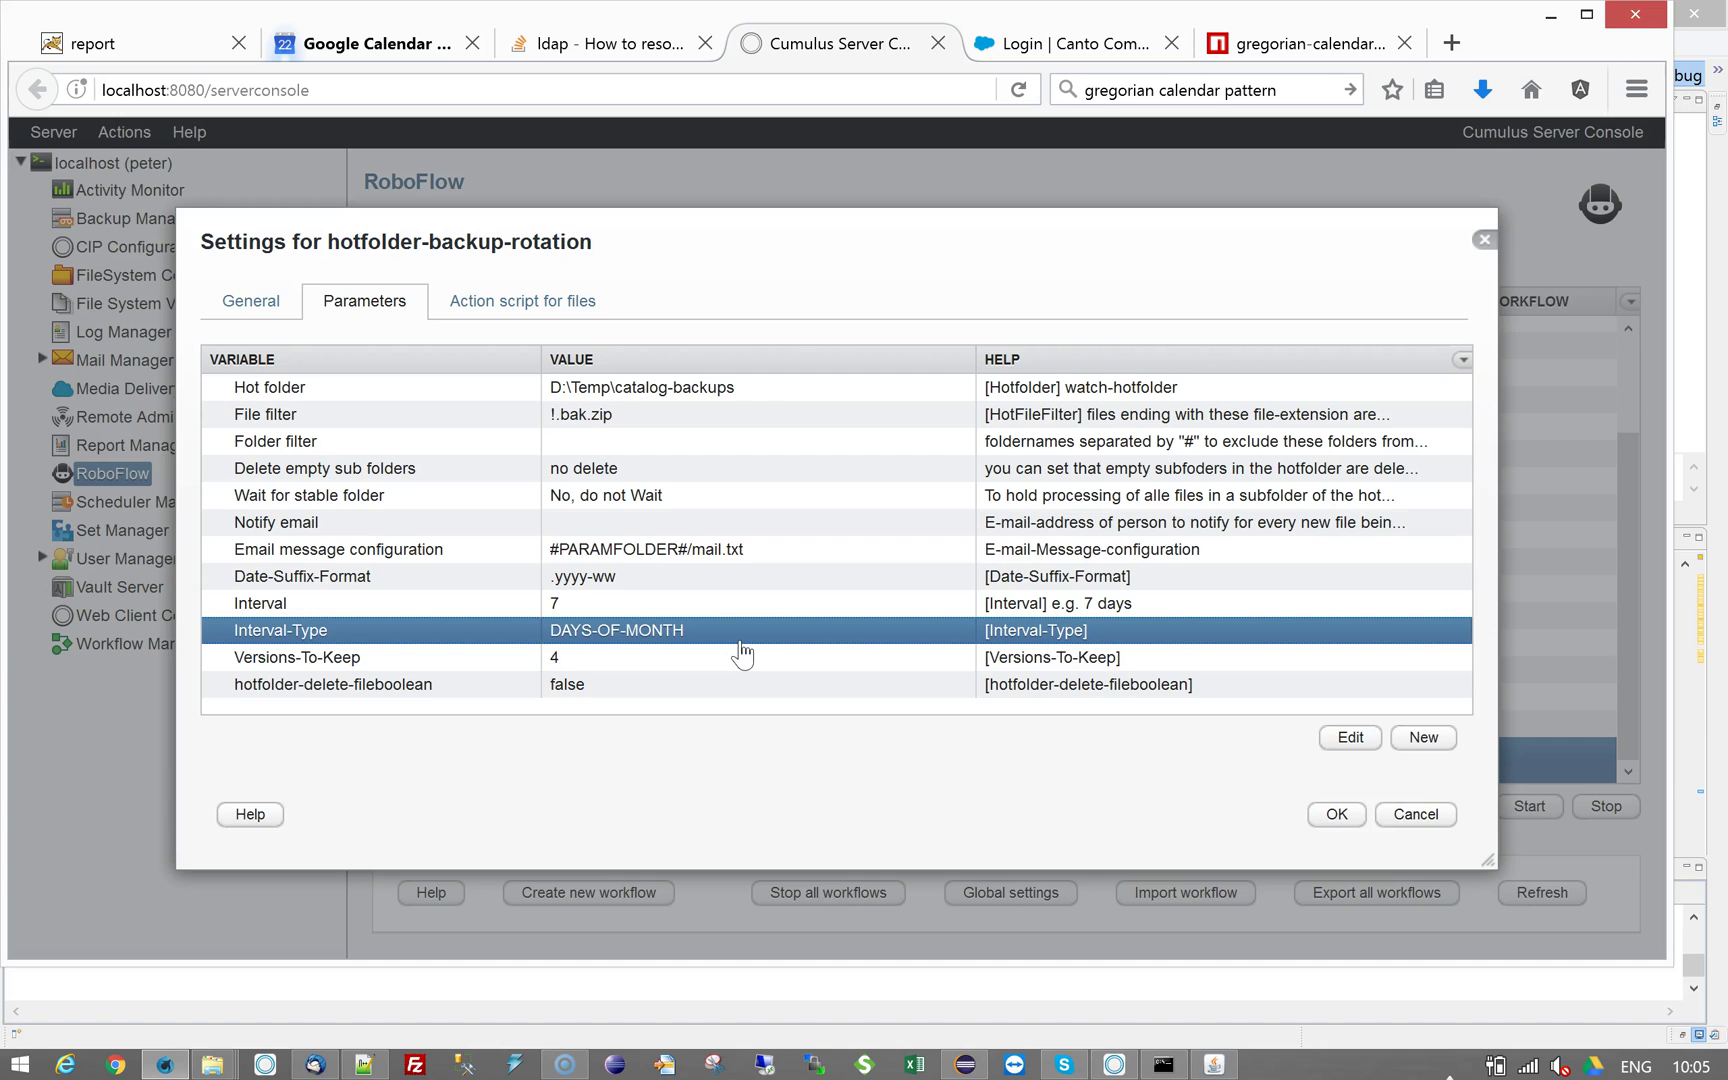
pyautogui.click(592, 664)
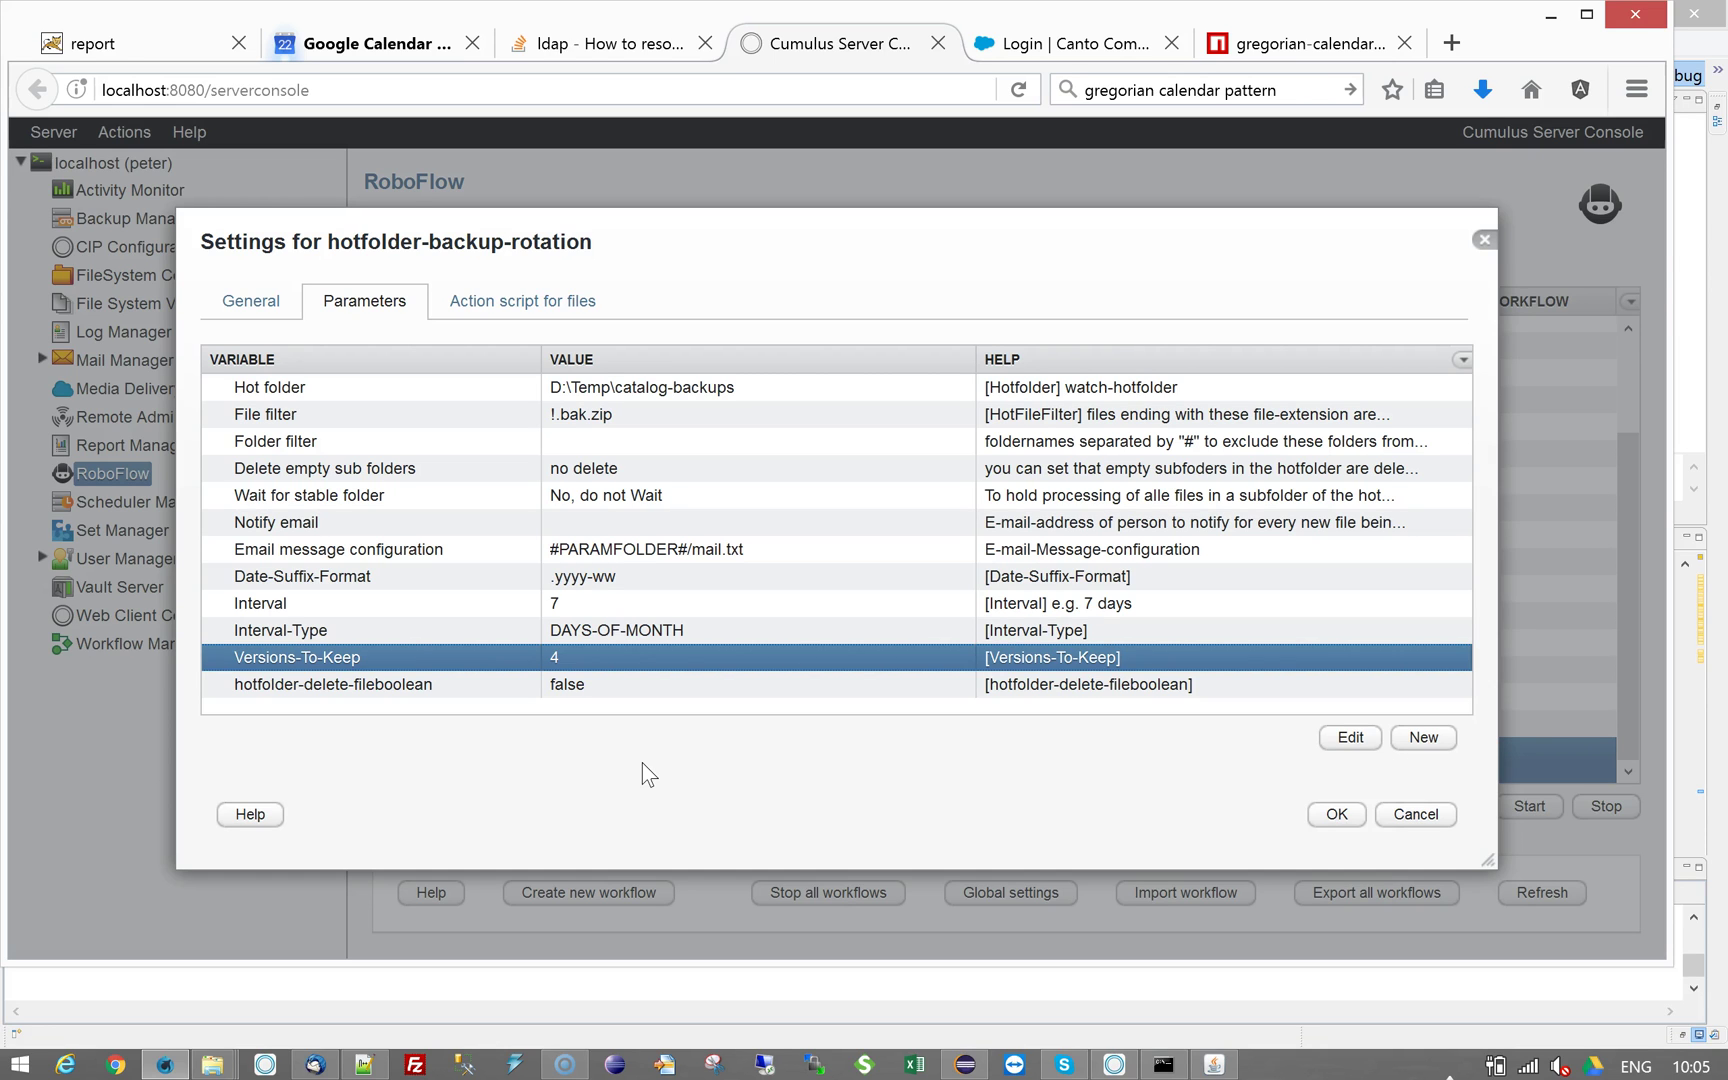
pyautogui.click(398, 606)
pyautogui.click(430, 630)
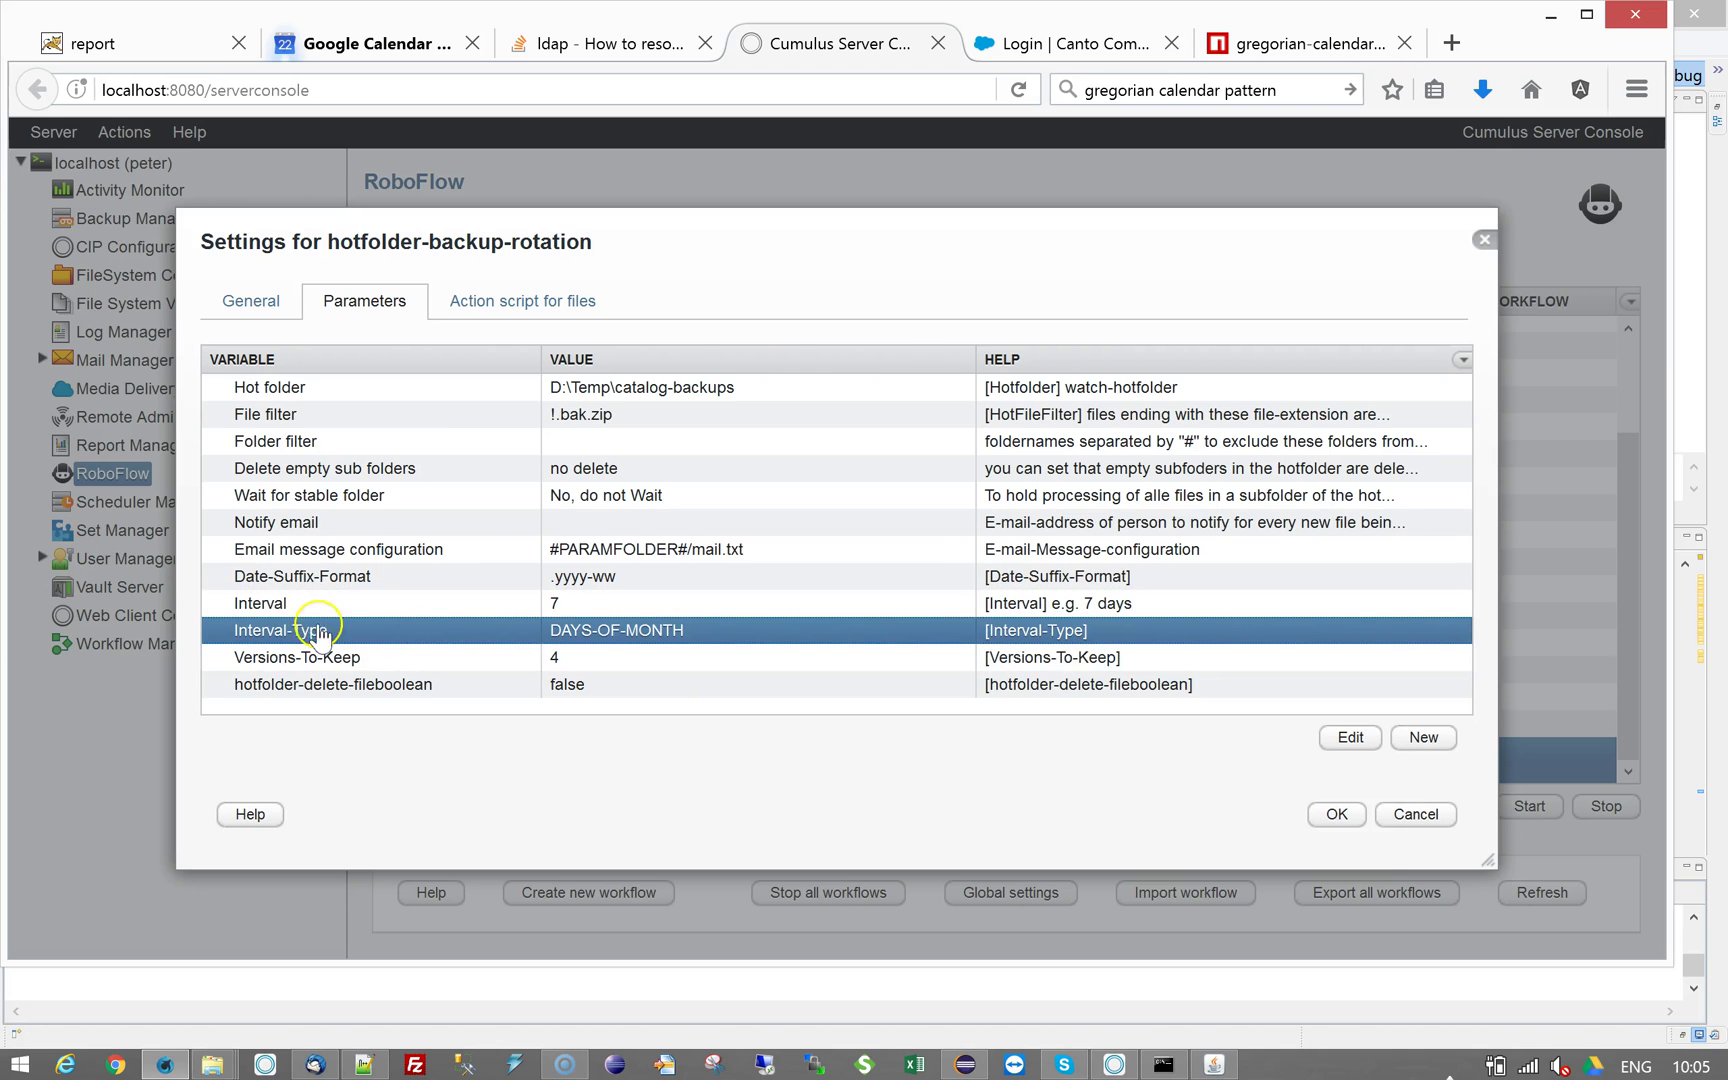
pyautogui.click(447, 612)
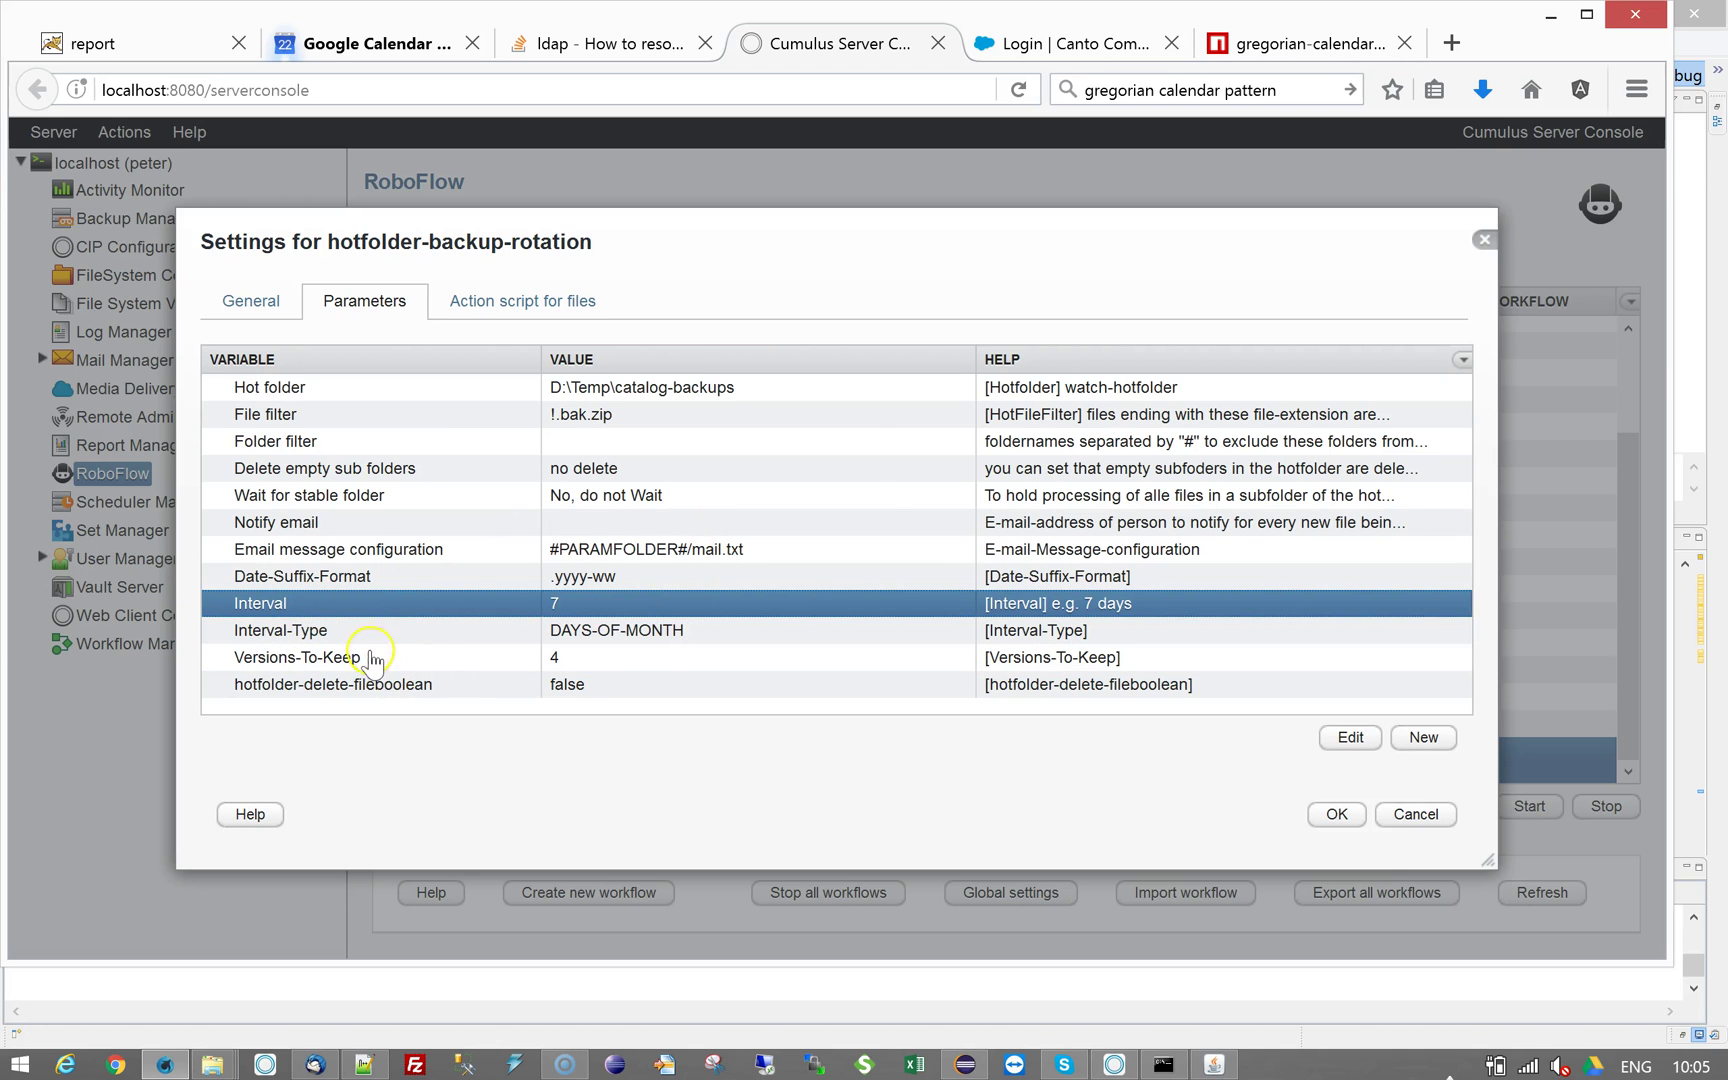
pyautogui.click(301, 631)
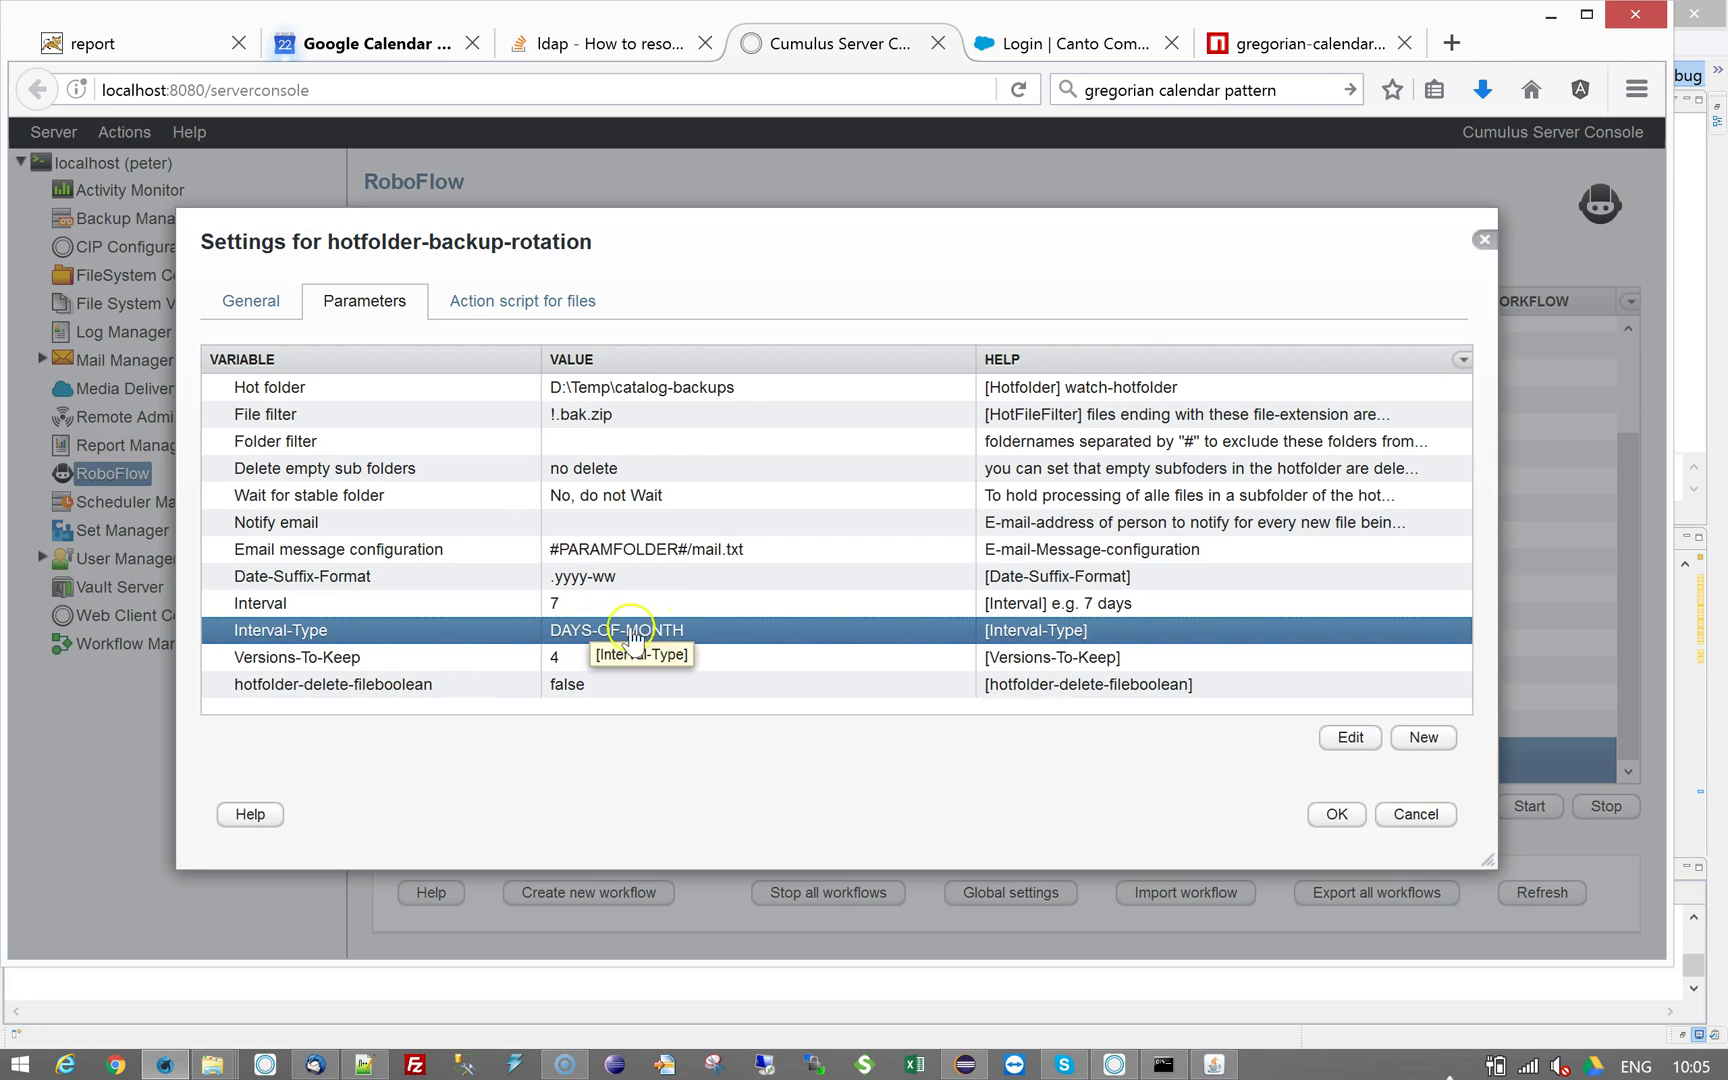
pyautogui.click(578, 604)
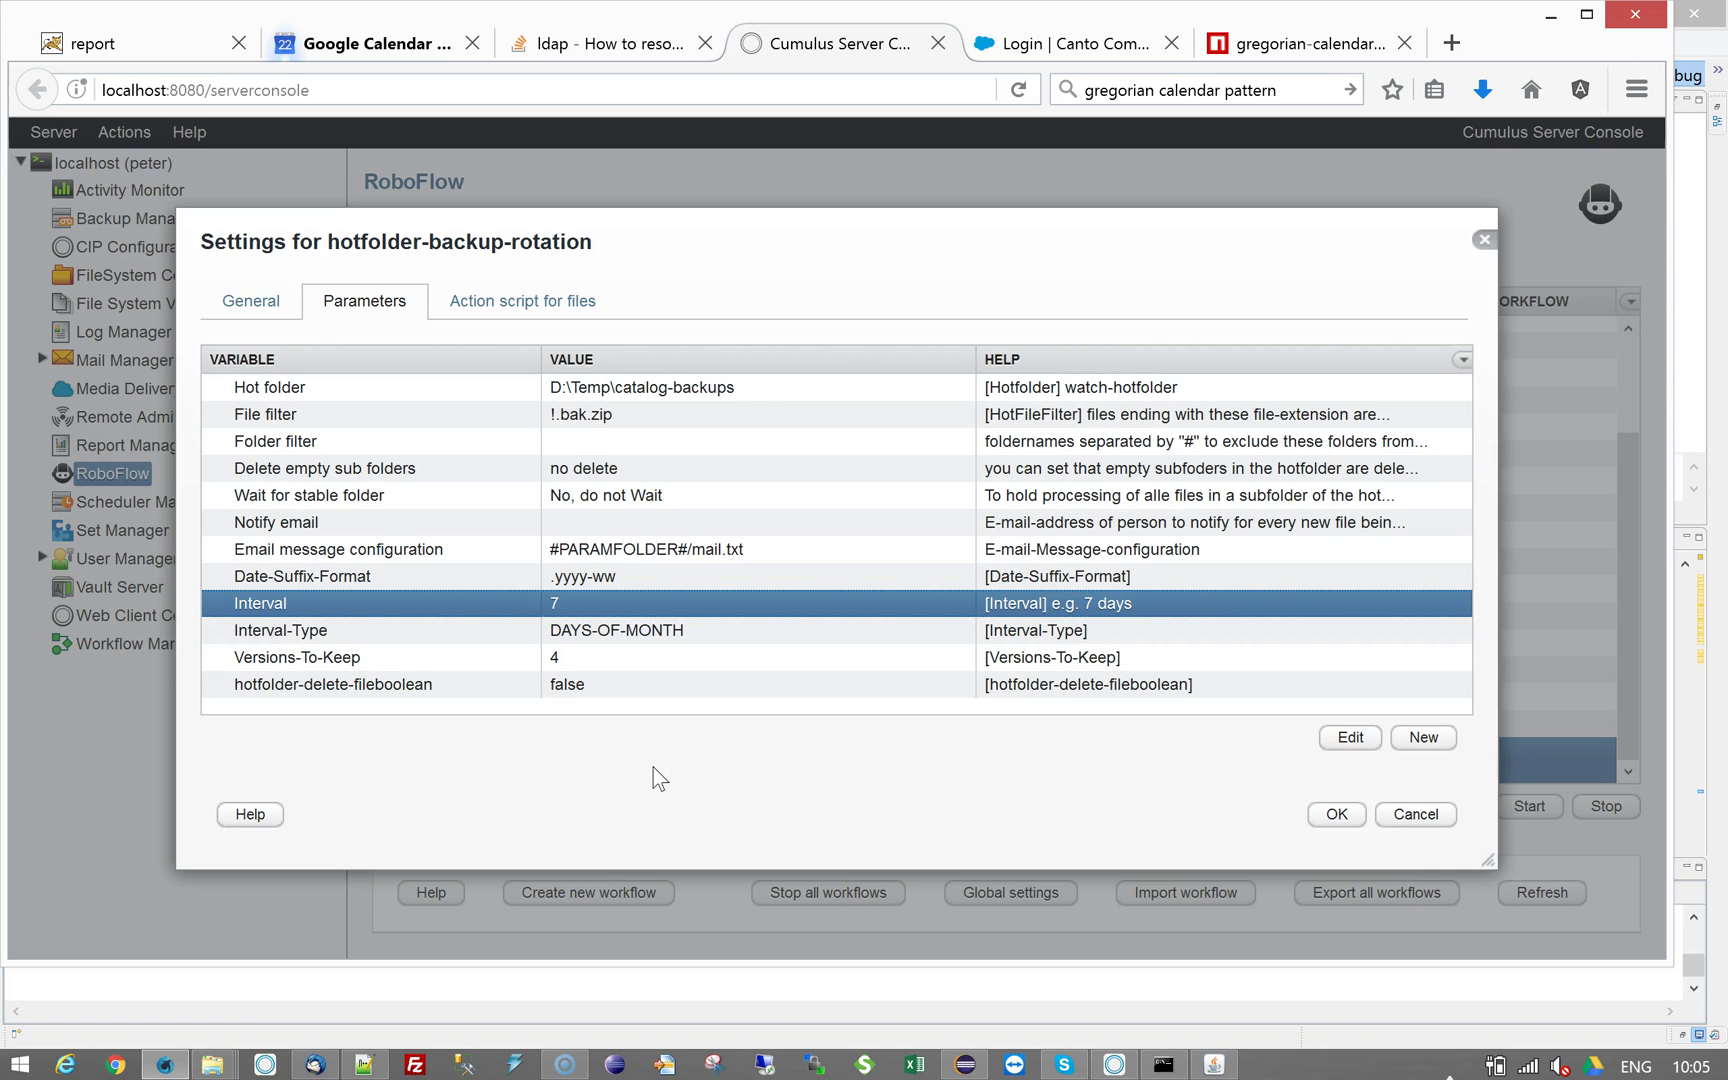
pyautogui.click(236, 688)
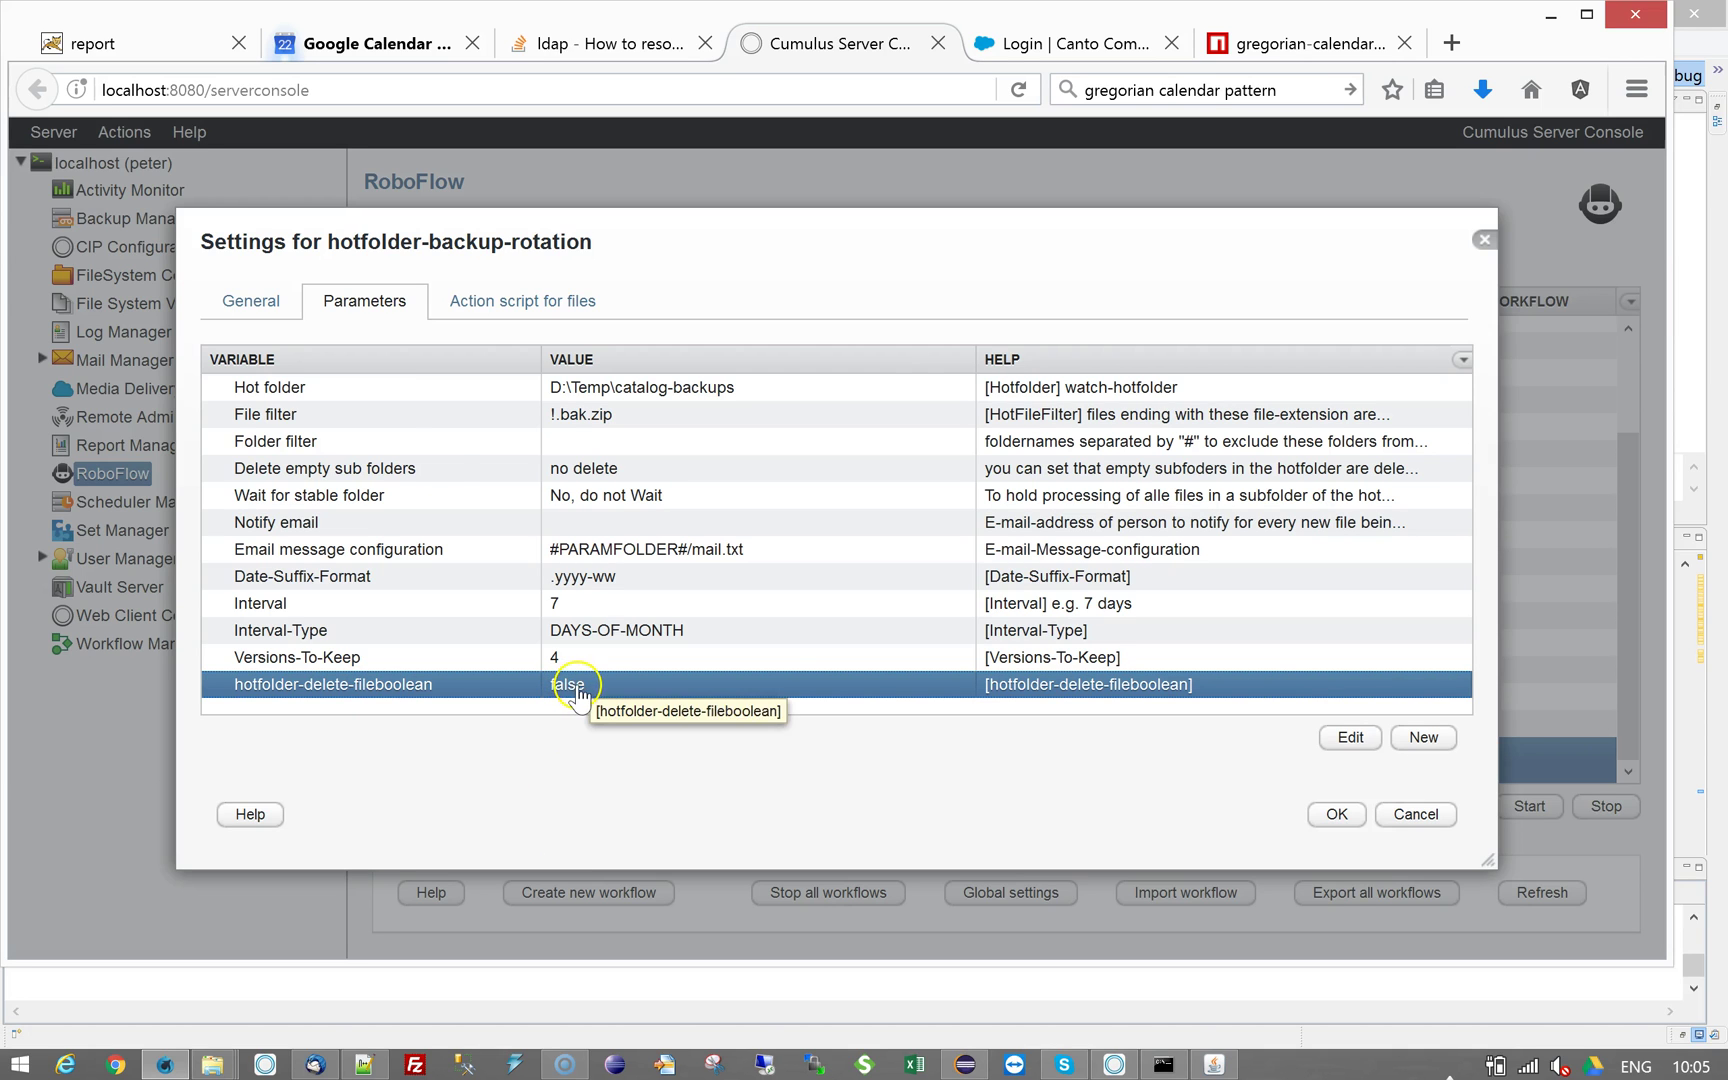
pyautogui.click(385, 387)
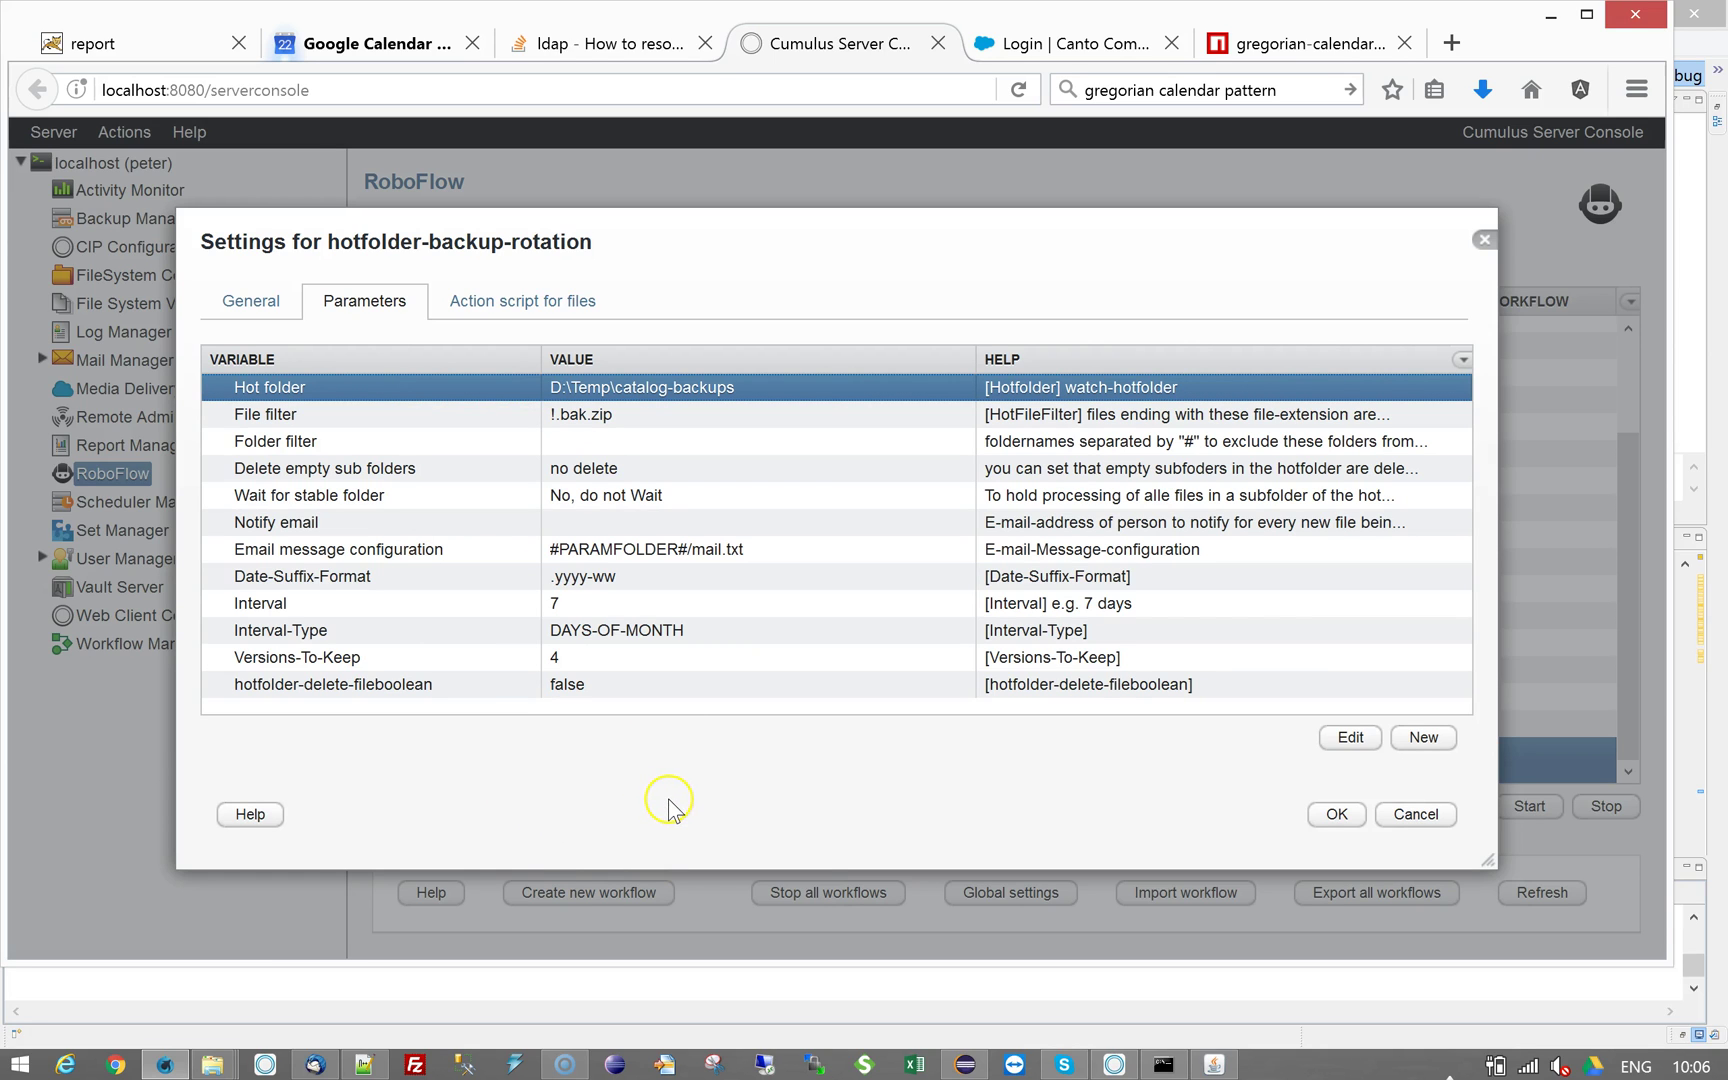
pyautogui.click(844, 800)
# Check the contents of the catalog-backups folder in File Explorer, and return to the workflow settings in the browser.
pyautogui.click(236, 1072)
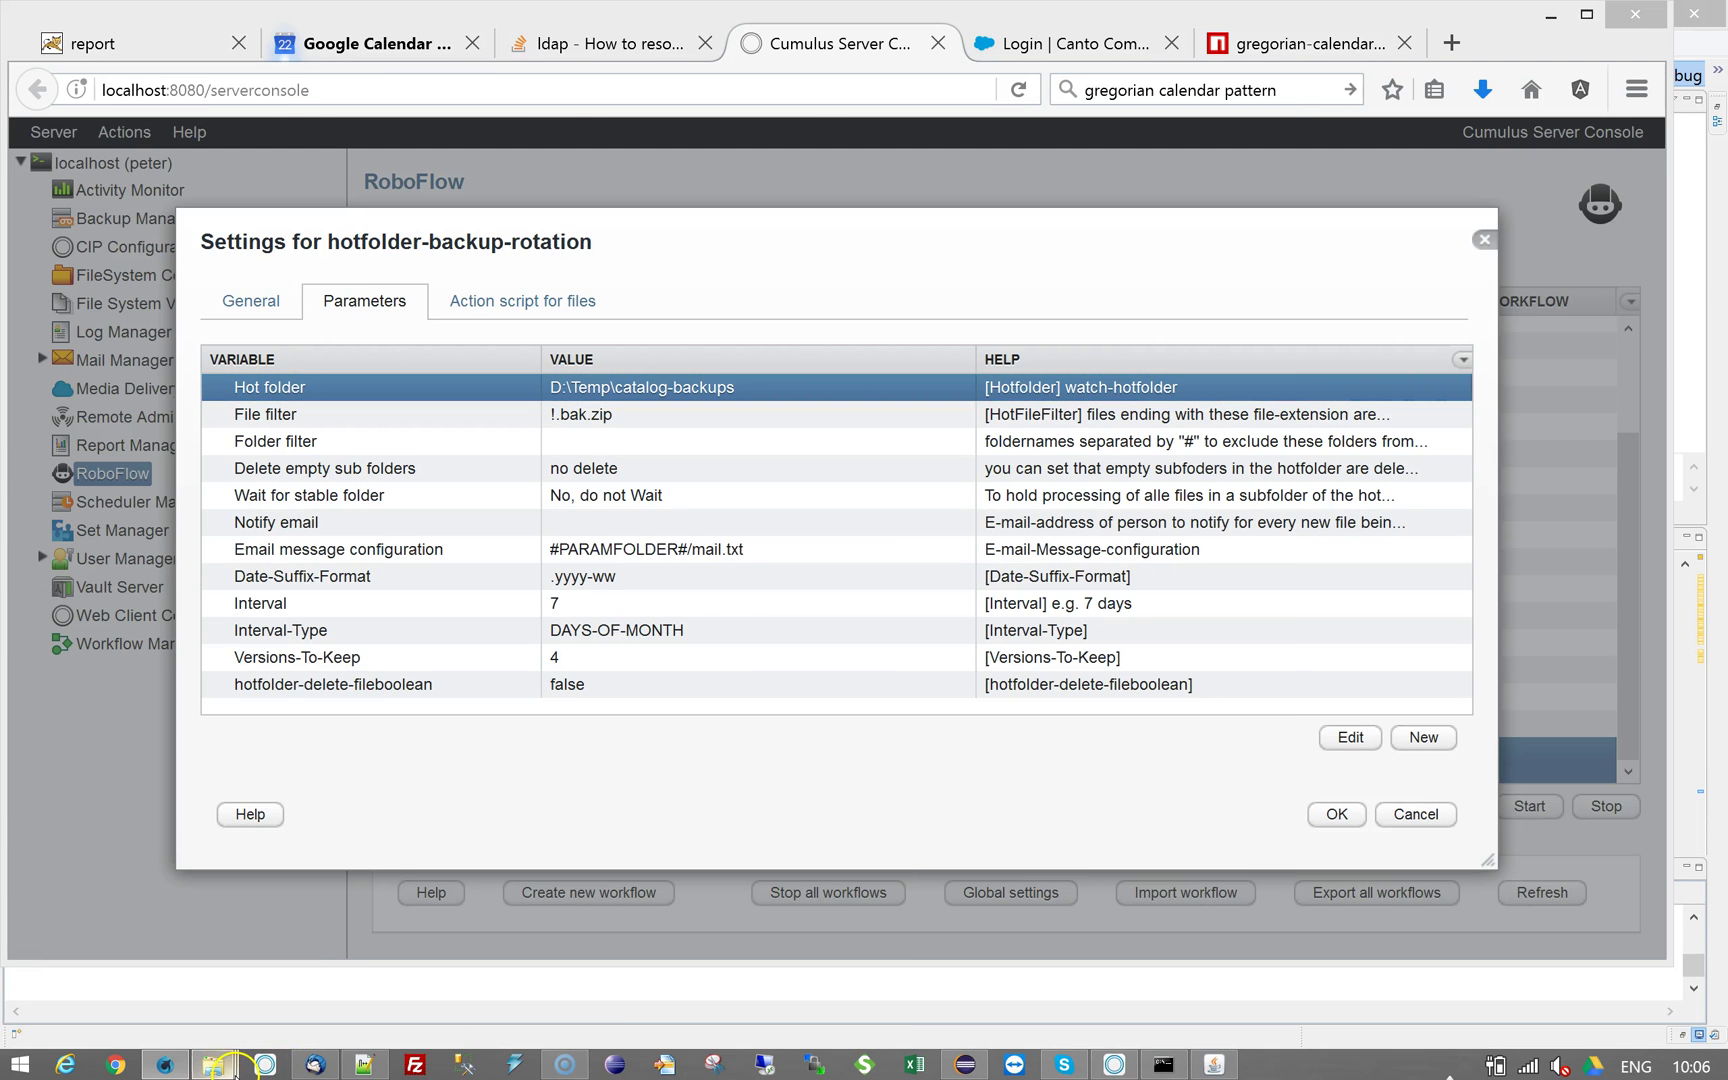
pyautogui.click(451, 976)
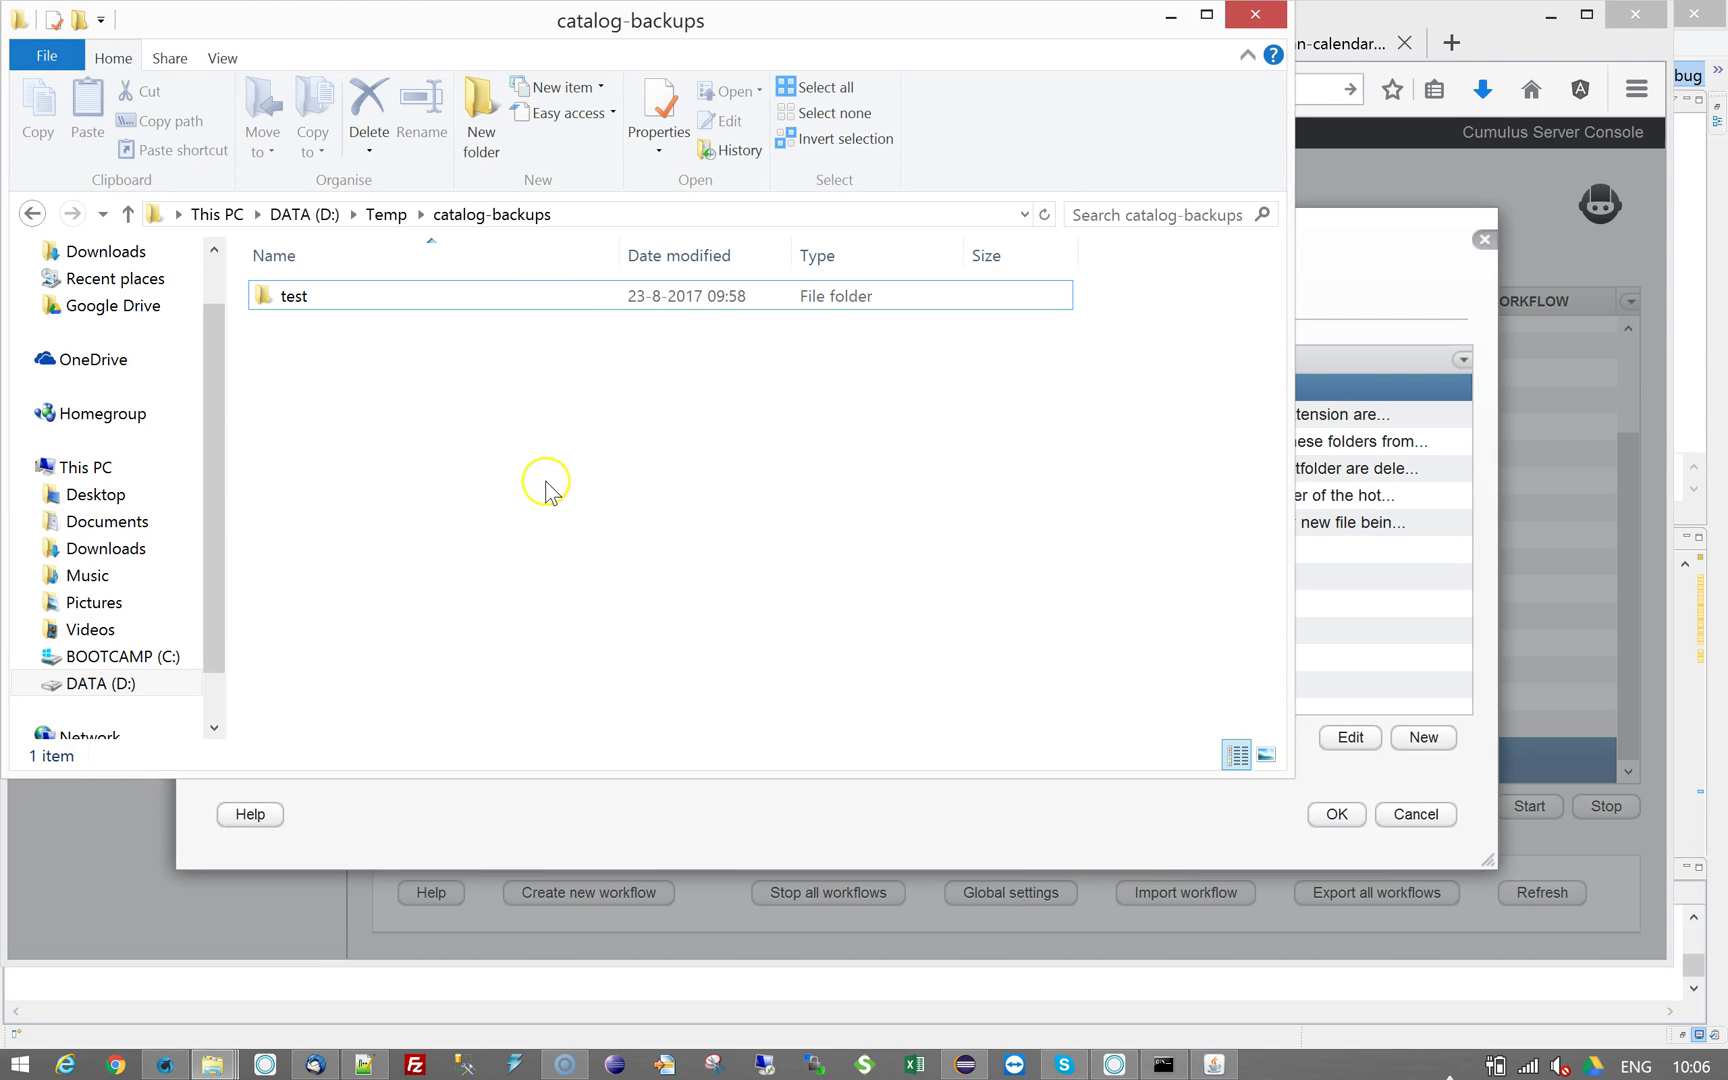
pyautogui.click(733, 850)
# Set the workflow's Folder filter parameter to !#no-sub# and save the hotfolder-backup-rotation settings.
pyautogui.doubleClick(571, 444)
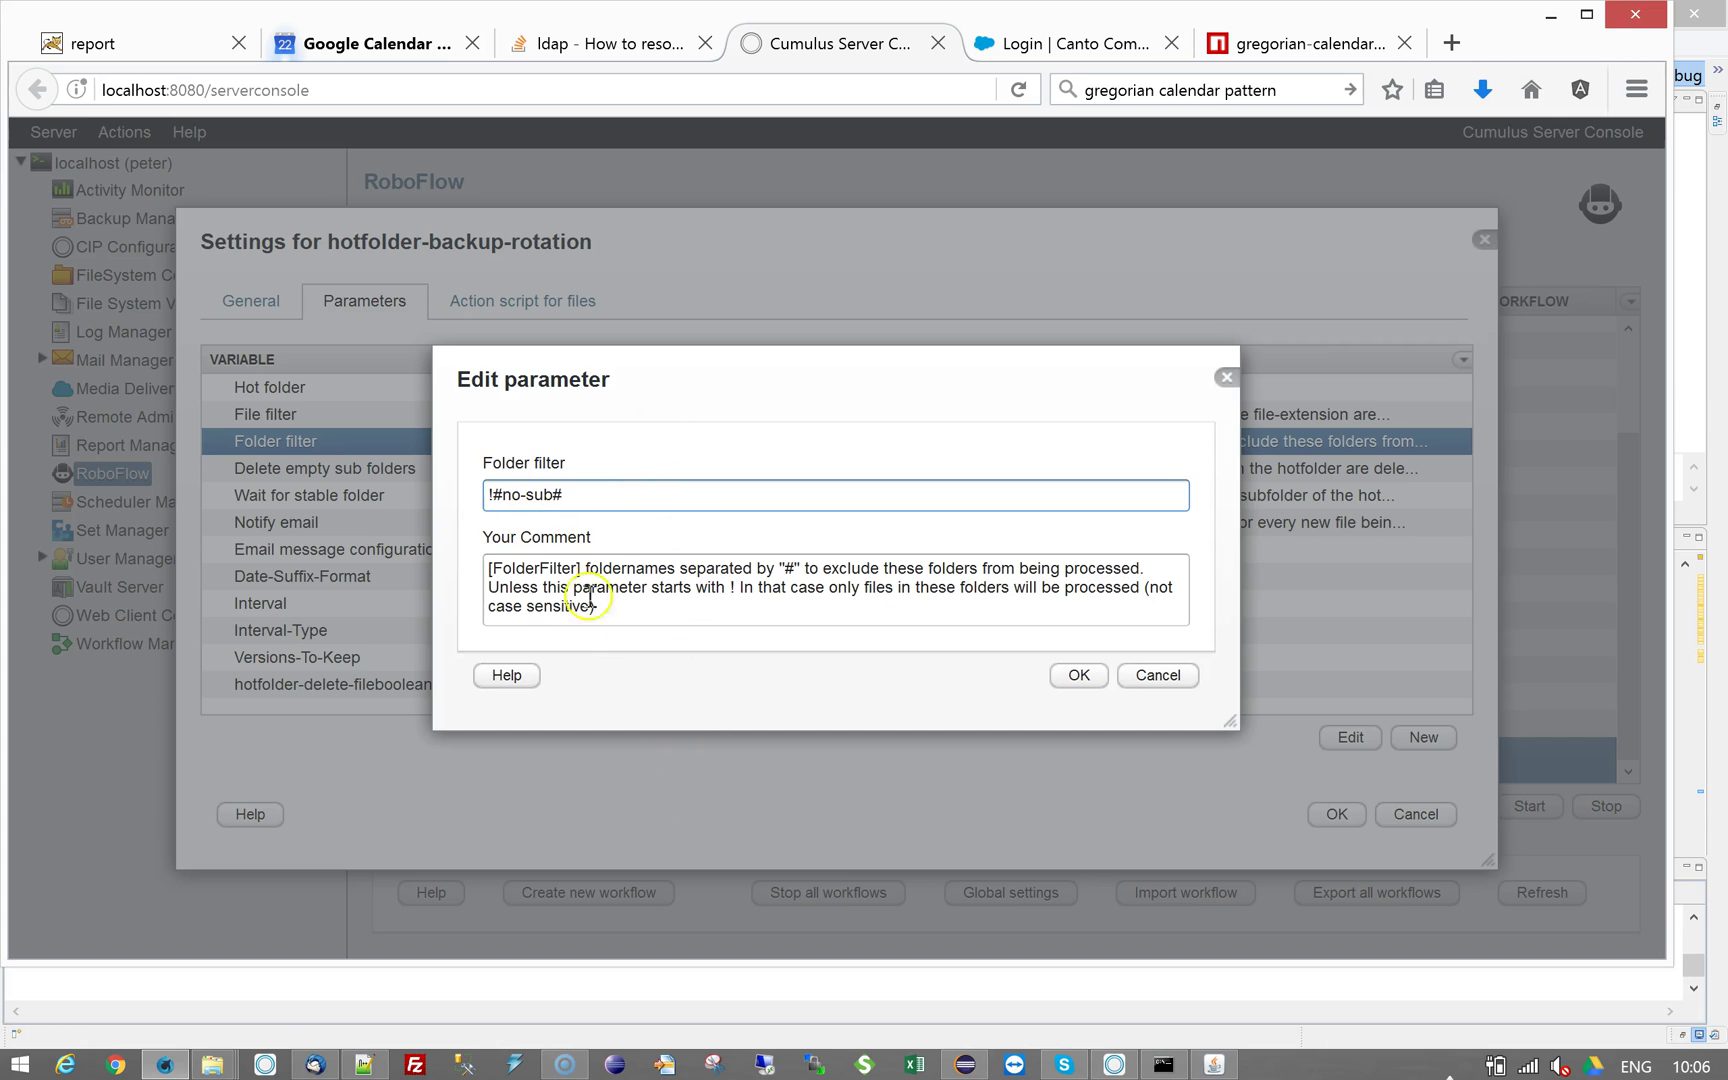
pyautogui.click(727, 683)
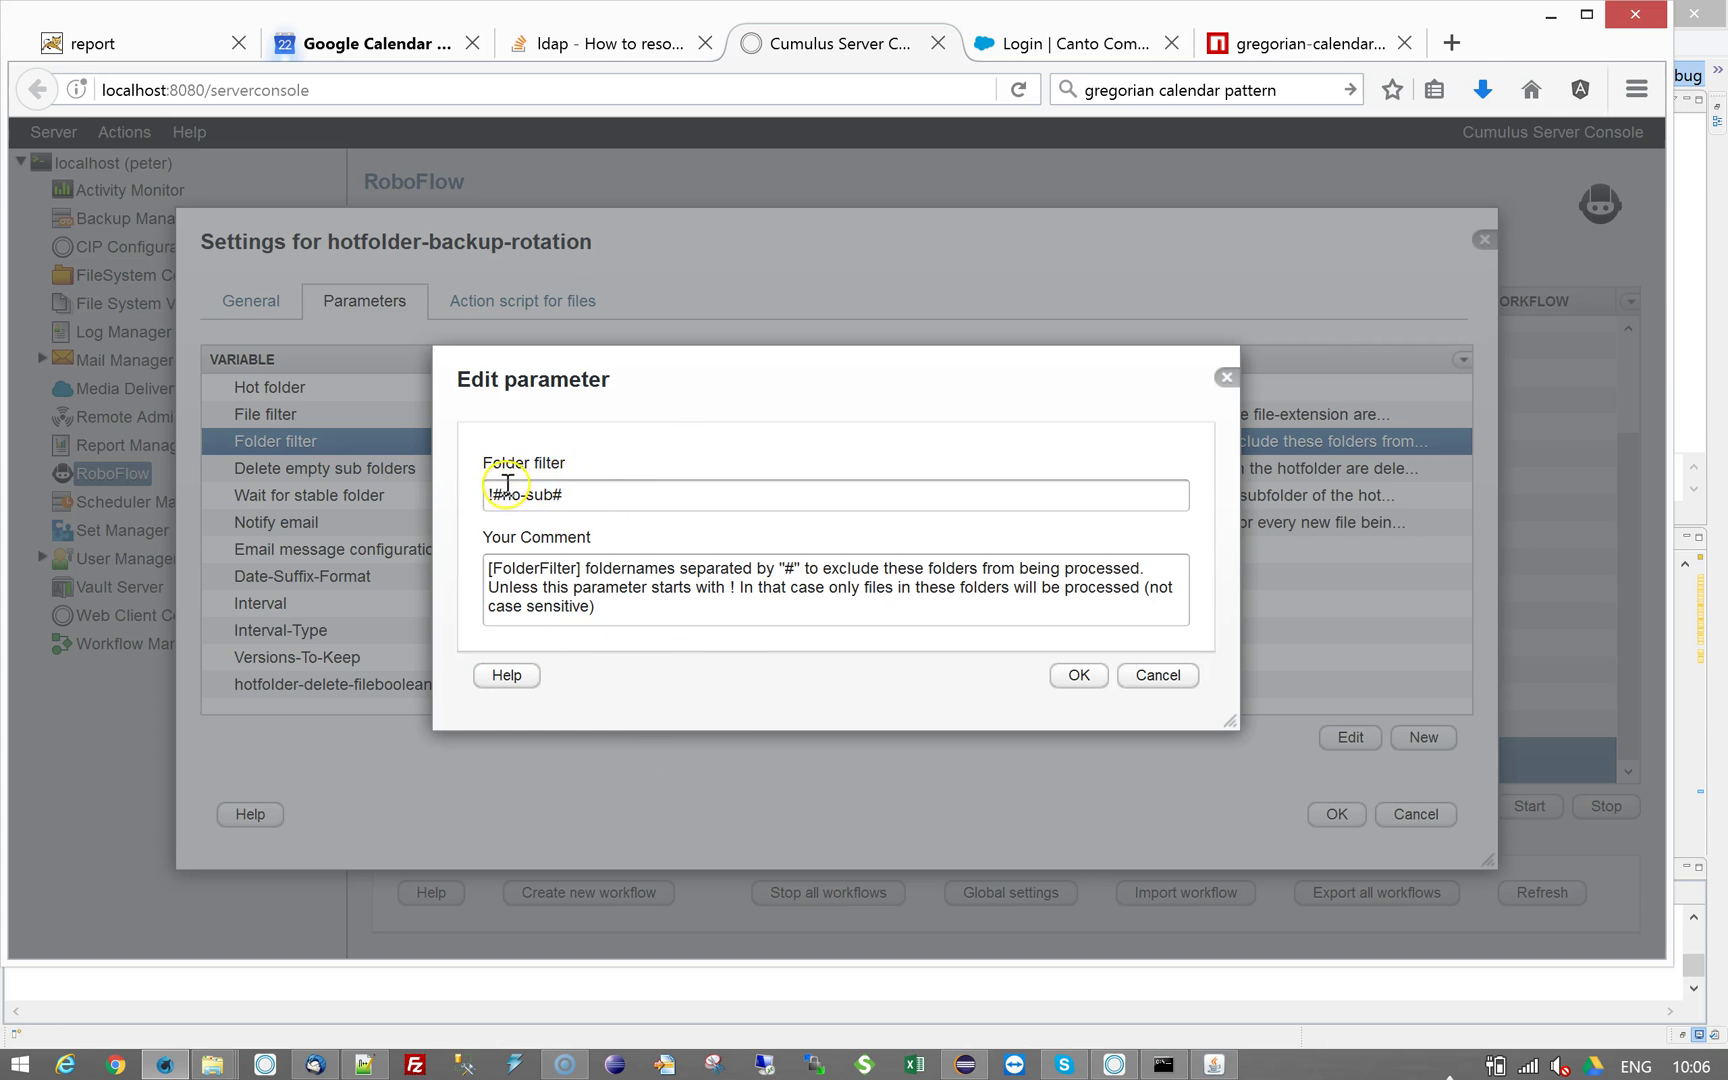
pyautogui.moveTo(493, 495); pyautogui.dragTo(572, 496)
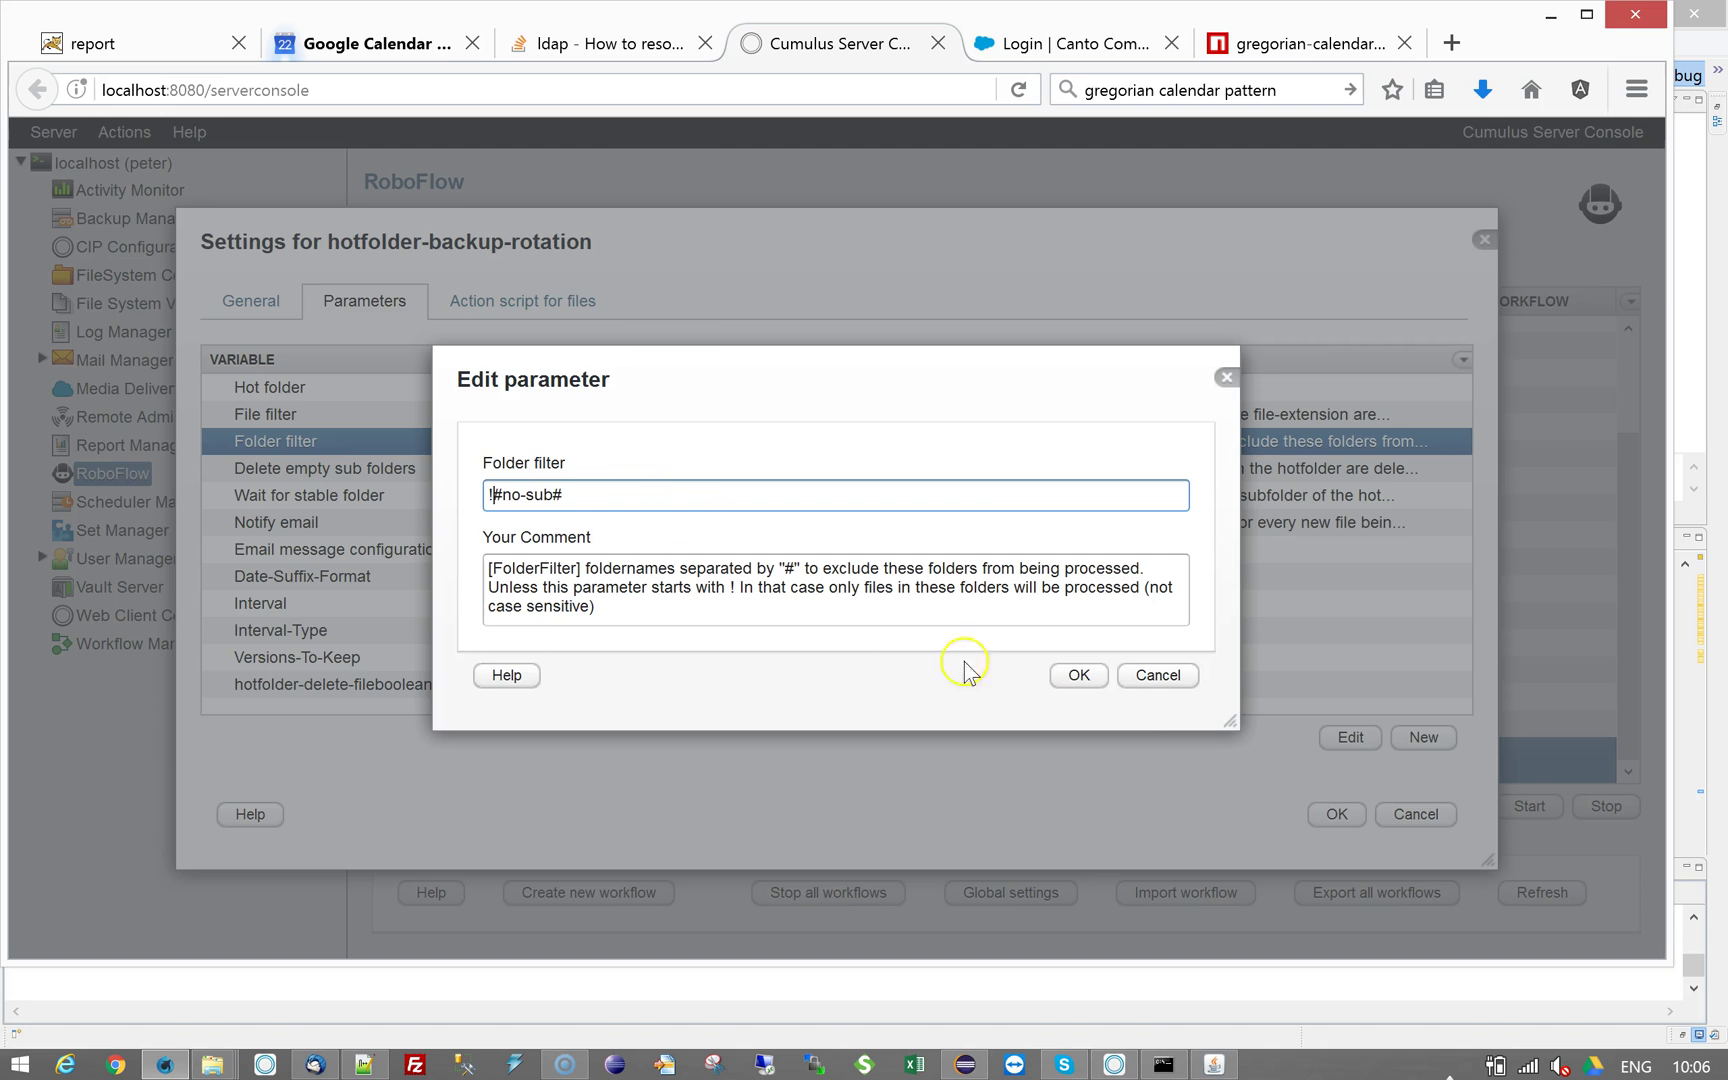
pyautogui.click(1077, 676)
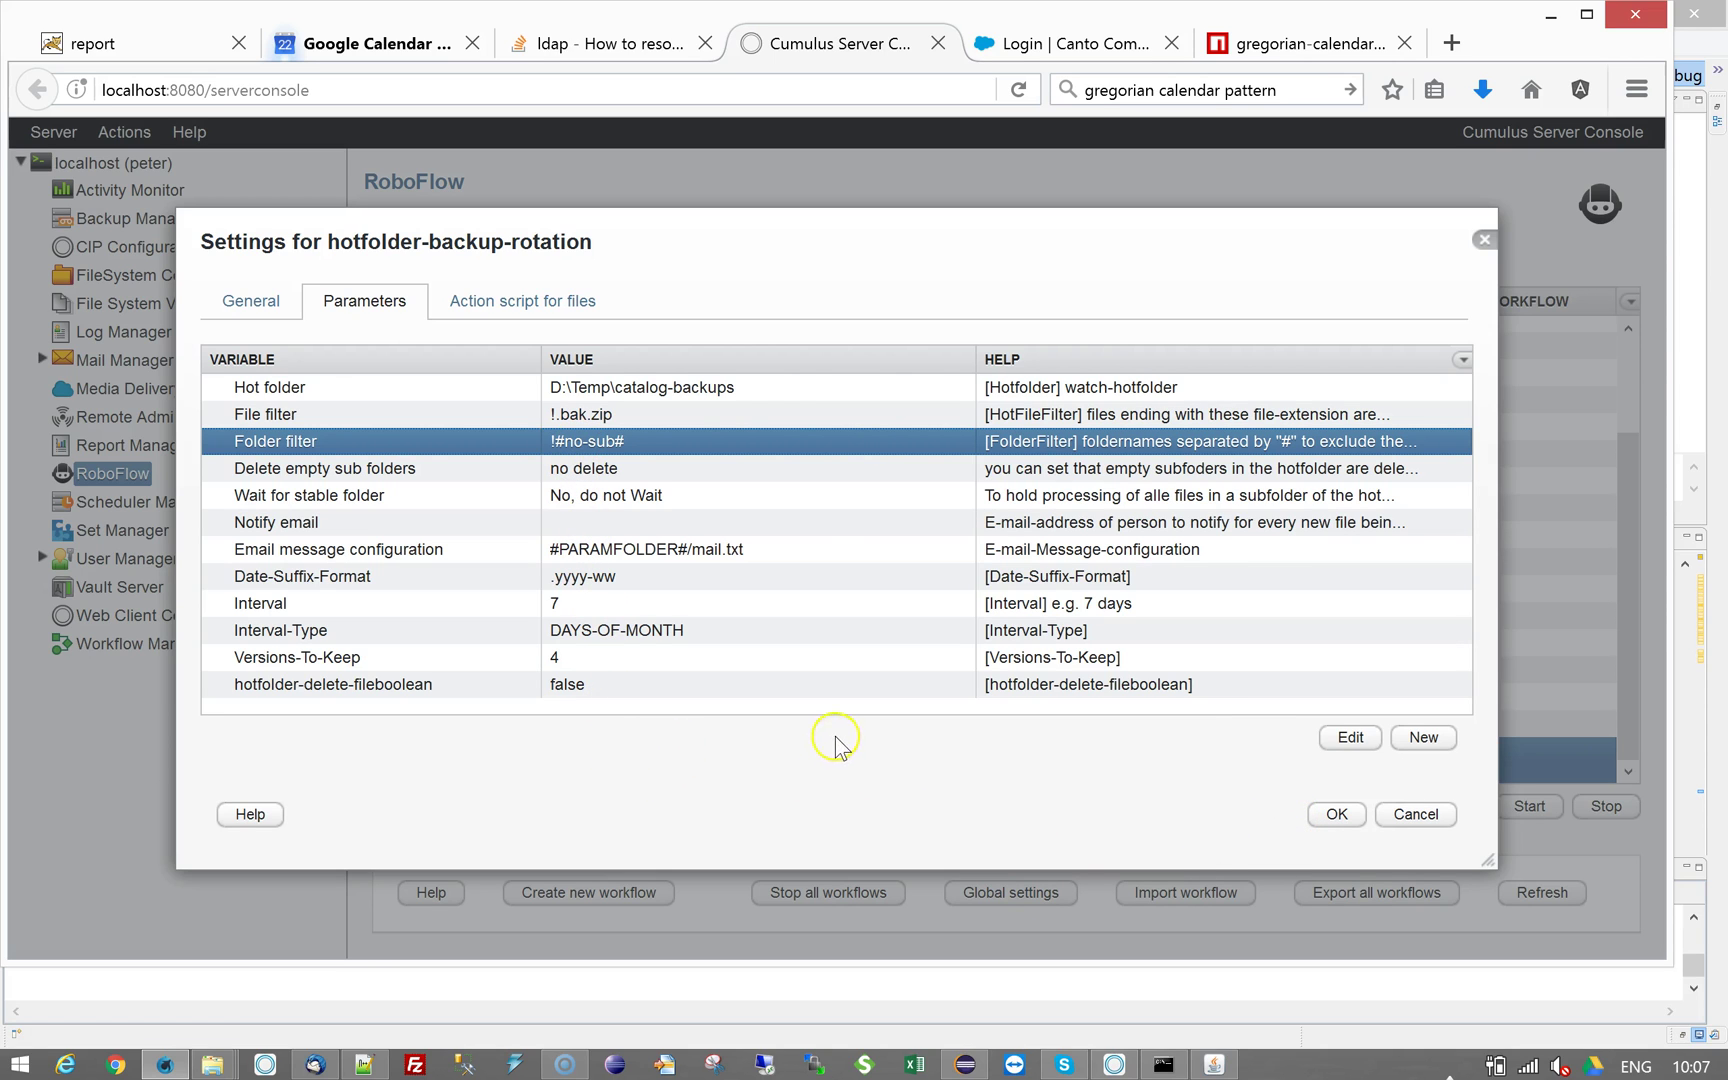
pyautogui.click(1340, 815)
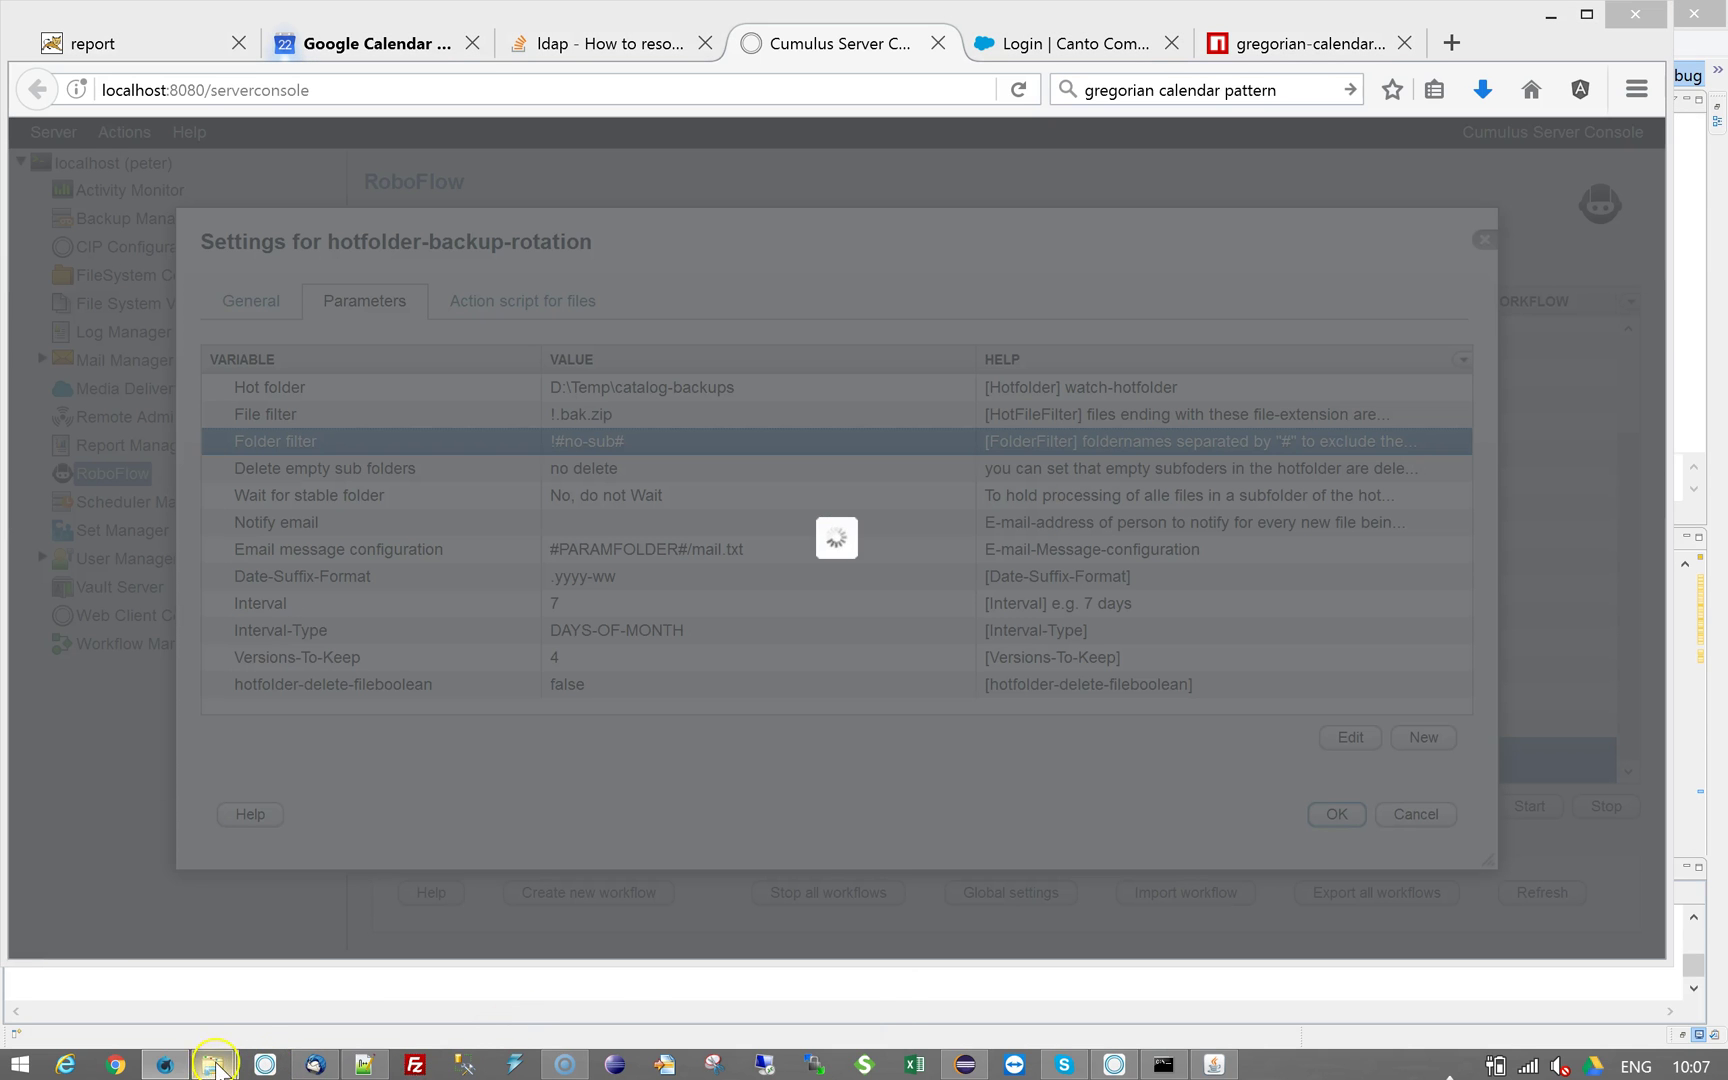
# Inspect the test subfolder of catalog-backups in File Explorer, go back up one folder, and return to the server console.
pyautogui.click(215, 1068)
pyautogui.click(424, 962)
pyautogui.click(282, 300)
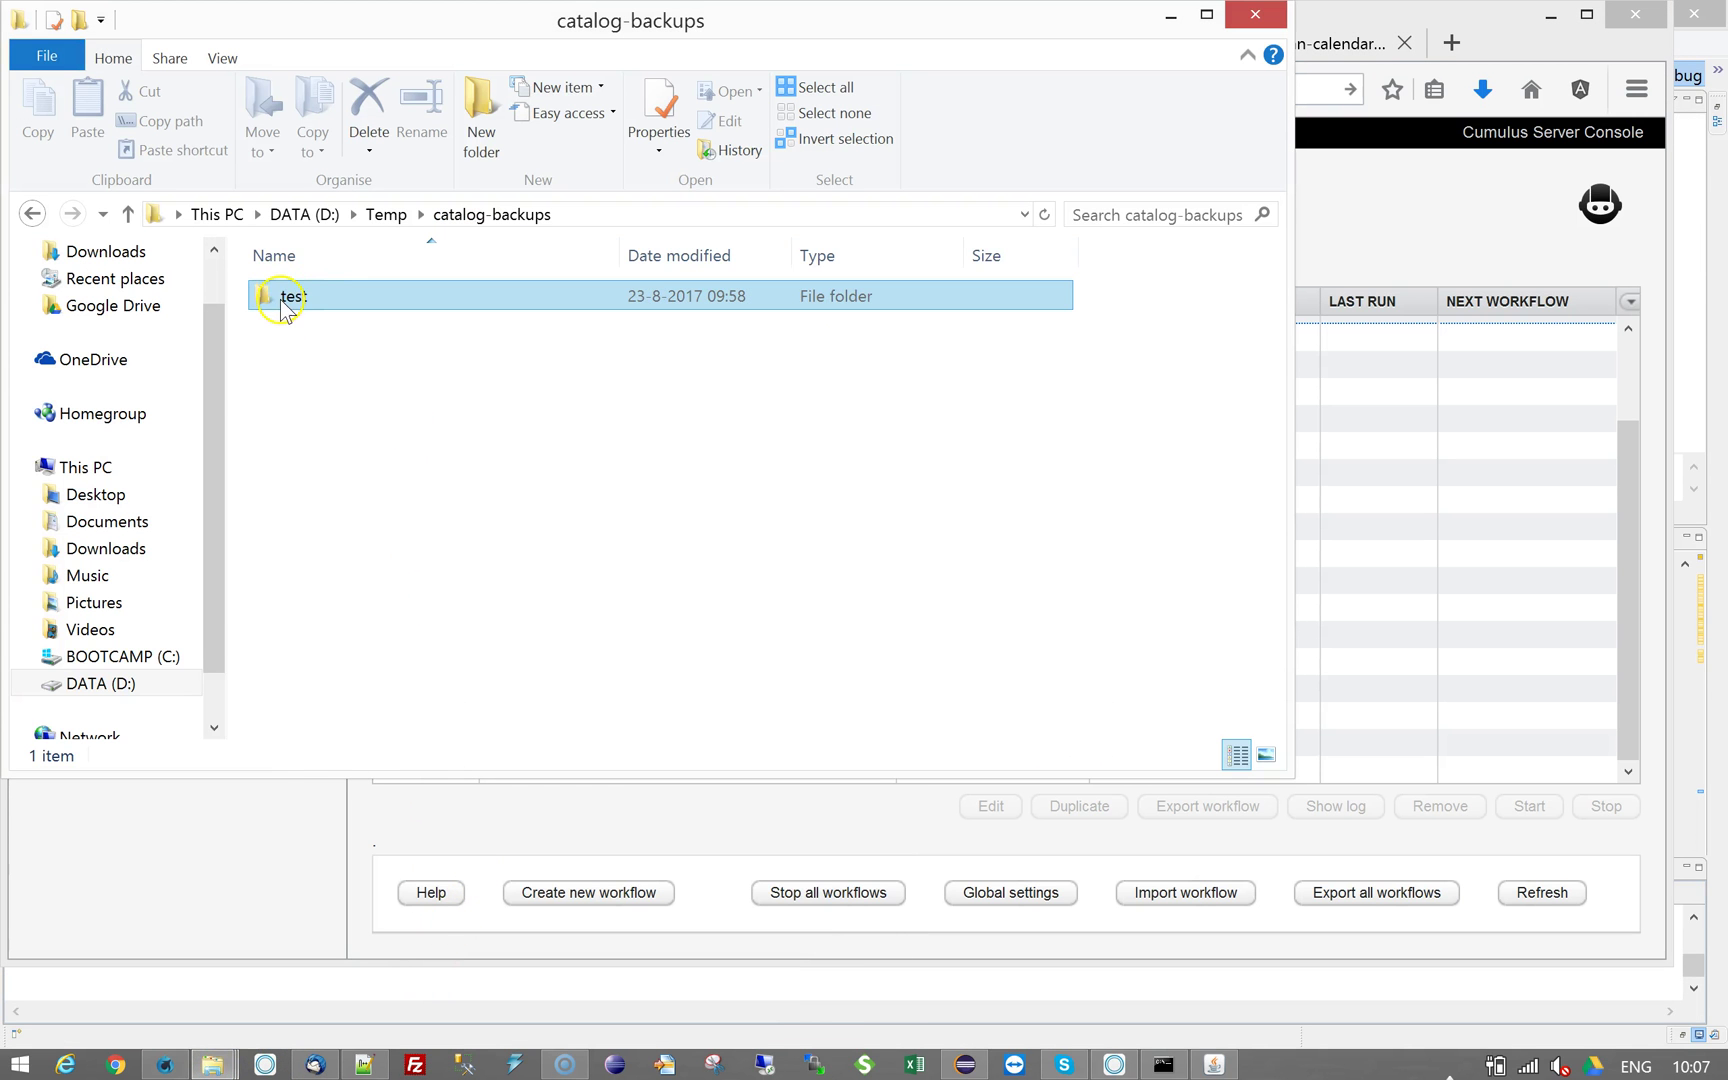
pyautogui.doubleClick(283, 300)
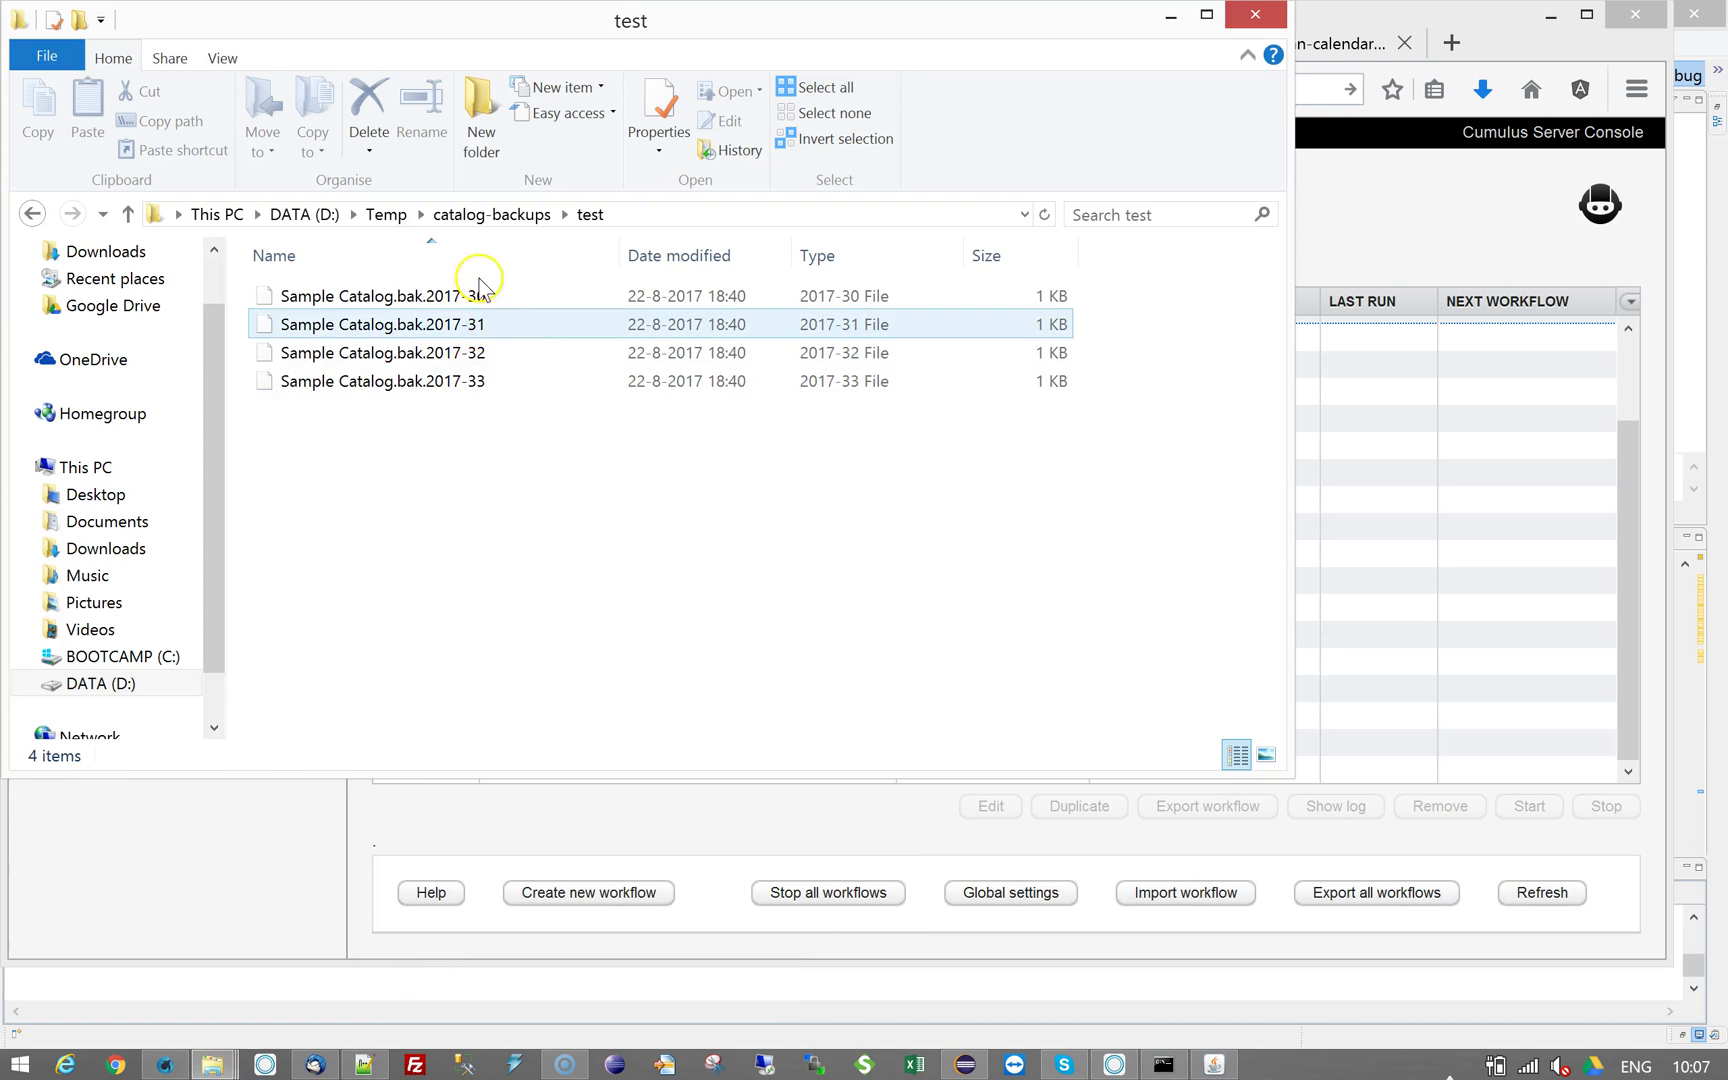
pyautogui.click(492, 214)
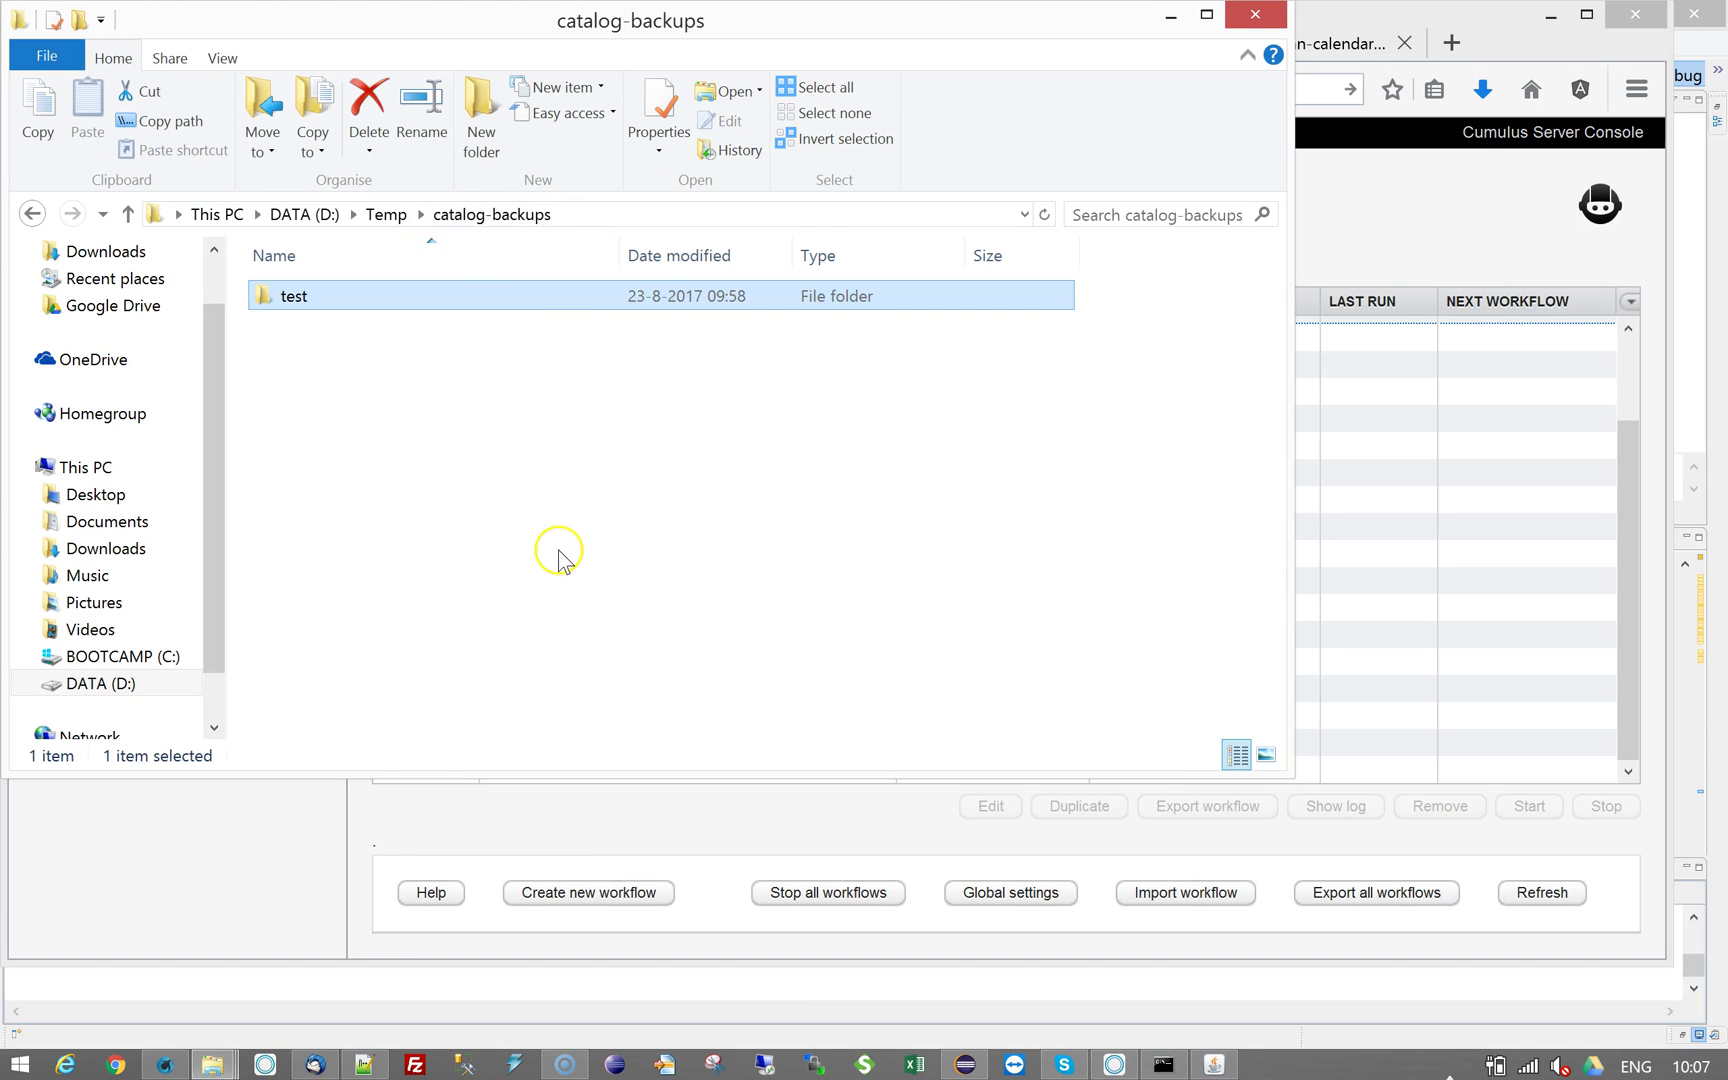
pyautogui.click(582, 812)
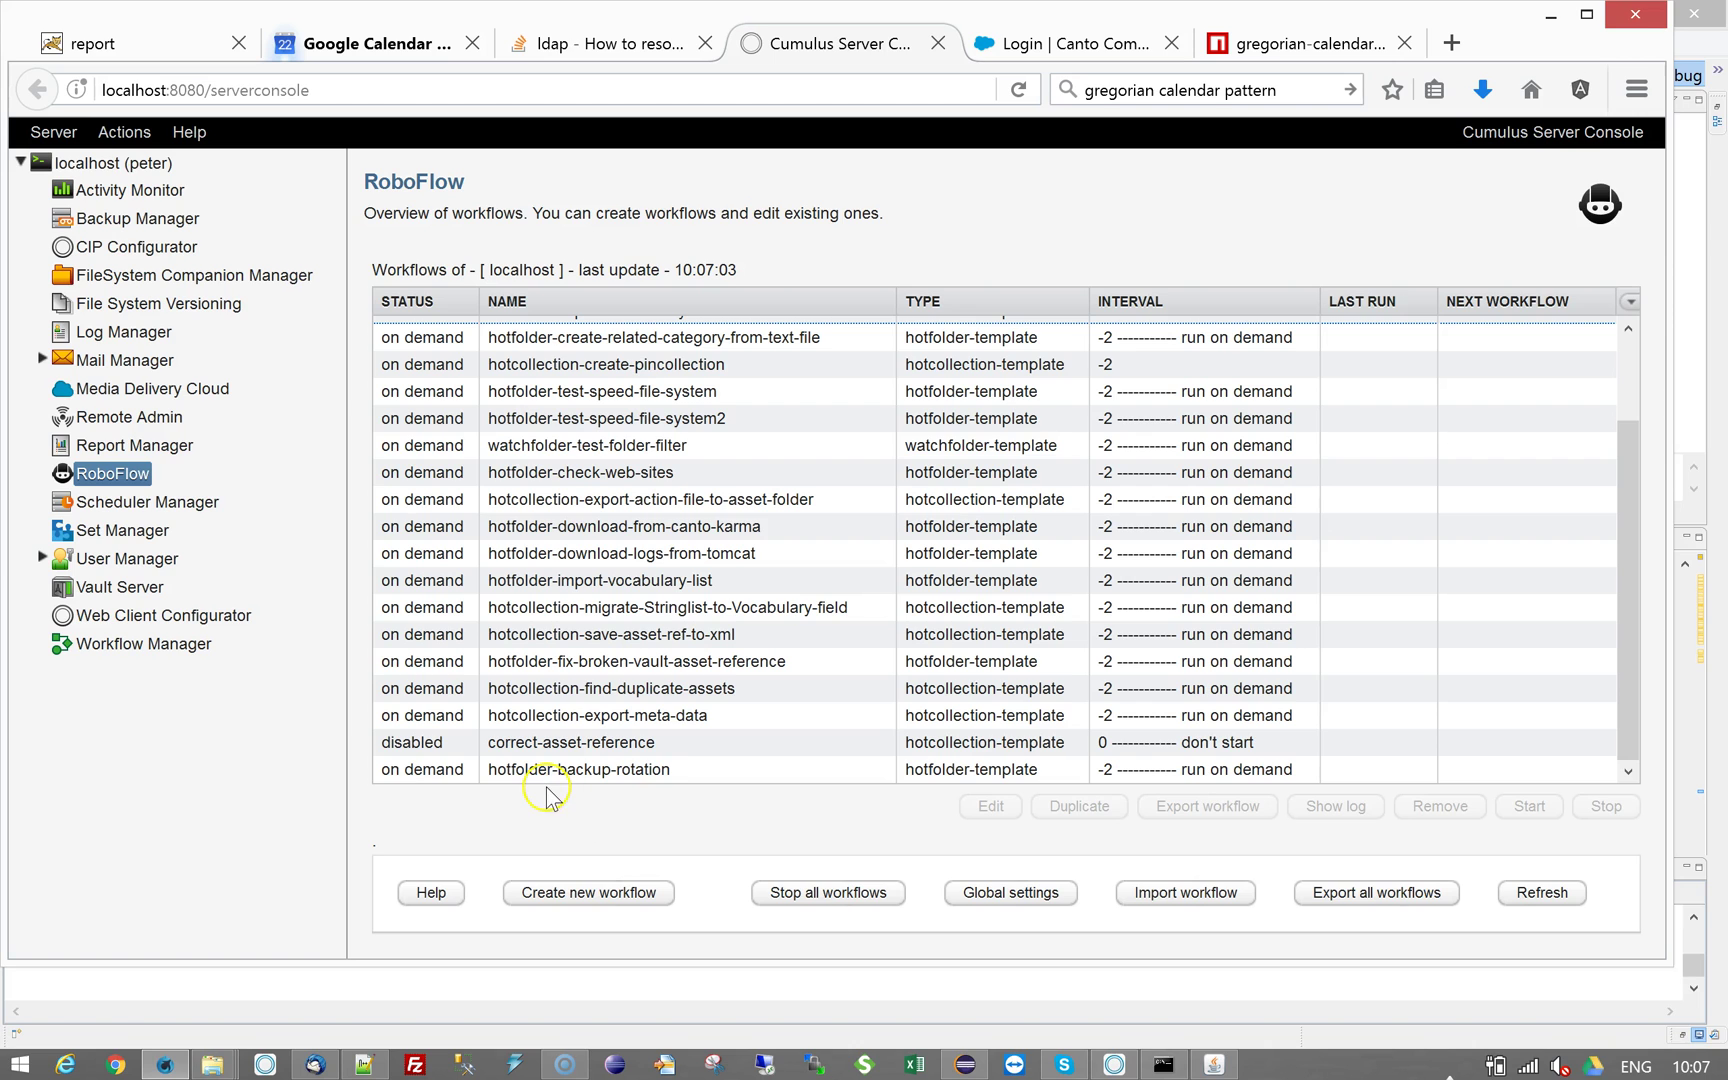
# Review the weekly-catalogs backup job's source catalog, destination folder and schedule in the Backup Manager, and close it without changes.
pyautogui.click(662, 748)
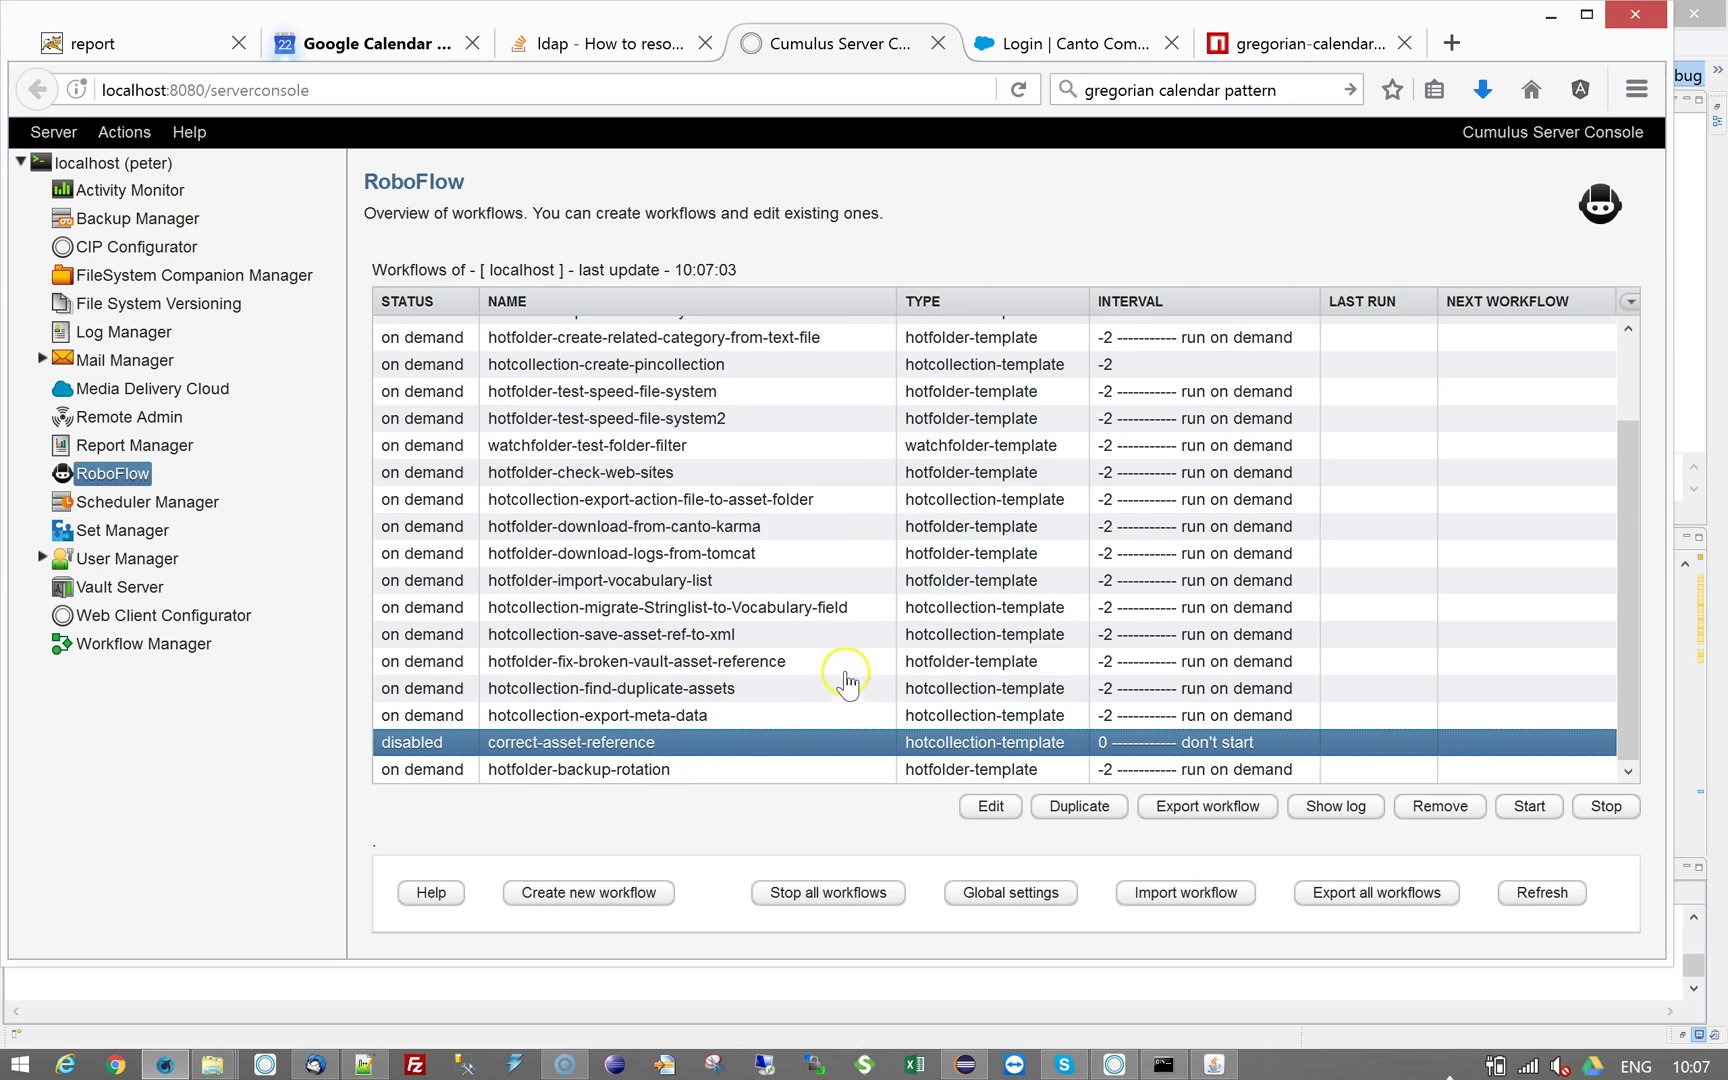
pyautogui.click(418, 776)
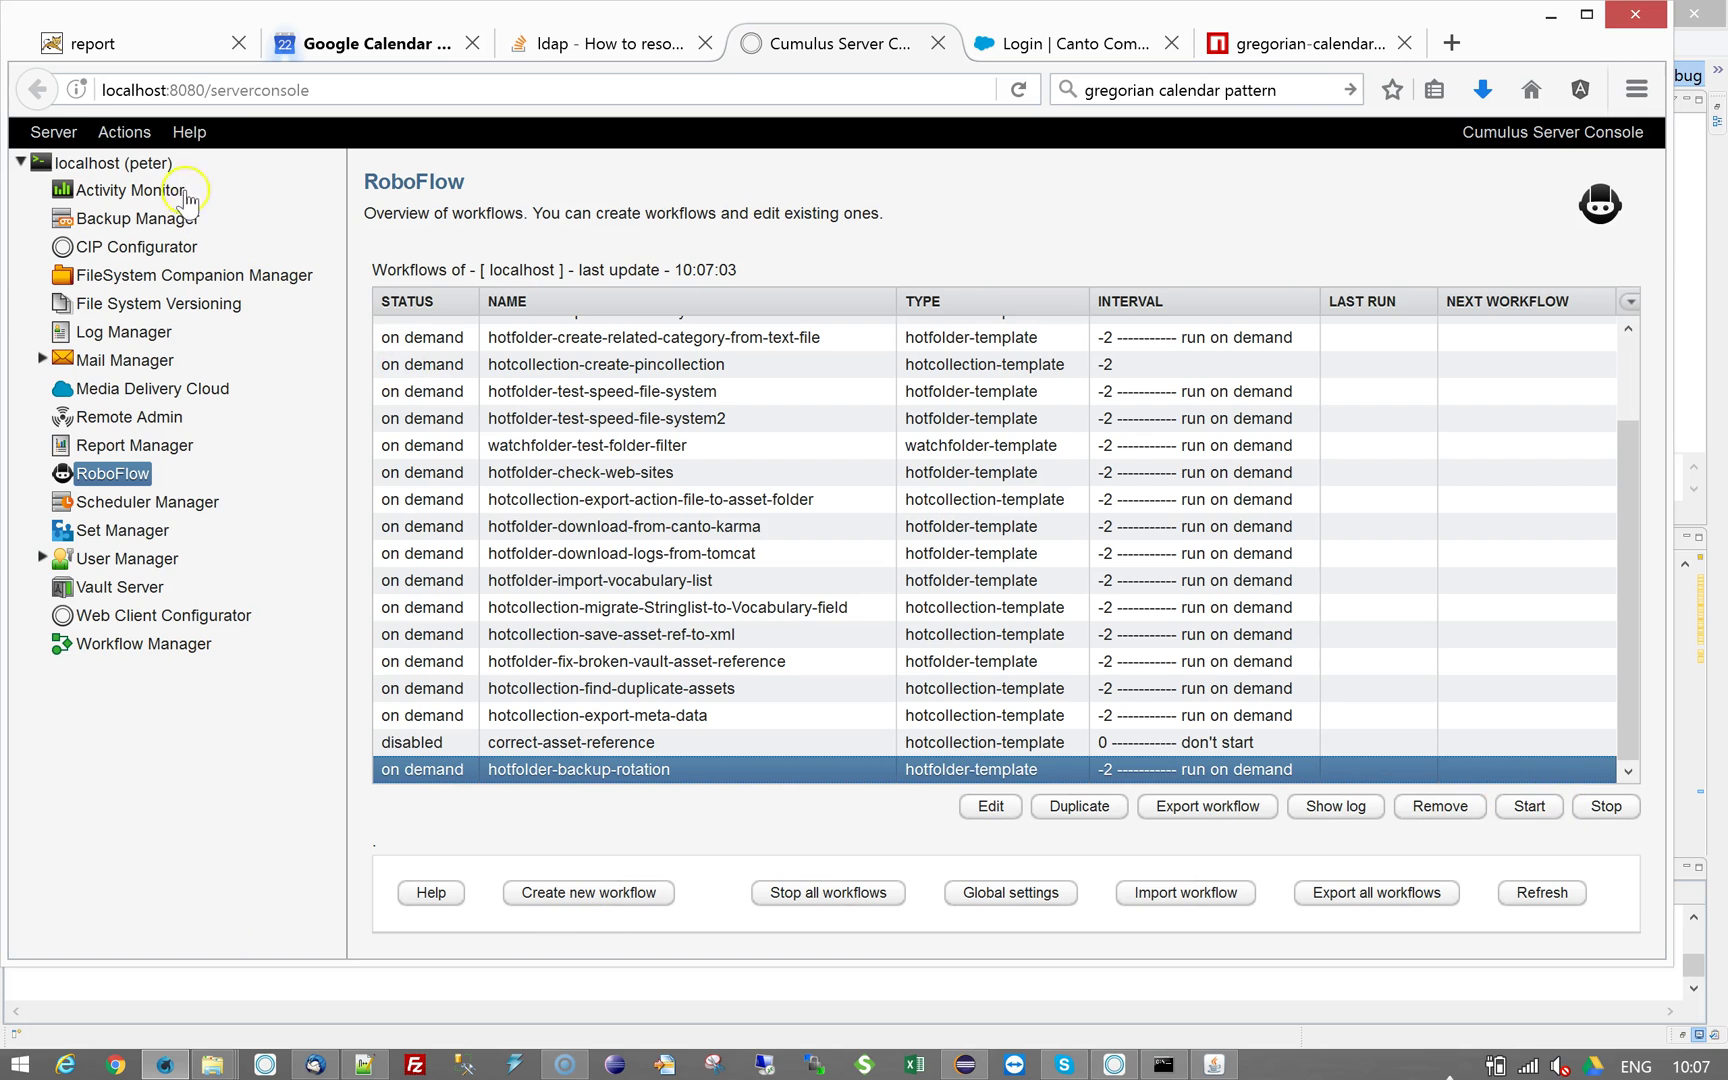
pyautogui.click(118, 218)
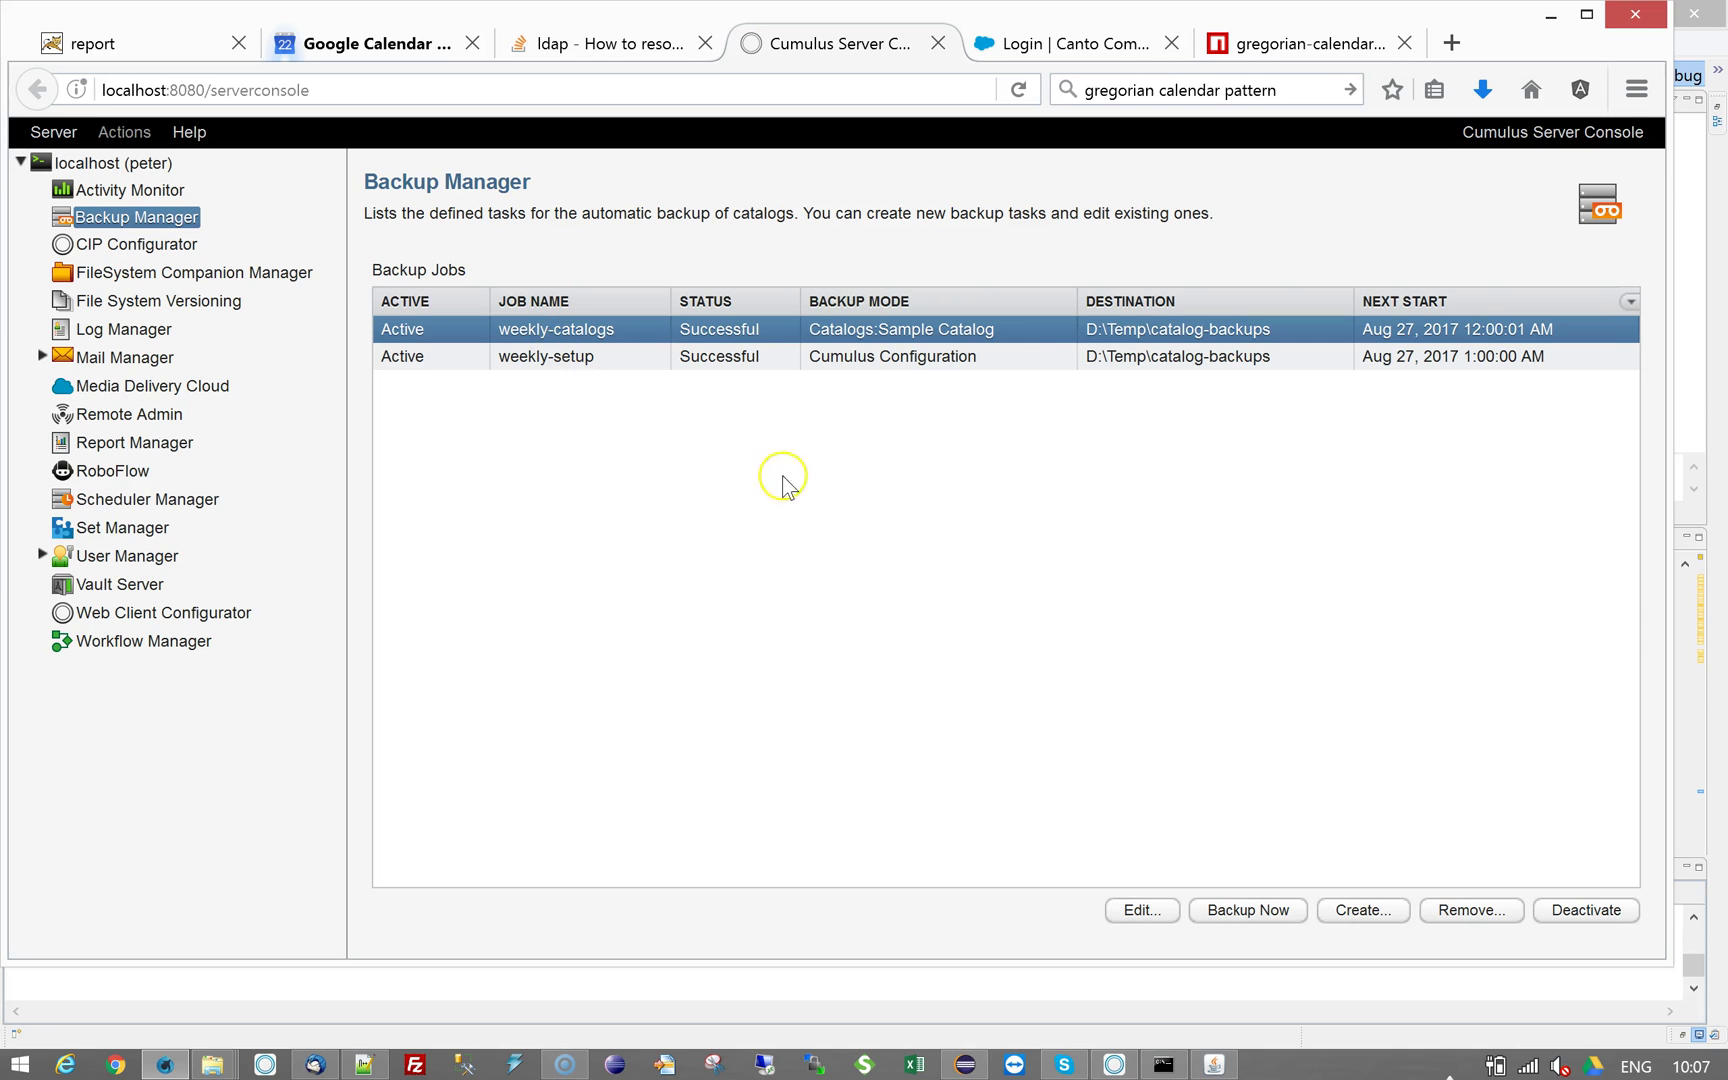
pyautogui.doubleClick(707, 335)
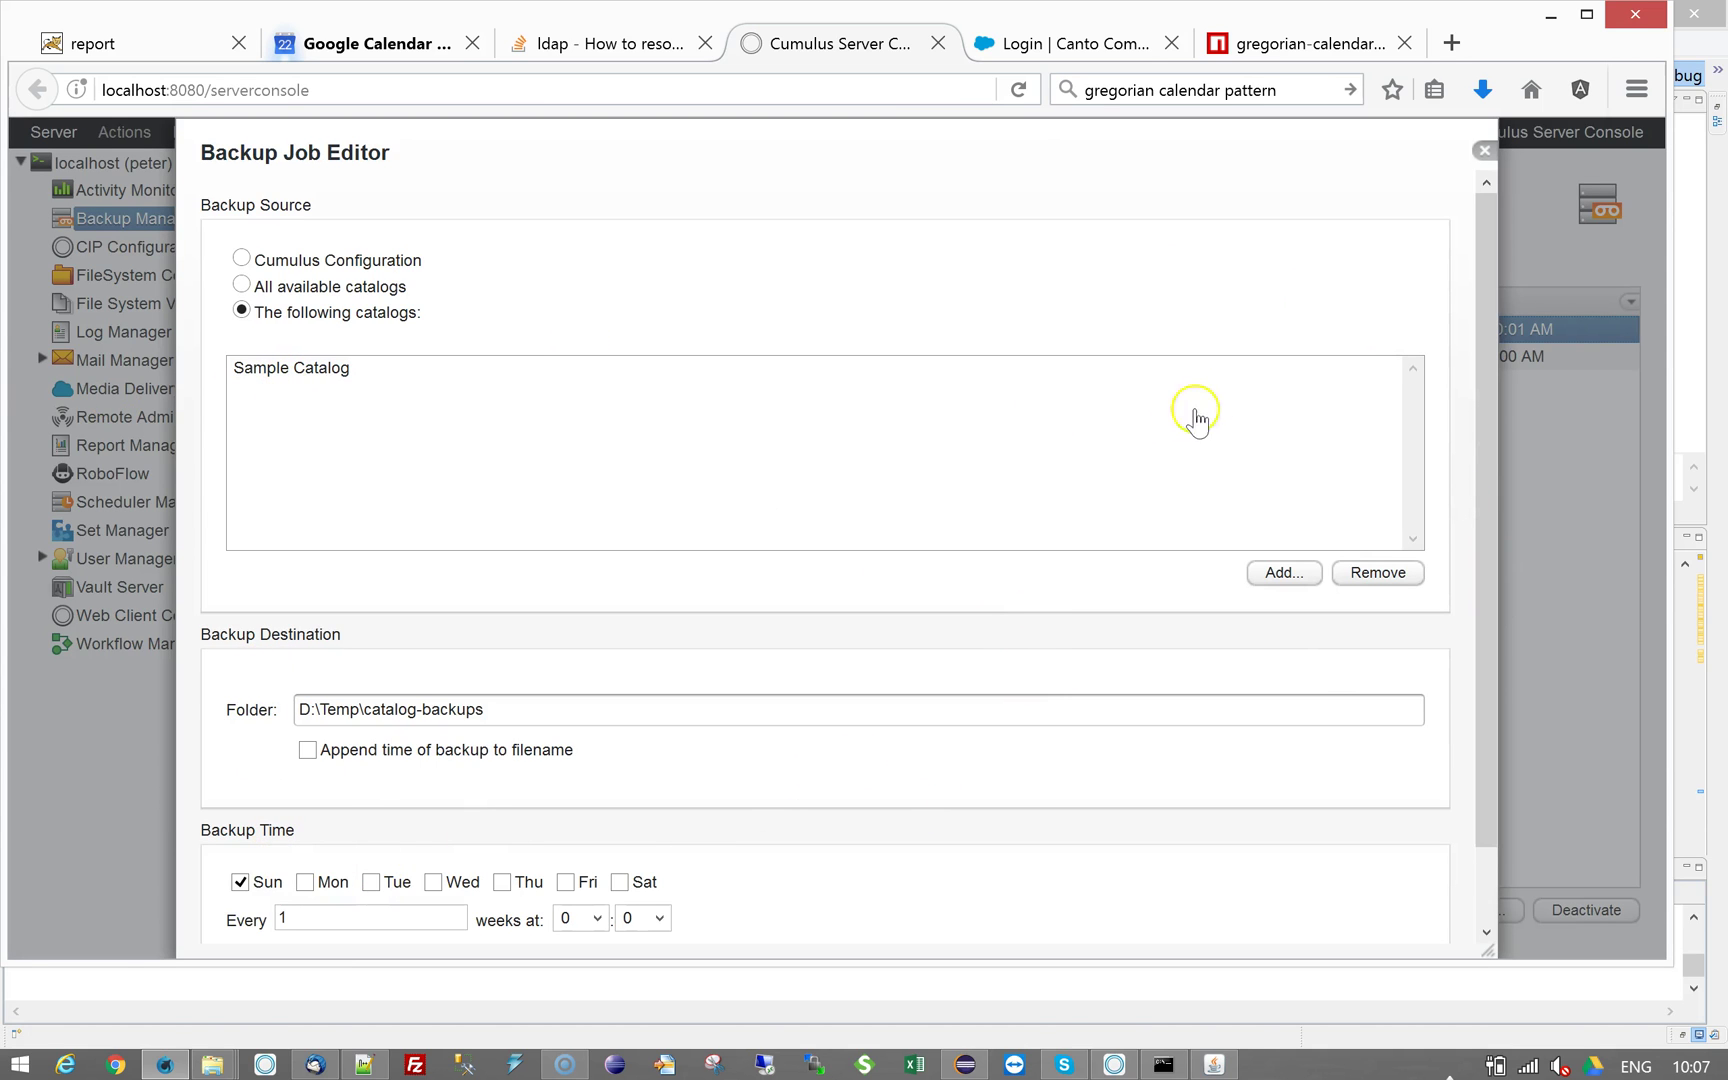
pyautogui.scroll(-2, 1492, 480)
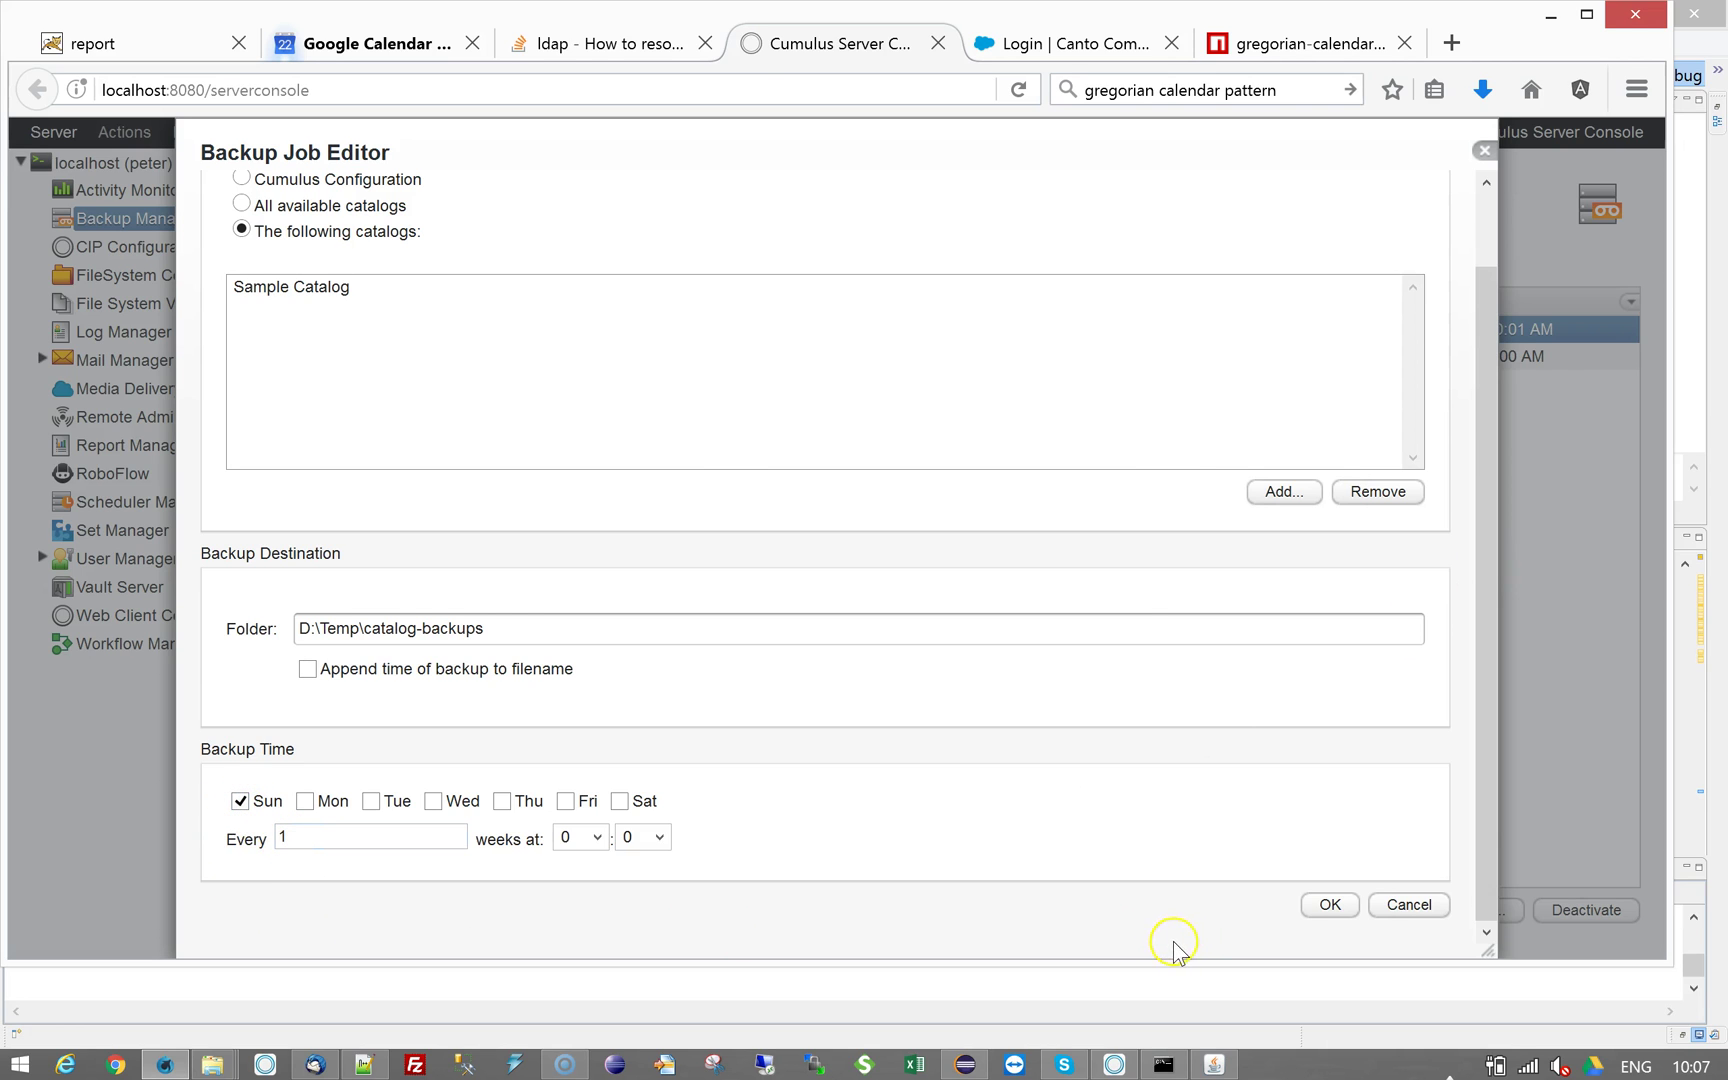
pyautogui.click(1410, 906)
# Run the weekly-catalogs backup immediately, check the backup file in the catalog-backups folder in File Explorer, and return to the server console.
pyautogui.click(1240, 912)
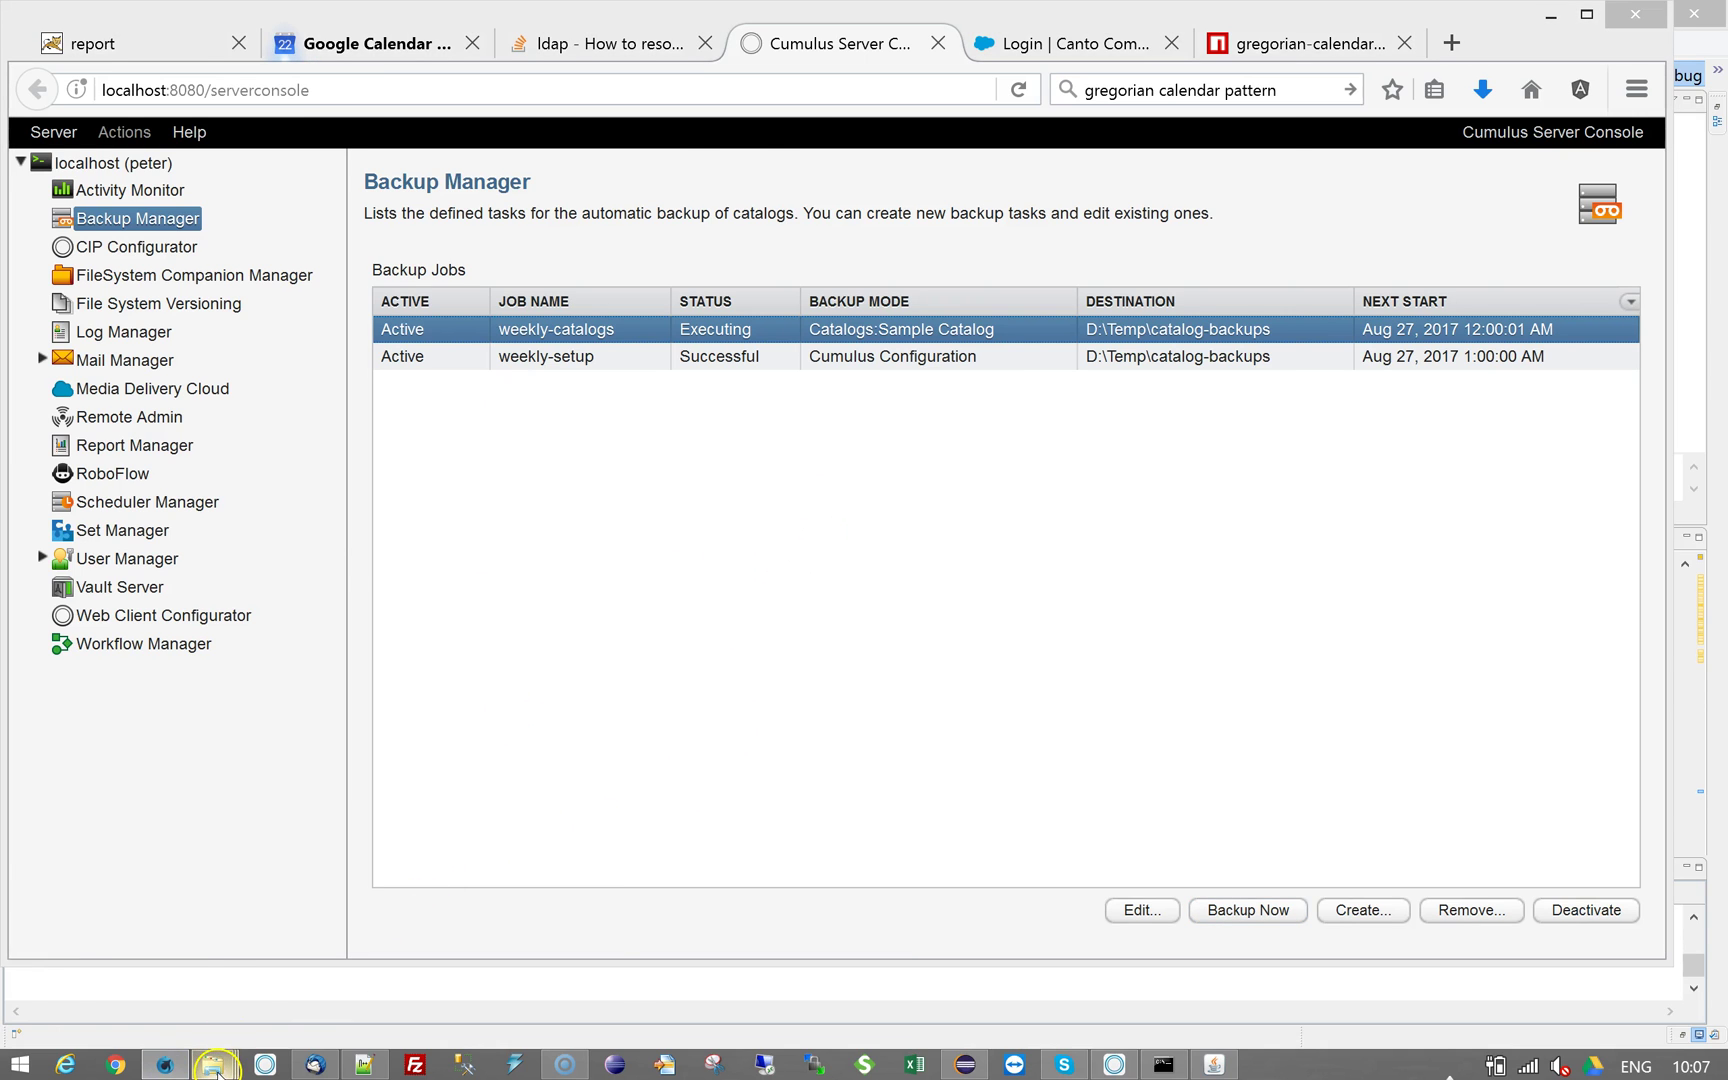
pyautogui.moveTo(213, 1068)
pyautogui.click(495, 915)
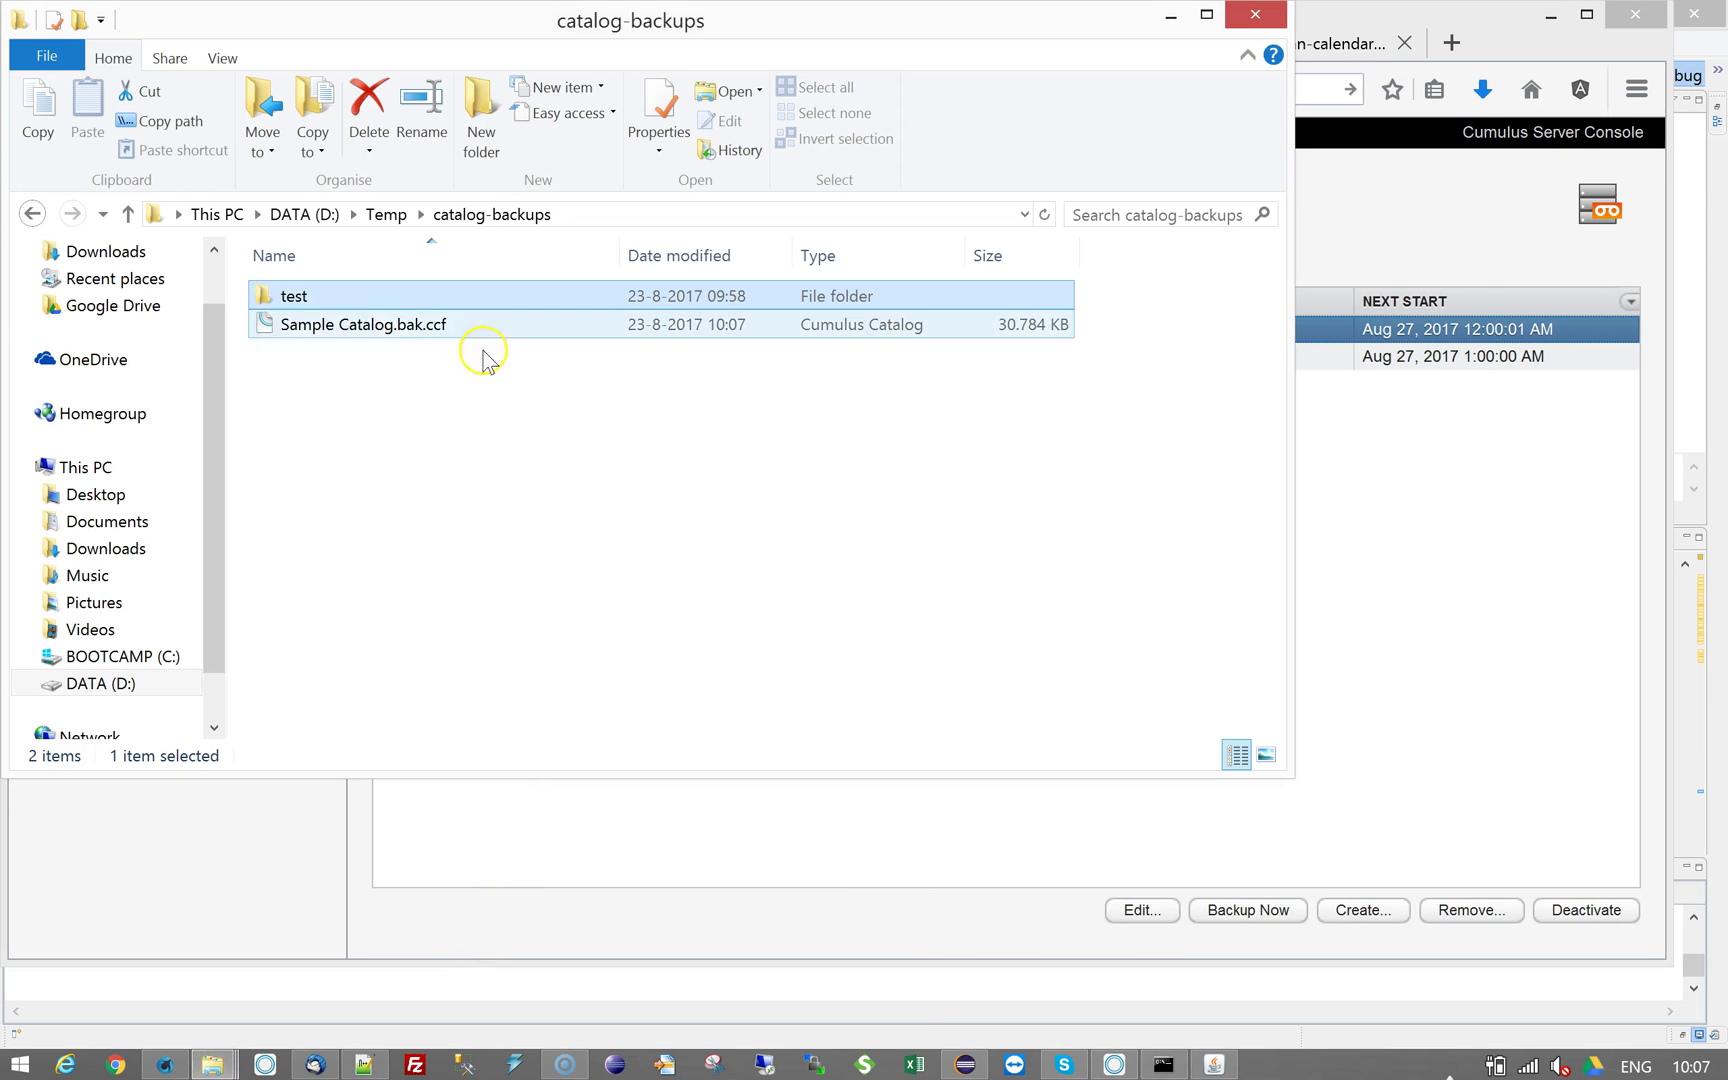
pyautogui.click(268, 325)
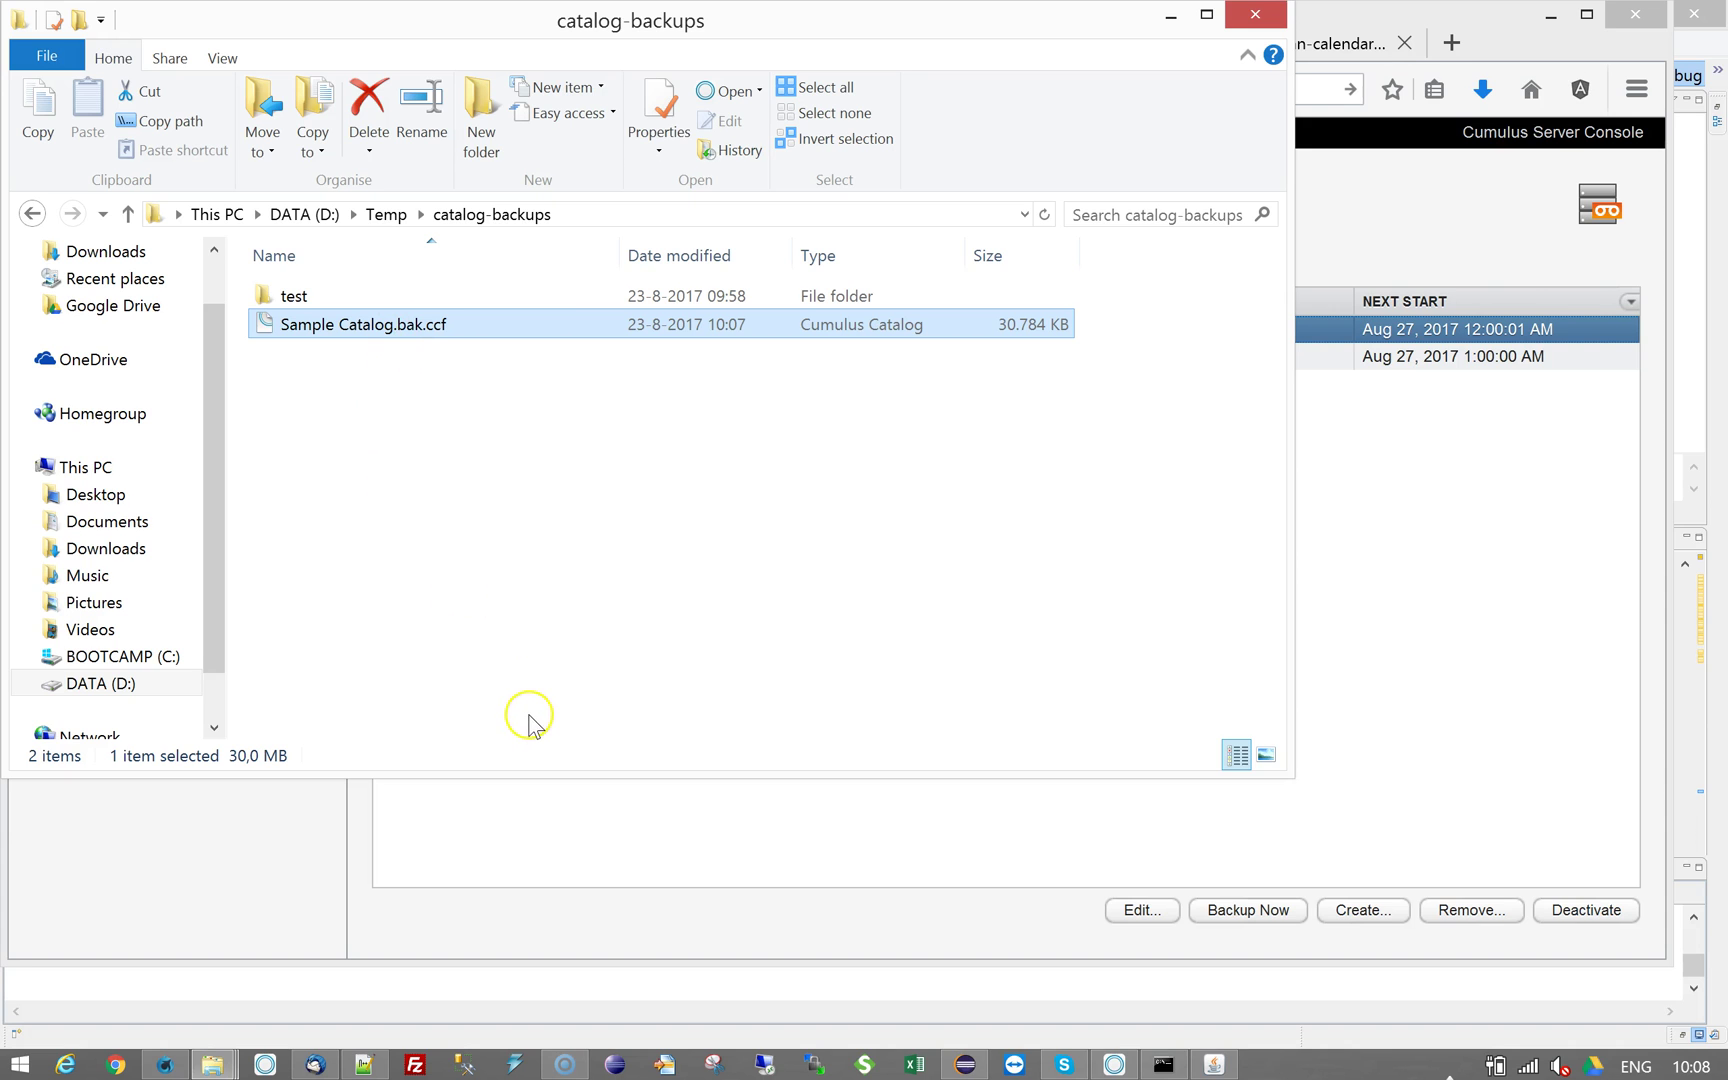
pyautogui.click(678, 928)
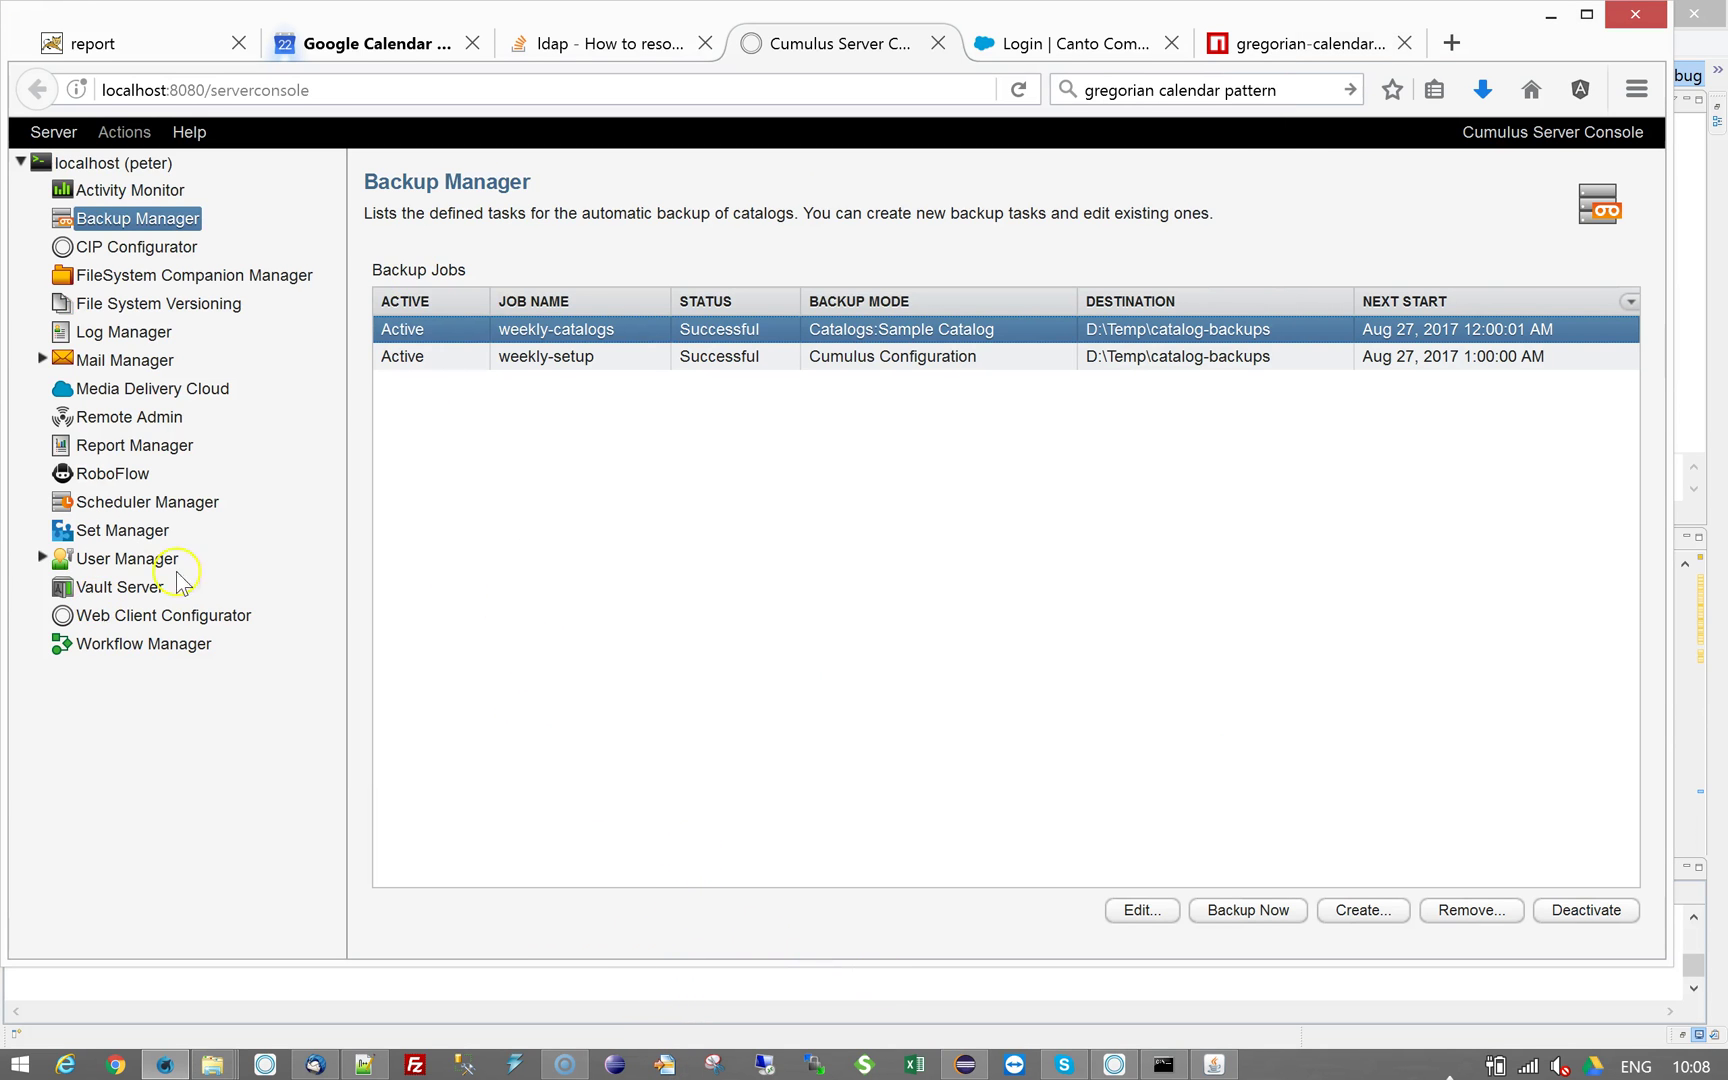
# Set the File filter parameter of the RoboFlow workflow hotfolder-backup-rotation to !.ccf.zip and save the workflow.
pyautogui.click(118, 472)
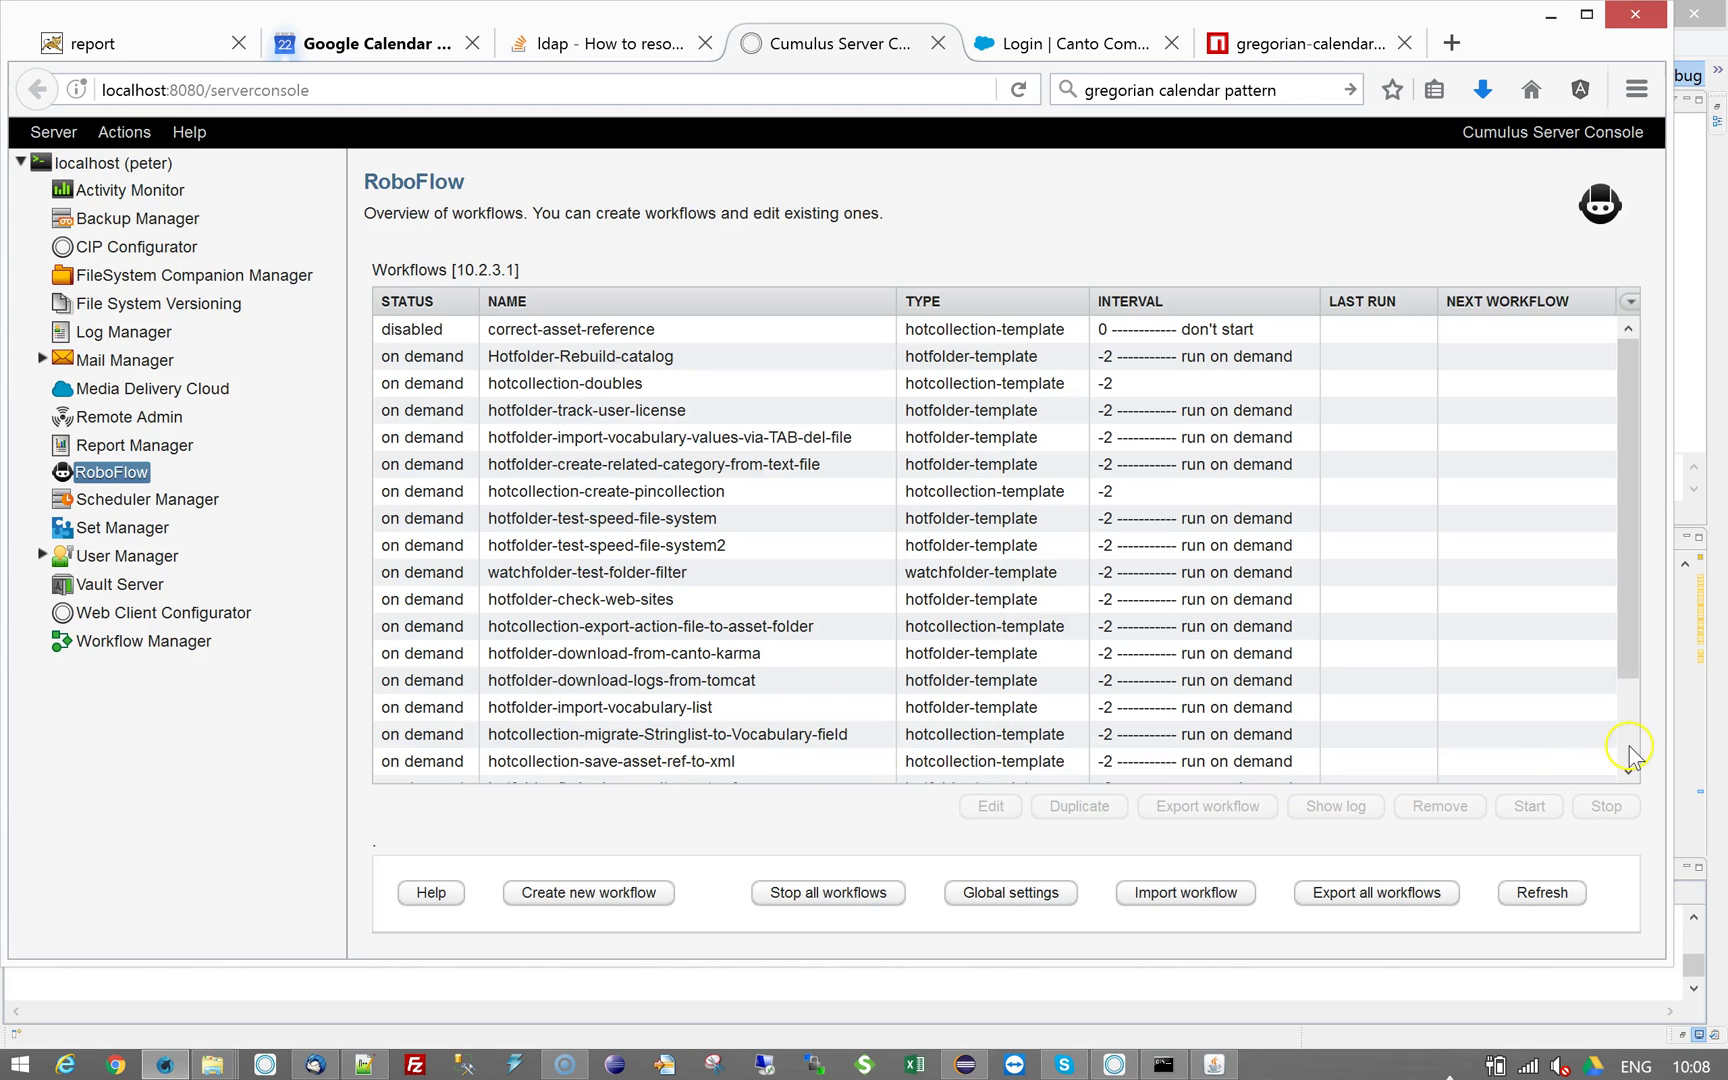
pyautogui.click(1628, 752)
pyautogui.click(665, 778)
pyautogui.doubleClick(668, 779)
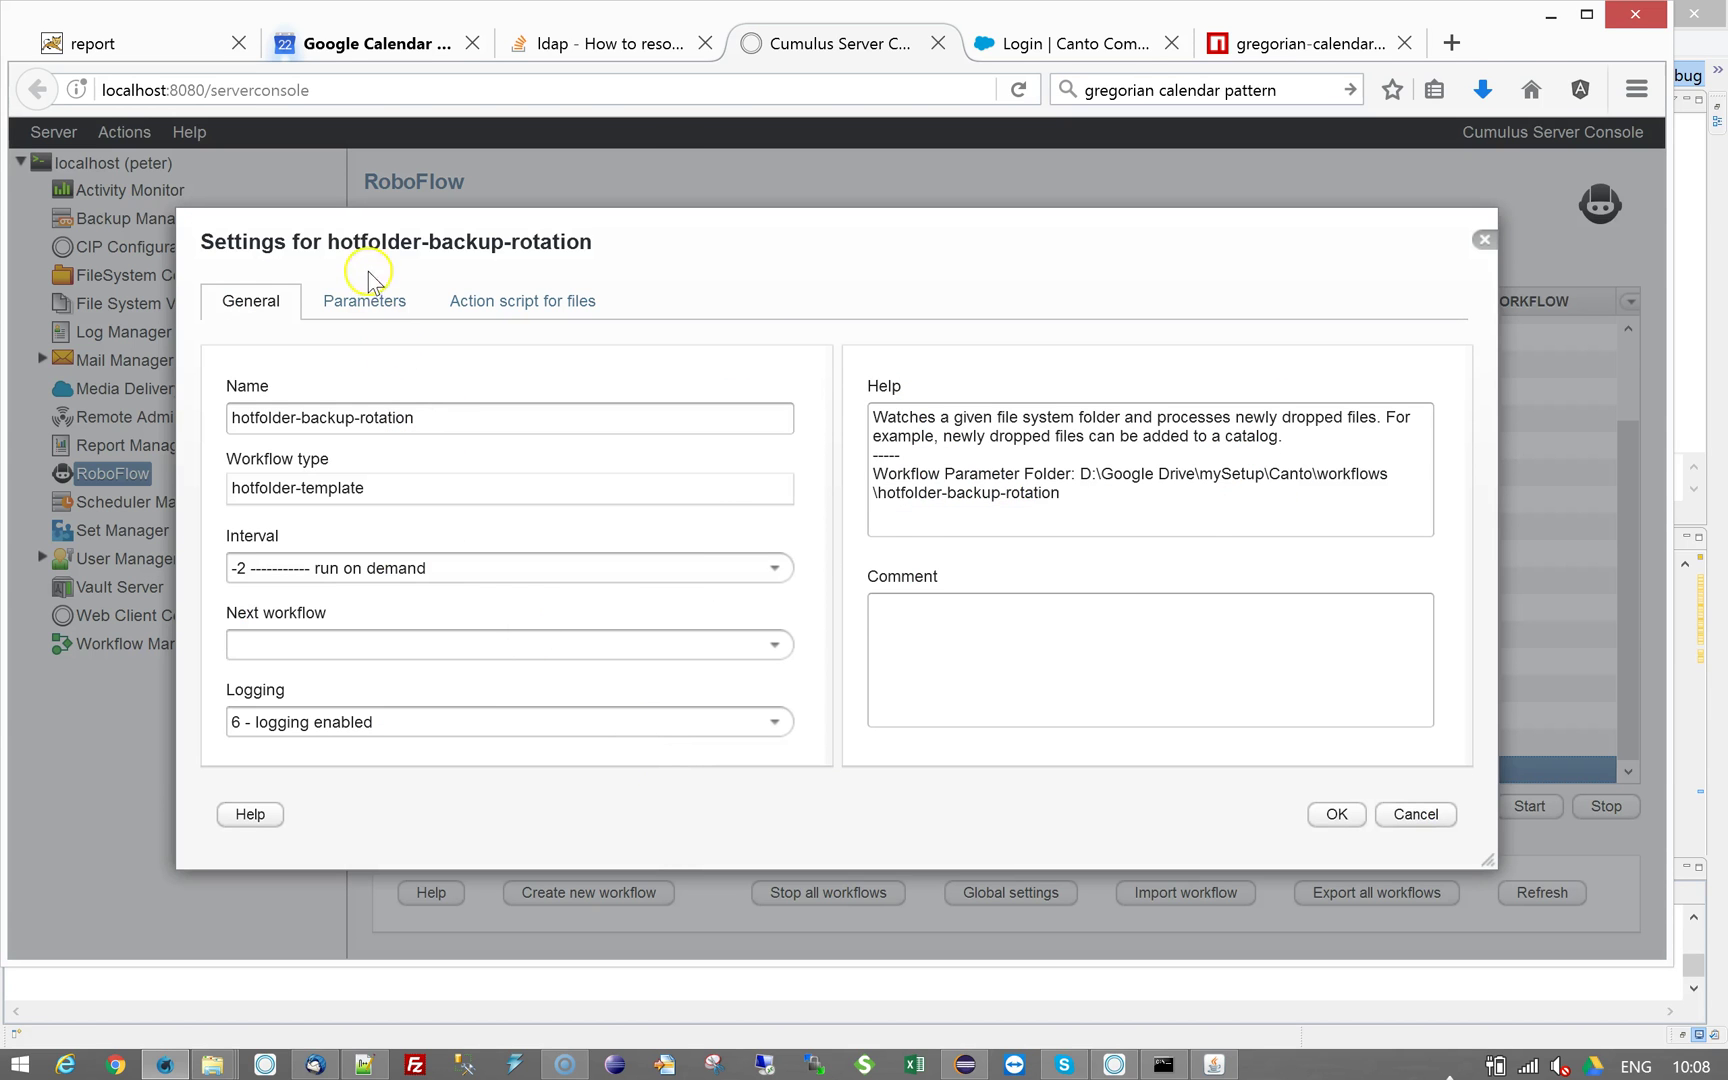
pyautogui.click(366, 298)
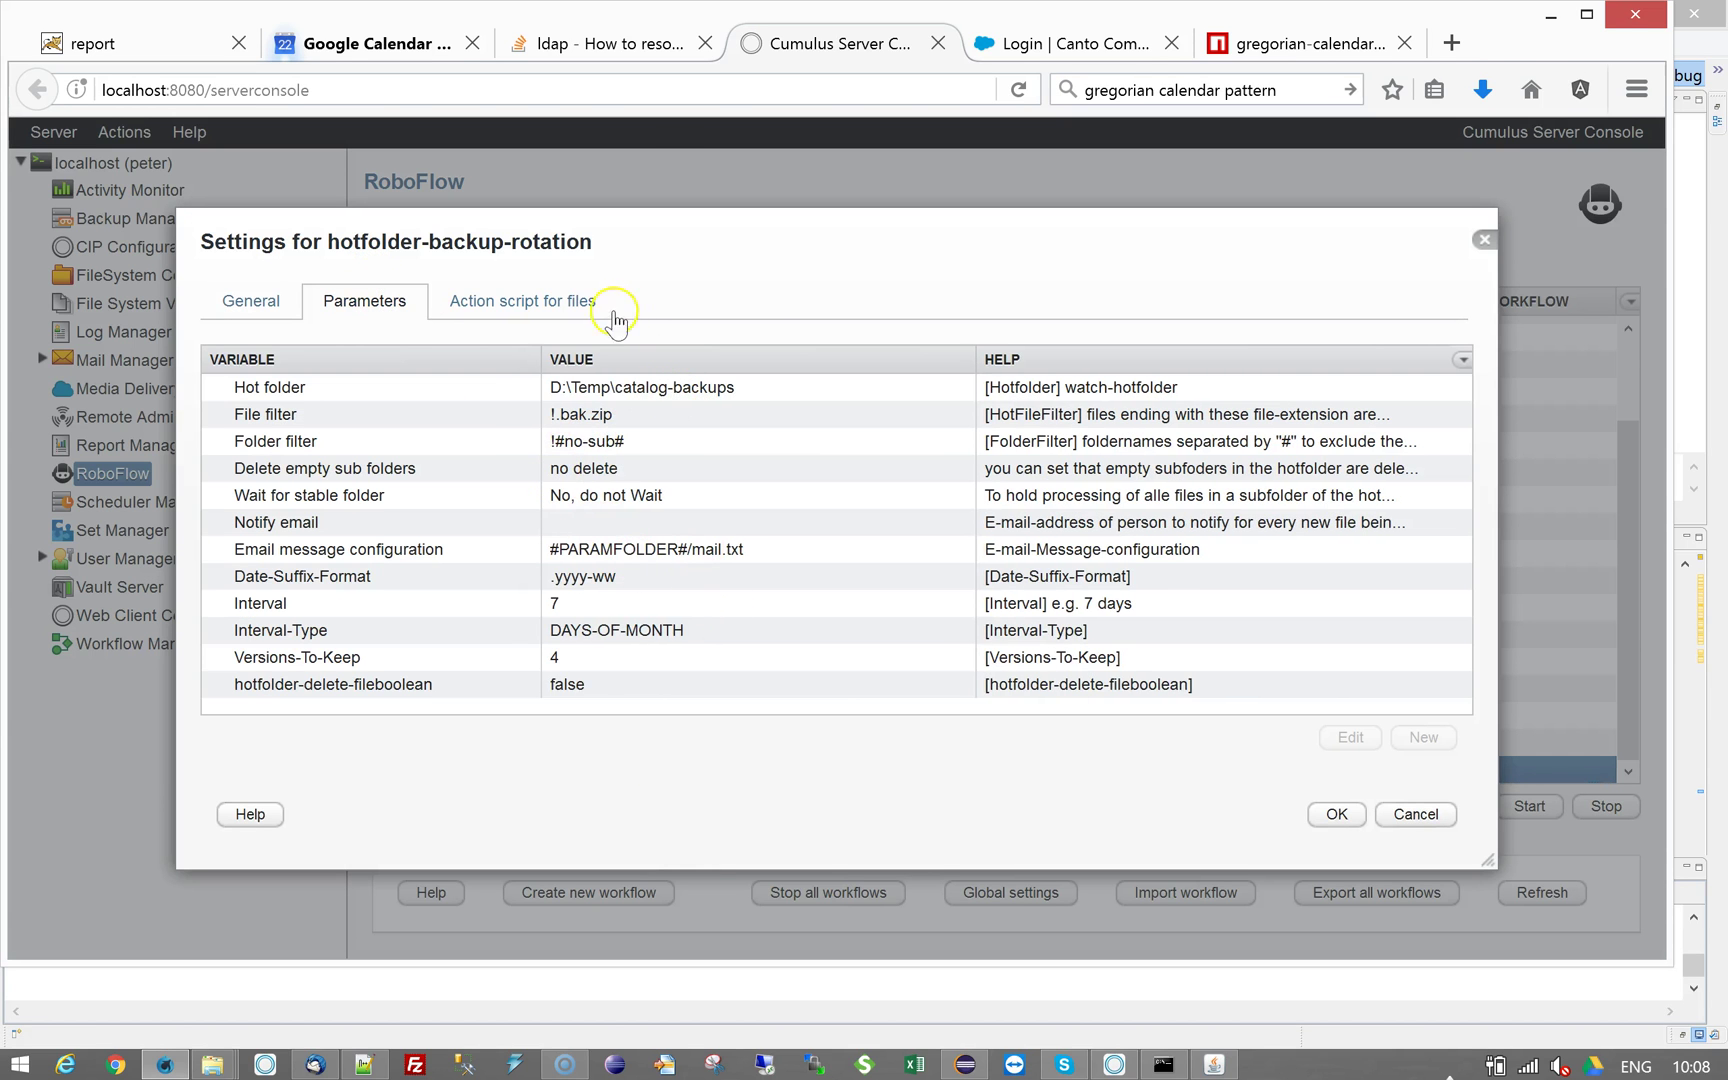
pyautogui.doubleClick(598, 420)
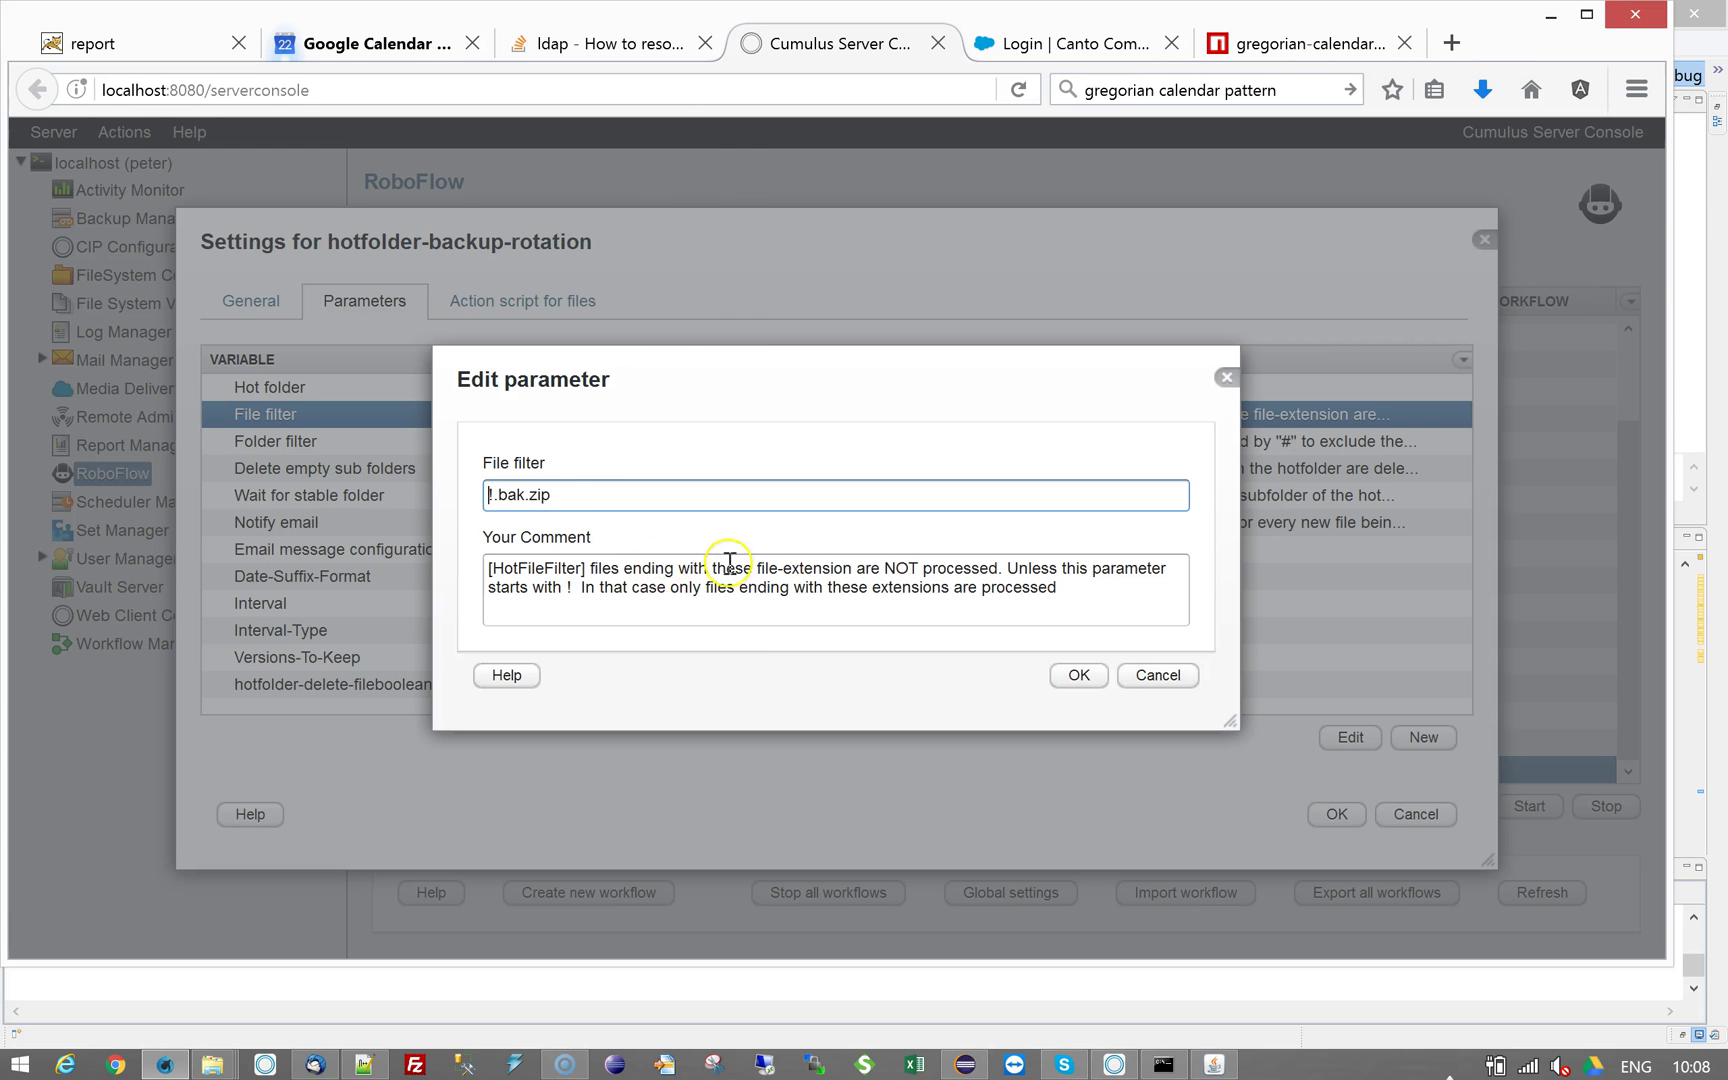
pyautogui.click(525, 494)
pyautogui.click(1075, 675)
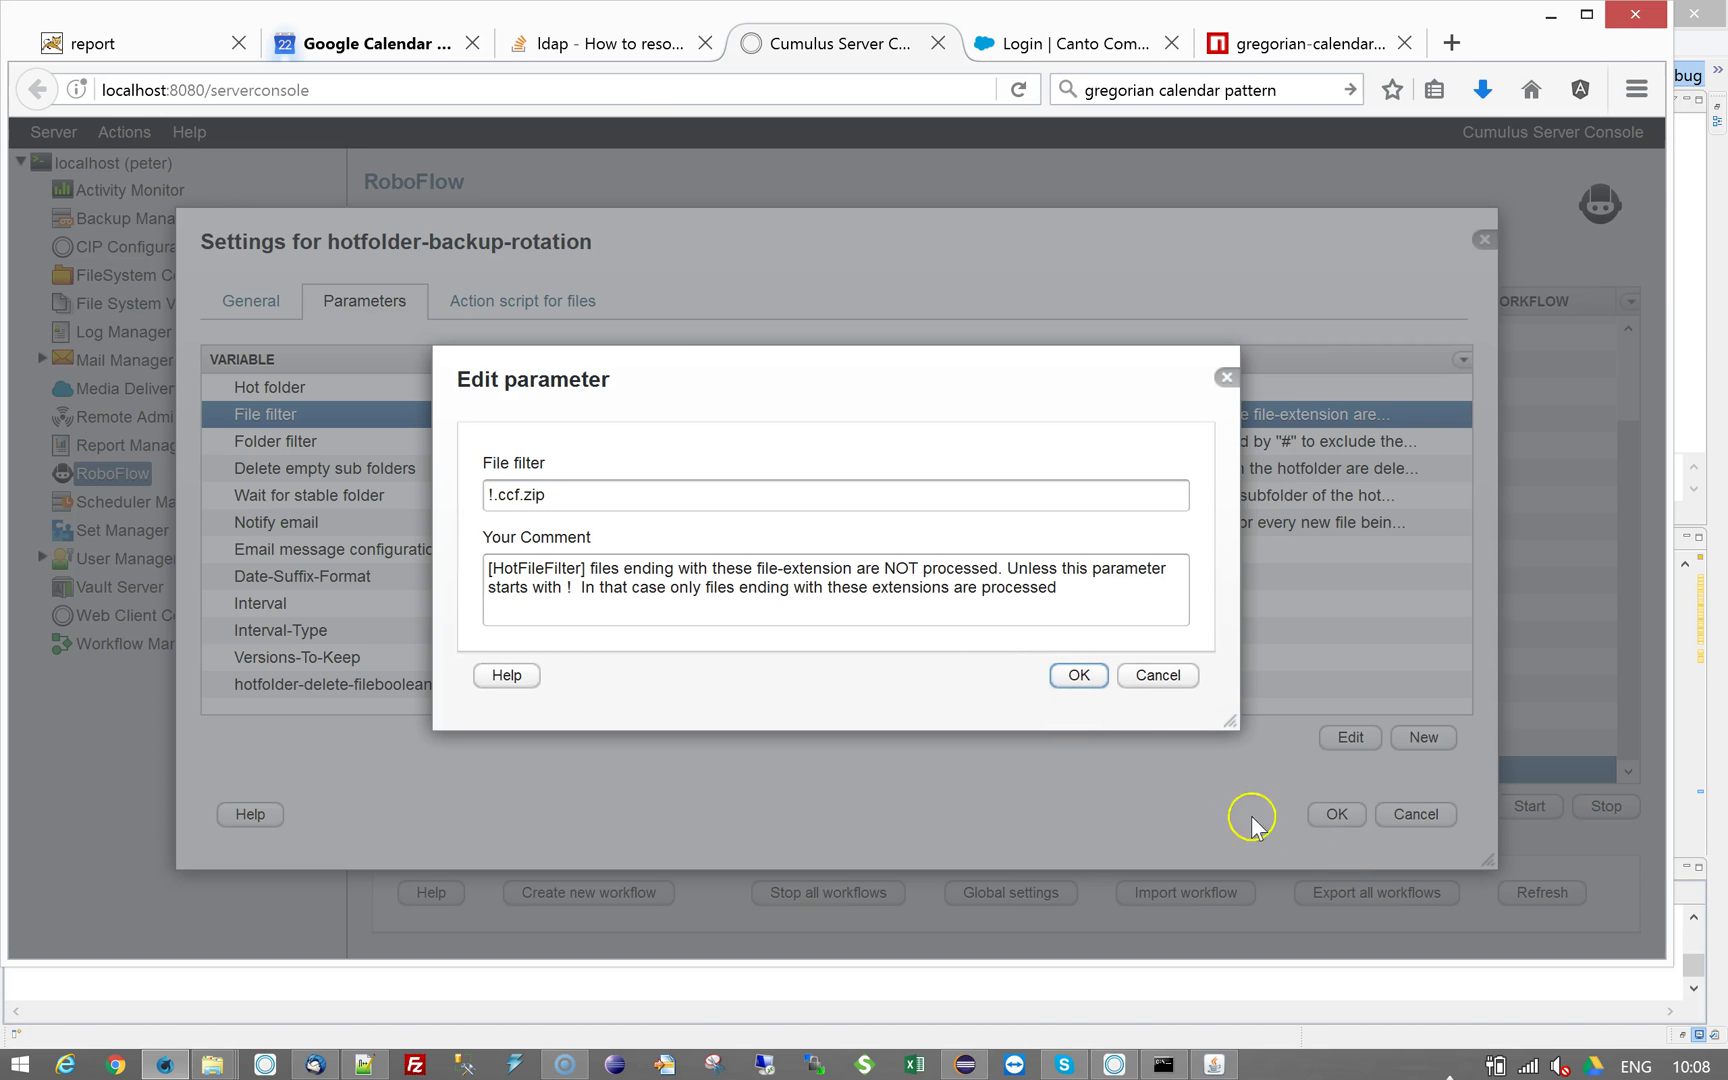
pyautogui.click(1080, 675)
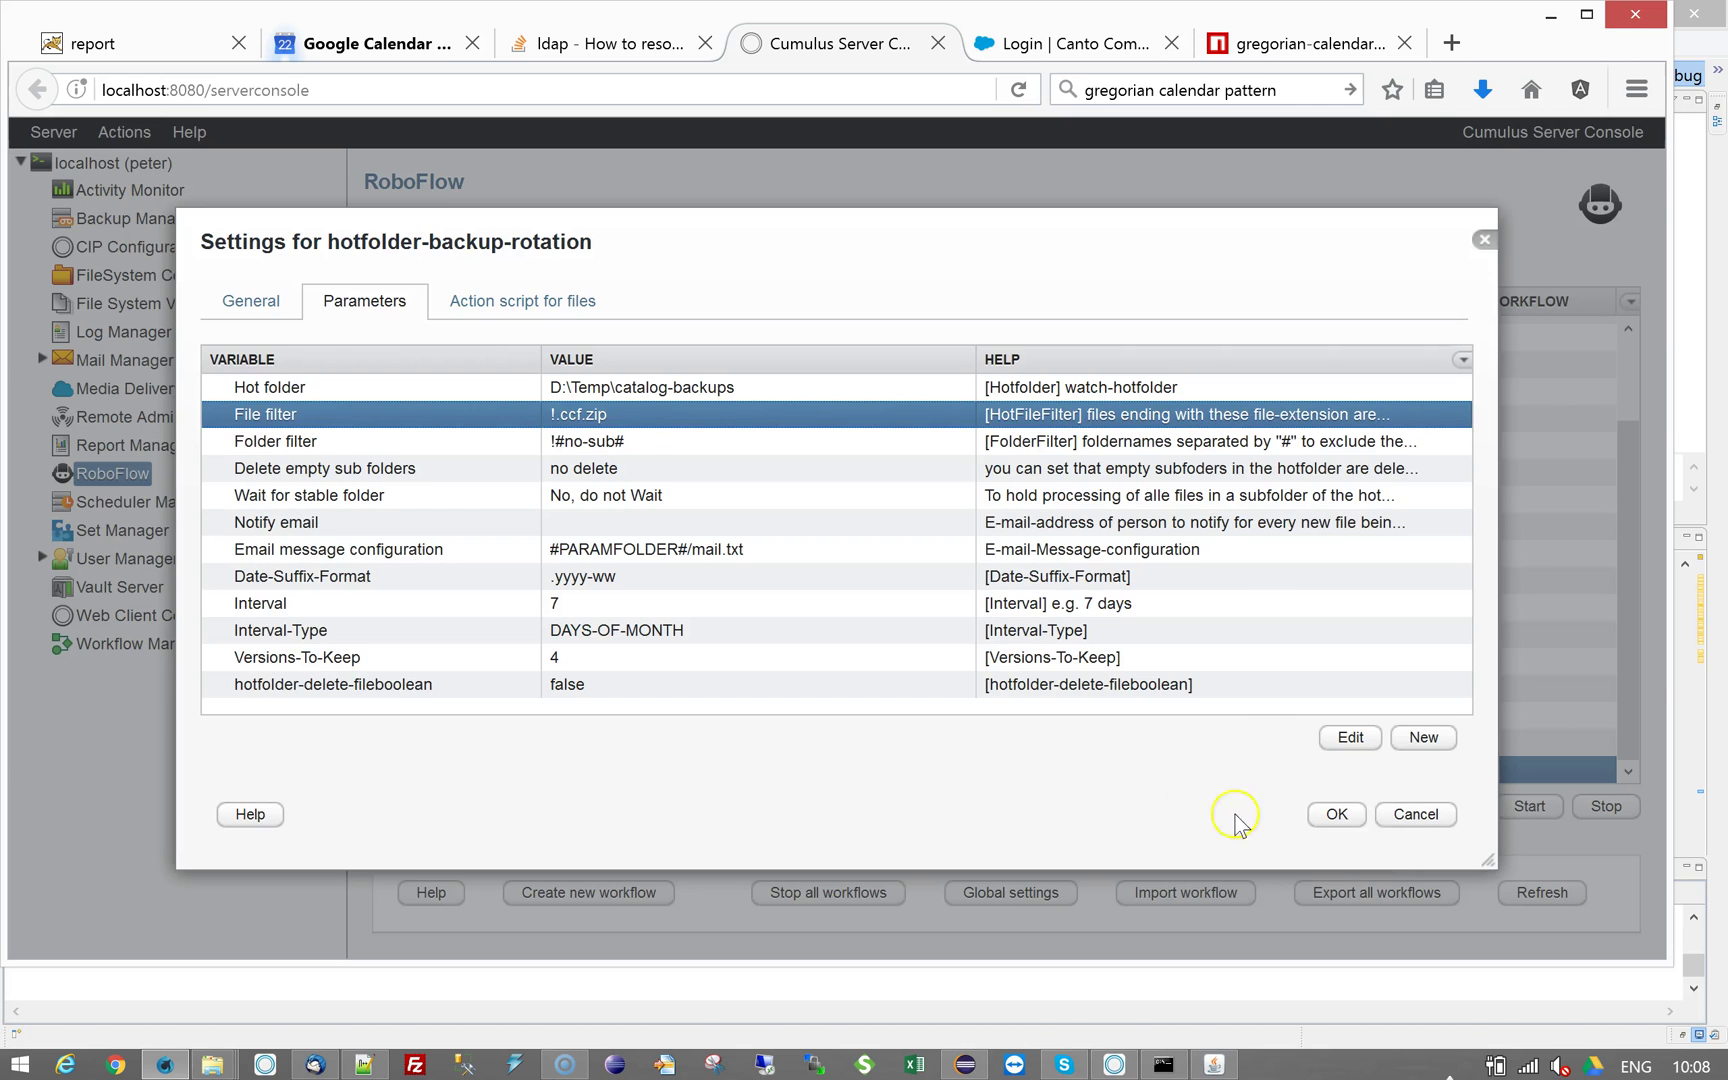
pyautogui.click(1337, 813)
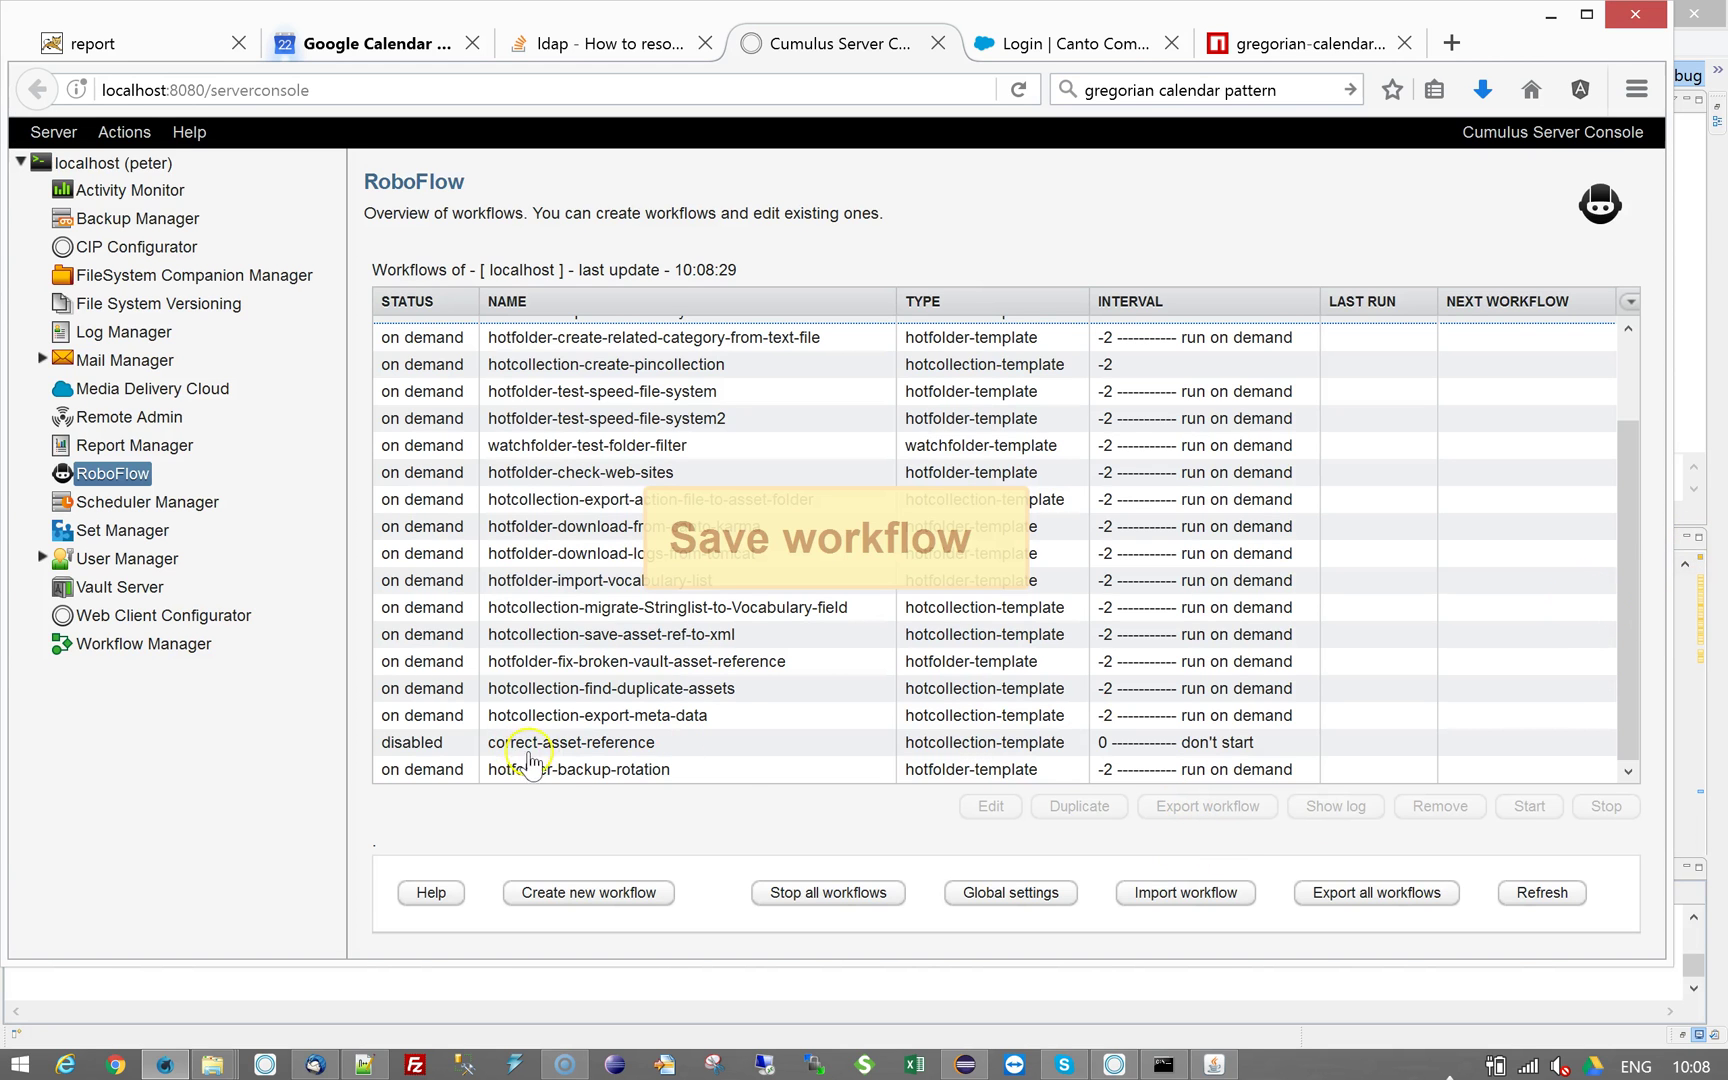
# Start the hotfolder-backup-rotation workflow on demand and open its log.
pyautogui.click(558, 771)
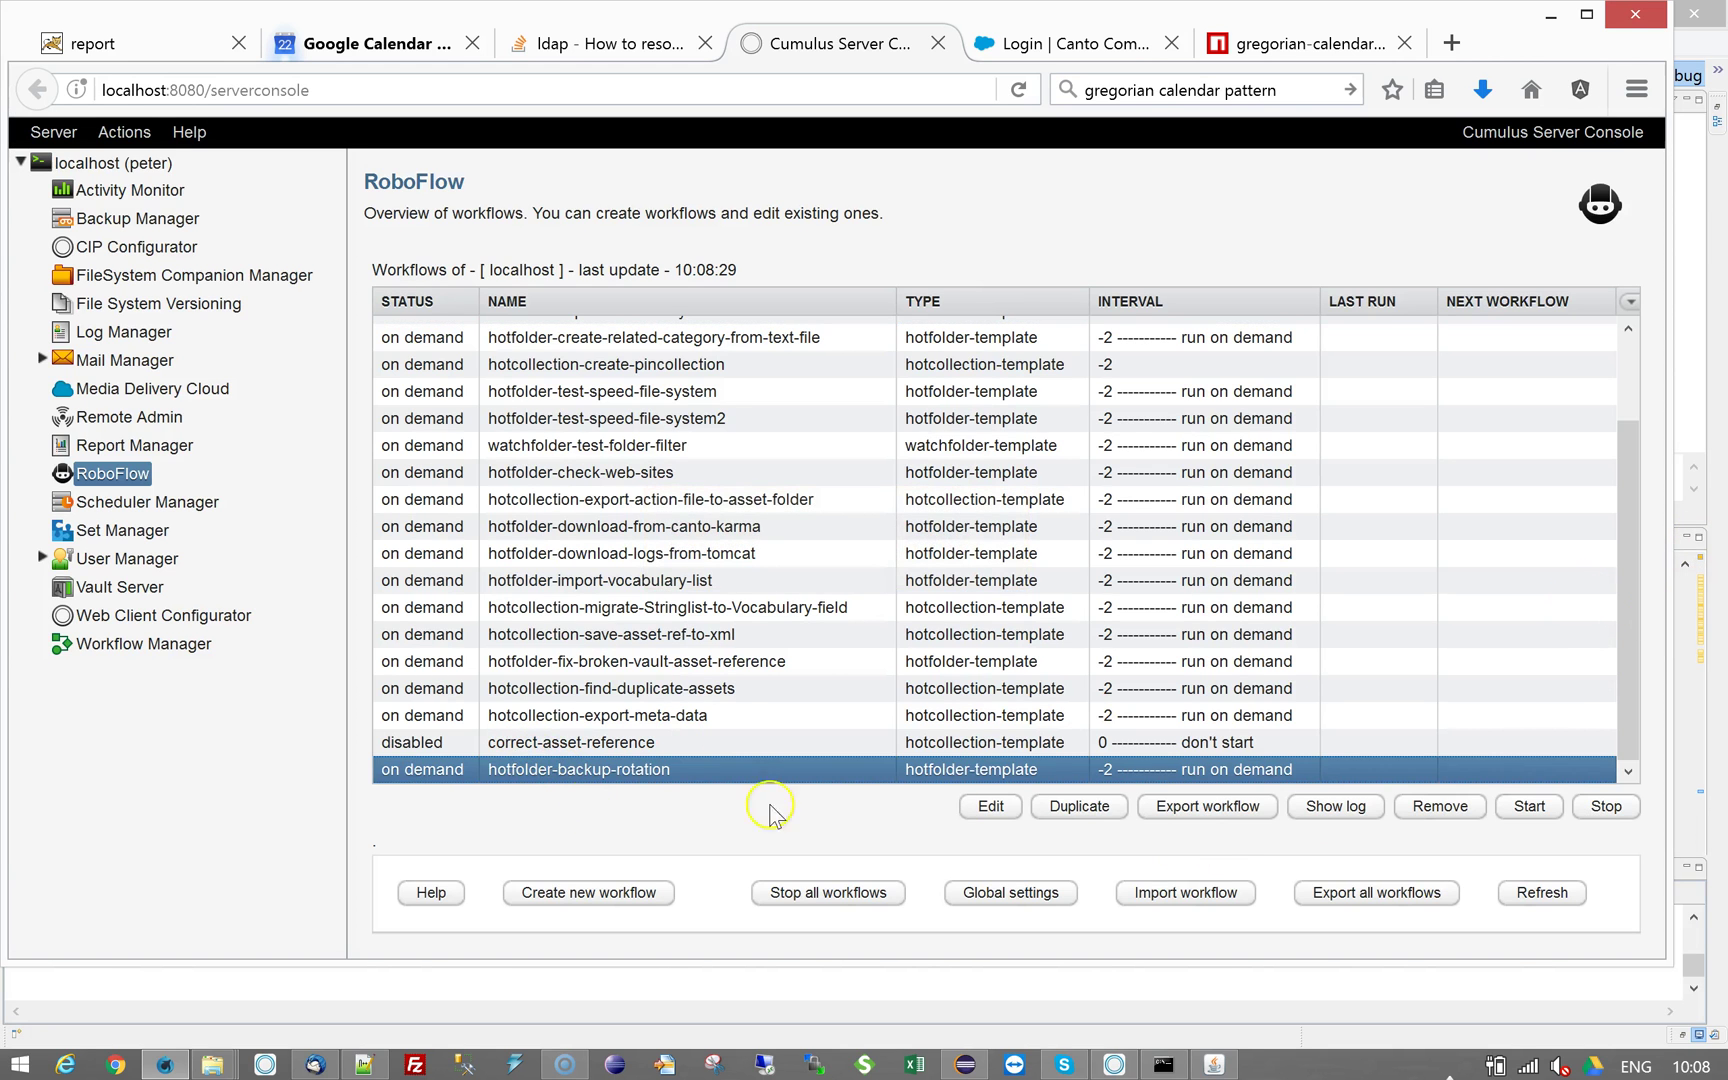
pyautogui.click(1540, 812)
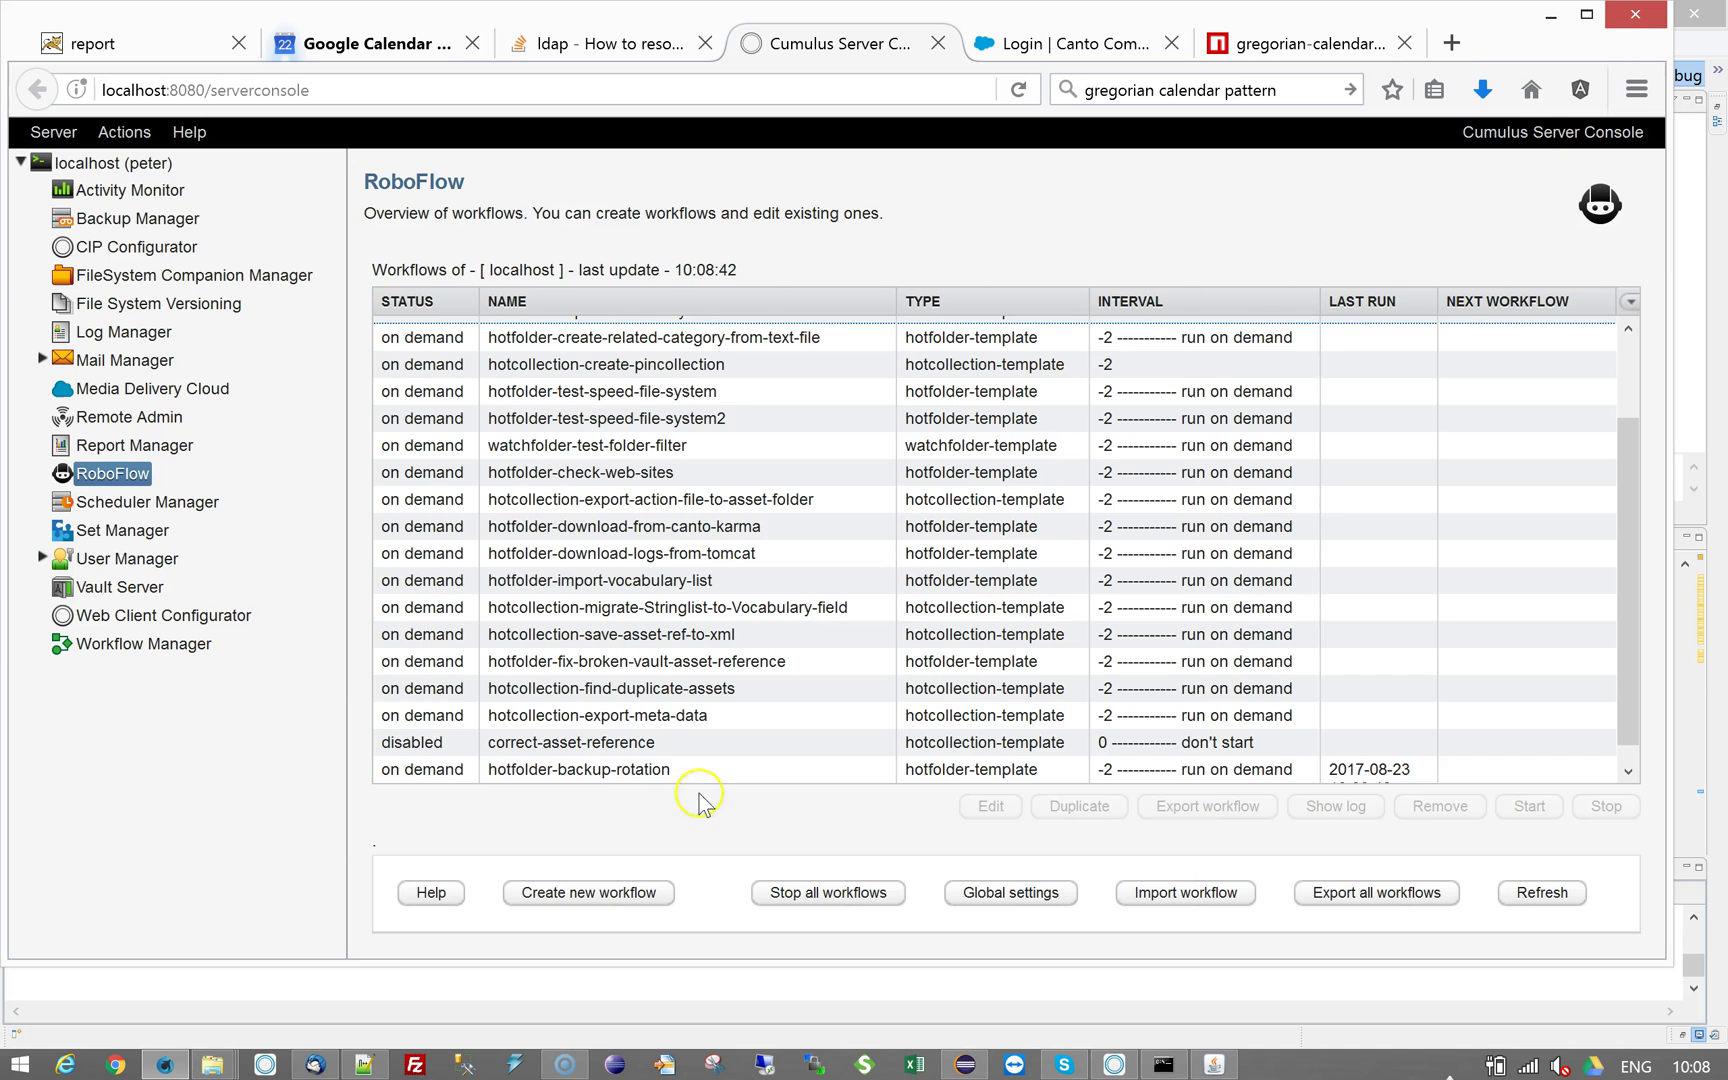
pyautogui.click(696, 767)
pyautogui.click(1335, 806)
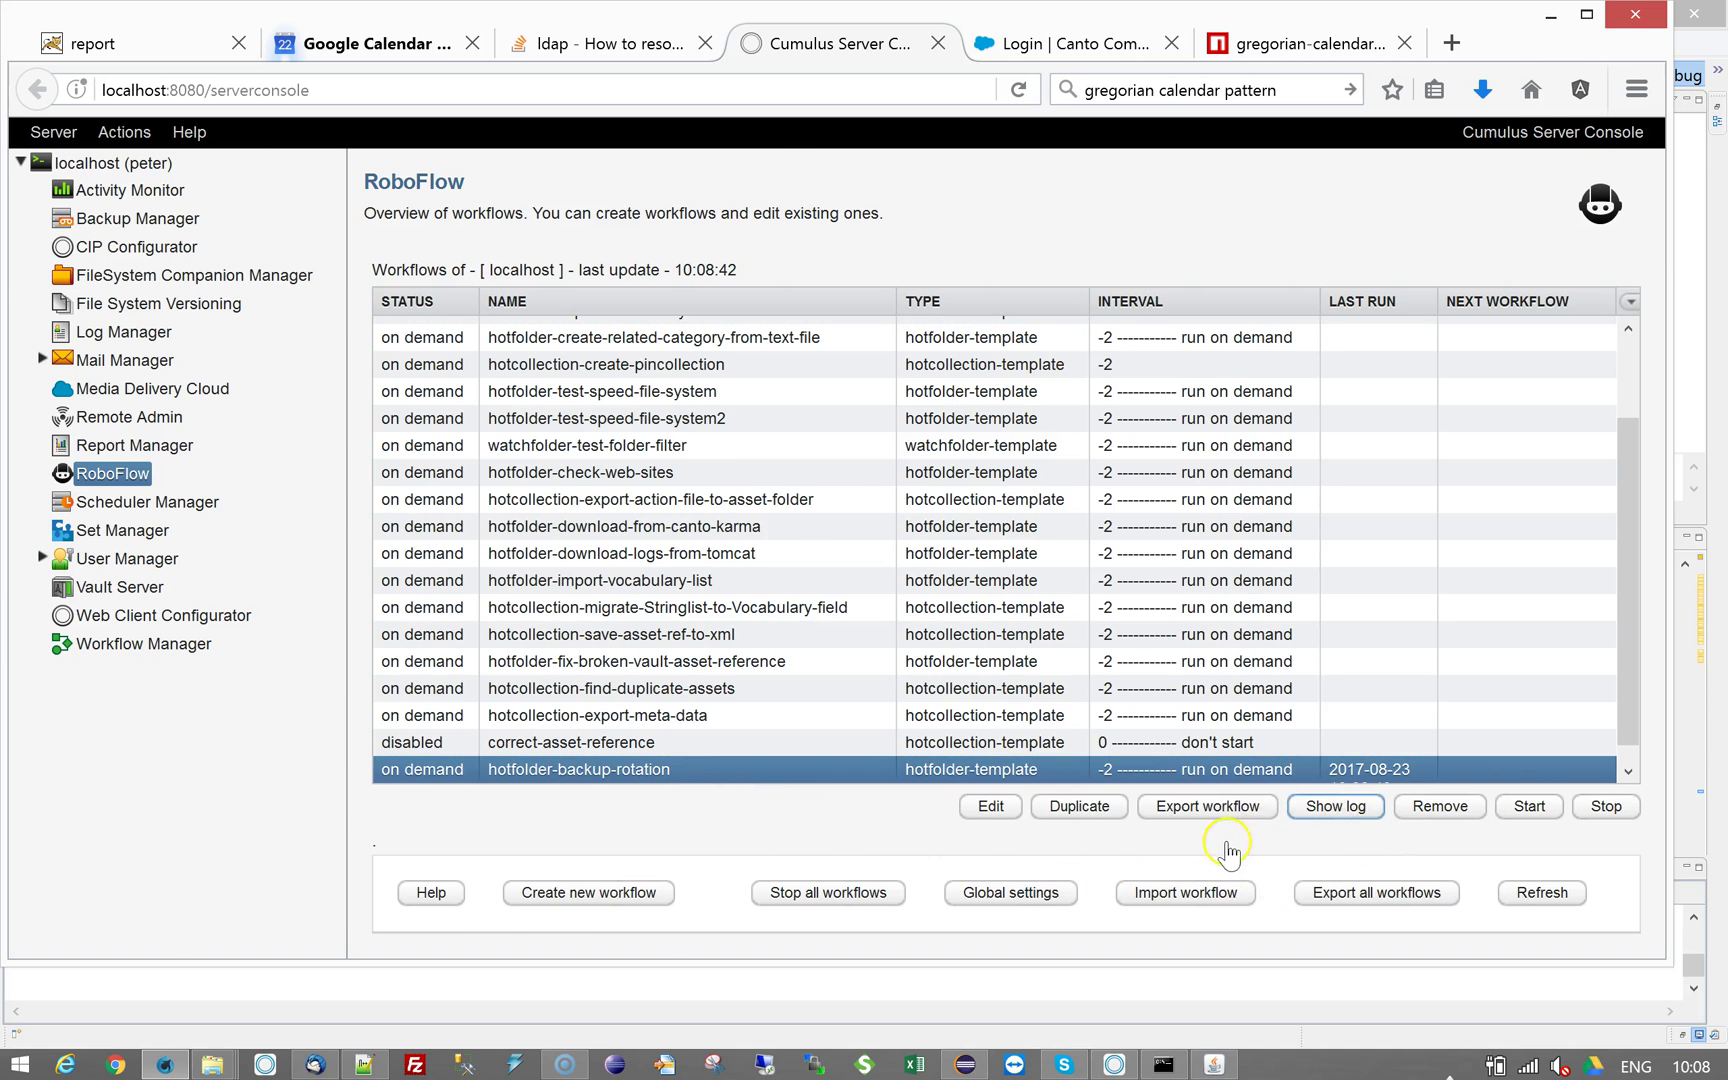
# Examine the log's latest entries on how Sample Catalog.bak.ccf was processed and renamed, and close the log.
pyautogui.moveTo(1405, 515); pyautogui.dragTo(1439, 802)
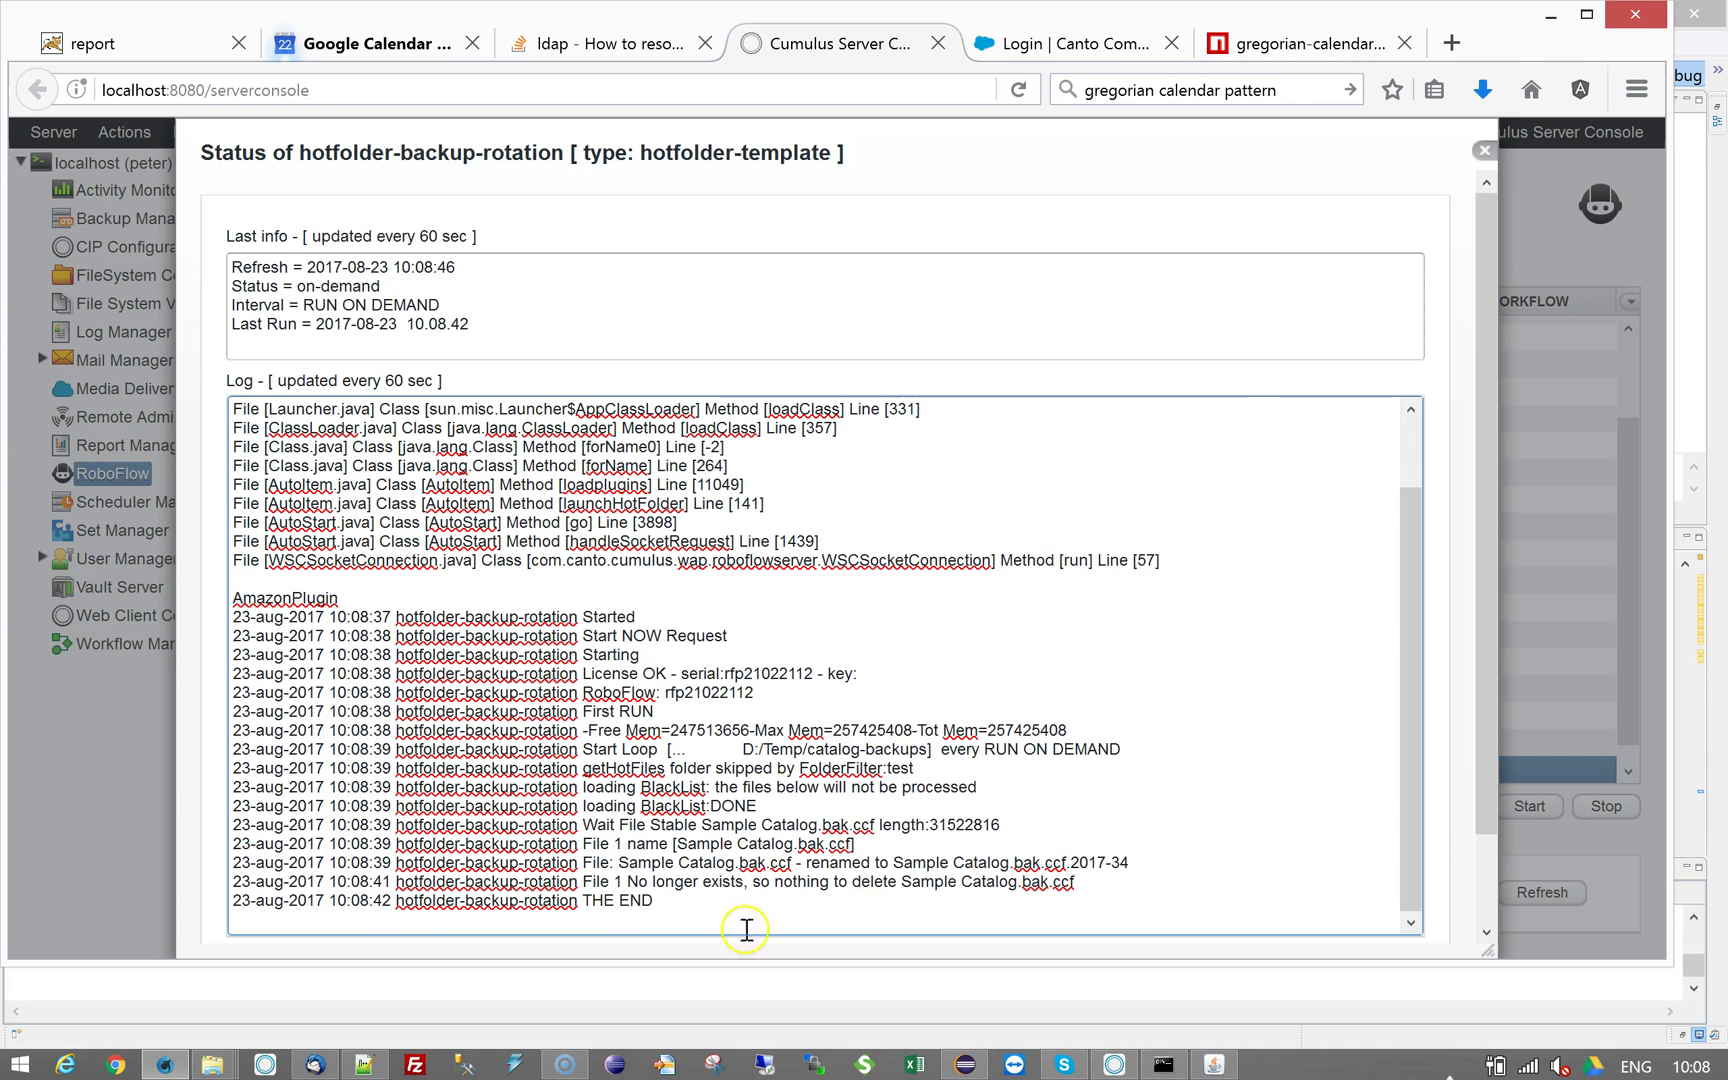
pyautogui.moveTo(581, 846); pyautogui.dragTo(862, 851)
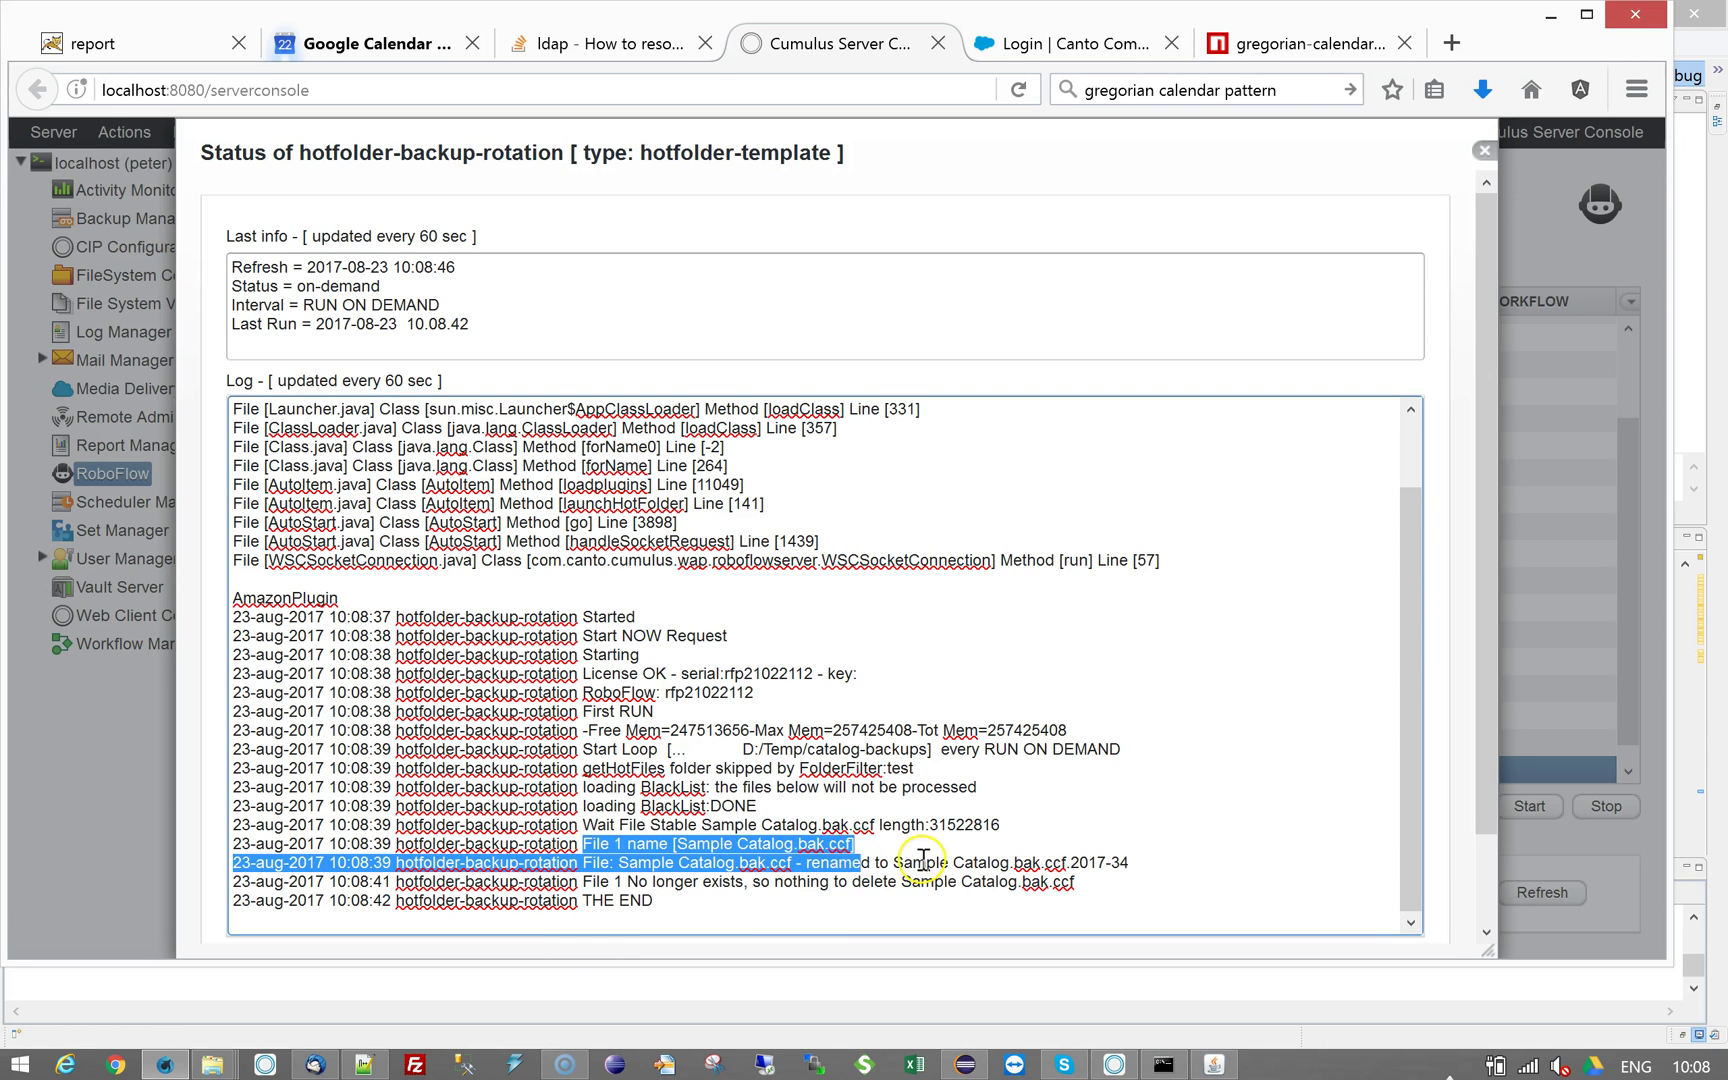
pyautogui.click(860, 858)
pyautogui.moveTo(591, 862); pyautogui.dragTo(1103, 869)
pyautogui.click(1100, 869)
pyautogui.moveTo(893, 864); pyautogui.dragTo(1185, 860)
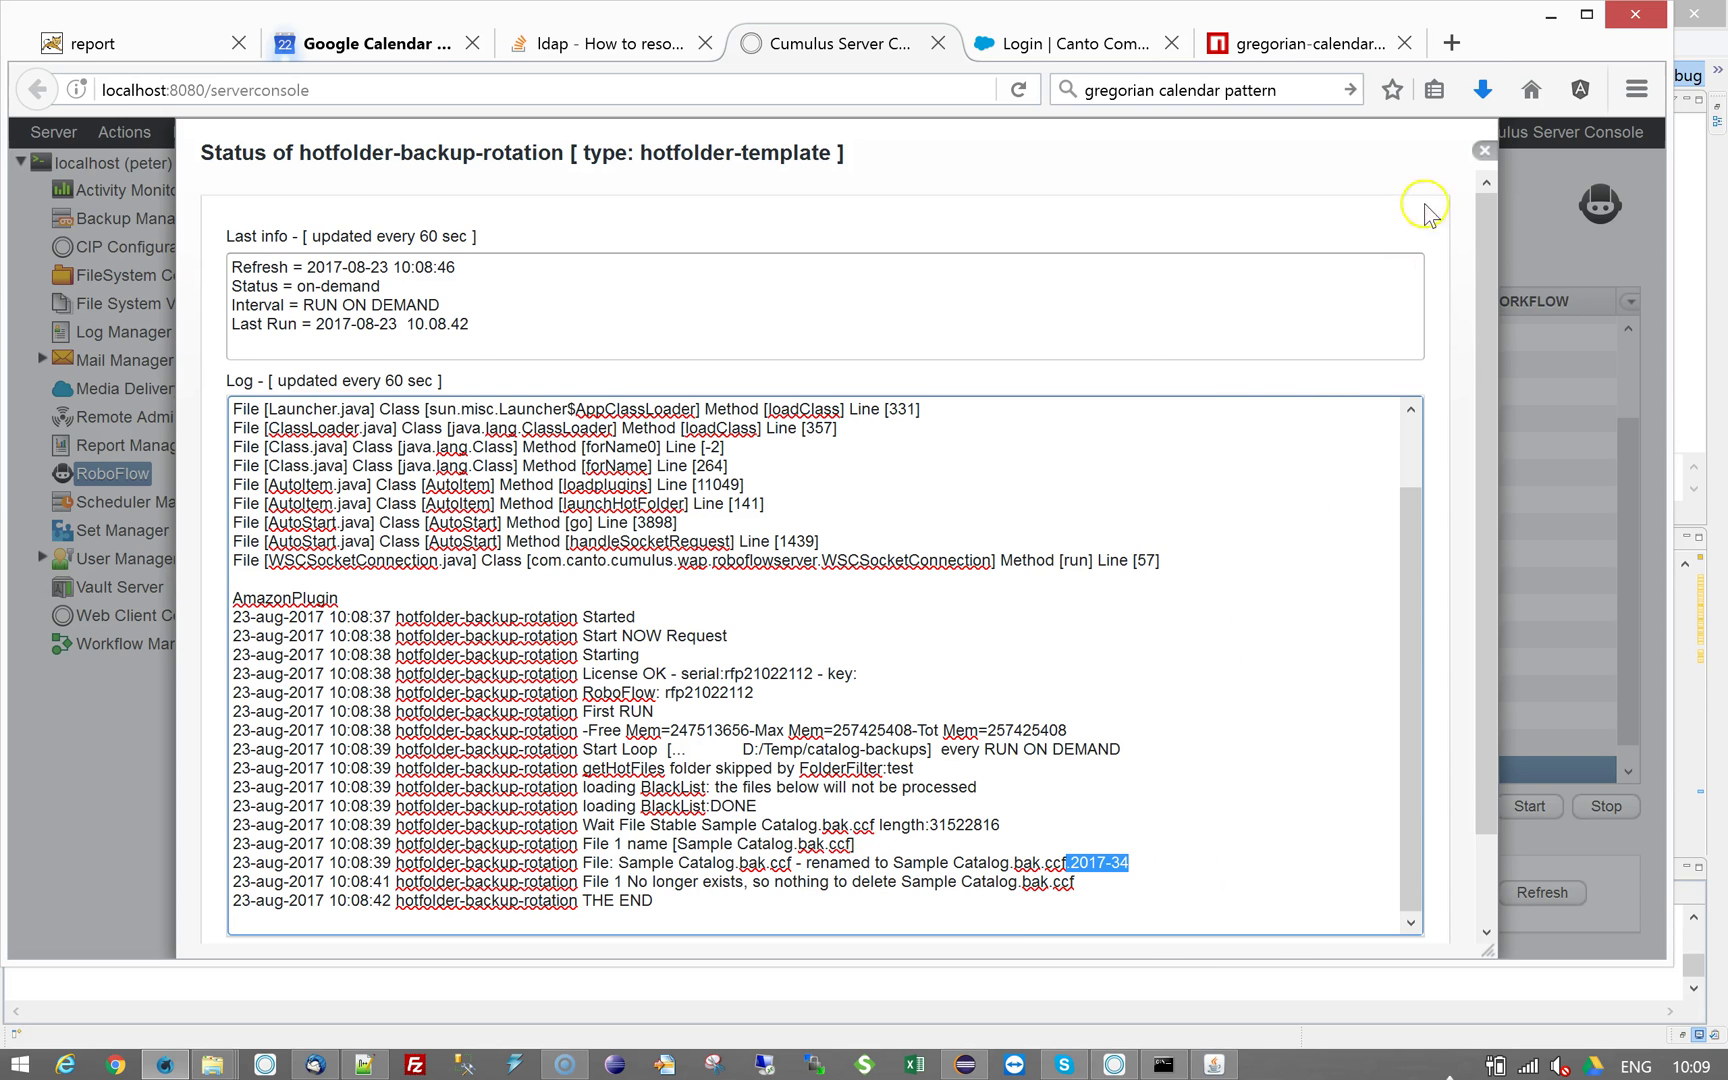
pyautogui.click(1484, 152)
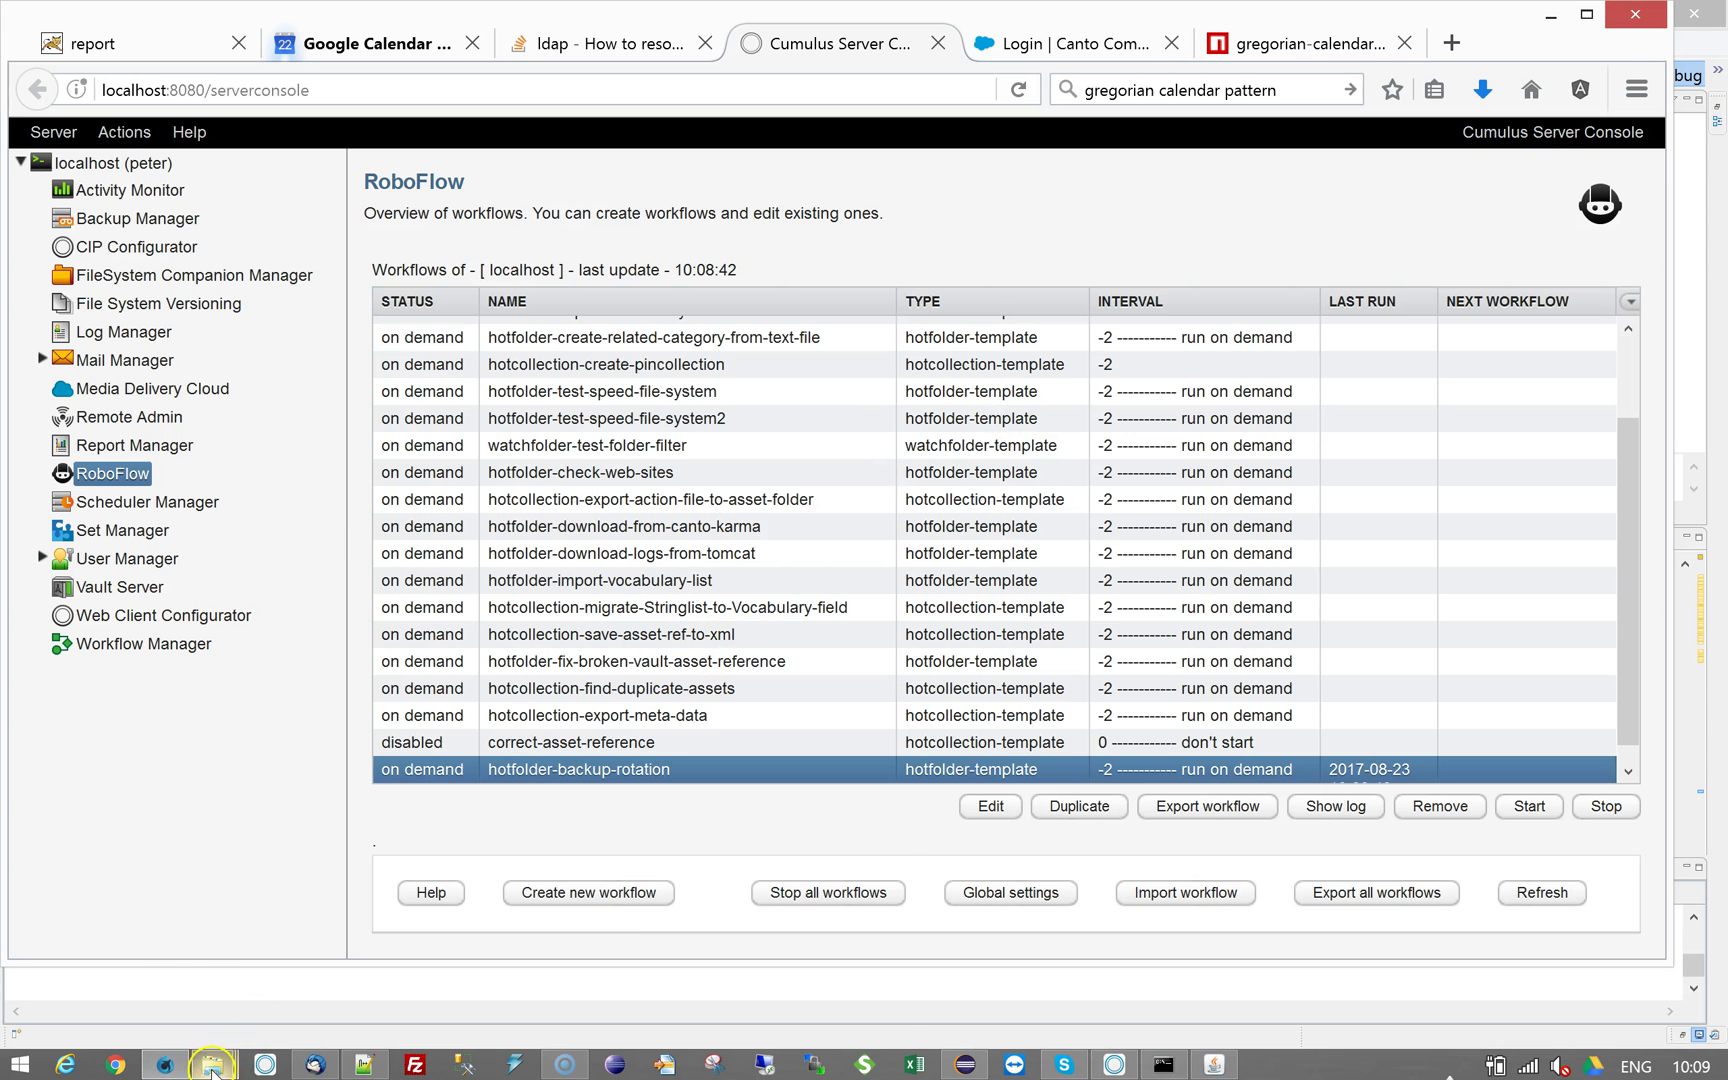
# Inspect the name and date suffix of the Sample Catalog backup file in the catalog-backups folder in File Explorer.
pyautogui.moveTo(213, 1068)
pyautogui.click(397, 995)
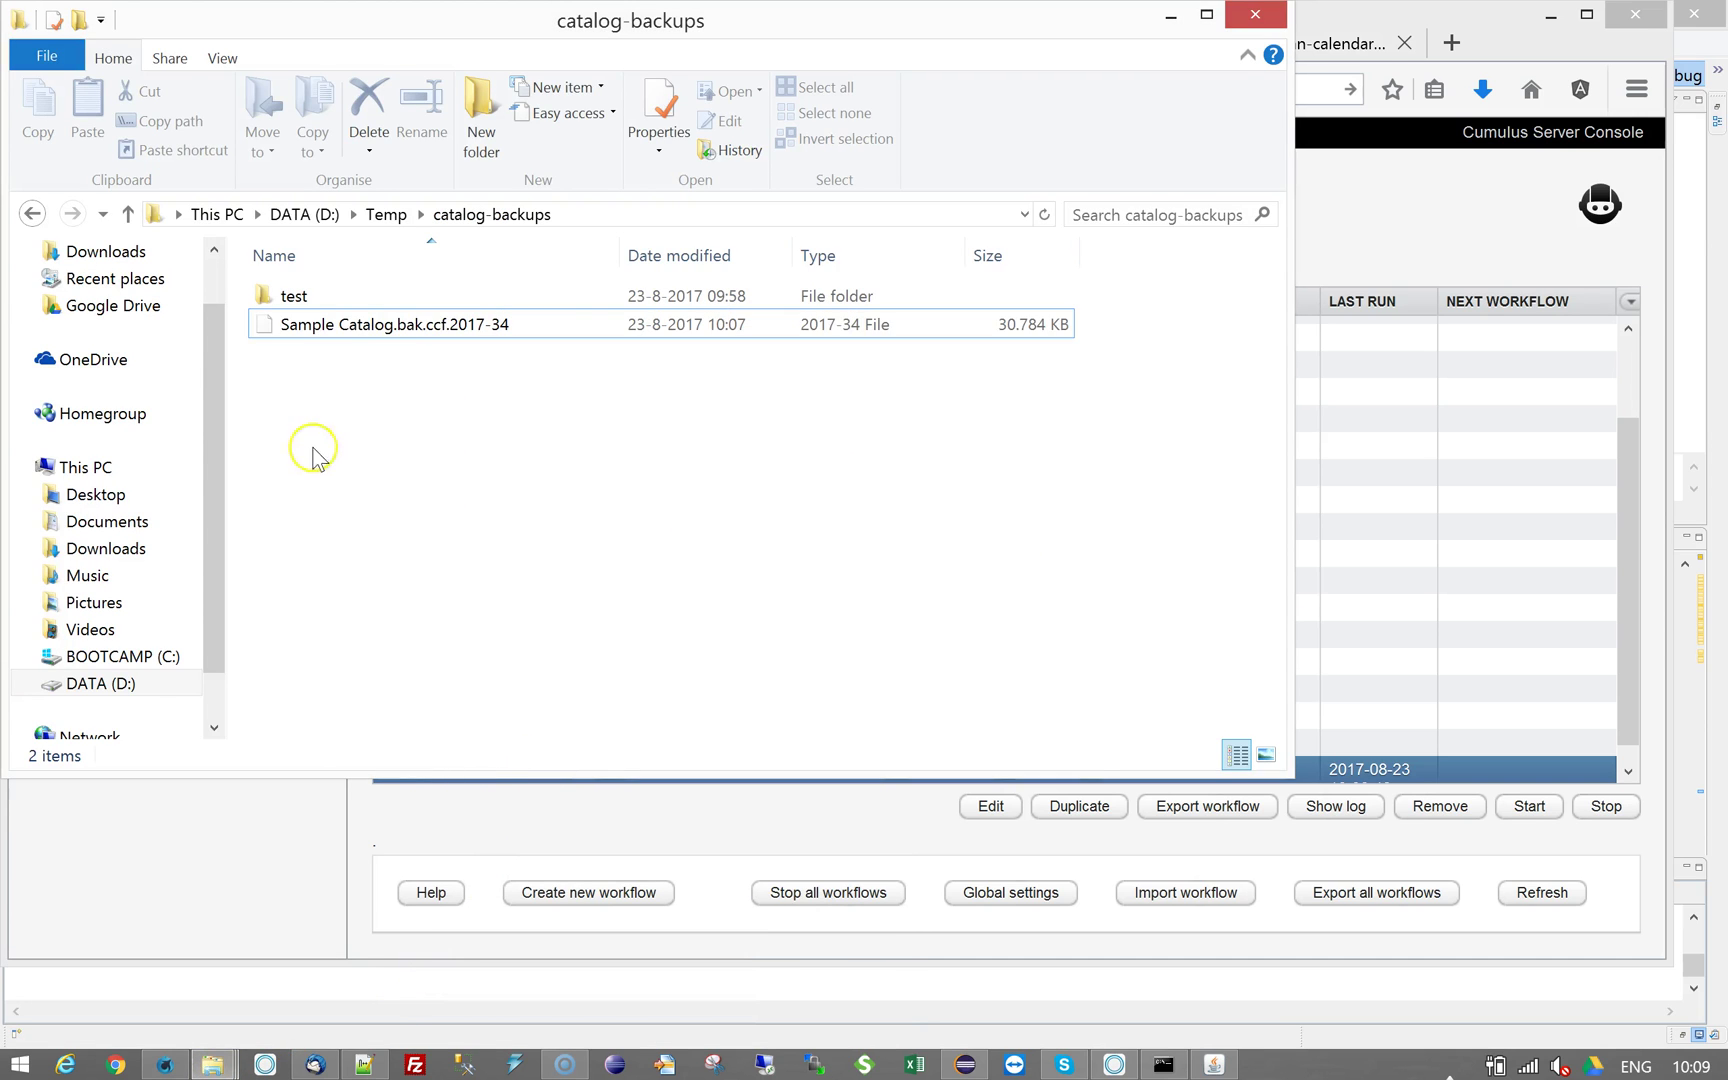
pyautogui.click(280, 338)
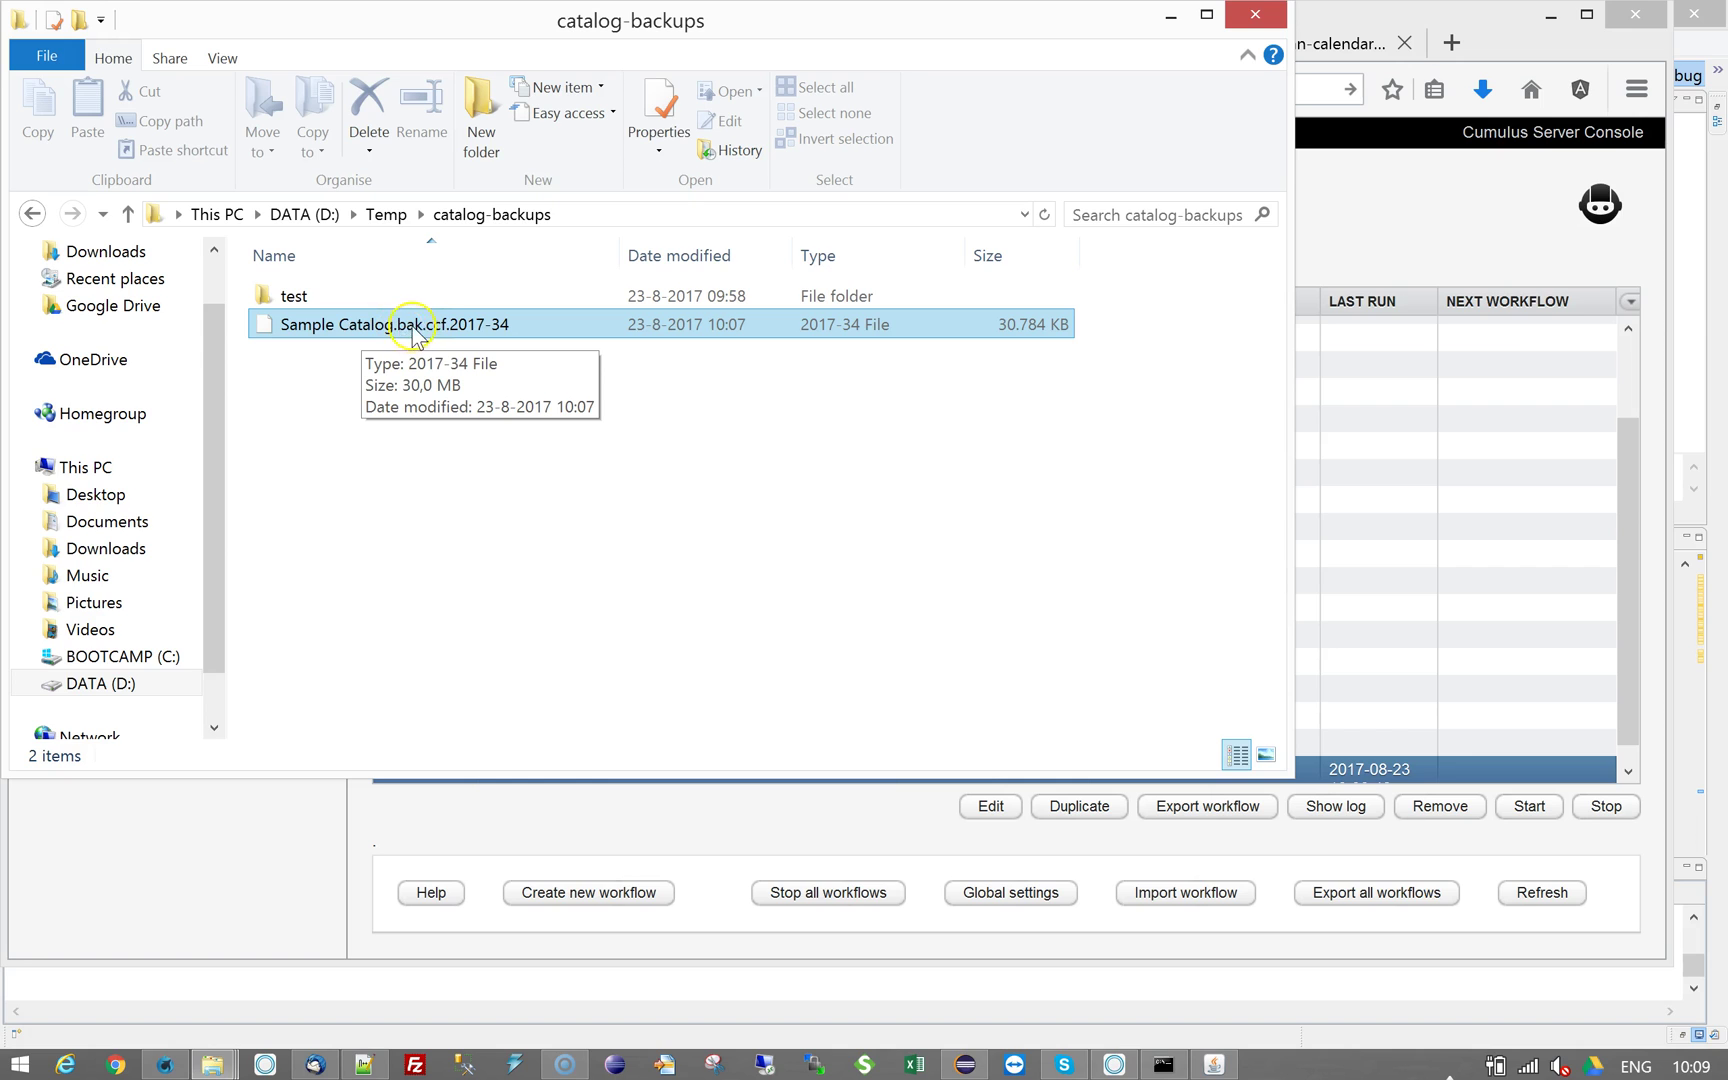
pyautogui.click(493, 526)
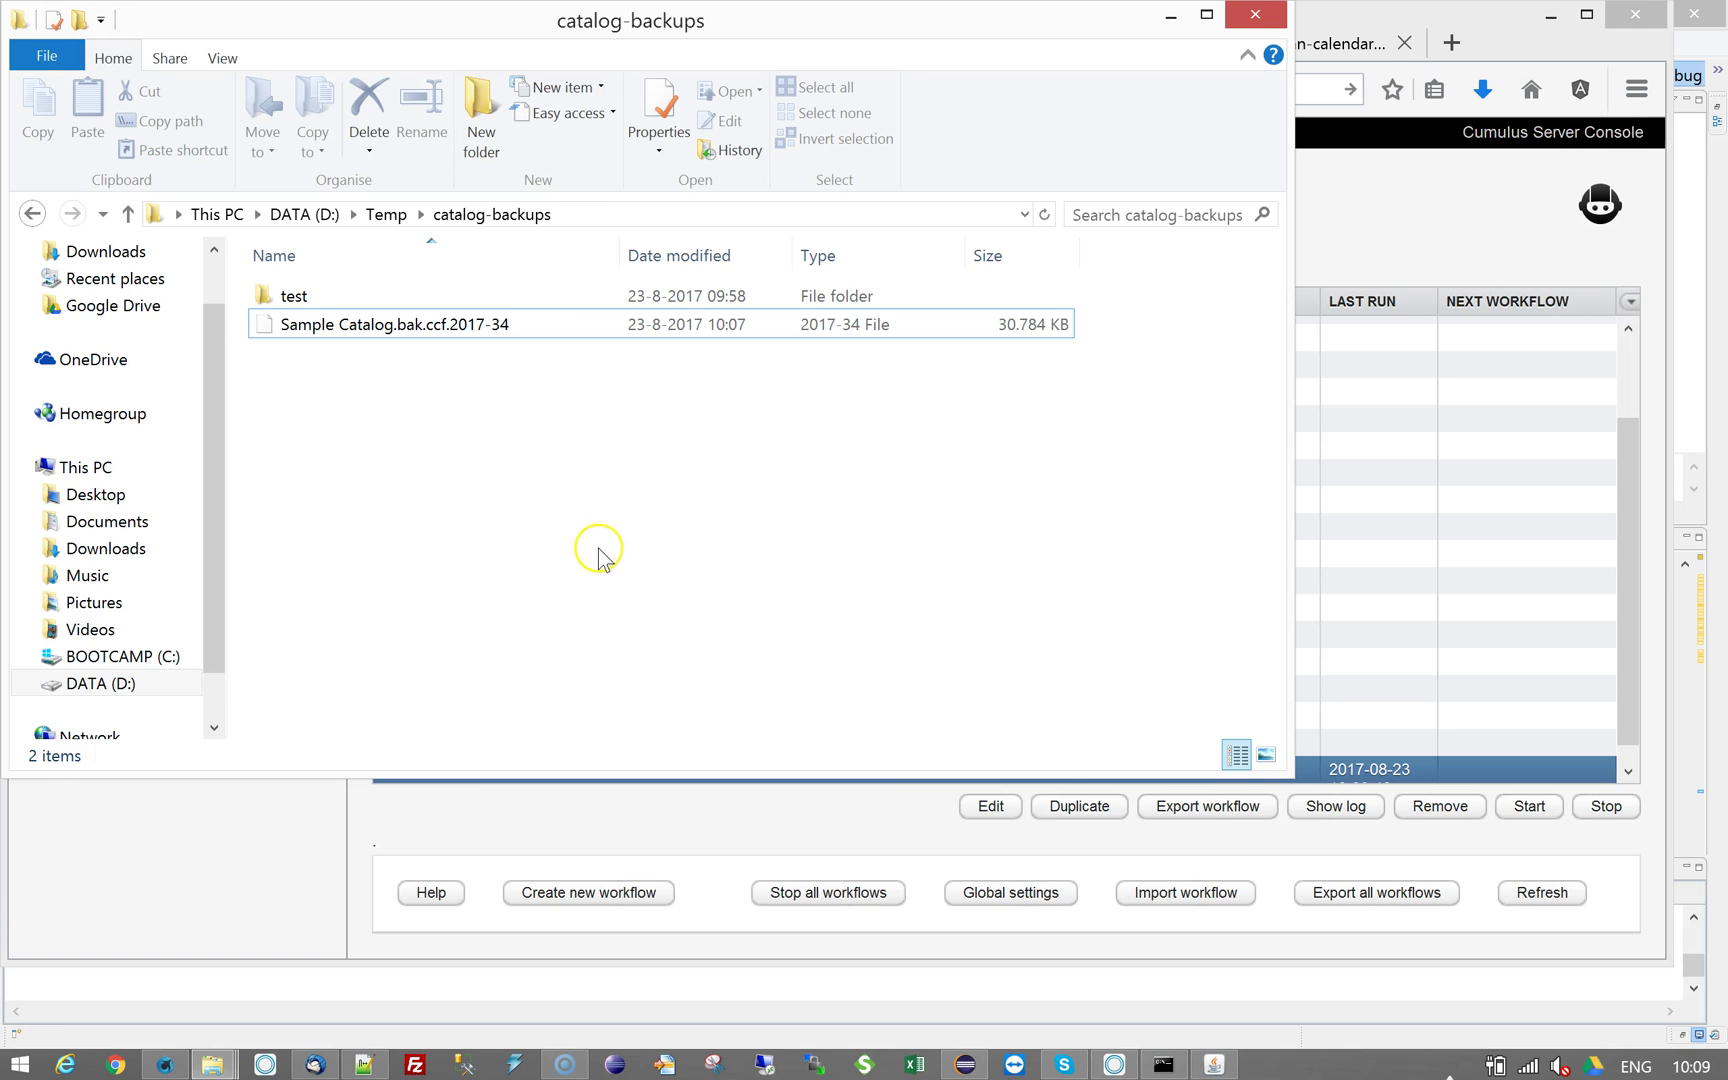
pyautogui.click(512, 327)
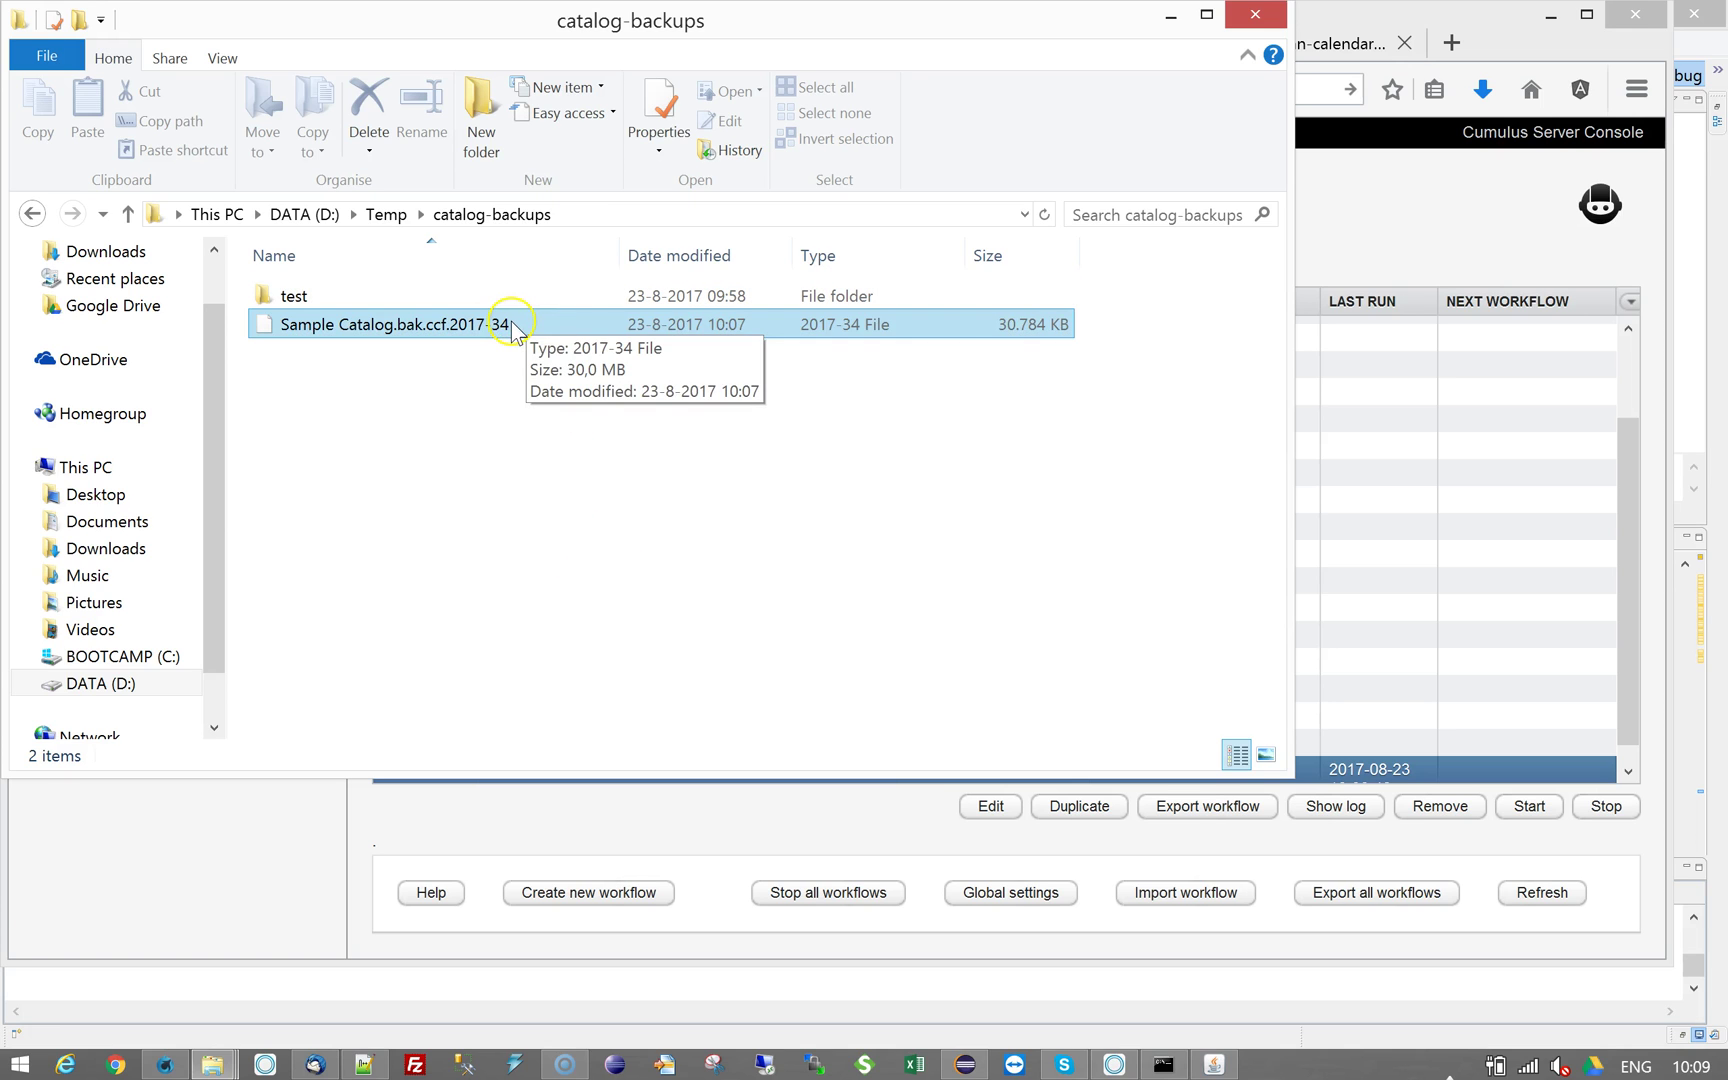
pyautogui.click(526, 446)
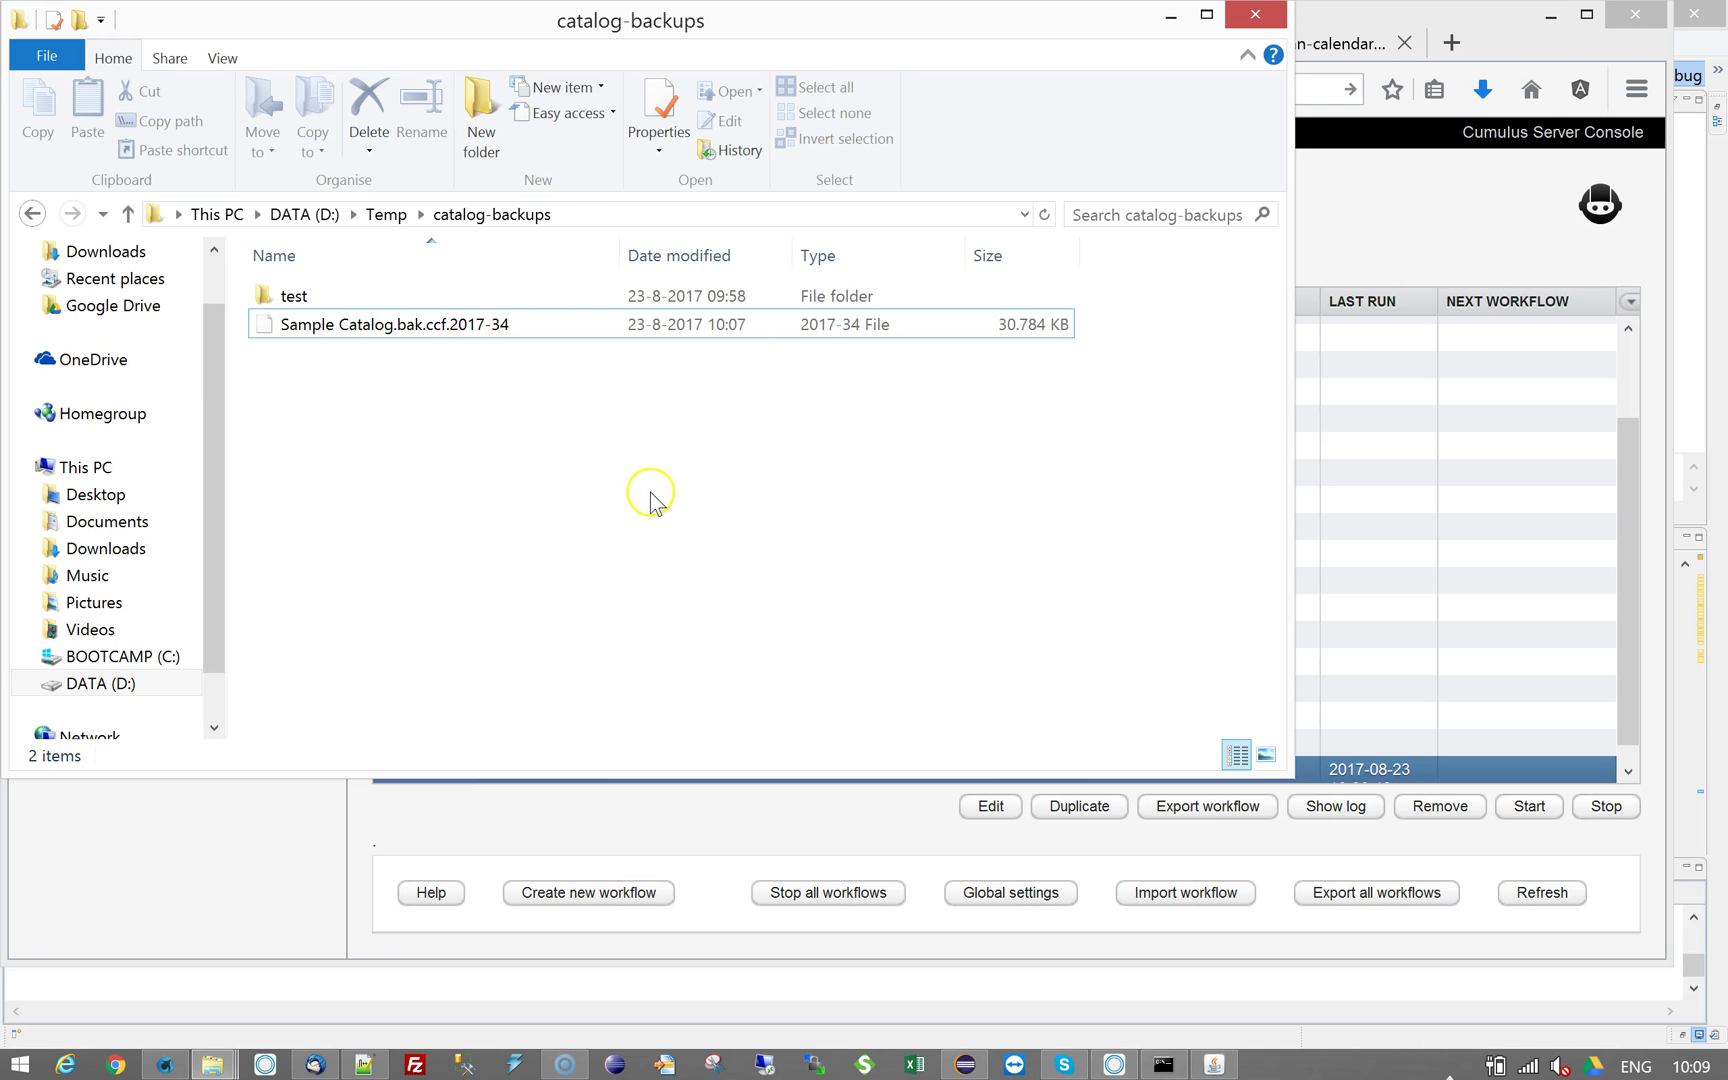
# Copy the four Sample Catalog.bak files, 2017-30 to 2017-33, from the test subfolder into catalog-backups.
pyautogui.click(268, 300)
pyautogui.doubleClick(268, 300)
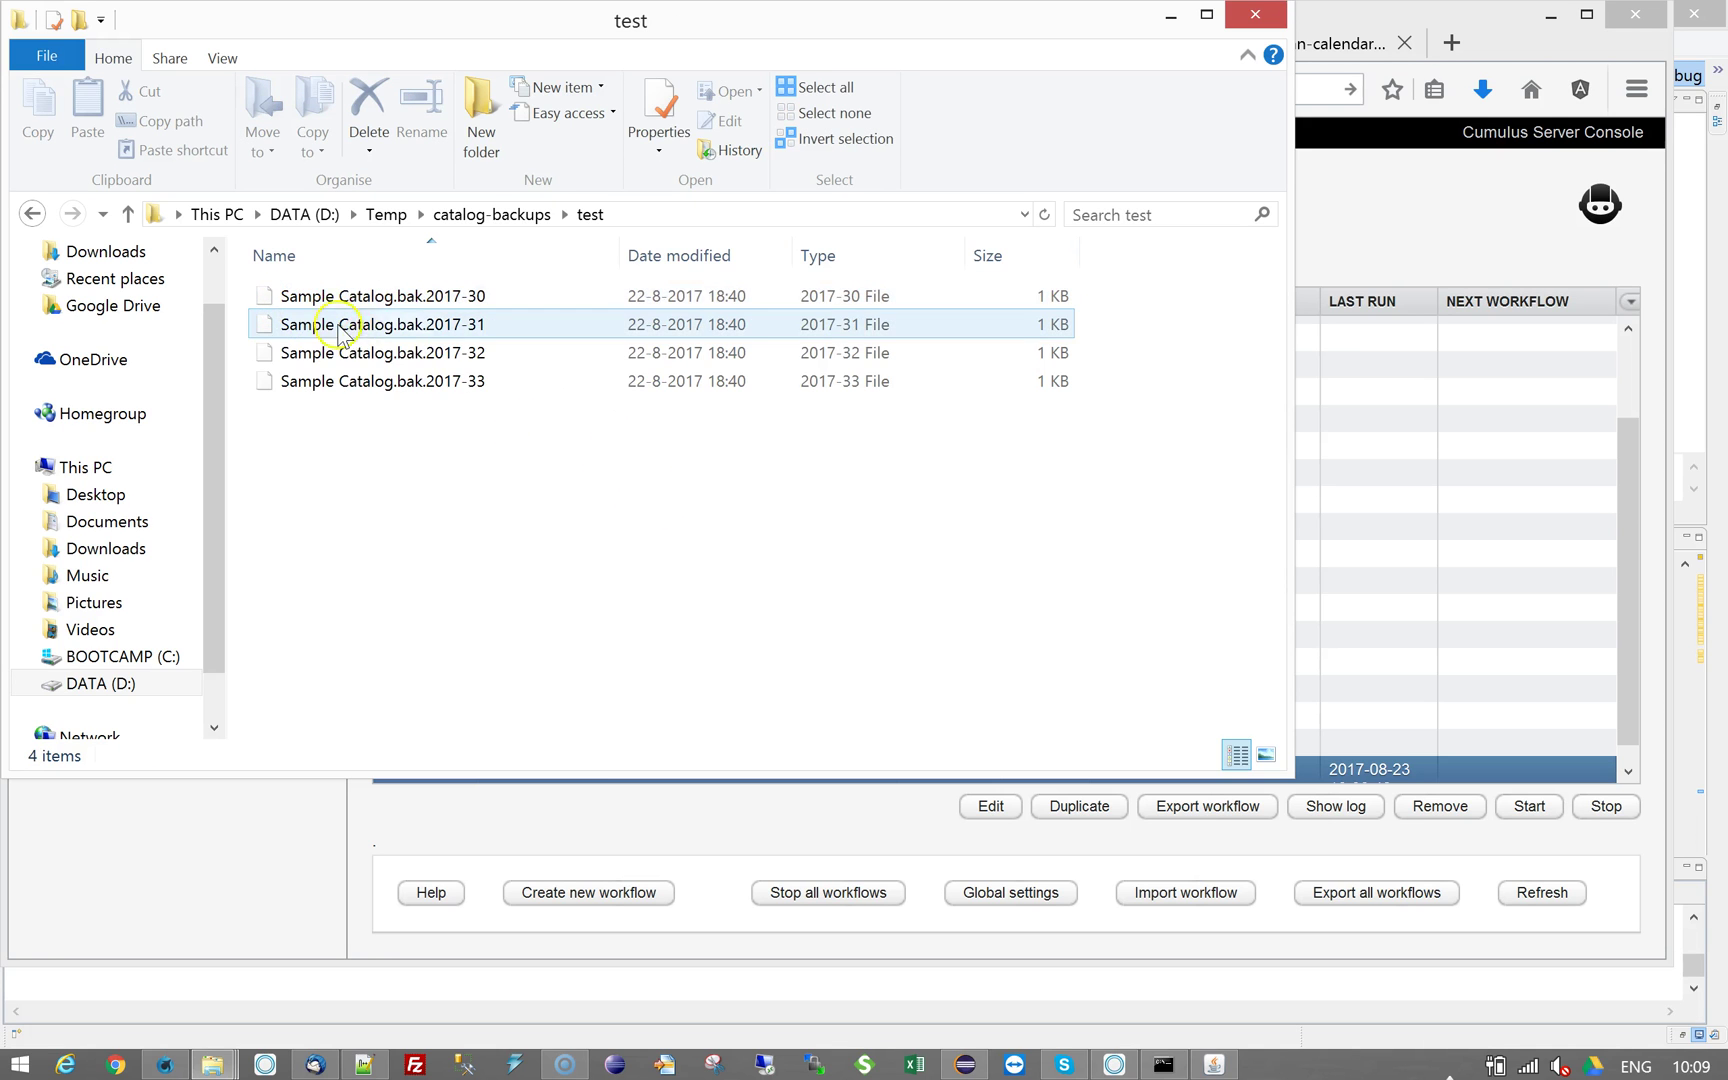
pyautogui.click(415, 300)
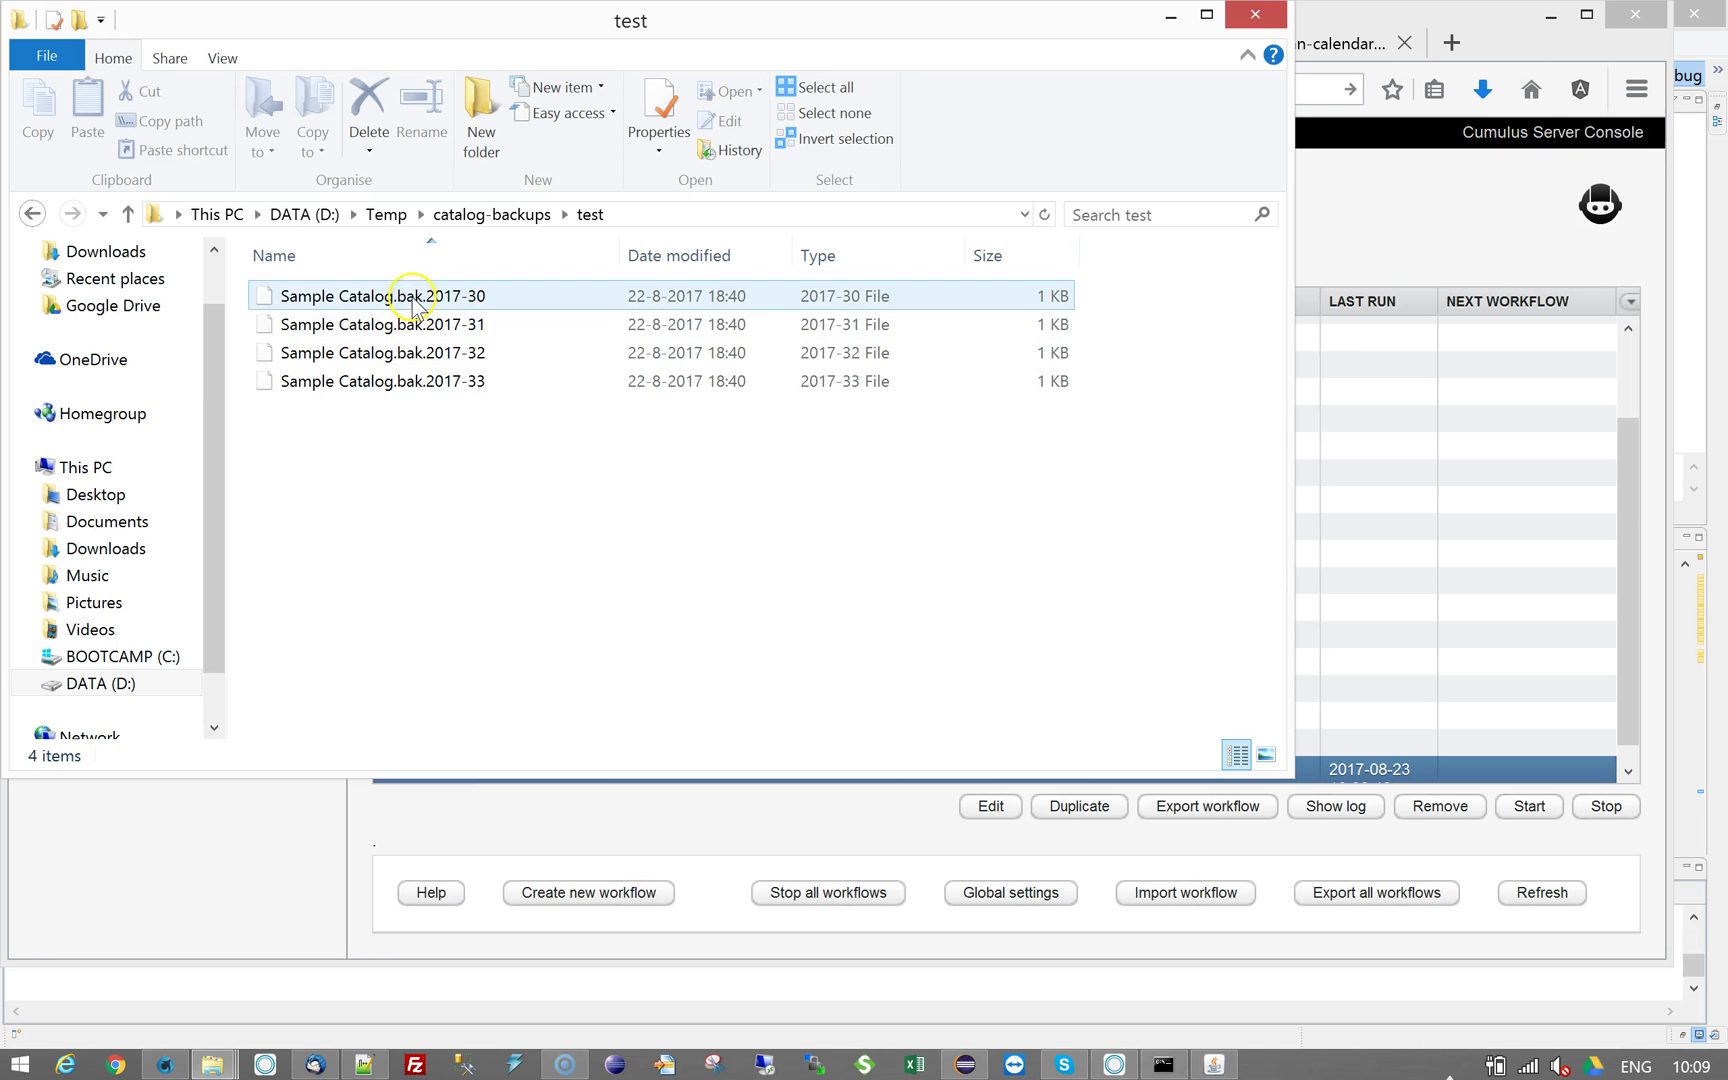
pyautogui.keyDown('shift'); pyautogui.click(418, 388); pyautogui.keyUp('shift')
pyautogui.hotkey('ctrl', 'c')
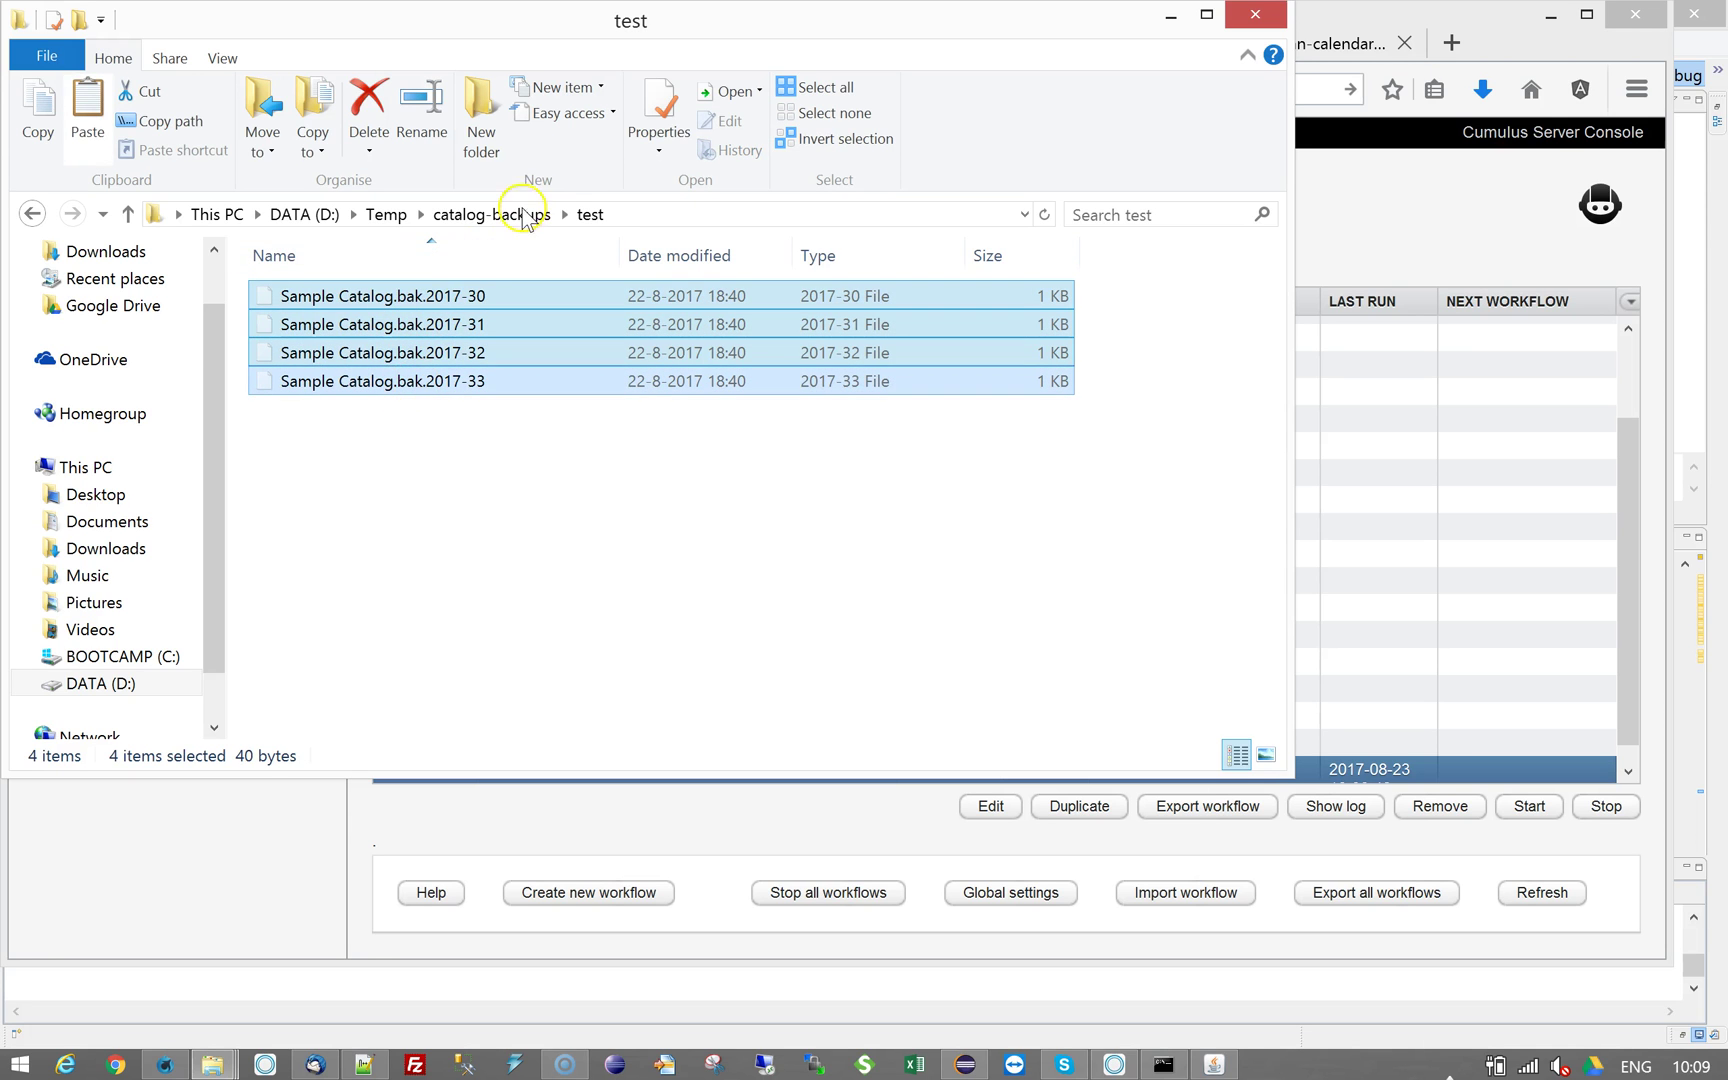
pyautogui.click(500, 214)
pyautogui.click(378, 445)
pyautogui.hotkey('ctrl', 'v')
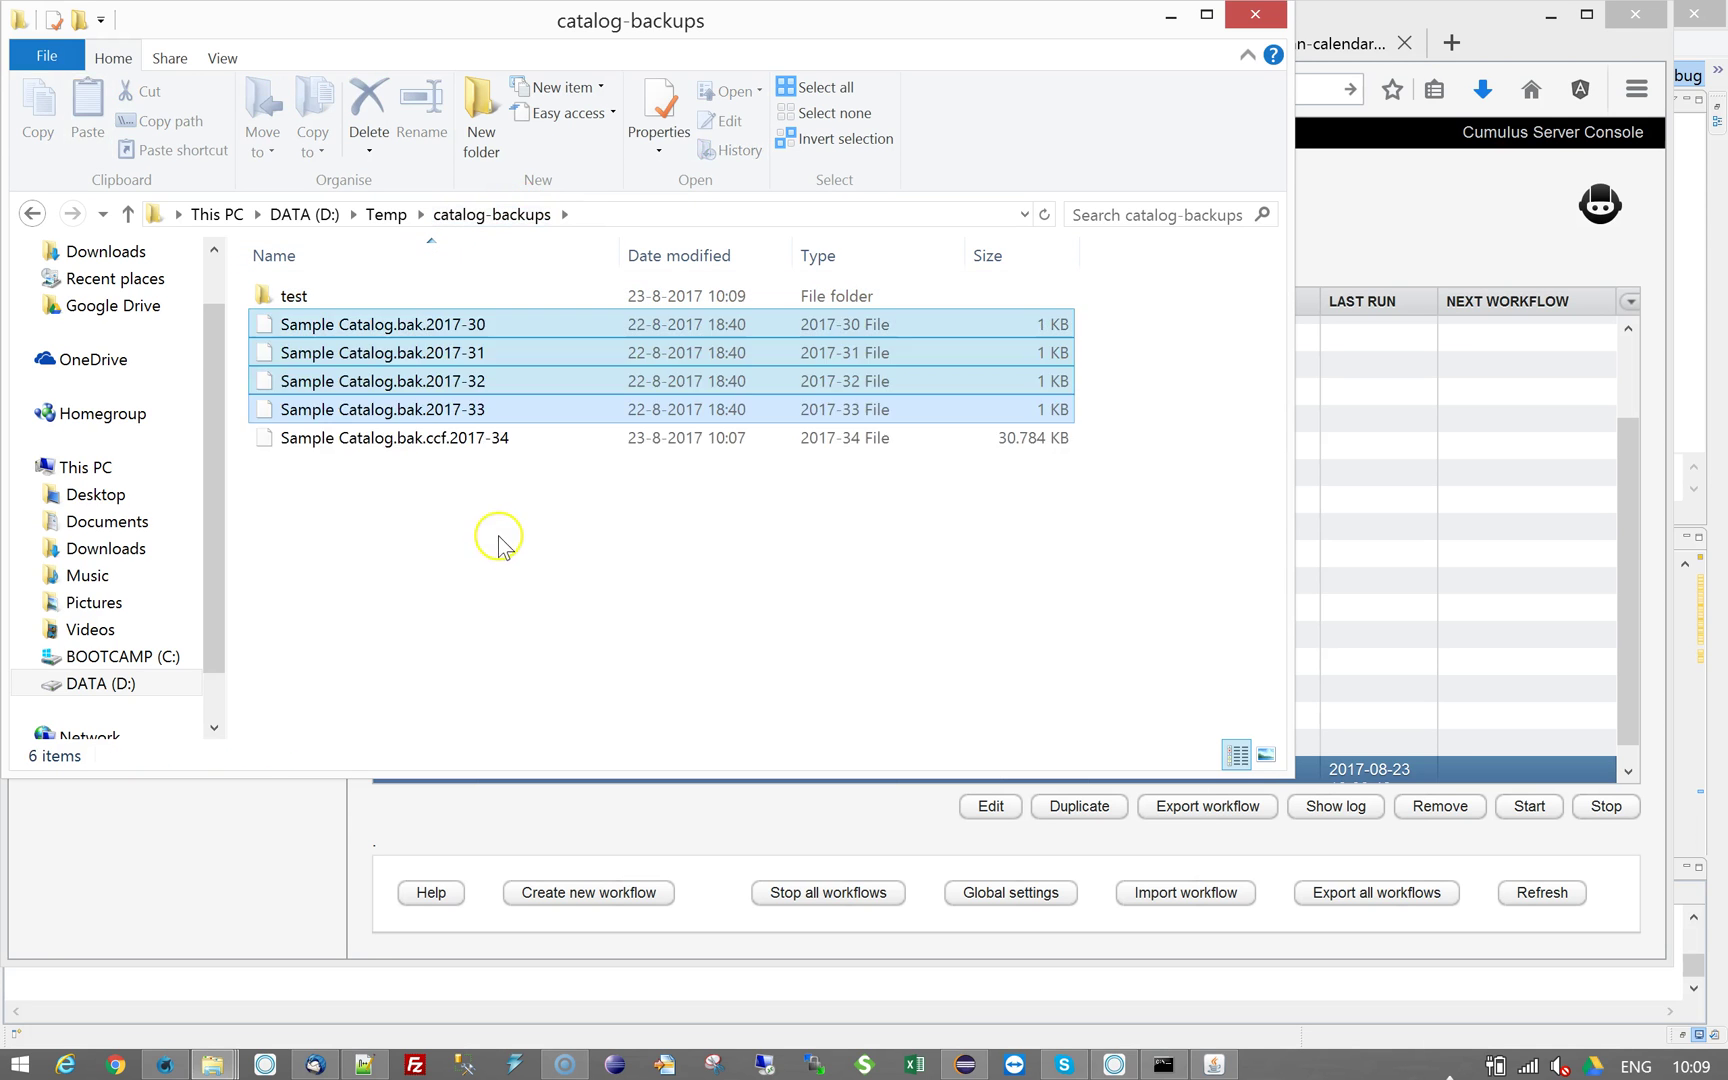
pyautogui.click(640, 578)
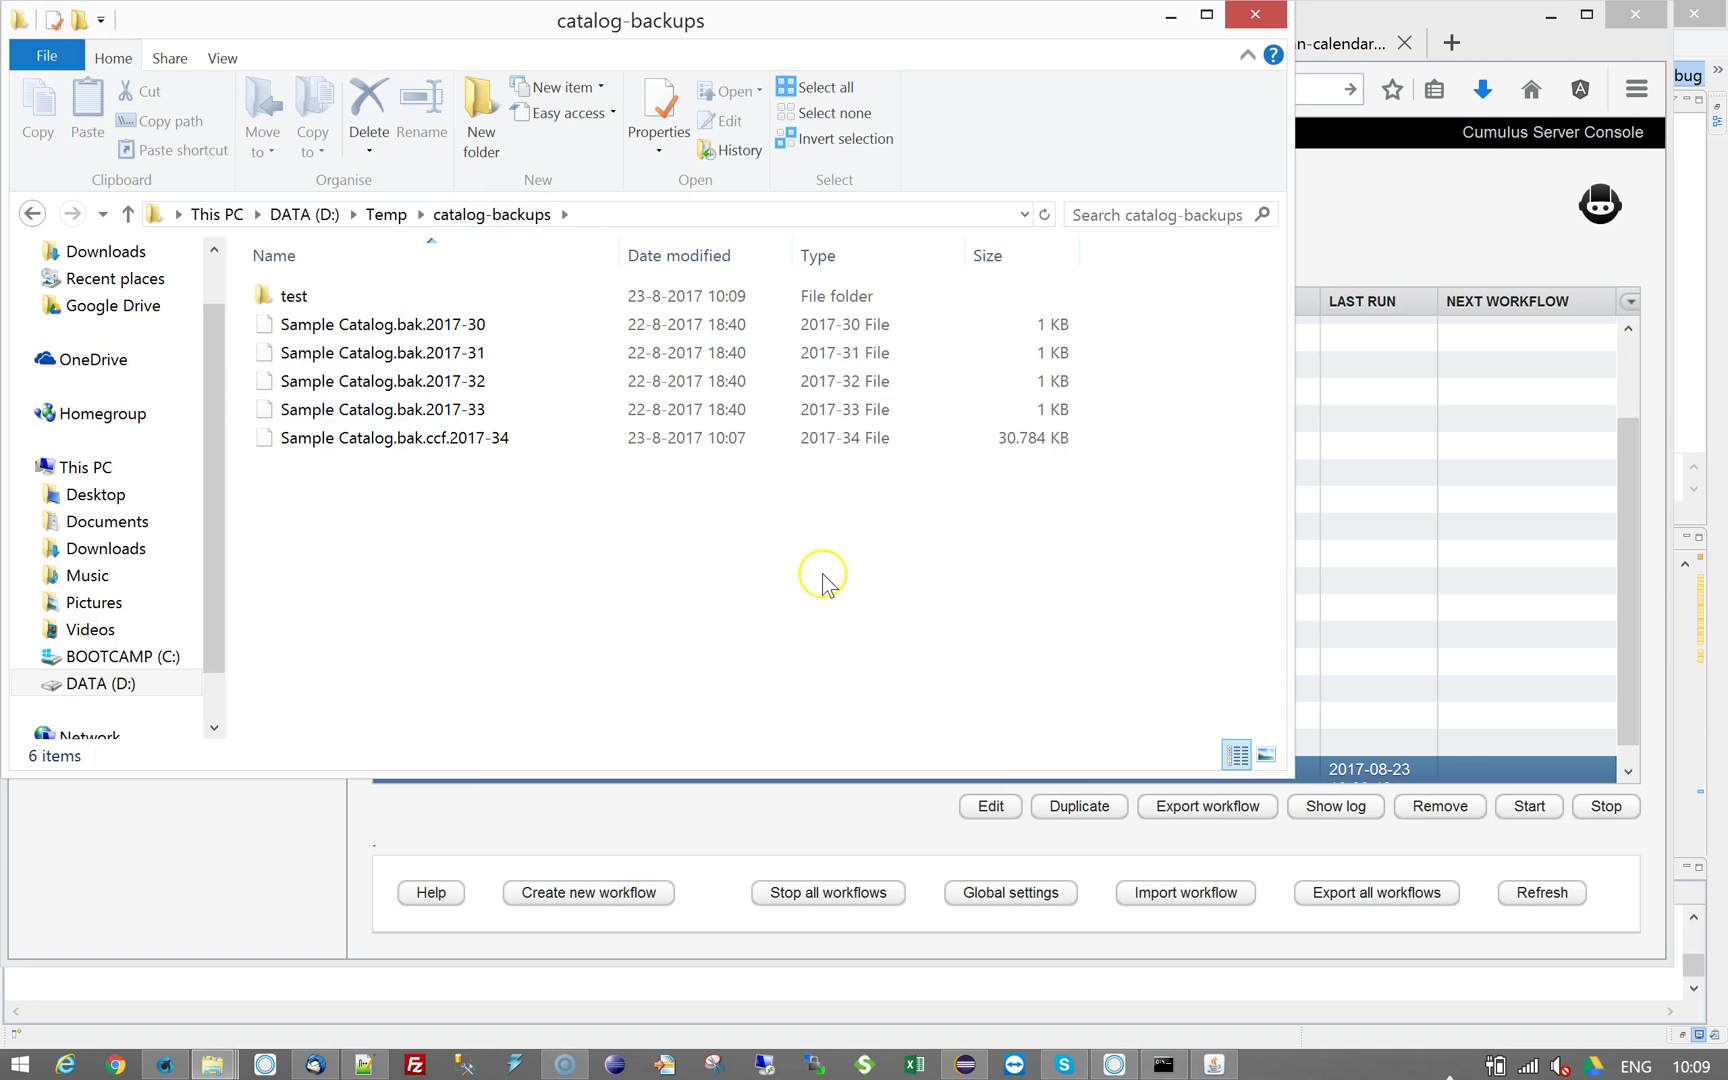
# Rename the Sample Catalog.bak.2017-30 file in catalog-backups to Sample Catalog.bak.ccf.2017-30.
pyautogui.click(425, 330)
pyautogui.click(428, 330)
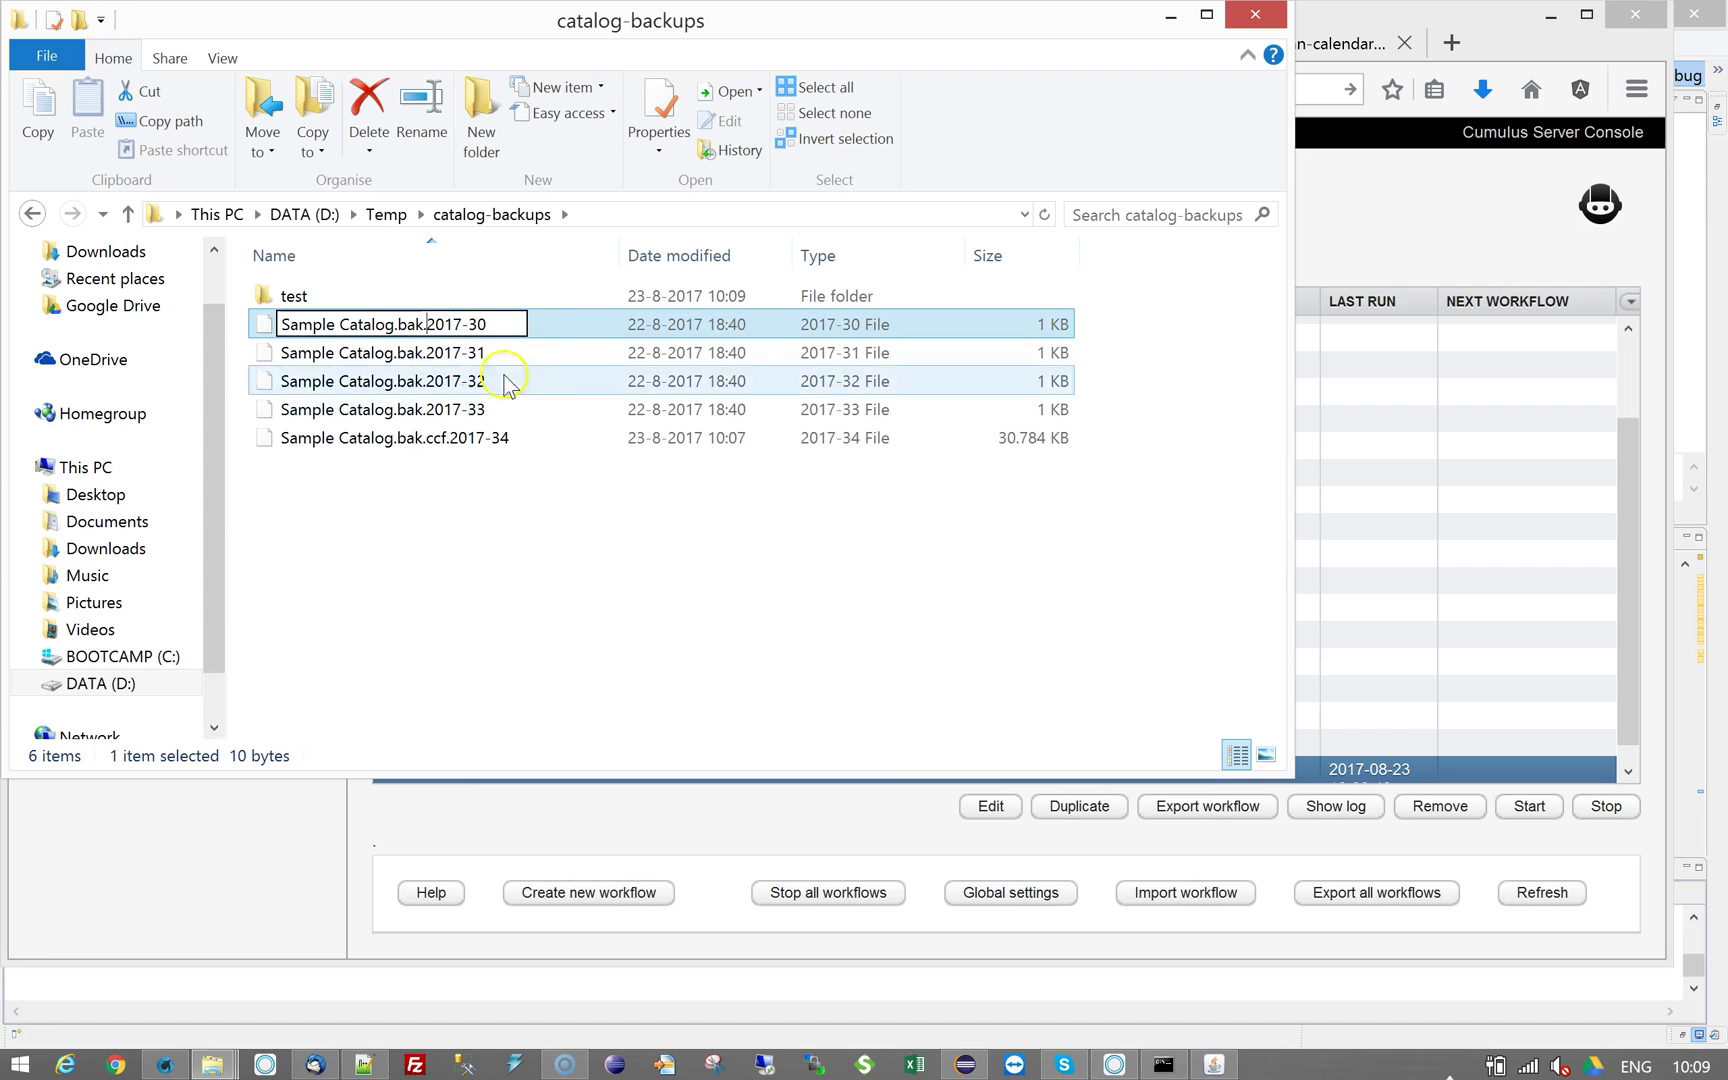
pyautogui.press('Right')
pyautogui.press('Right')
pyautogui.write('ccf.')
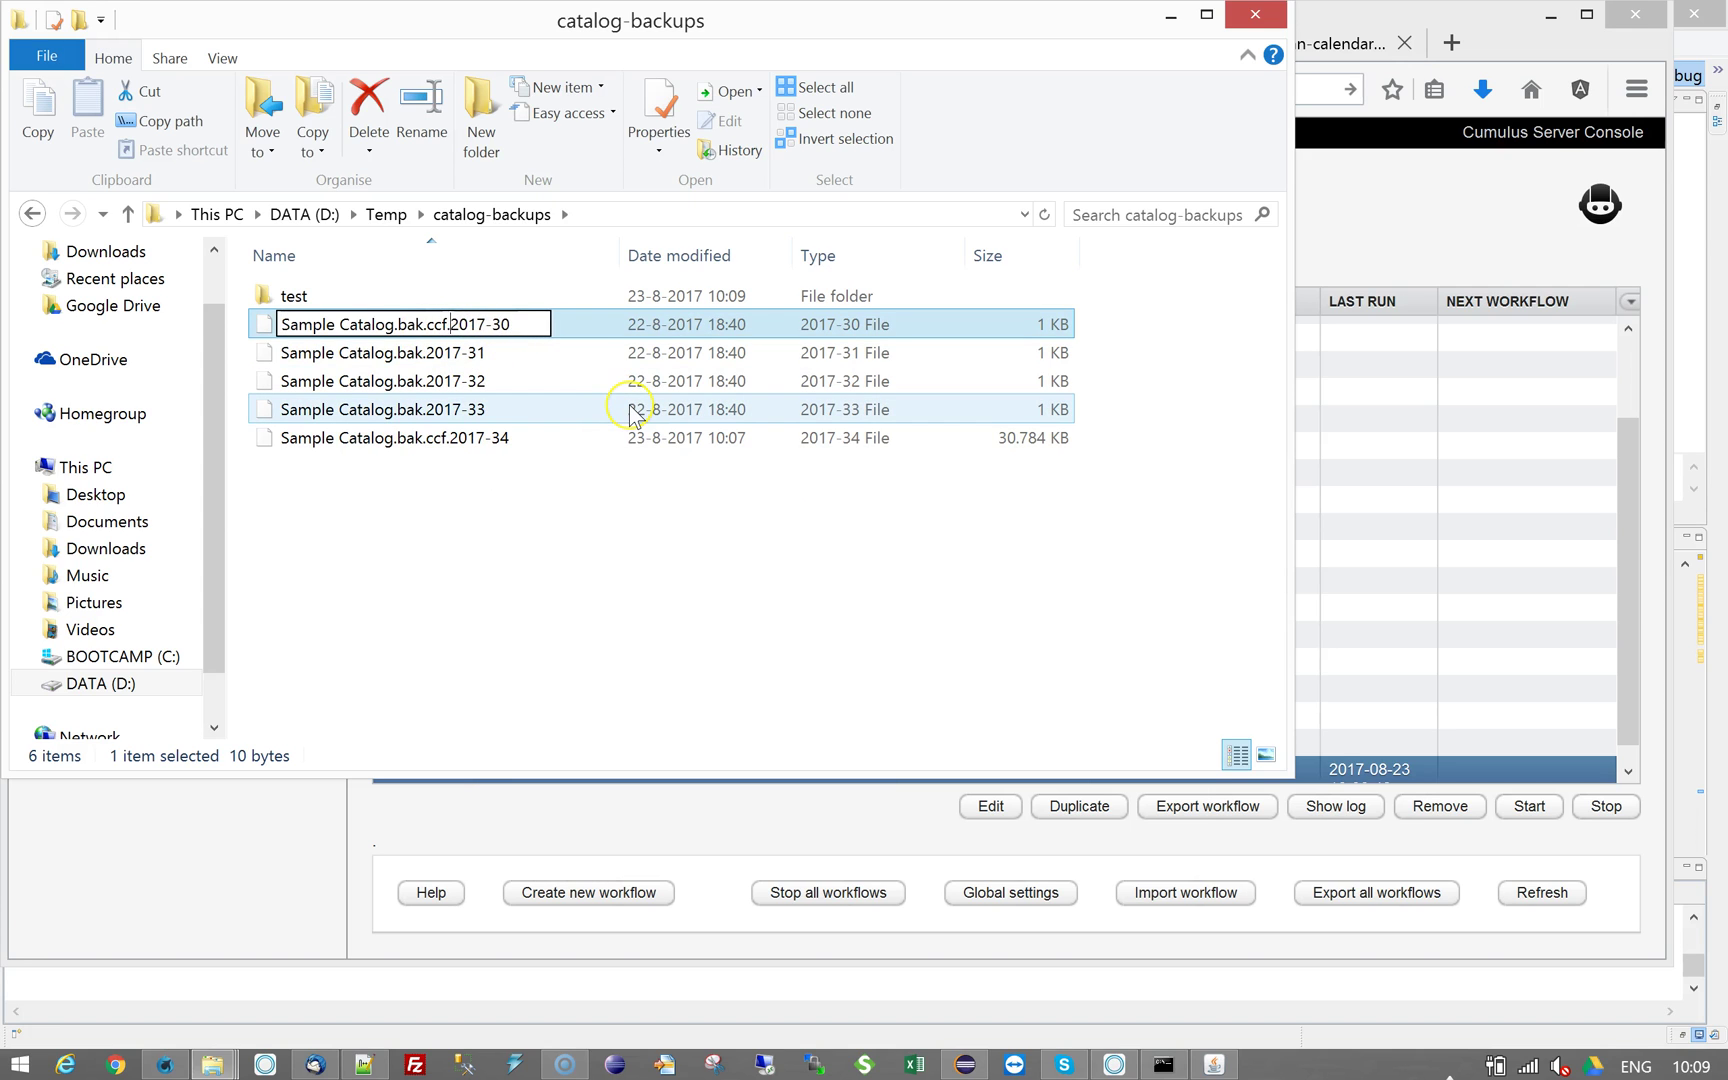
pyautogui.press('Return')
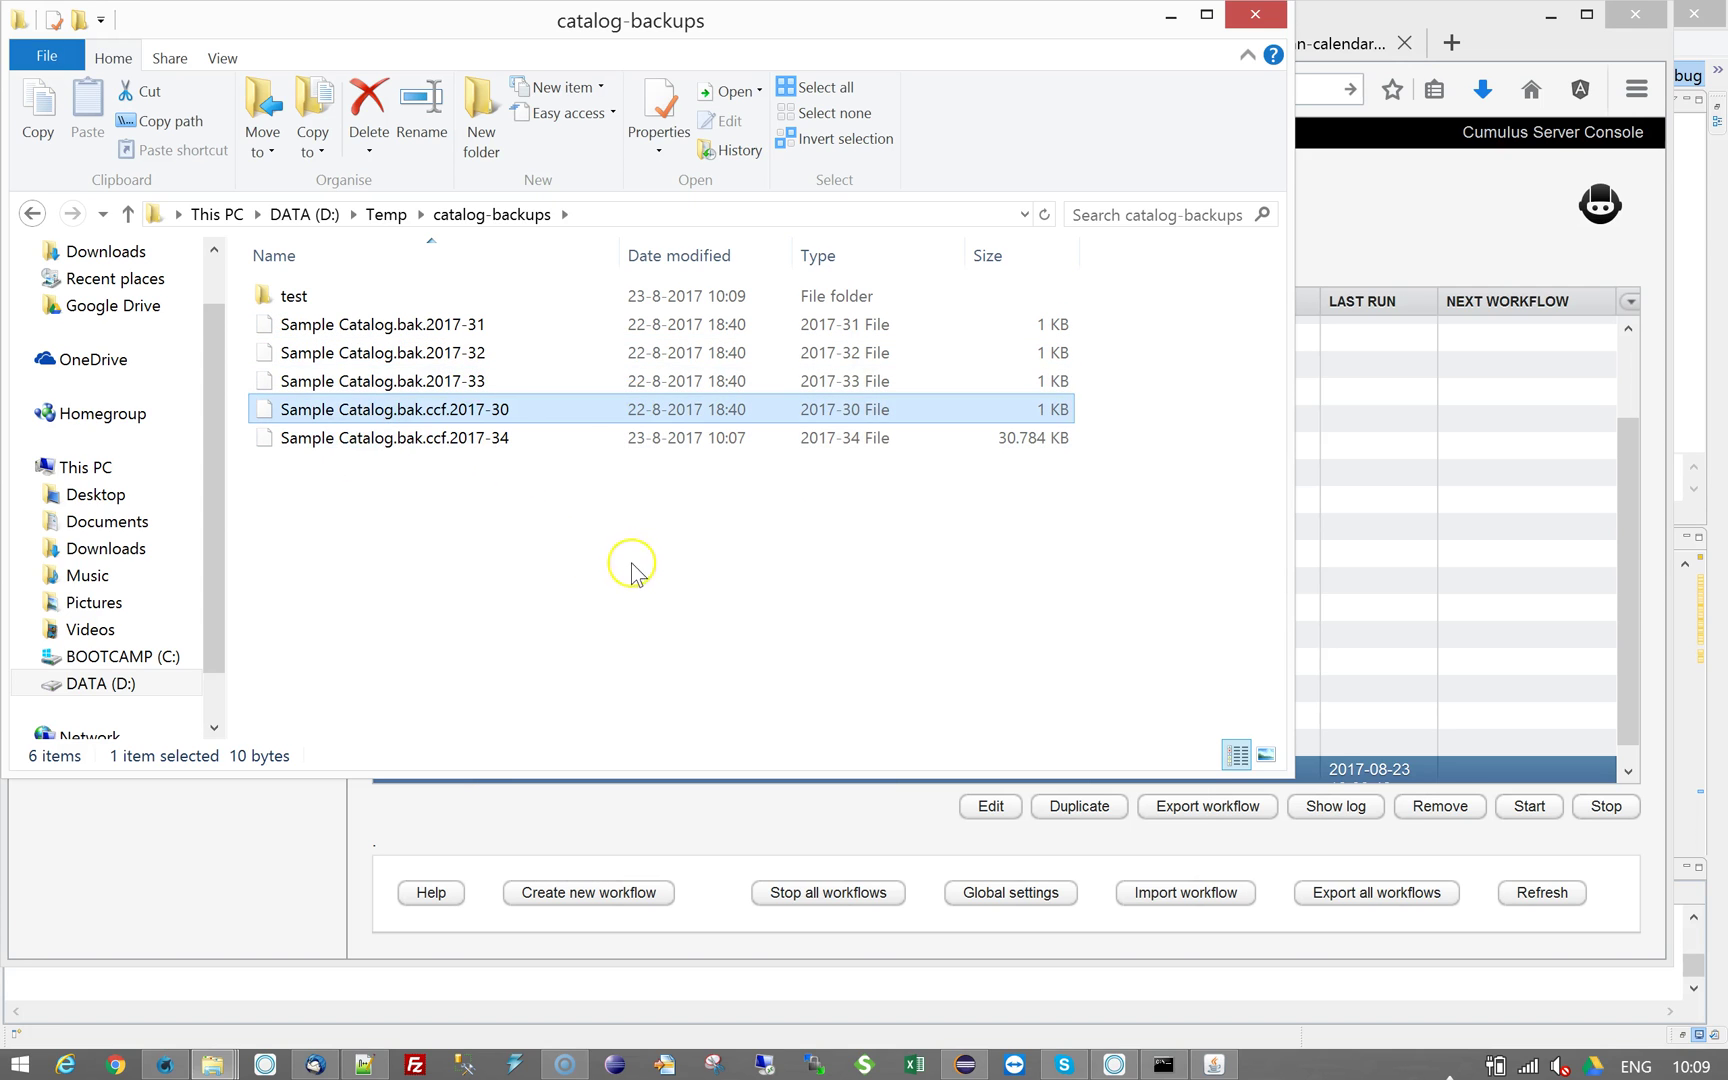
# Rename the Sample Catalog.bak.2017-33 file to Sample Catalog.bak.ccf.2017-33.
pyautogui.click(409, 384)
pyautogui.click(420, 388)
pyautogui.press('Right')
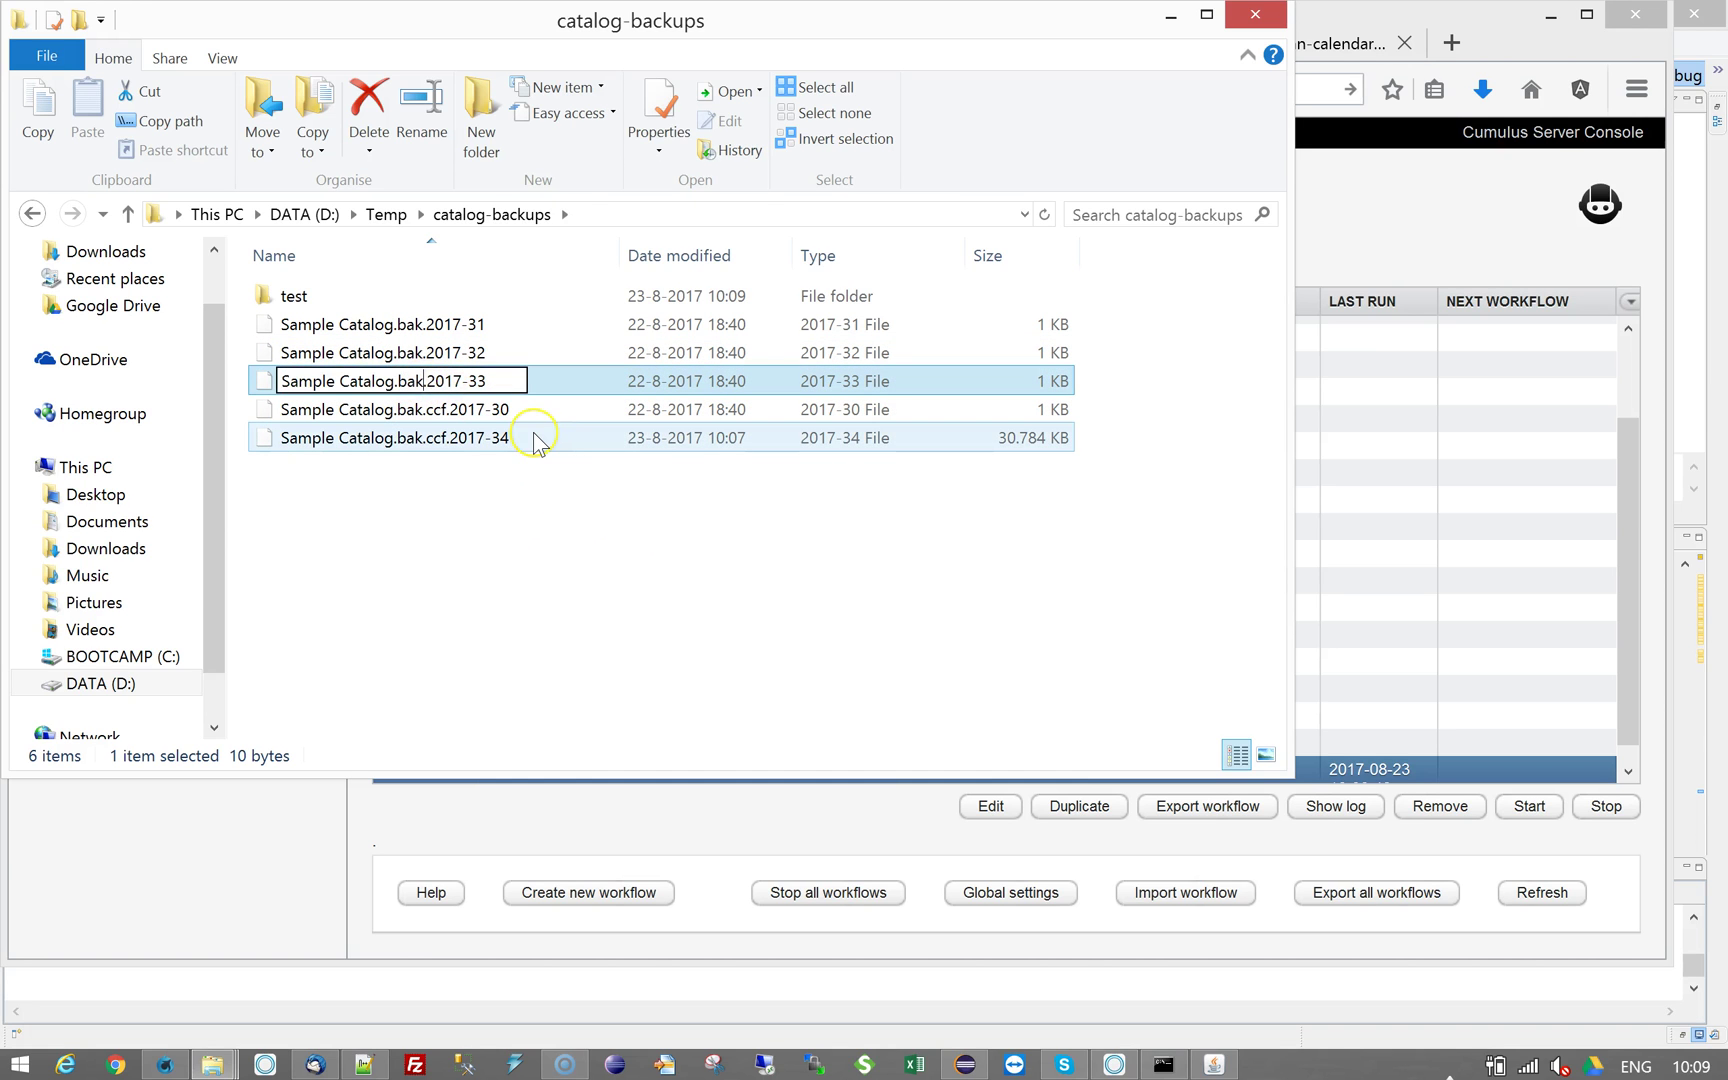
pyautogui.write('ccf.')
pyautogui.press('Return')
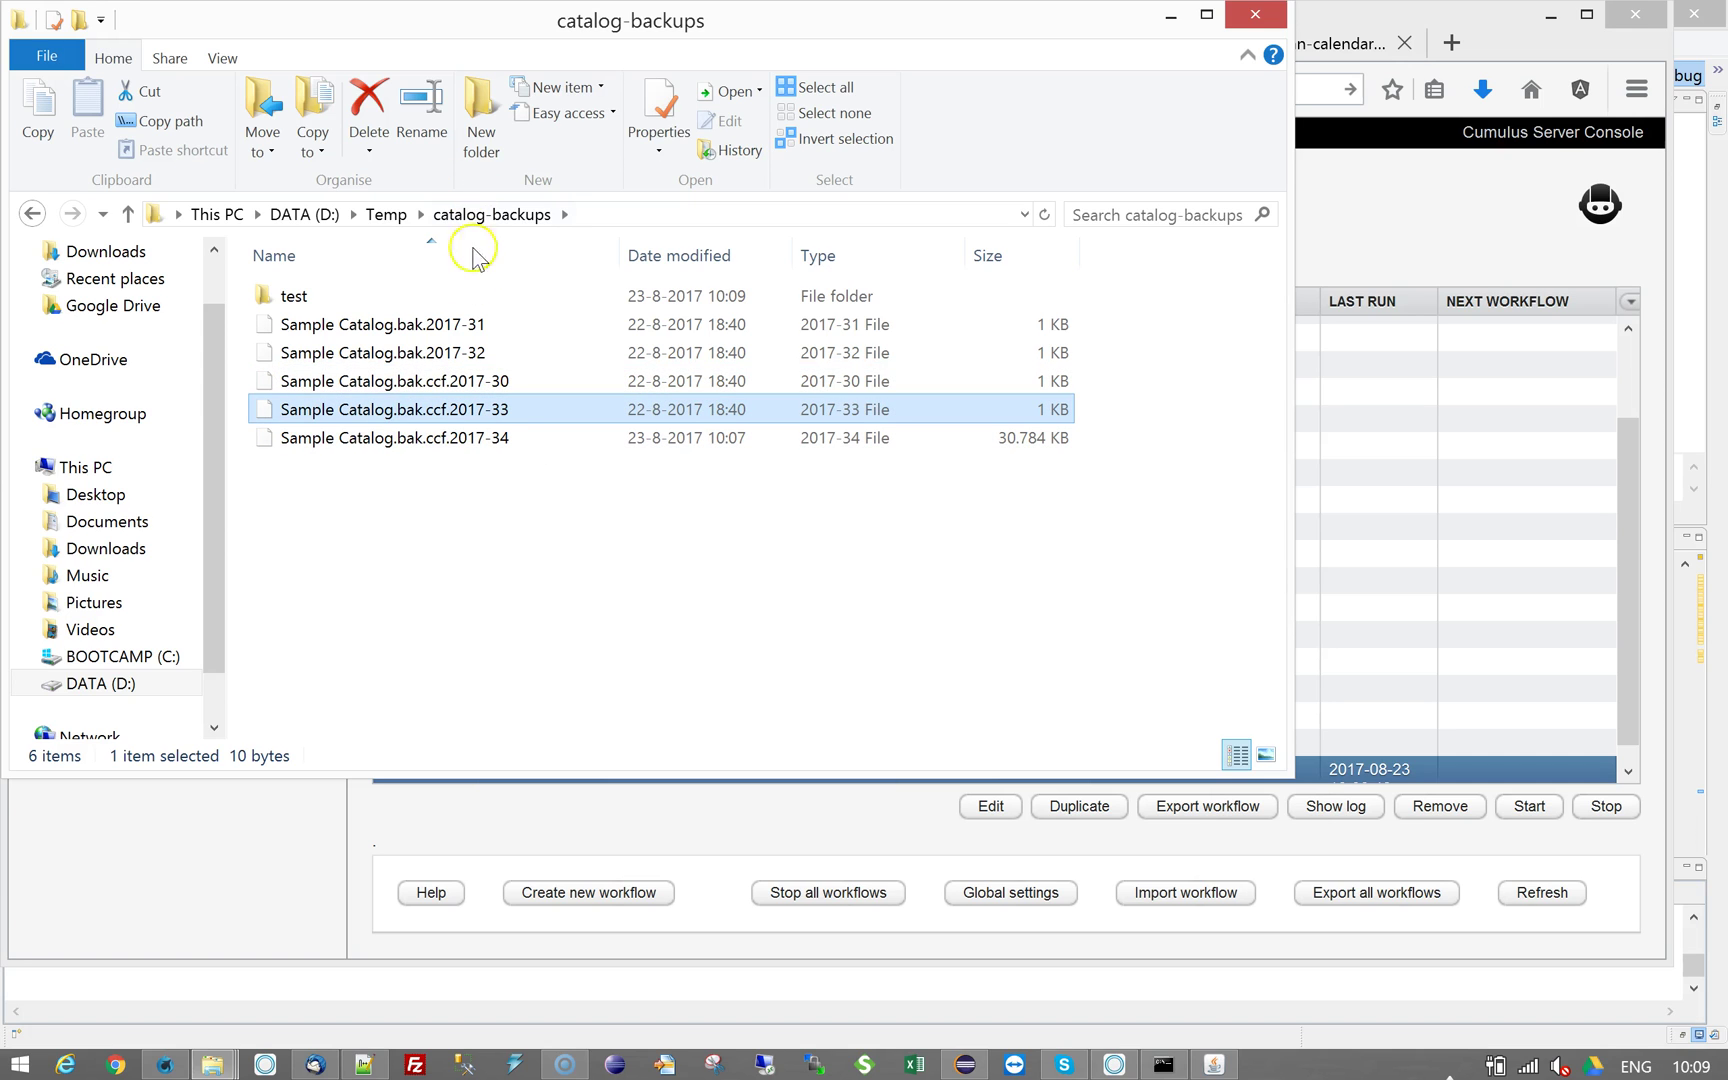
# Rename the Sample Catalog.bak.2017-32 file to Sample Catalog.bak.ccf.2017-32.
pyautogui.click(420, 356)
pyautogui.click(419, 358)
pyautogui.click(430, 358)
pyautogui.write('ccf.2017-32')
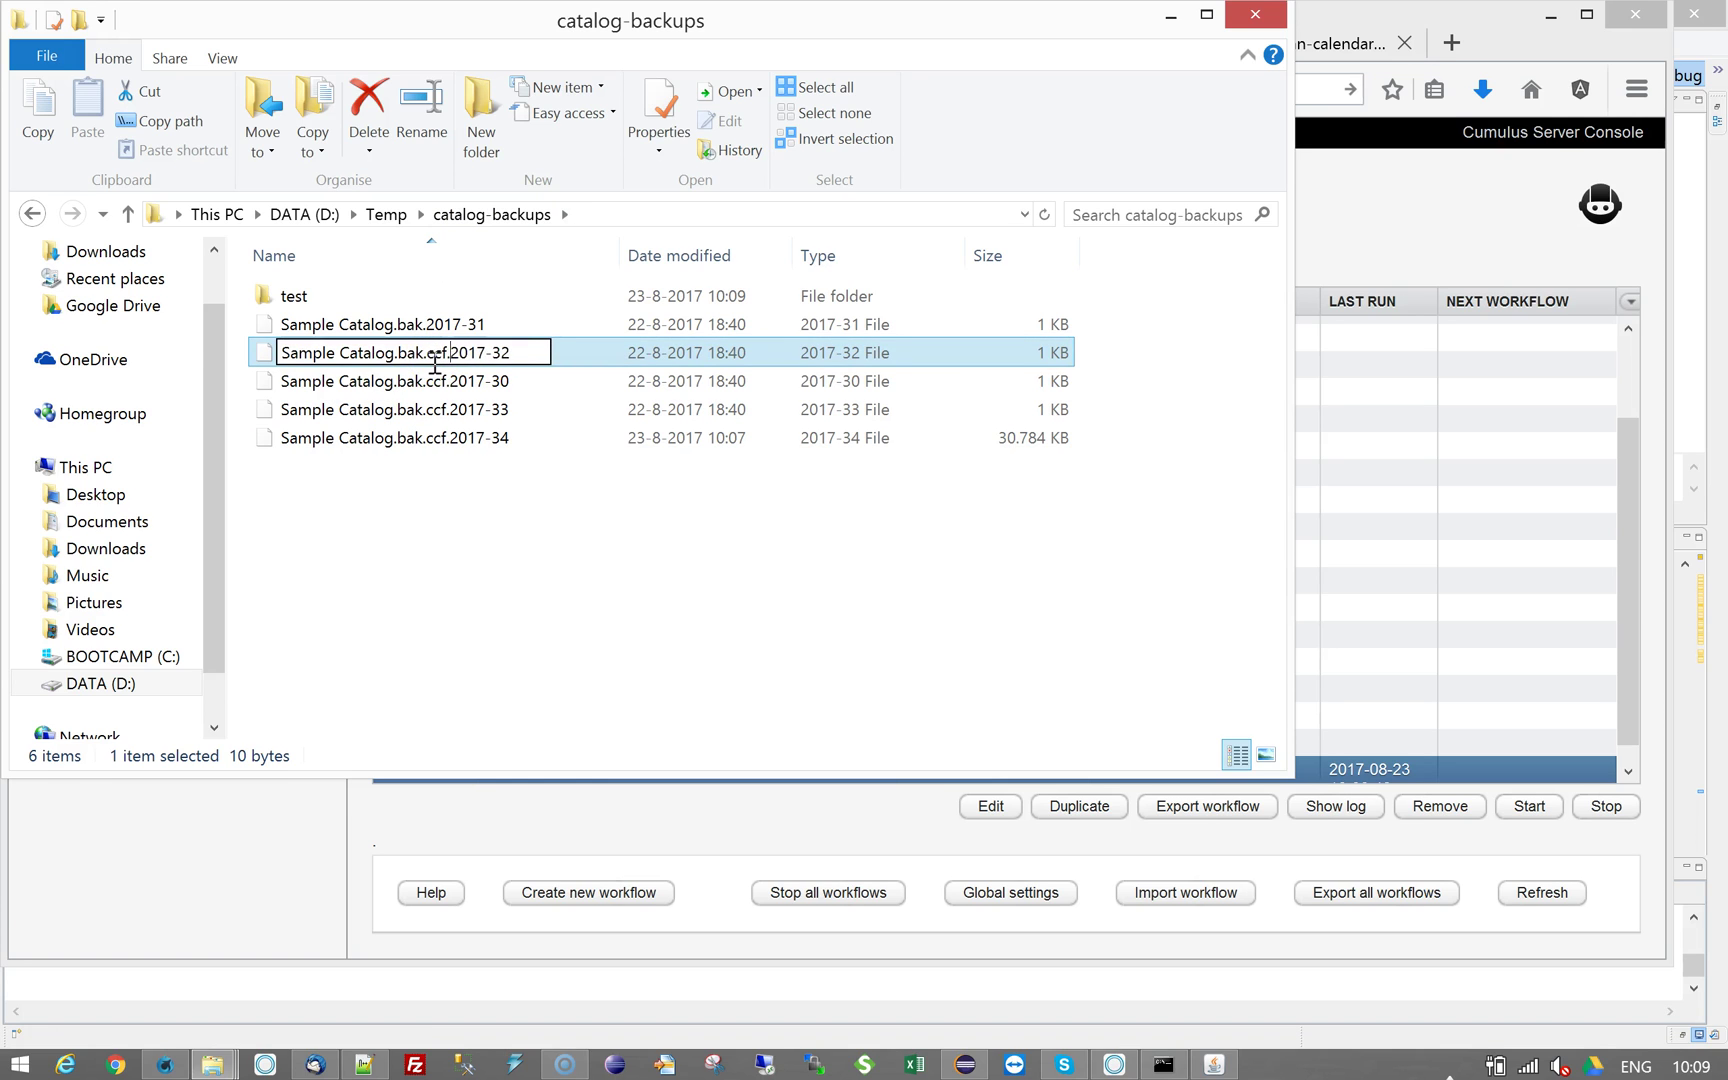
pyautogui.press('Return')
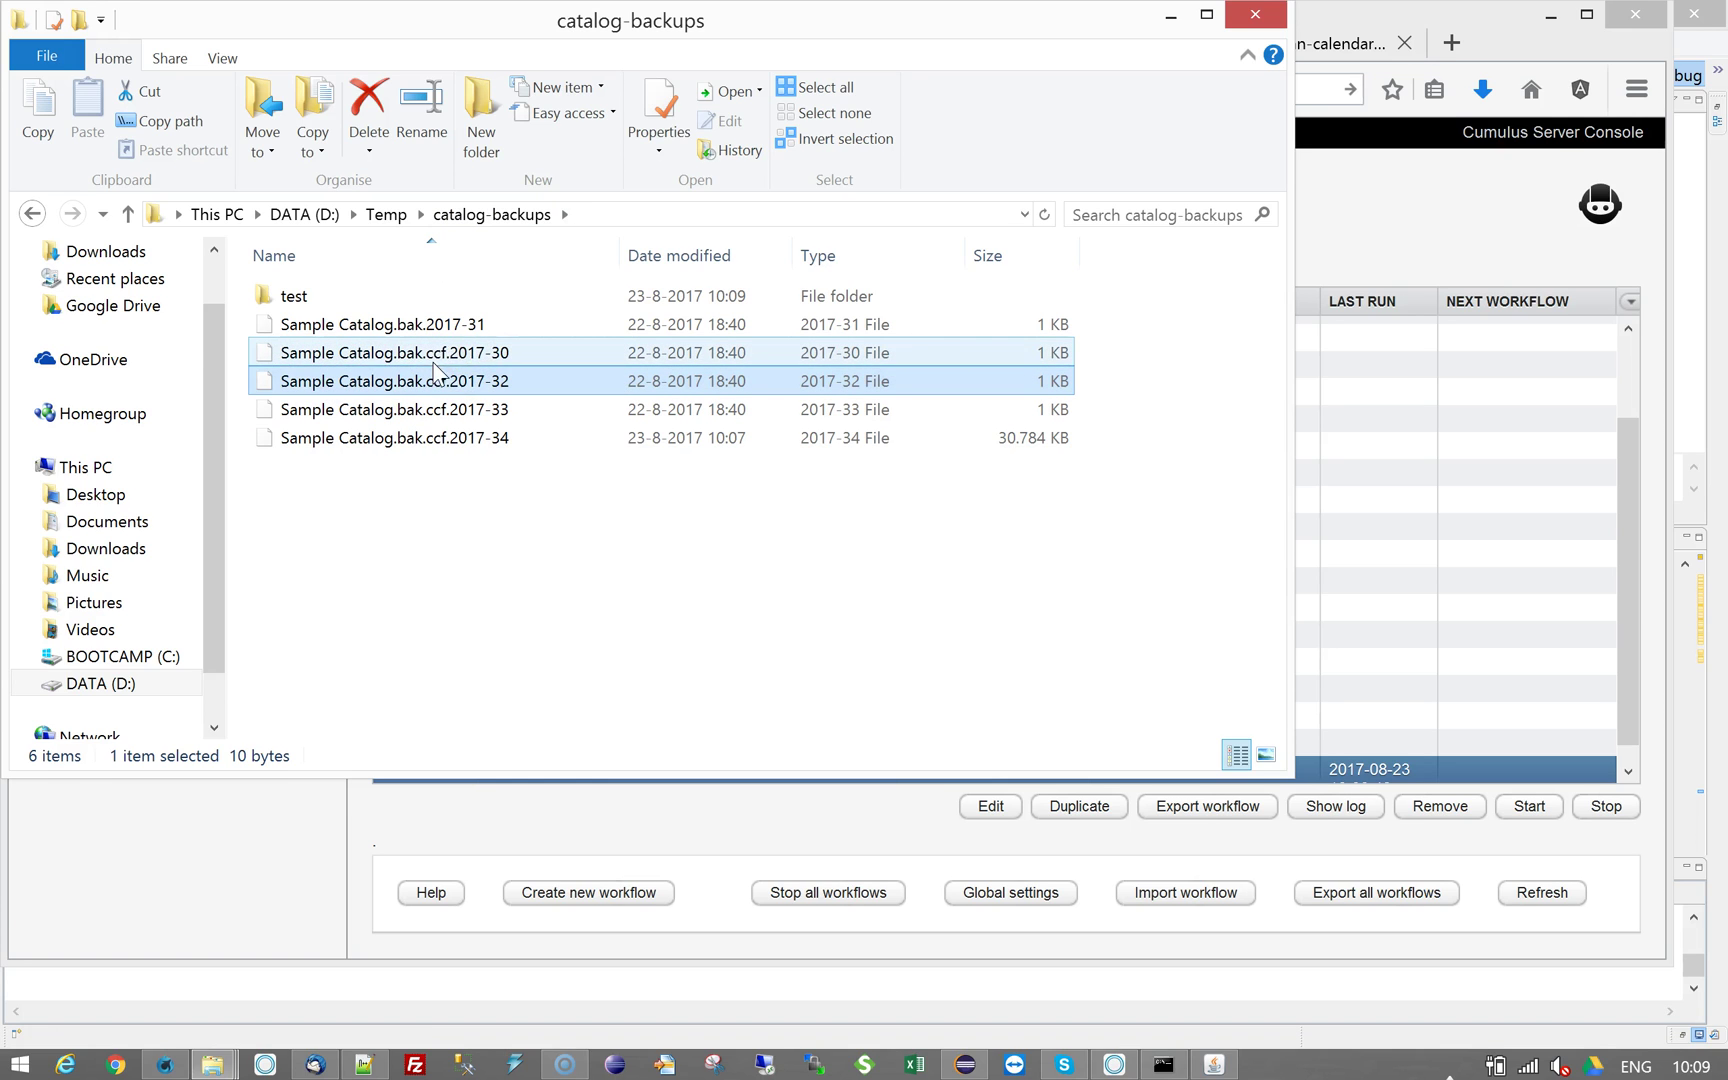
# Rename the Sample Catalog.bak.2017-31 file to Sample Catalog.bak.ccf.2017-31.
pyautogui.click(426, 327)
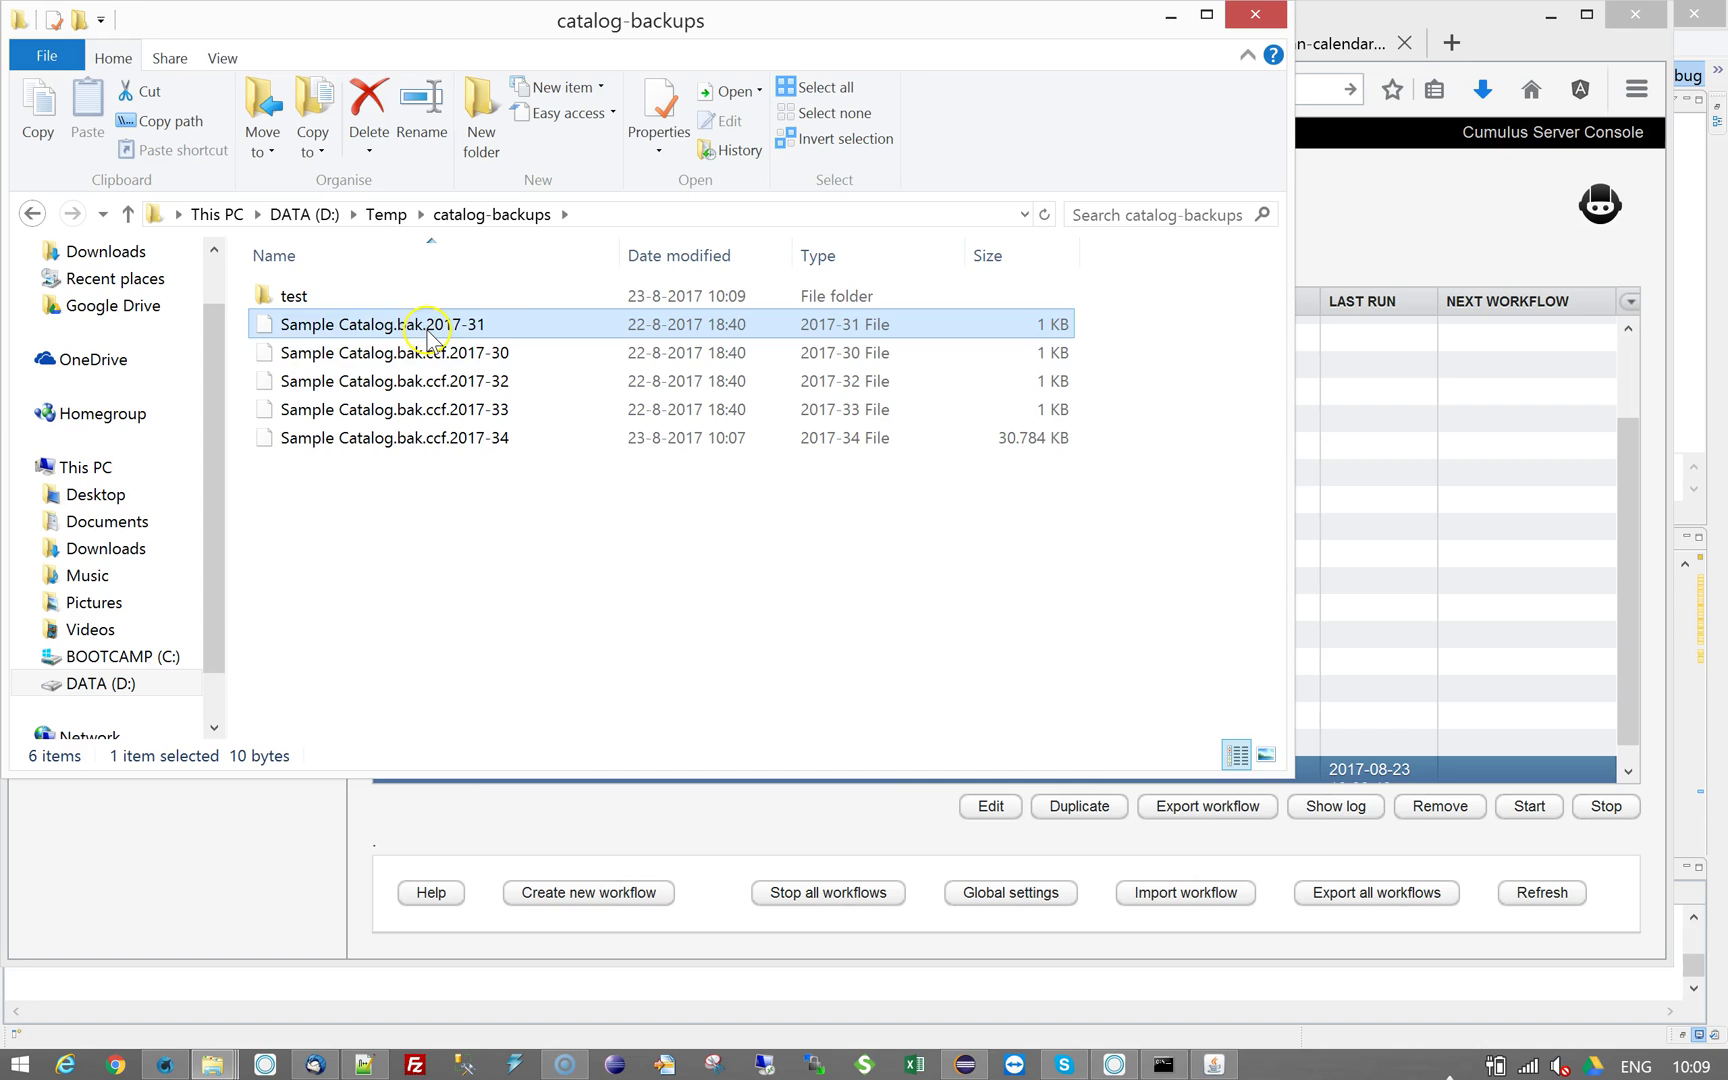
pyautogui.click(426, 328)
pyautogui.click(426, 328)
pyautogui.write('ccf')
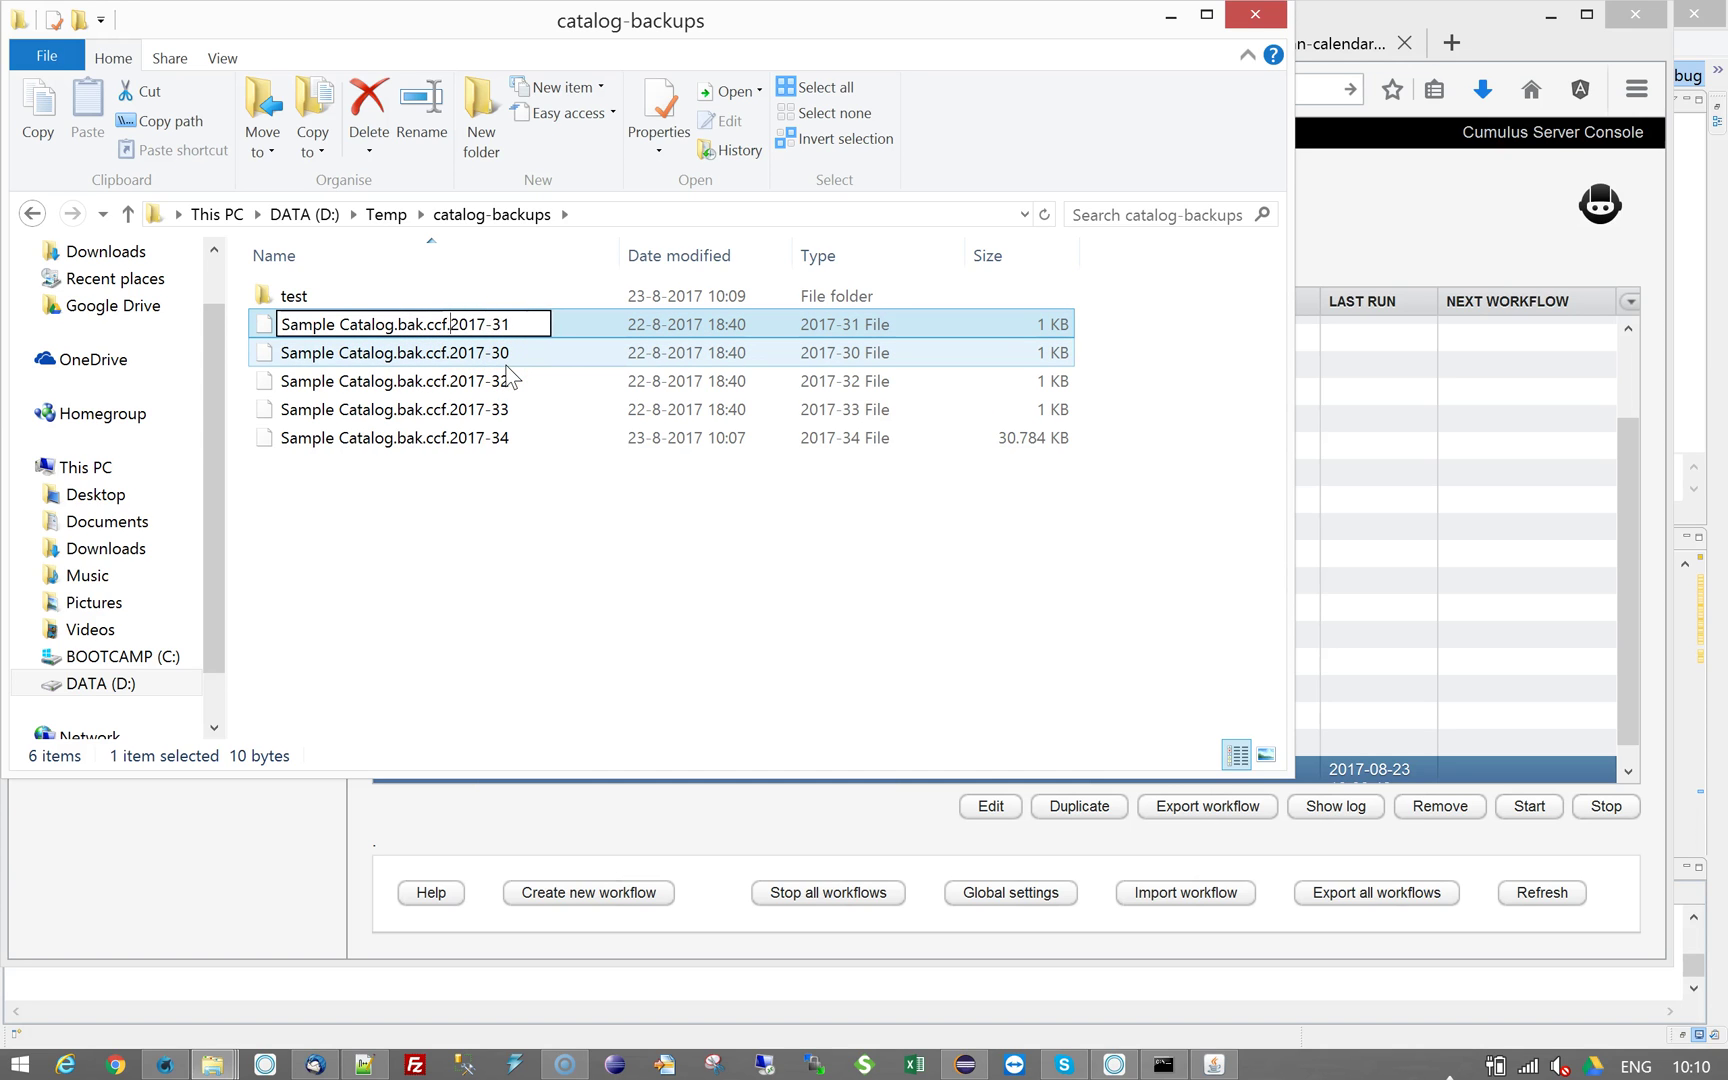
pyautogui.write('.')
pyautogui.press('Return')
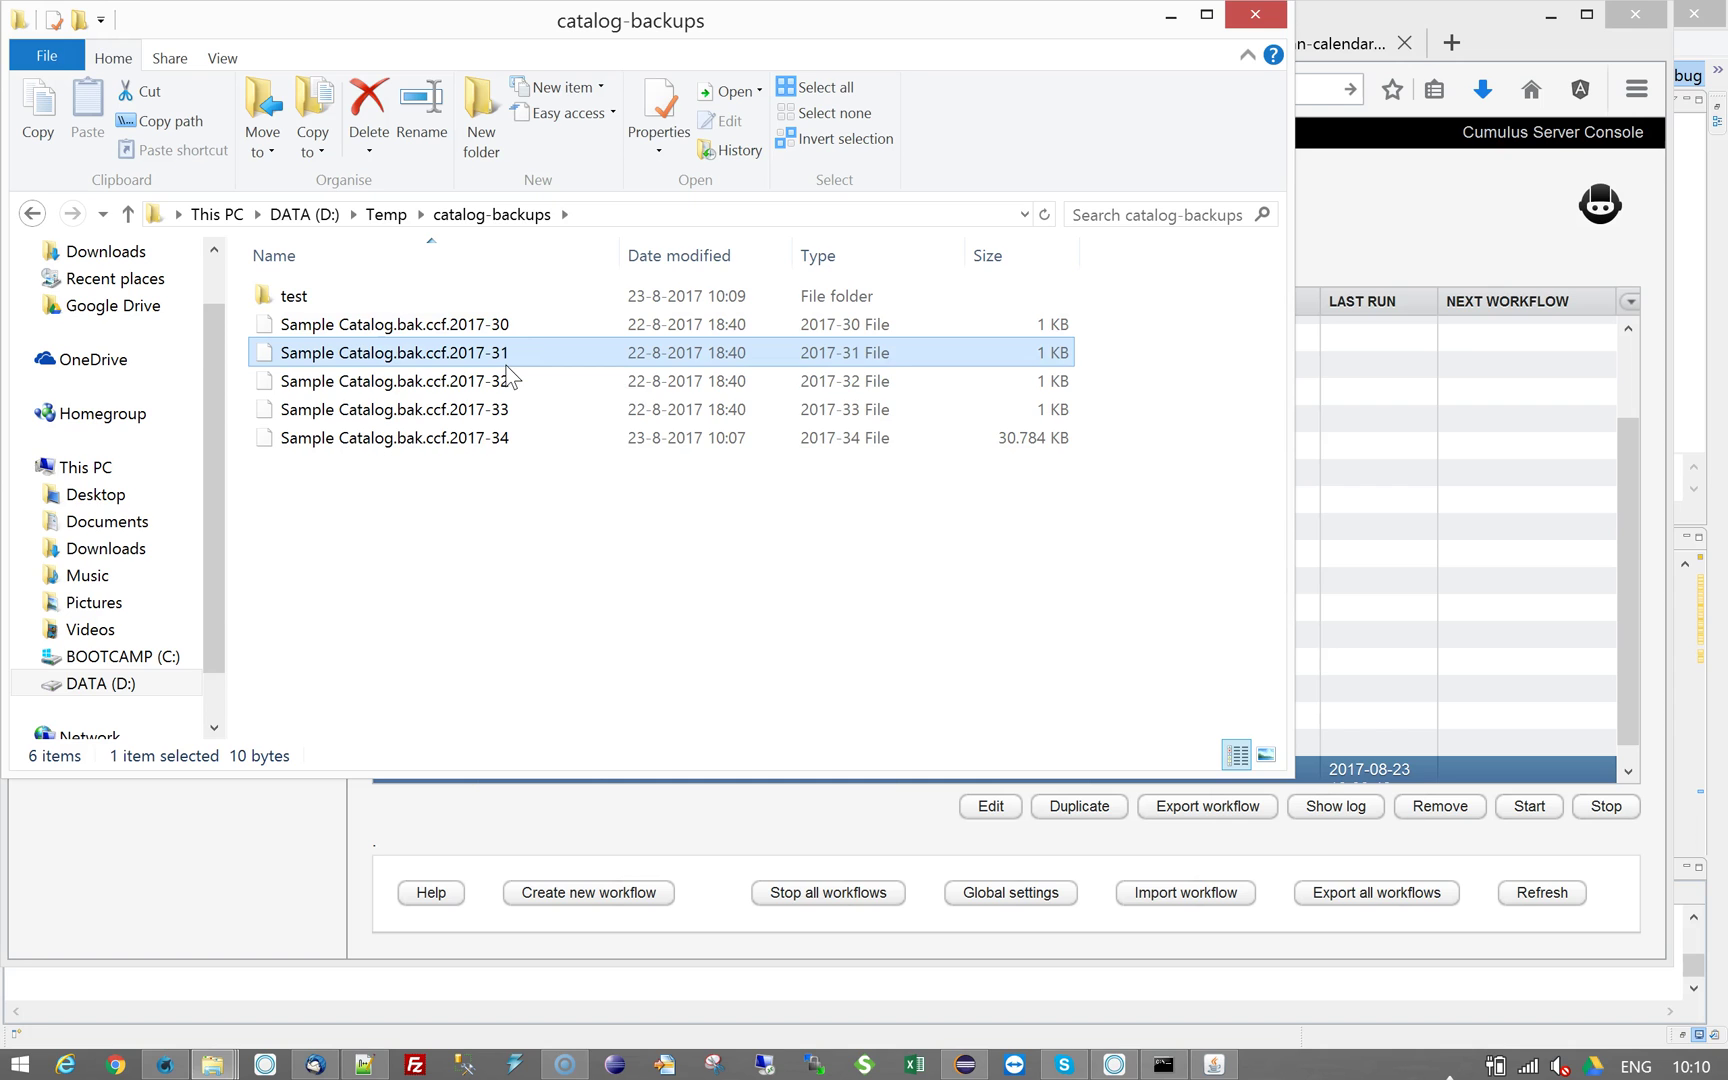
# Rename the Sample Catalog.bak.ccf.2017-34 file to Sample Catalog.bak.ccf.2017-29, accepting the extension change, and delete it to the Recycle Bin.
pyautogui.click(506, 443)
pyautogui.click(518, 445)
pyautogui.click(520, 441)
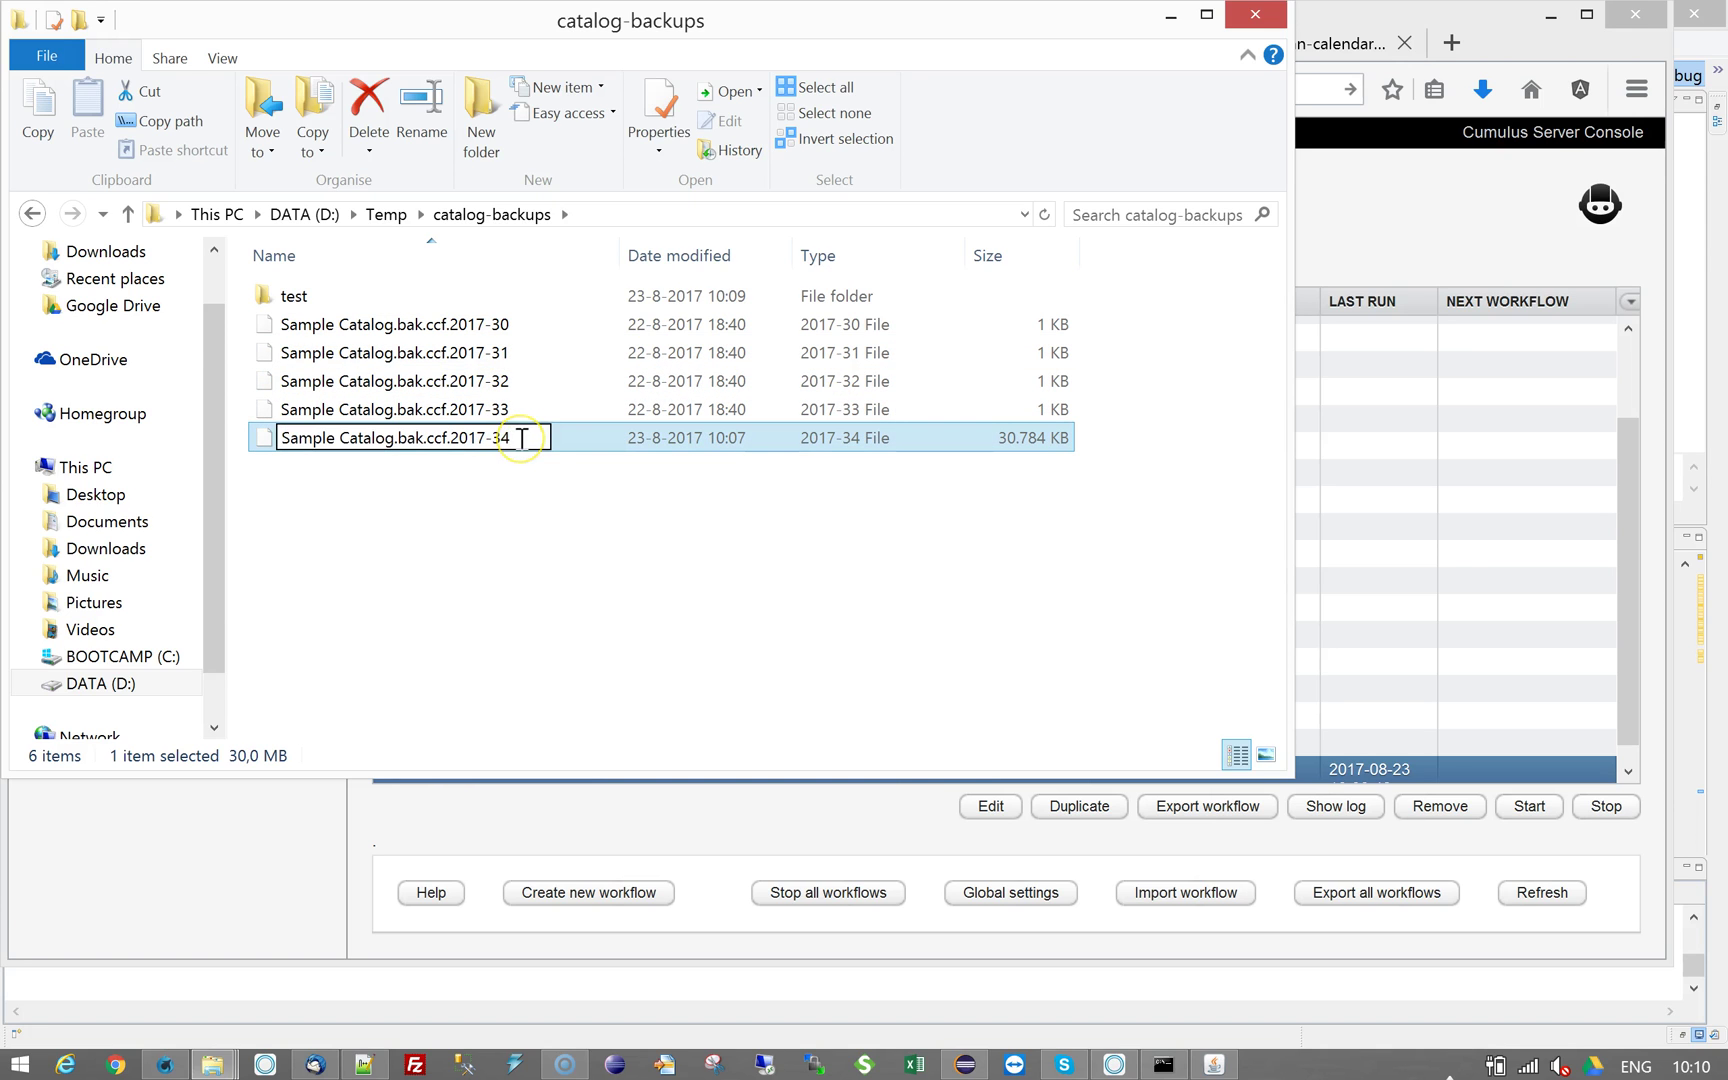
pyautogui.write('29')
pyautogui.press('Return')
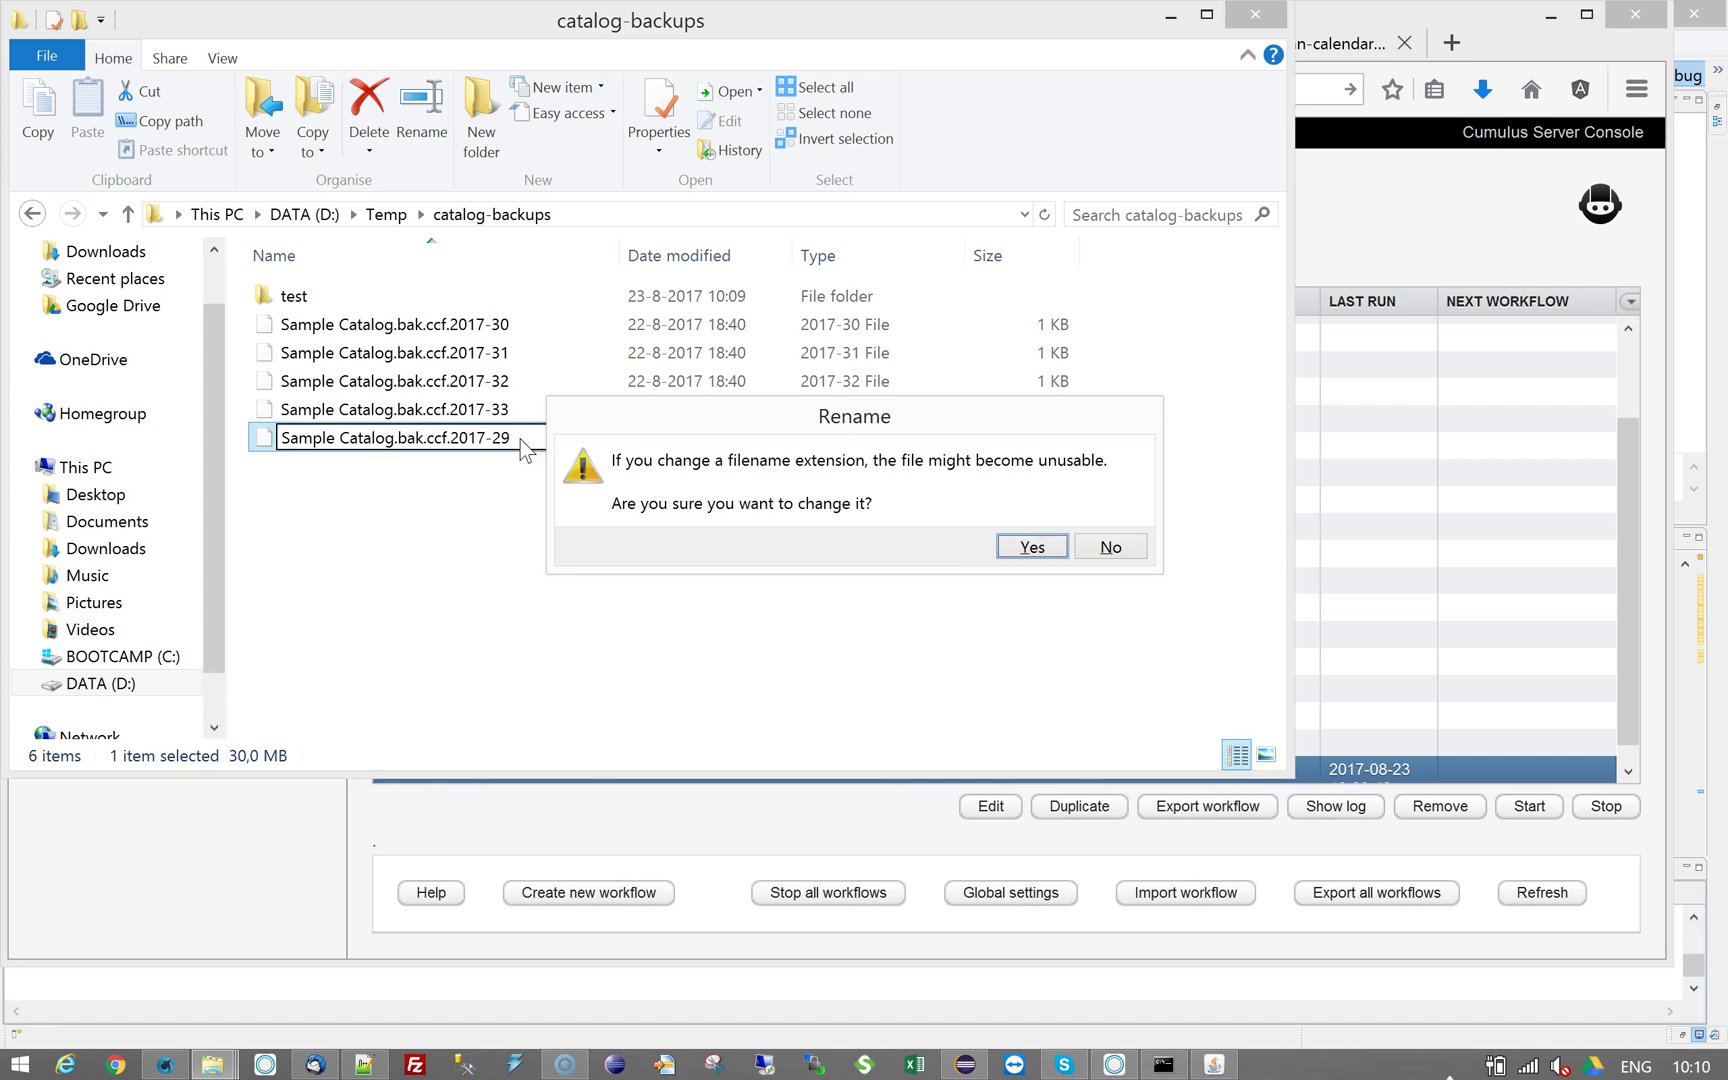
pyautogui.click(1018, 546)
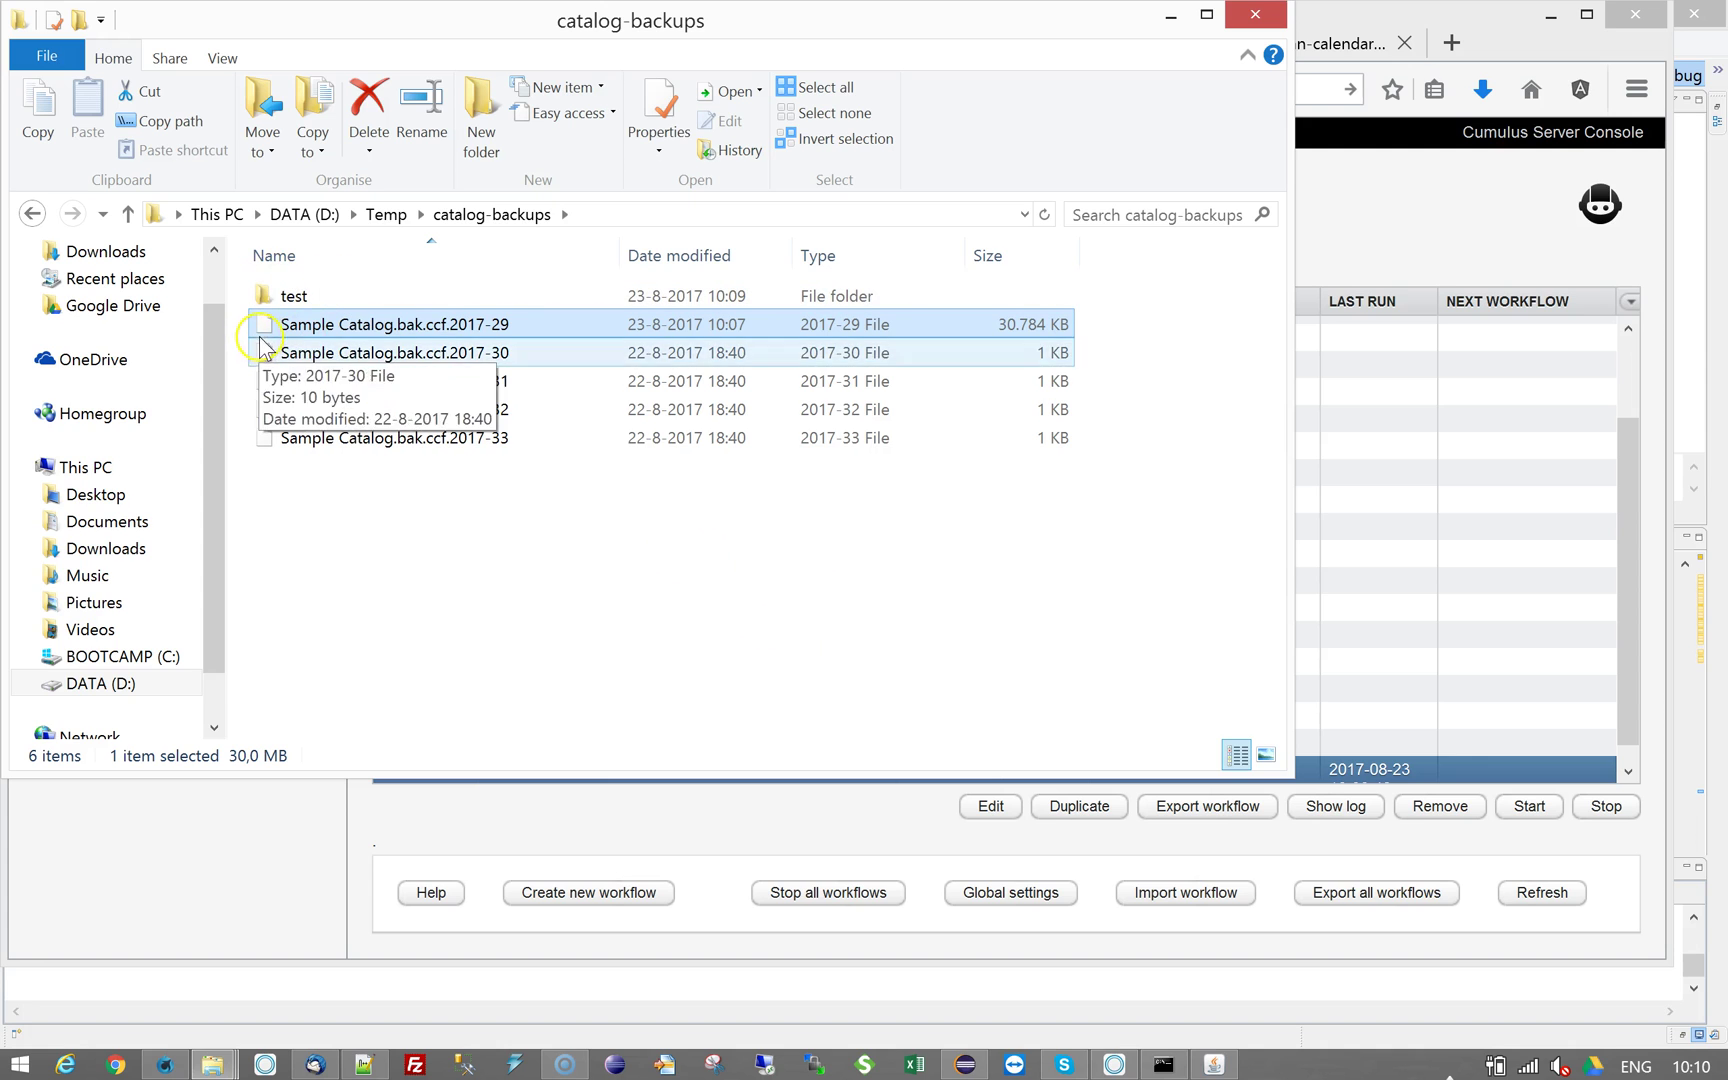
pyautogui.press('Delete')
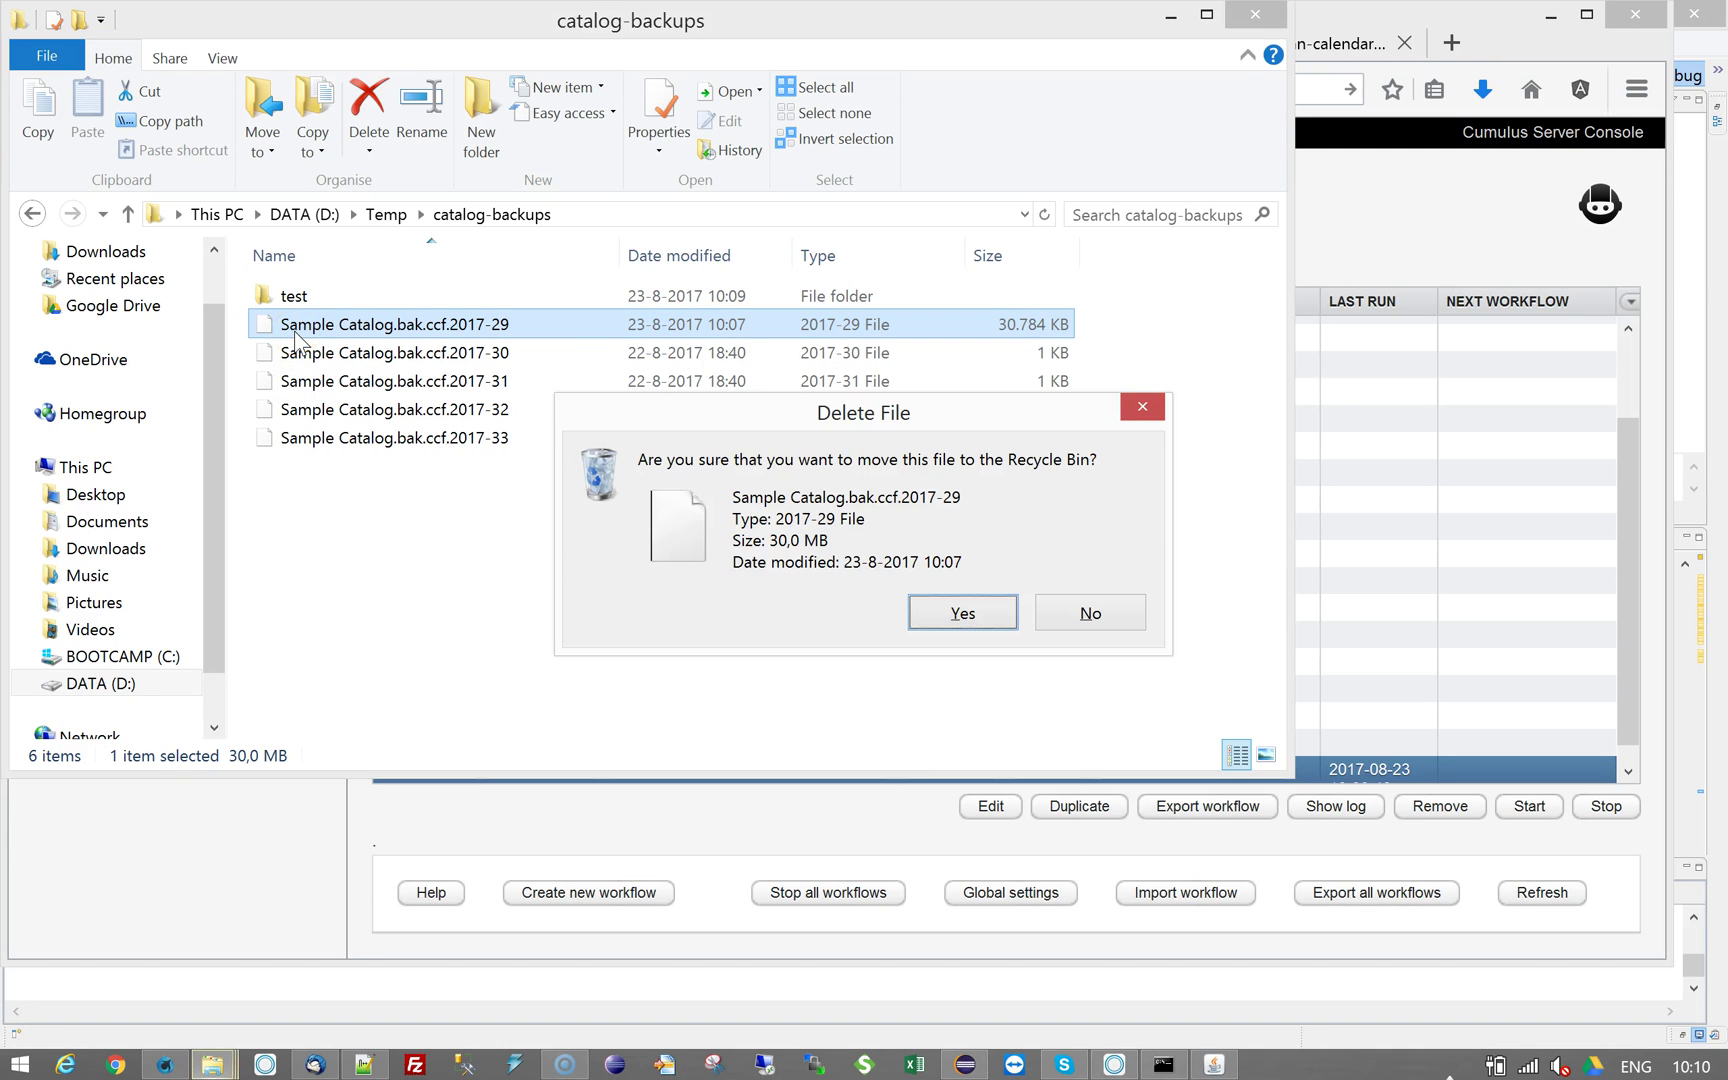
pyautogui.click(924, 618)
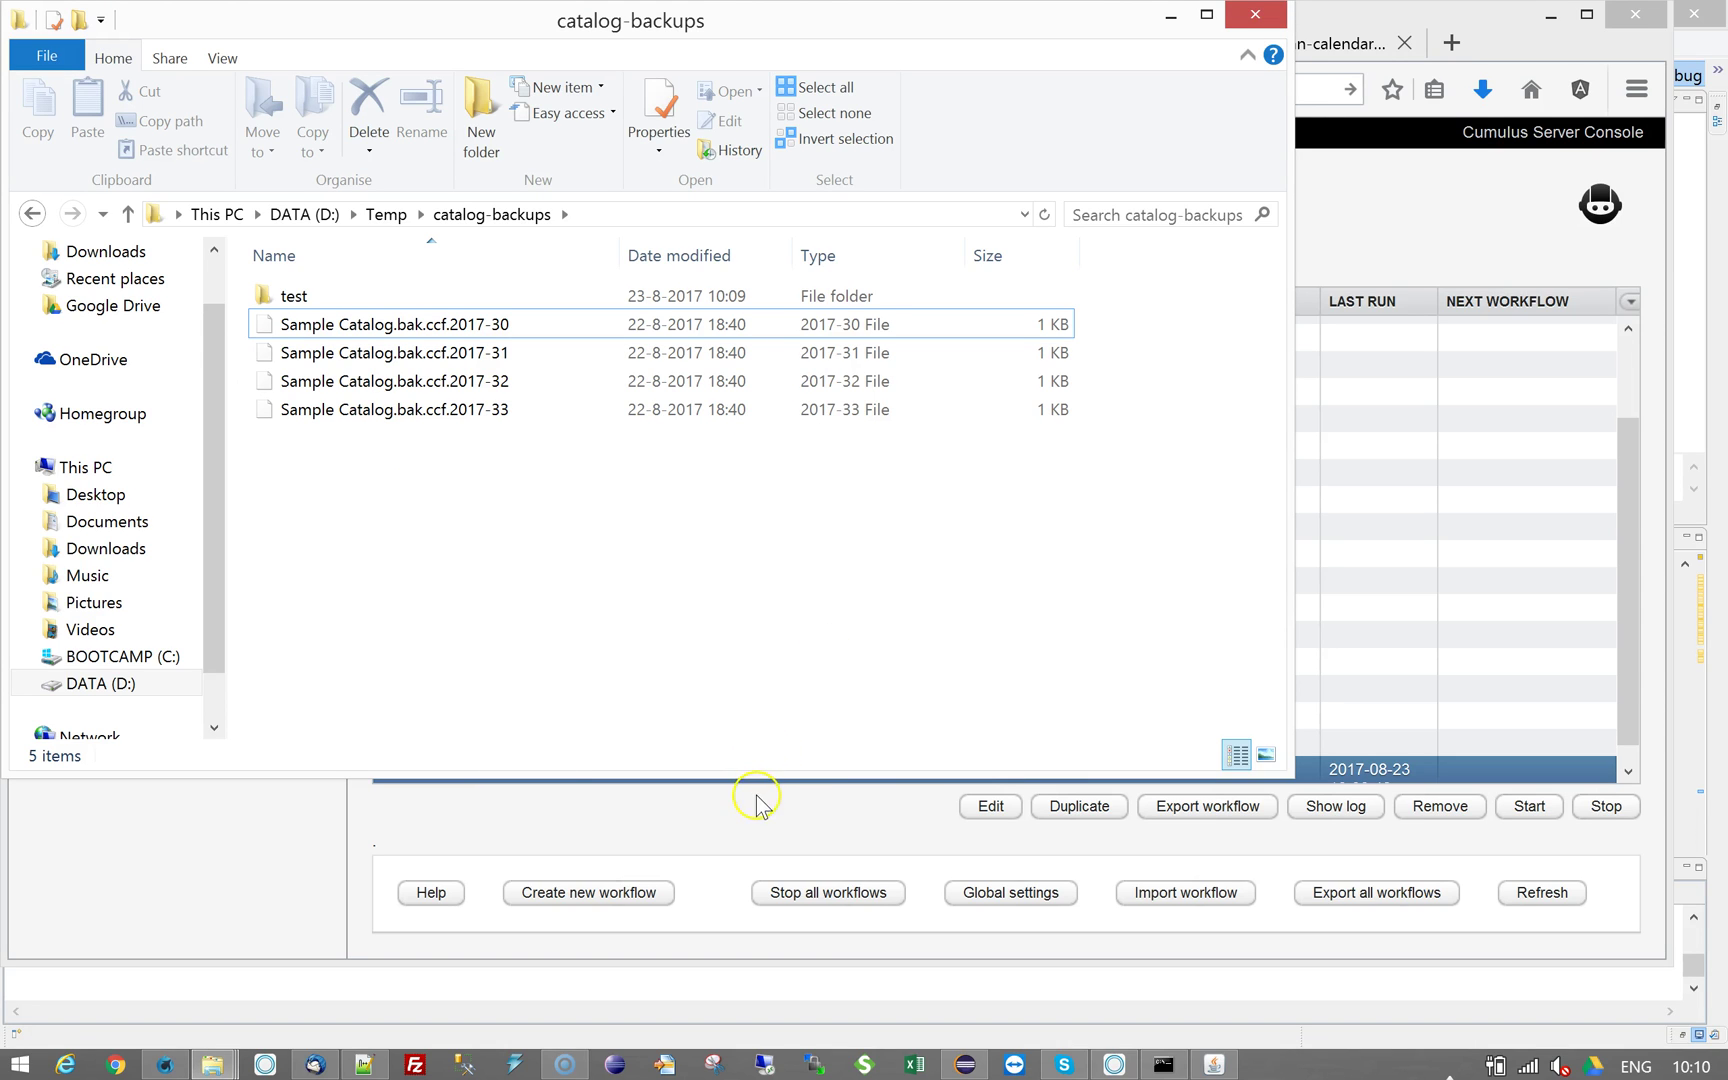
# Switch to the Cumulus Server Console and run the weekly-catalogs and weekly-setup jobs immediately in Backup Manager.
pyautogui.click(279, 849)
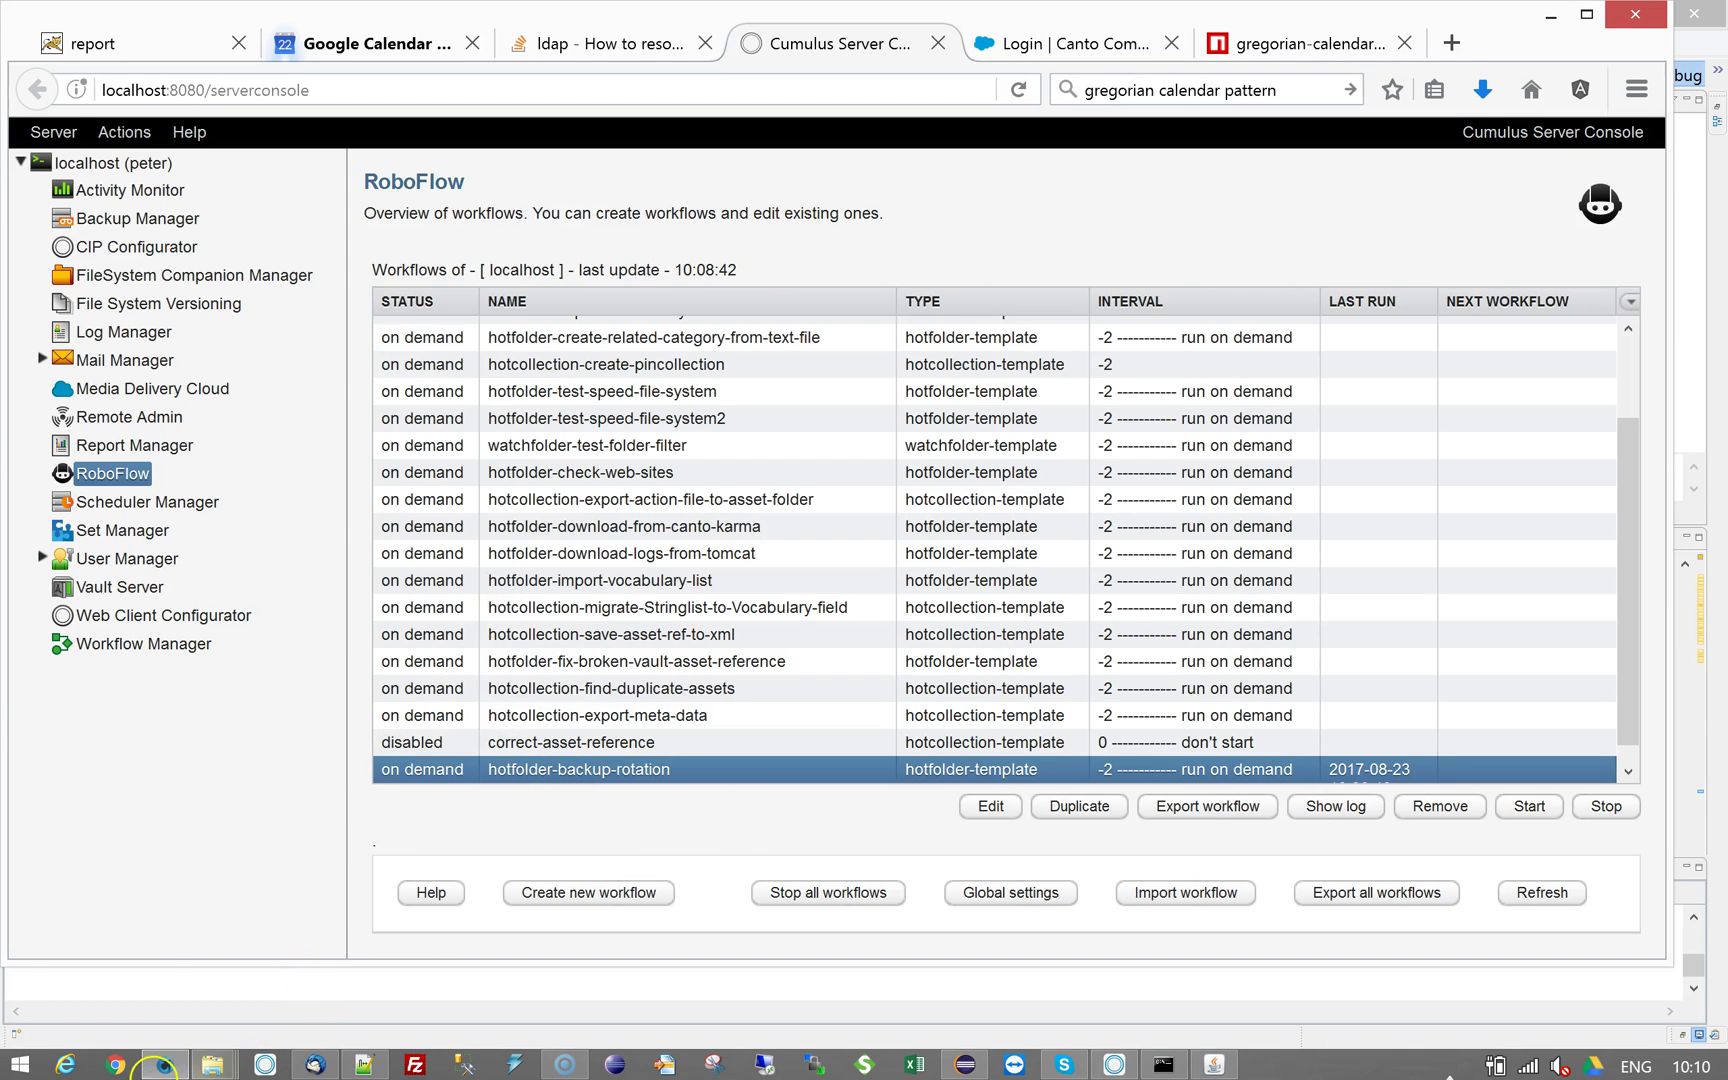
pyautogui.click(136, 218)
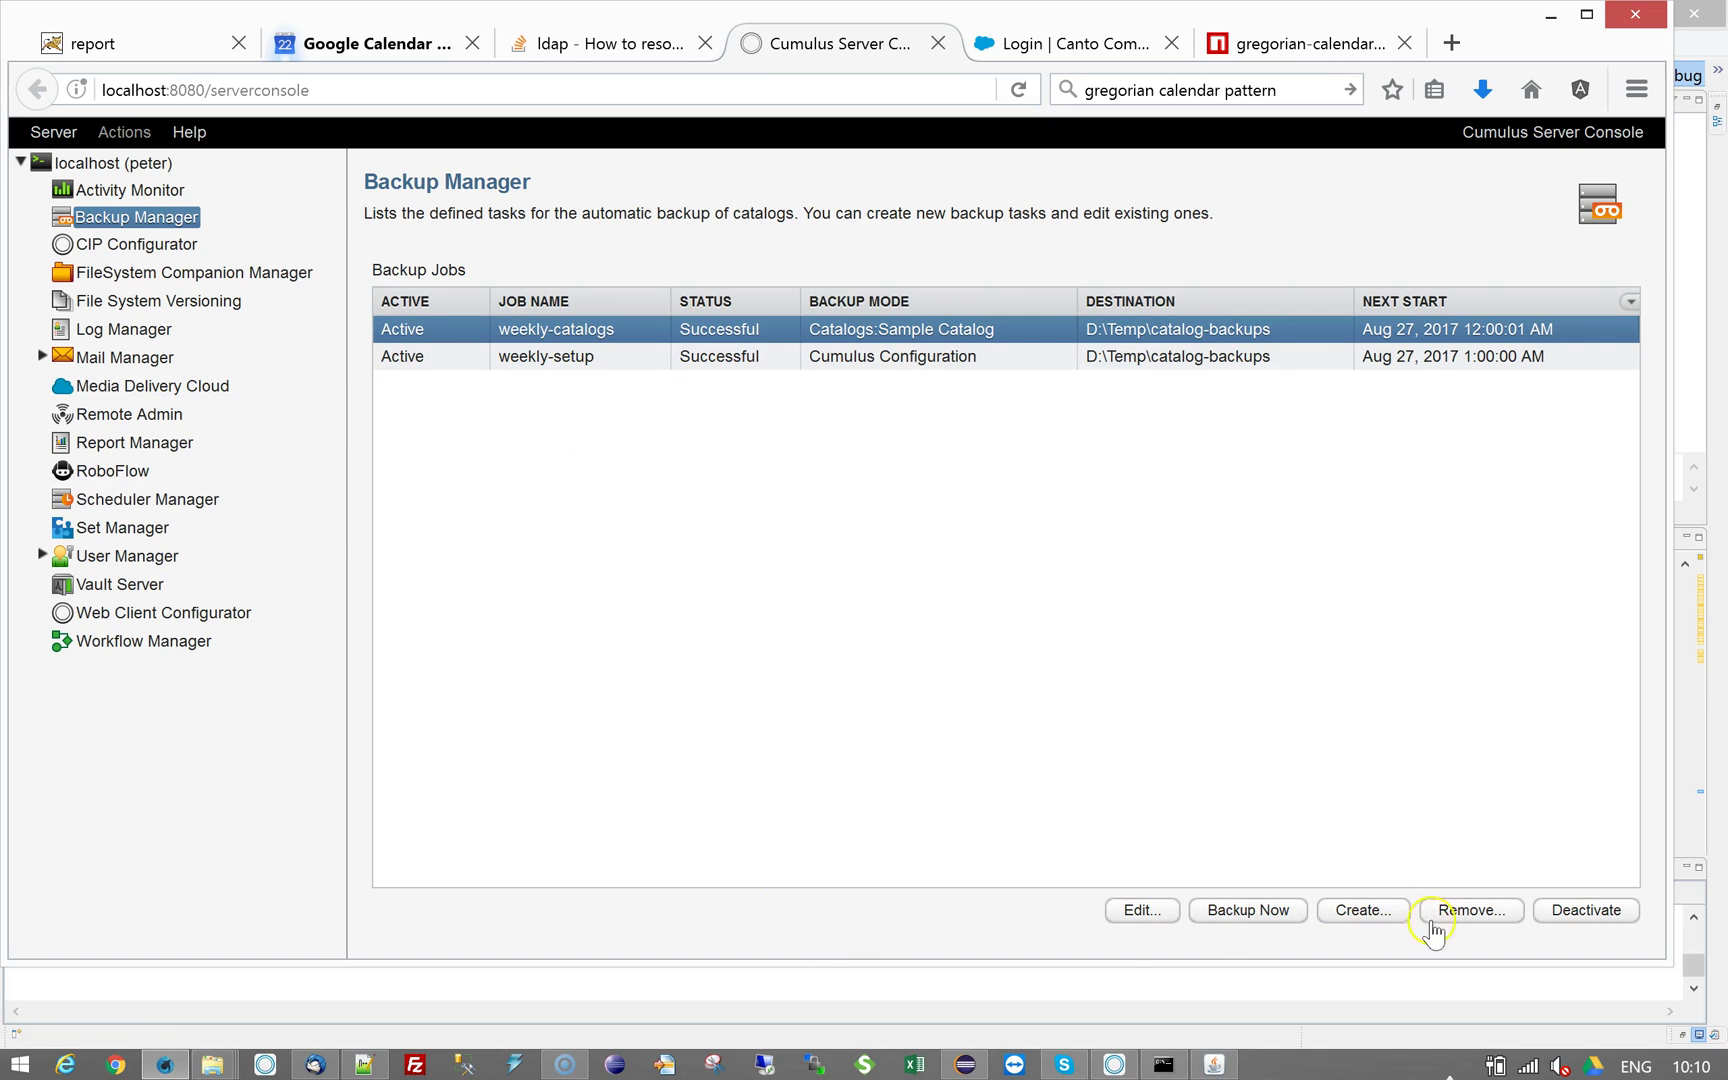
pyautogui.click(1246, 924)
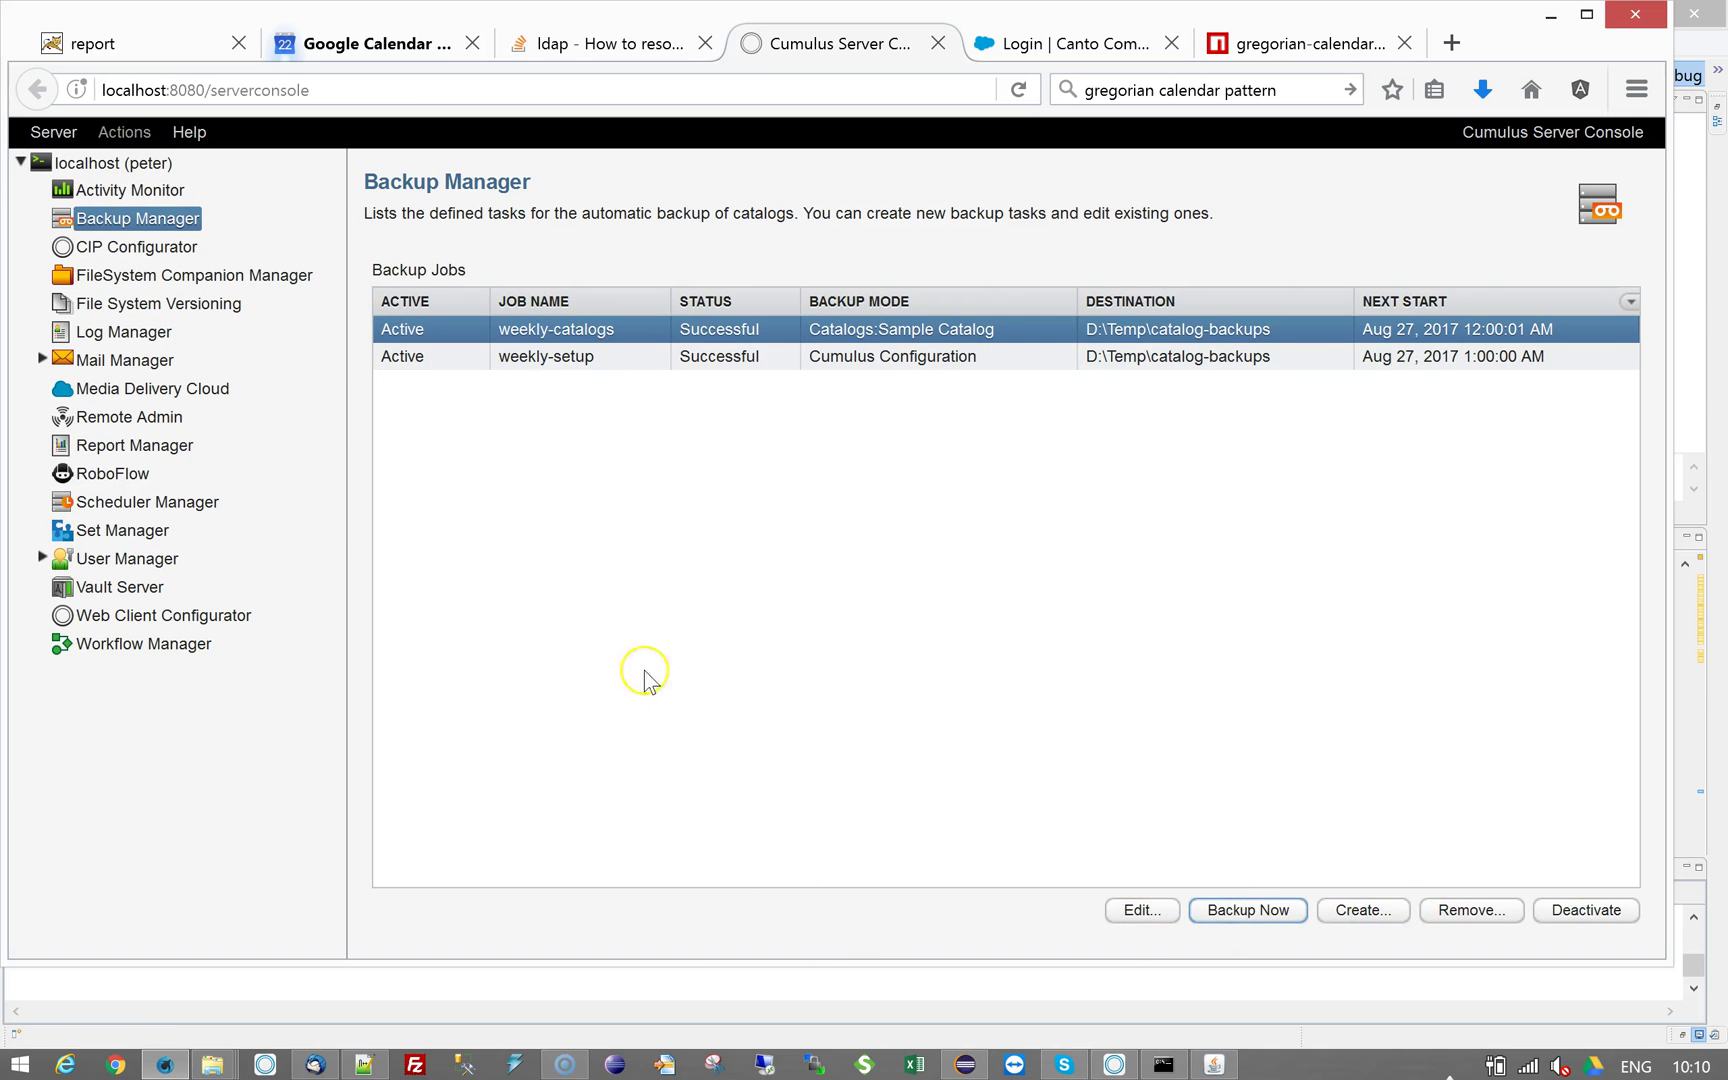
pyautogui.click(564, 344)
pyautogui.click(562, 336)
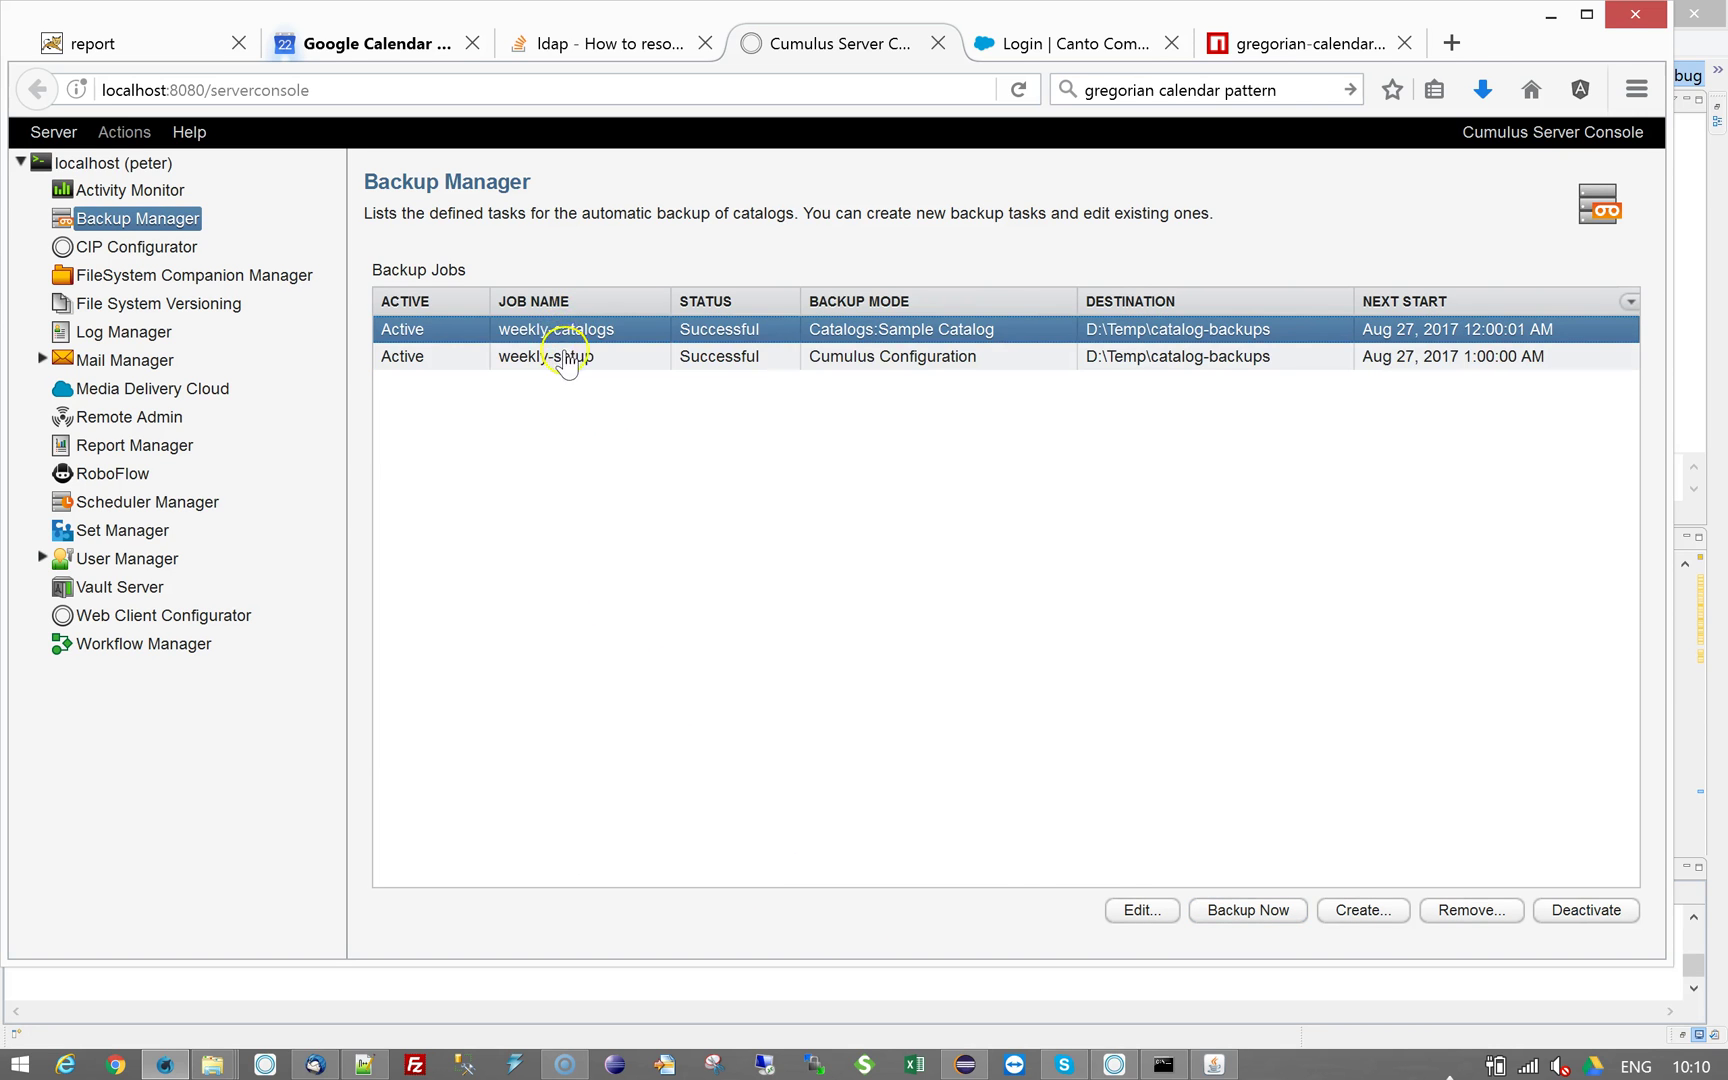
pyautogui.click(1243, 925)
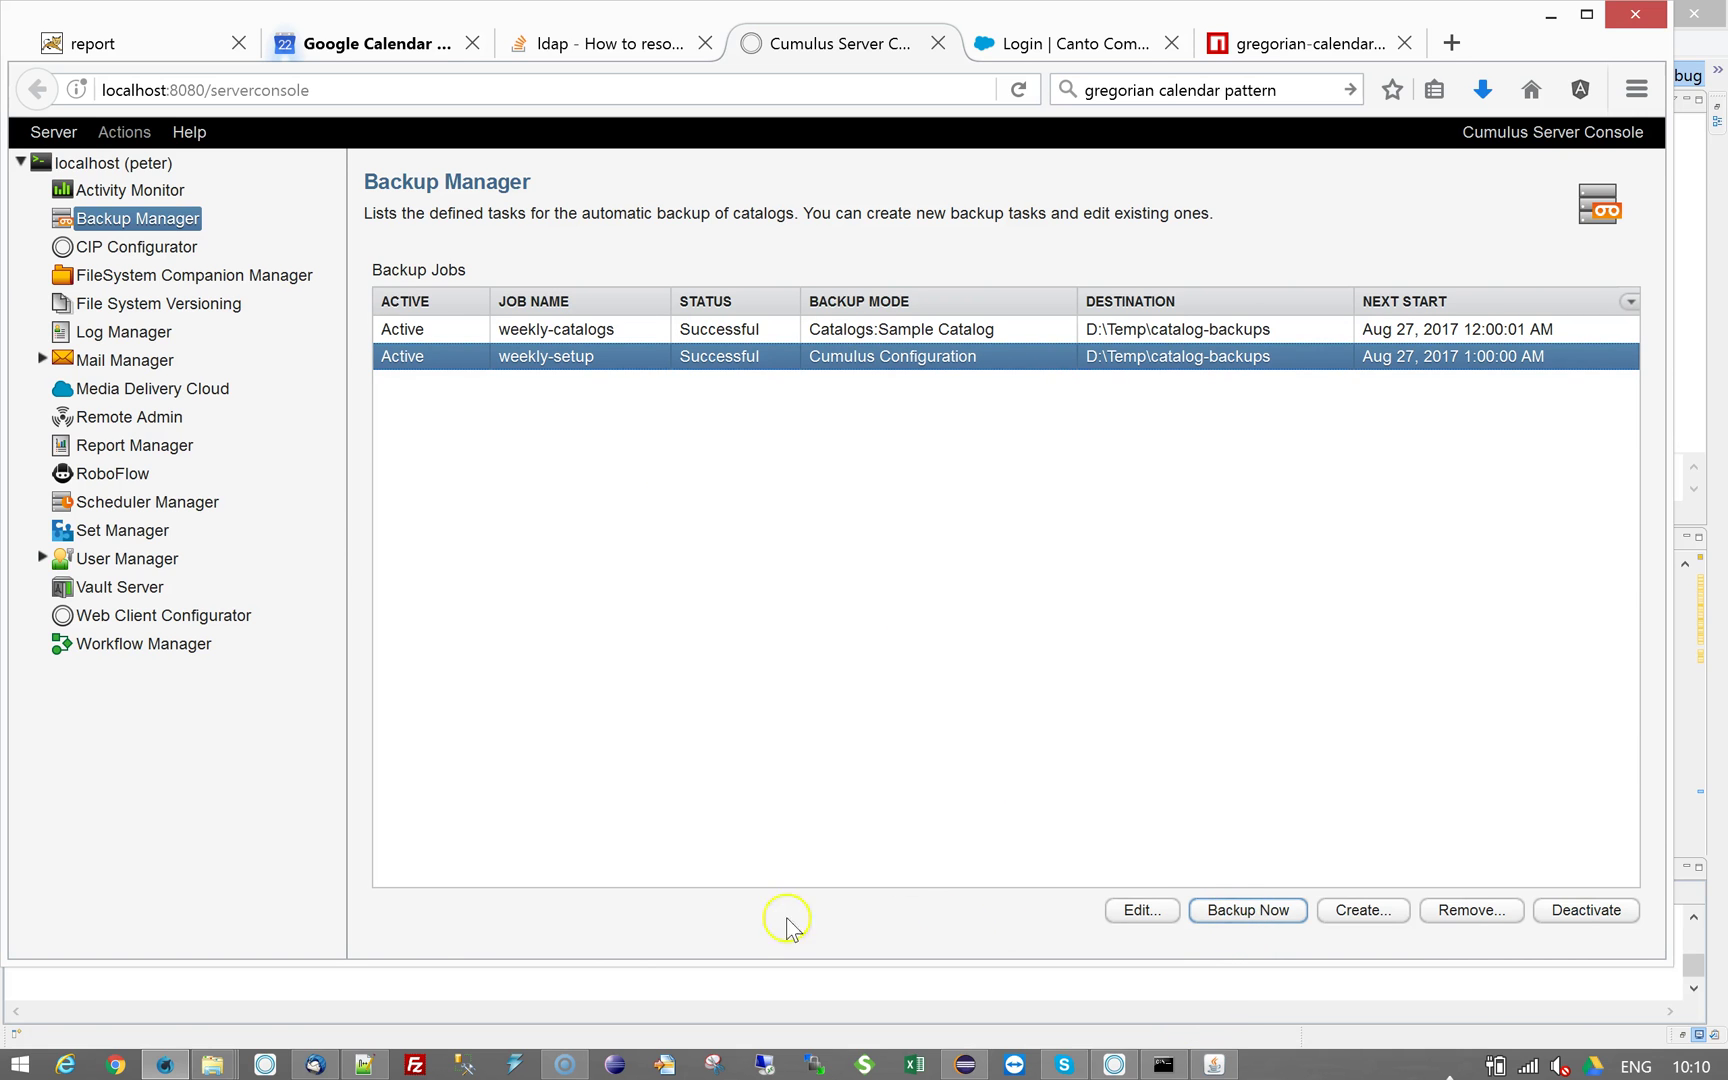
# Switch to the catalog-backups folder in File Explorer and inspect Sample Catalog.bak.ccf, conf.zip and the oldest week-numbered backup.
pyautogui.moveTo(236, 1068)
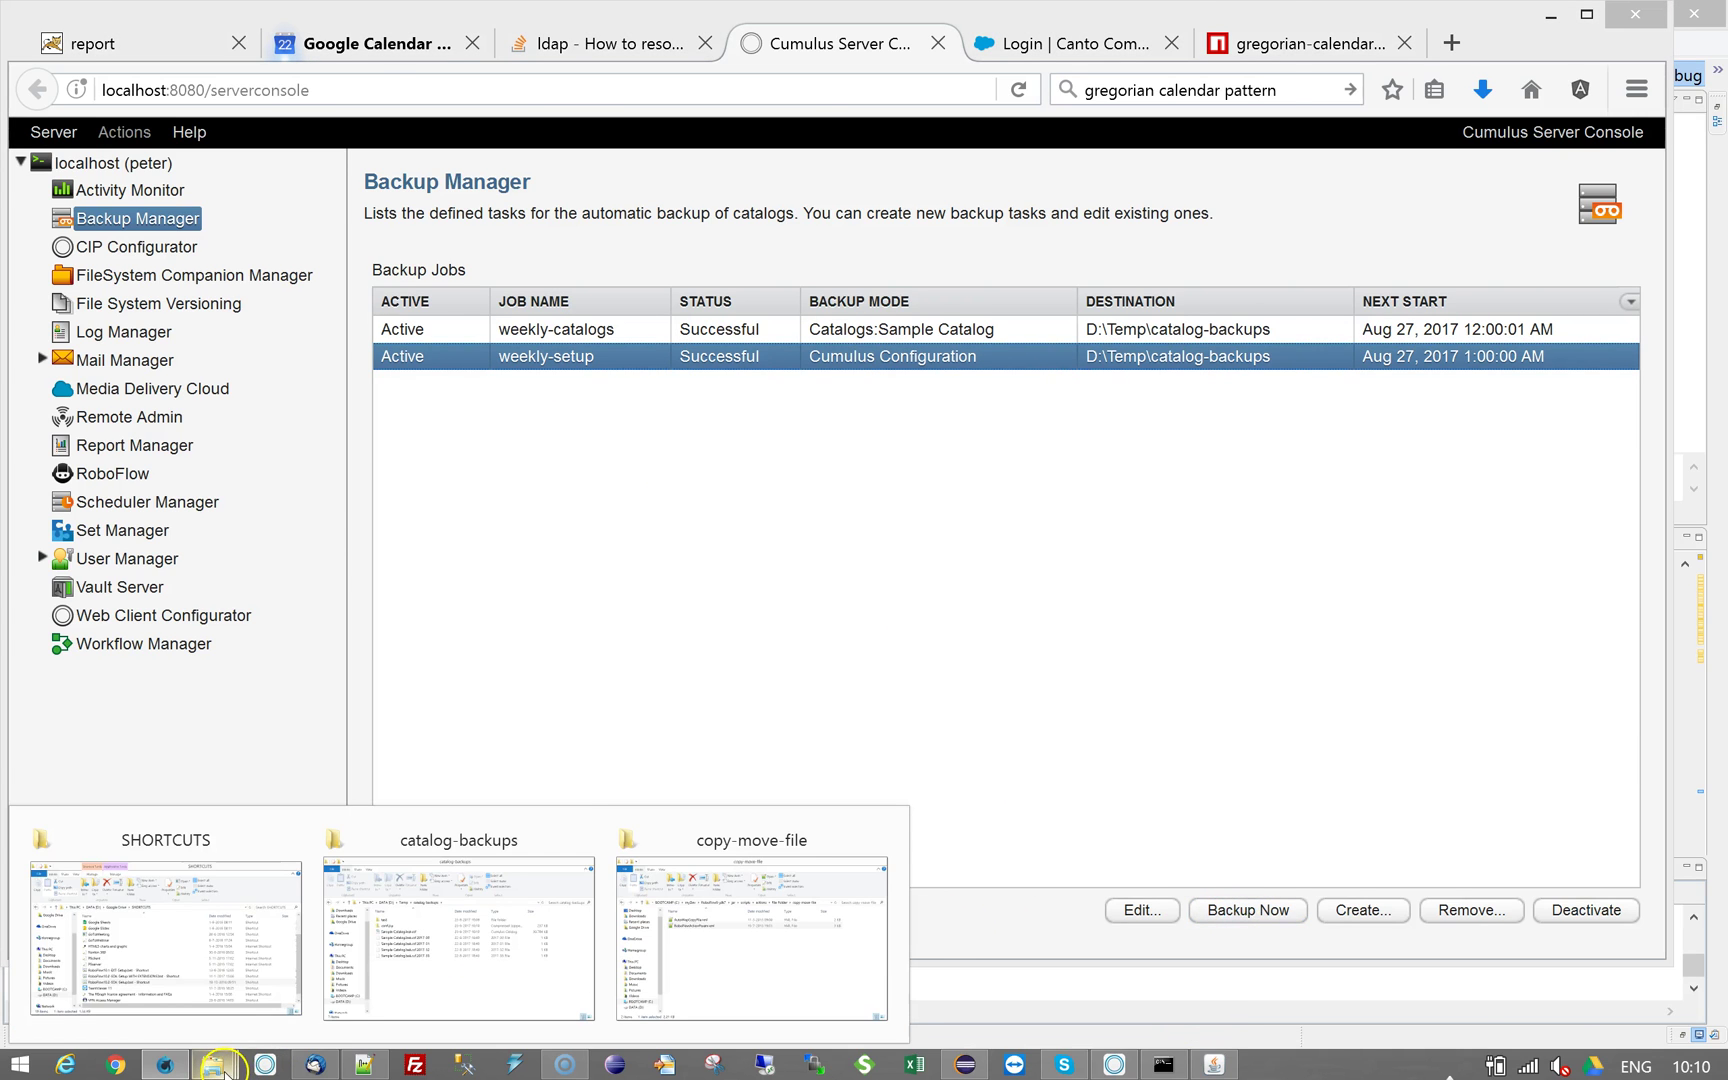
pyautogui.click(423, 980)
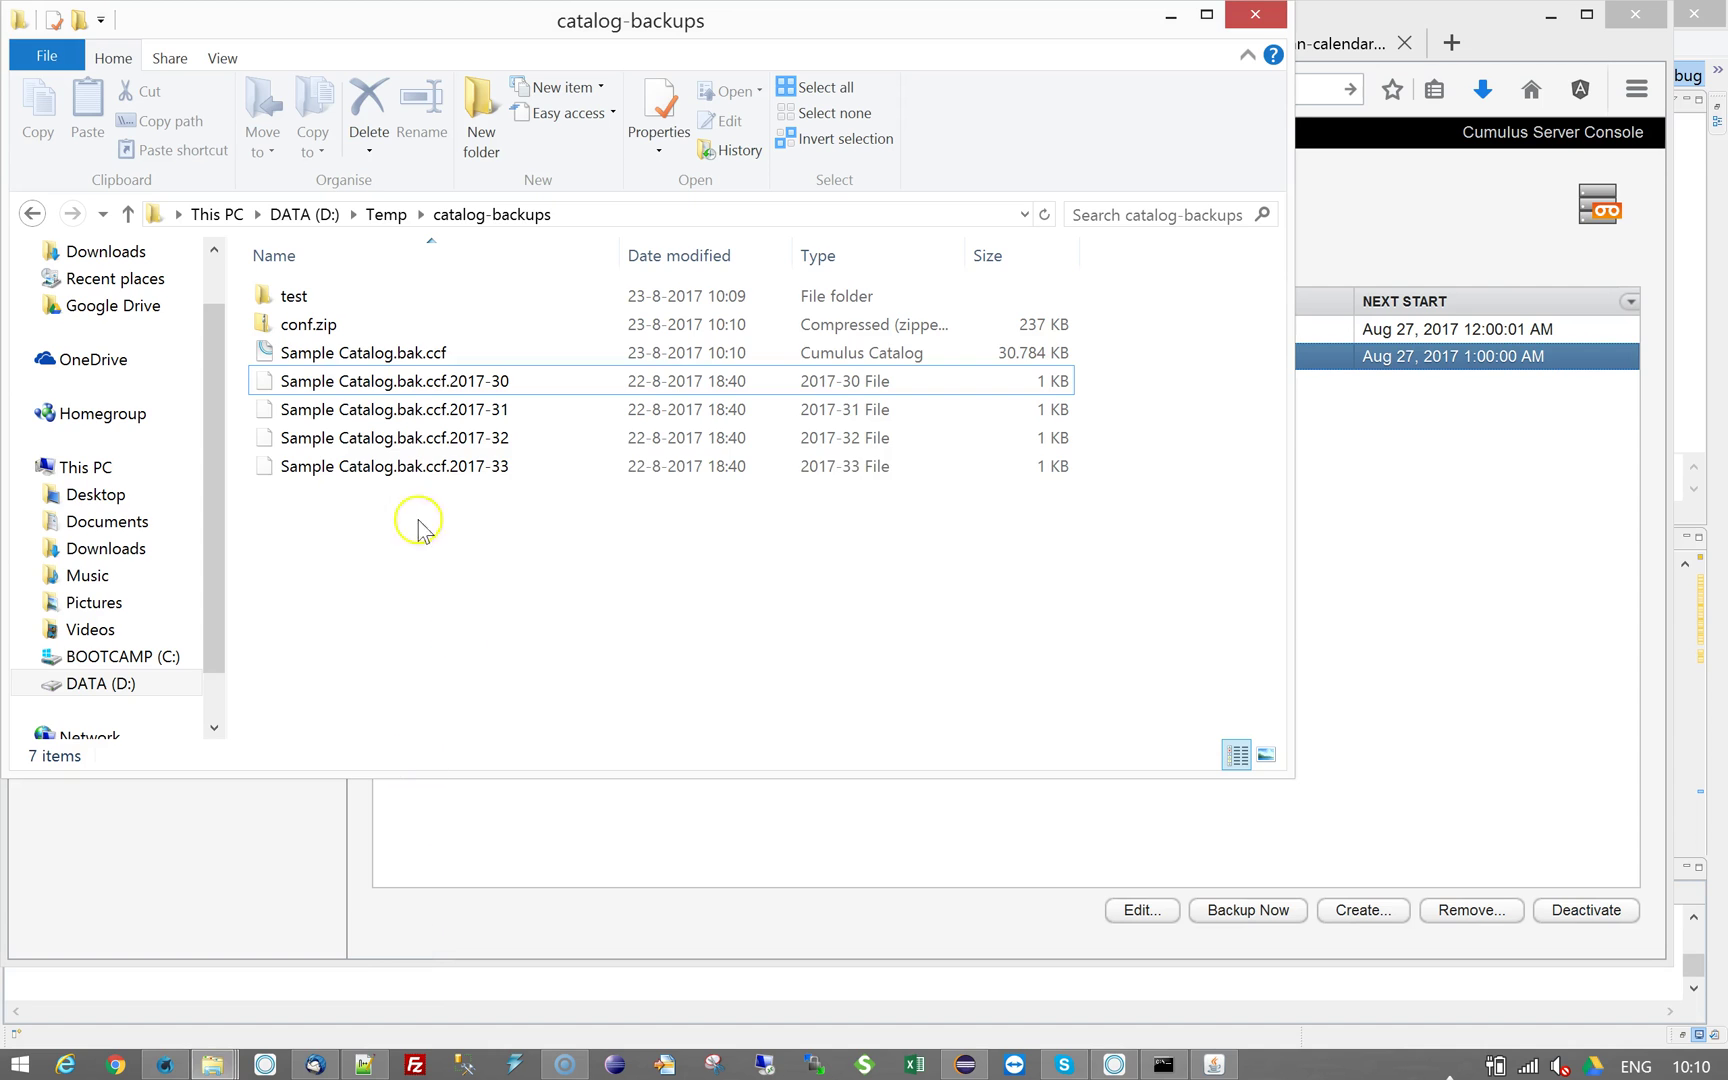
pyautogui.click(272, 360)
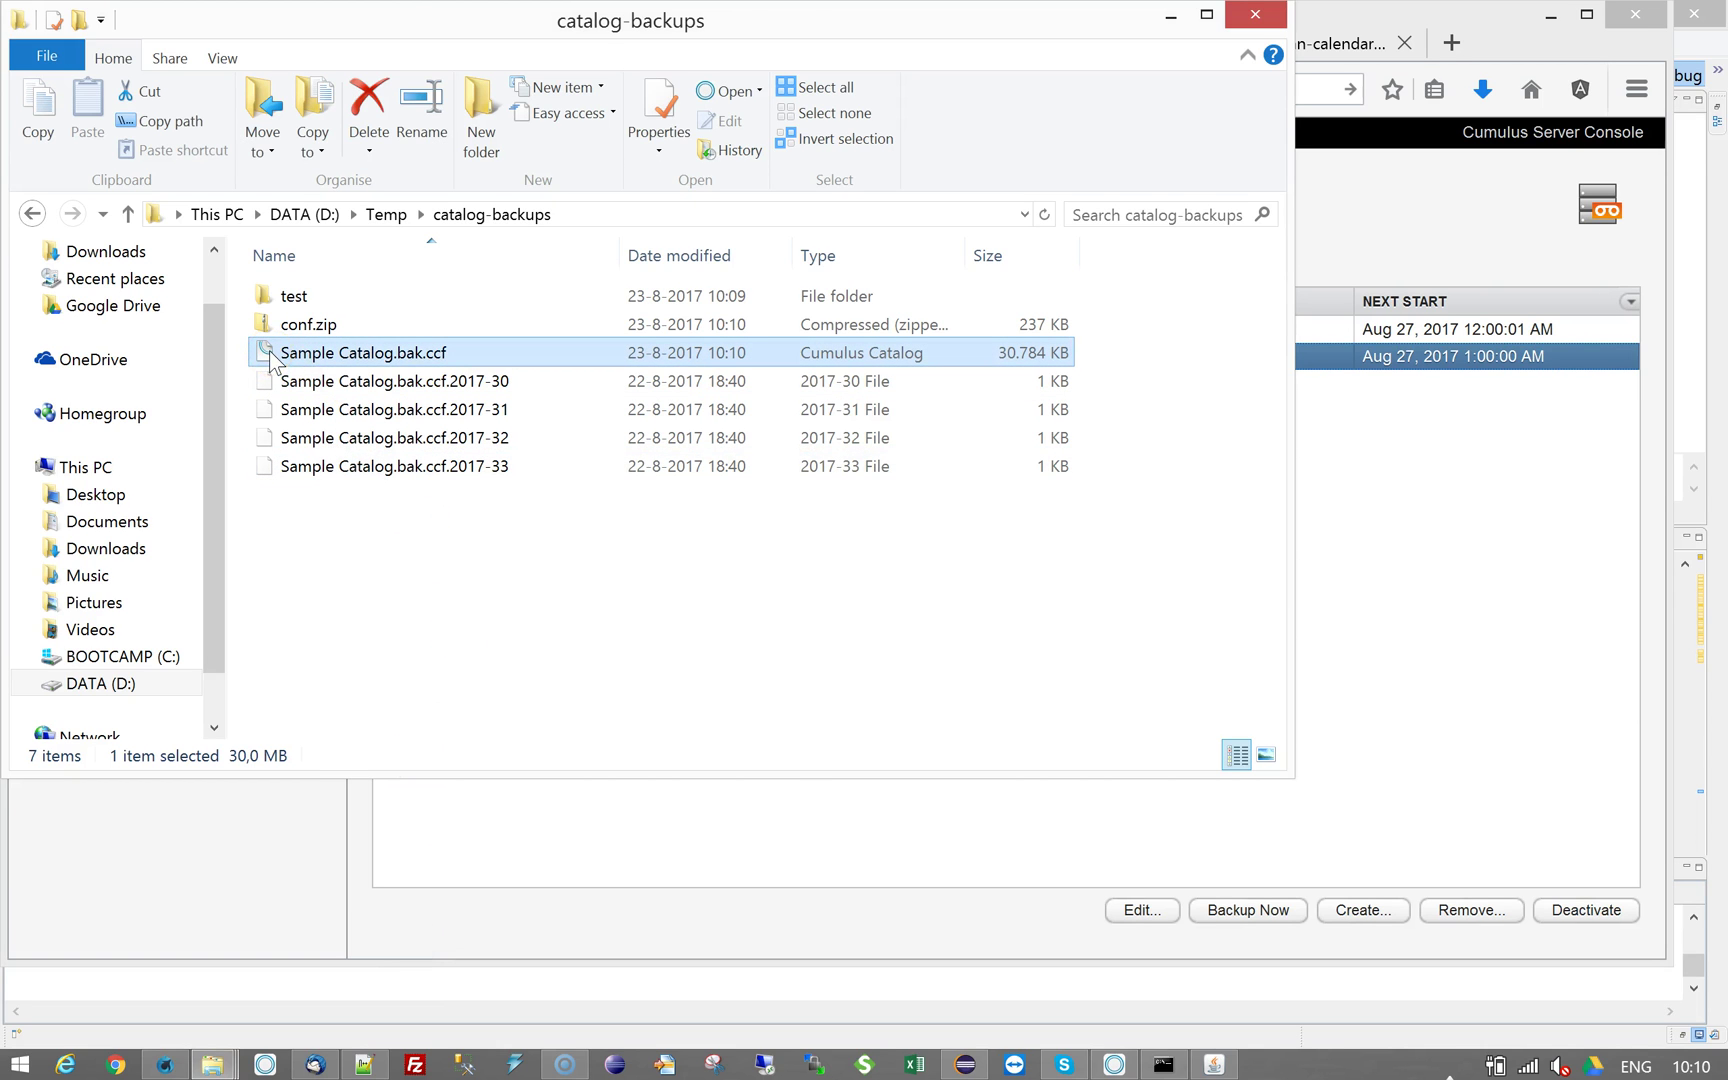
pyautogui.click(270, 327)
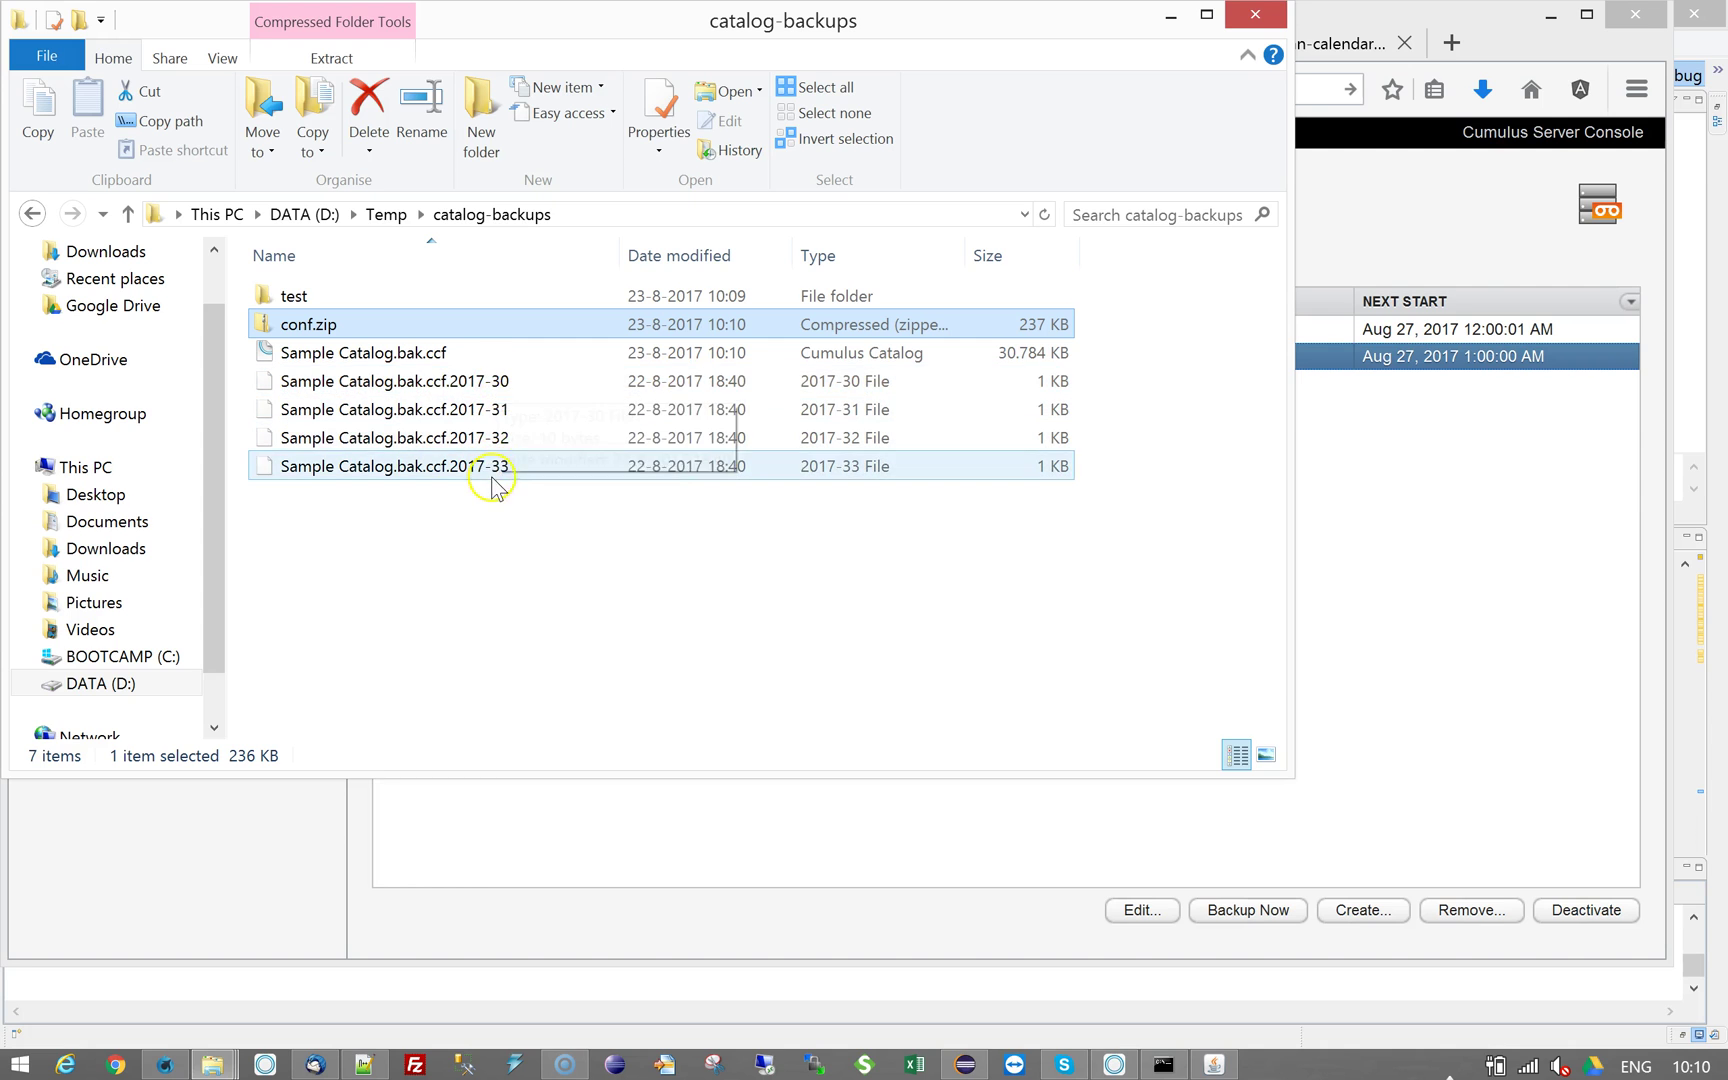
pyautogui.click(282, 393)
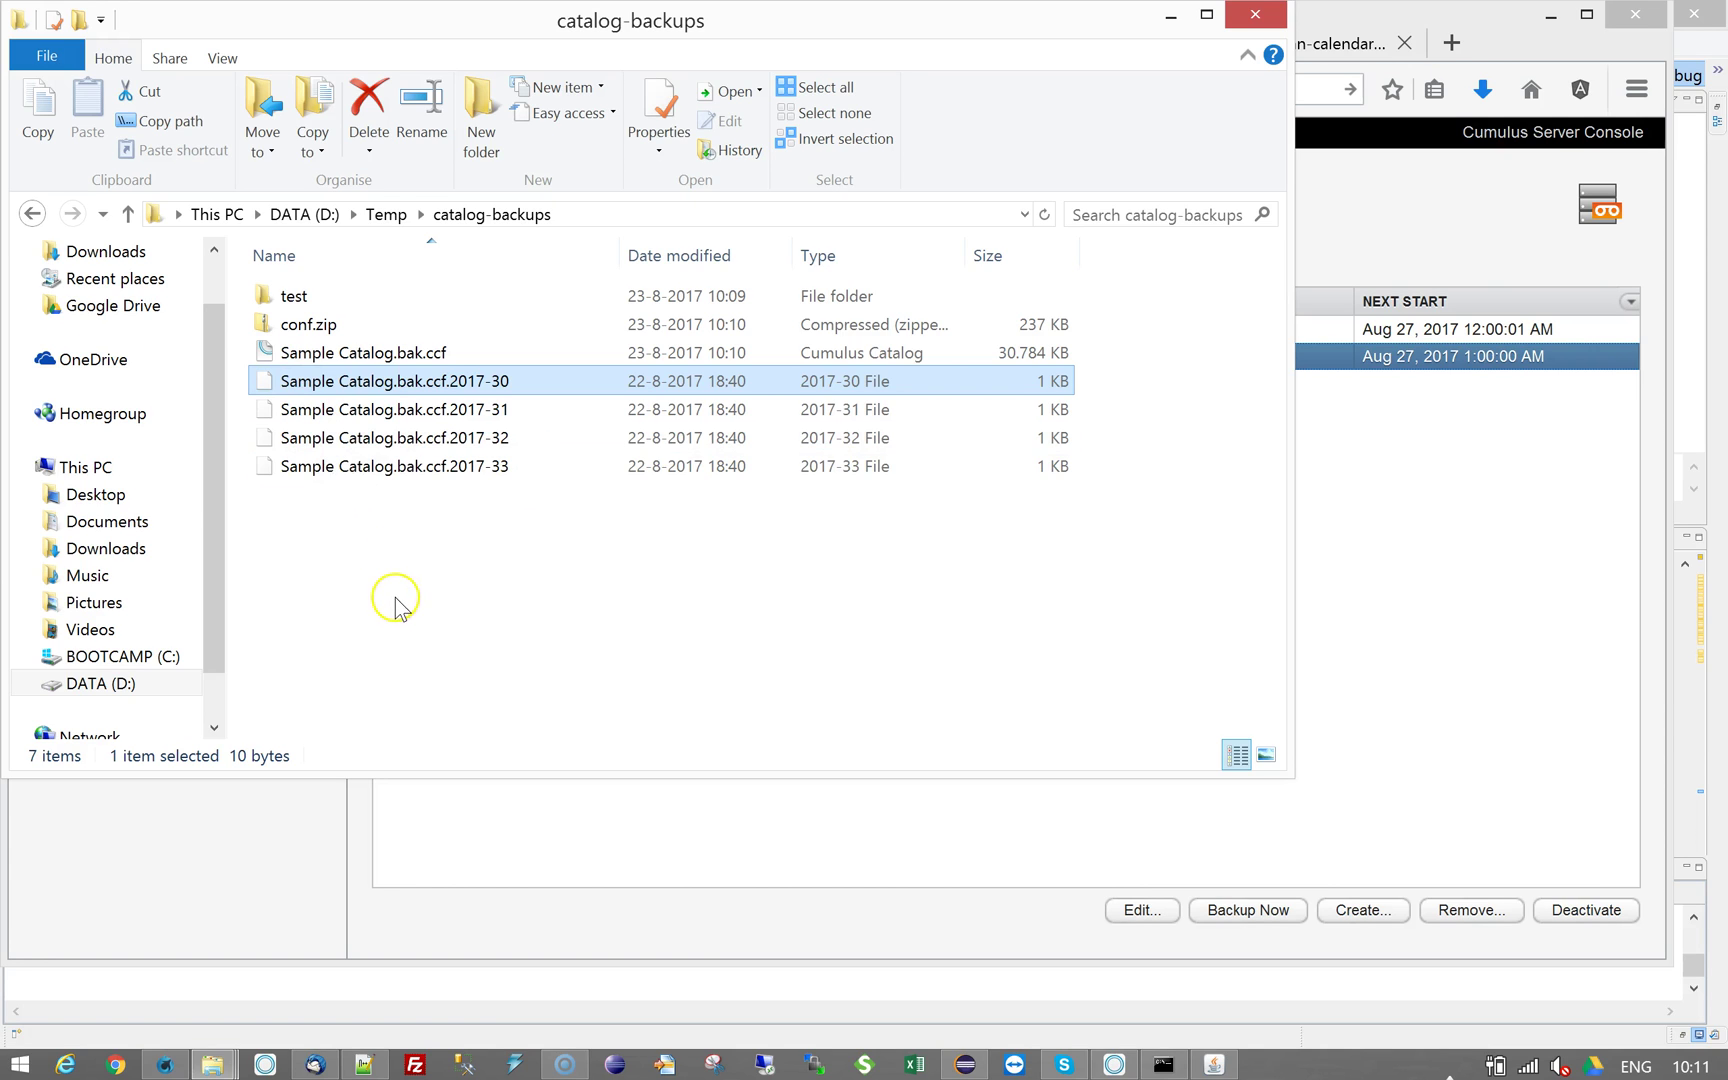
# Return to RoboFlow in the Cumulus Server Console and start the hotfolder-backup-rotation workflow on demand.
pyautogui.click(287, 940)
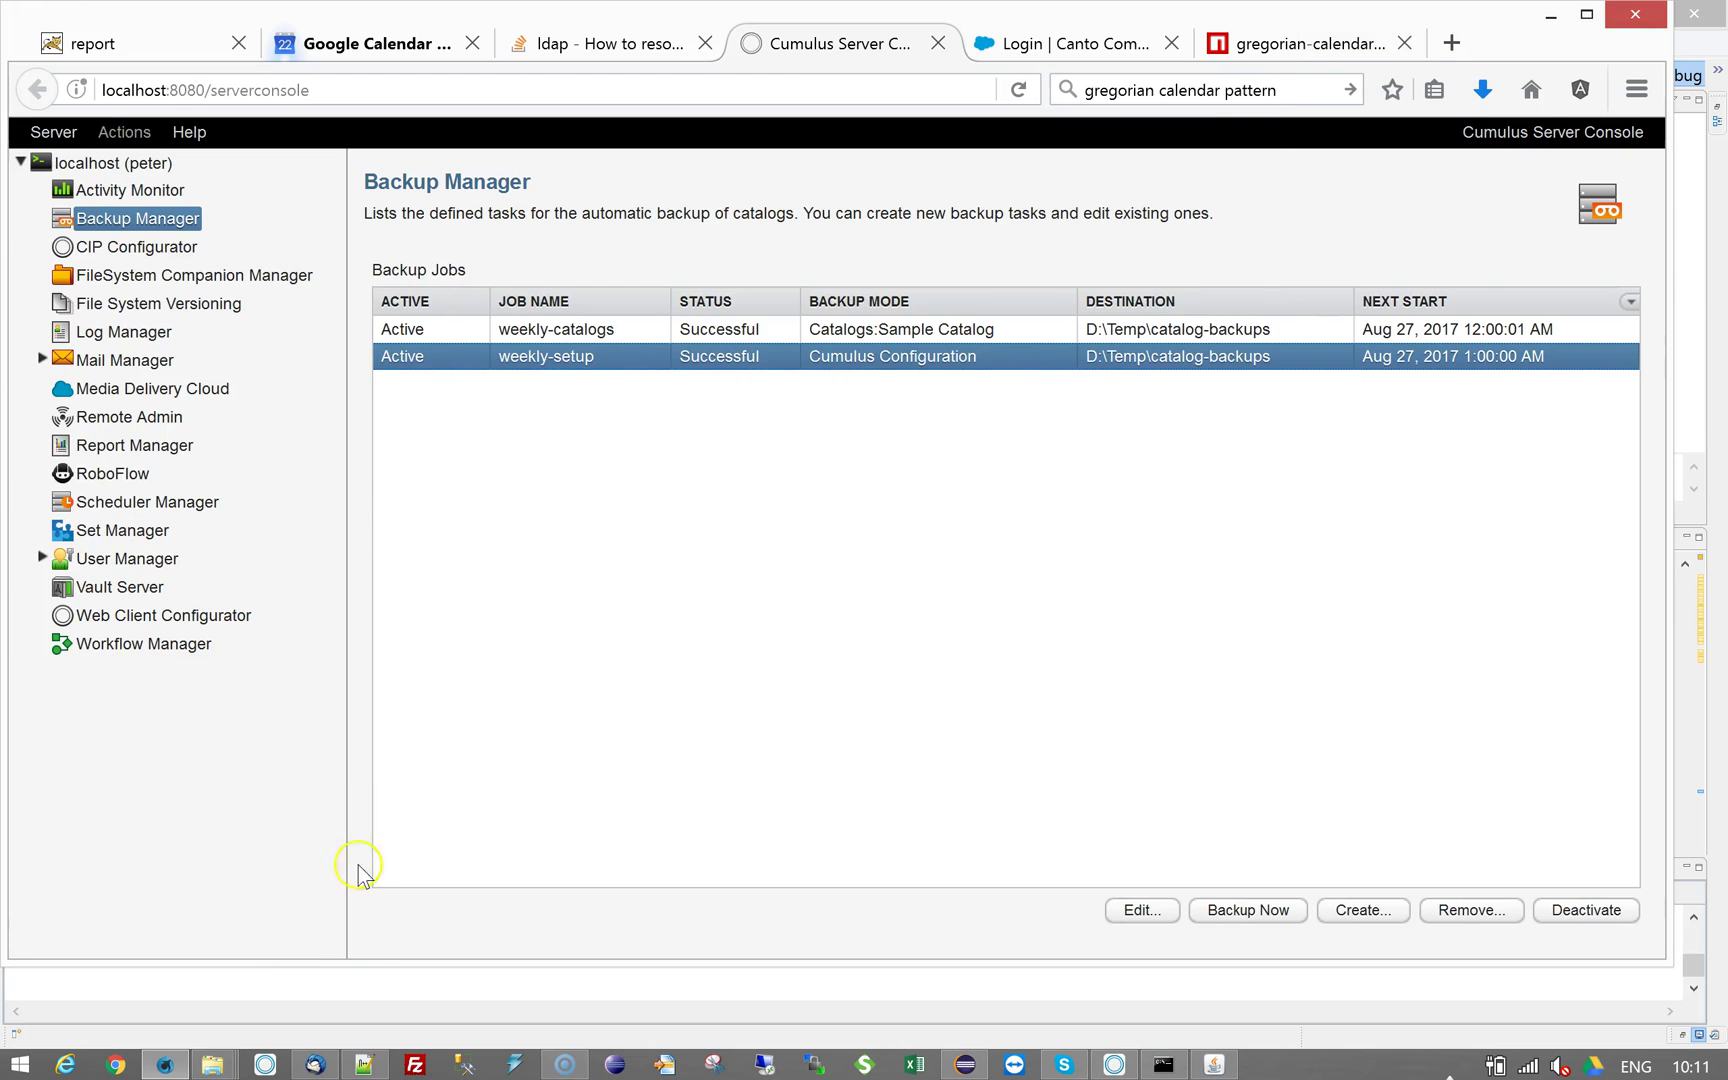
pyautogui.click(112, 474)
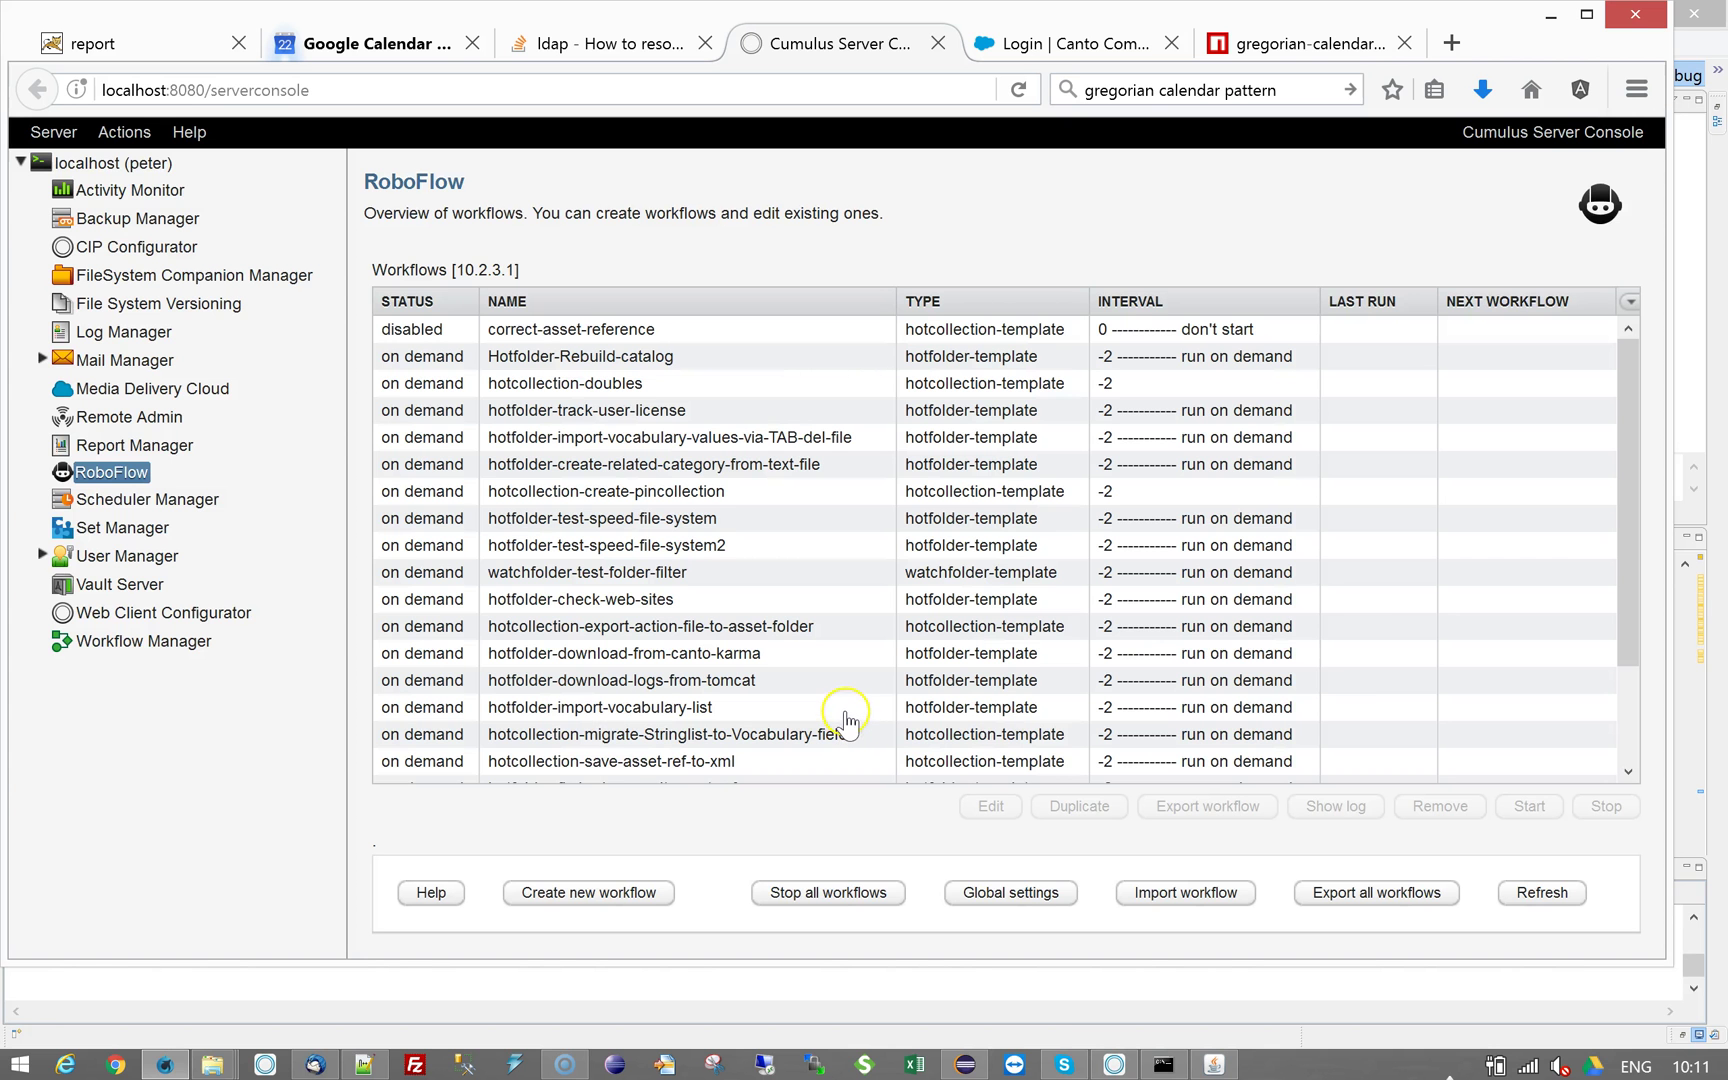
pyautogui.scroll(-2, 1622, 720)
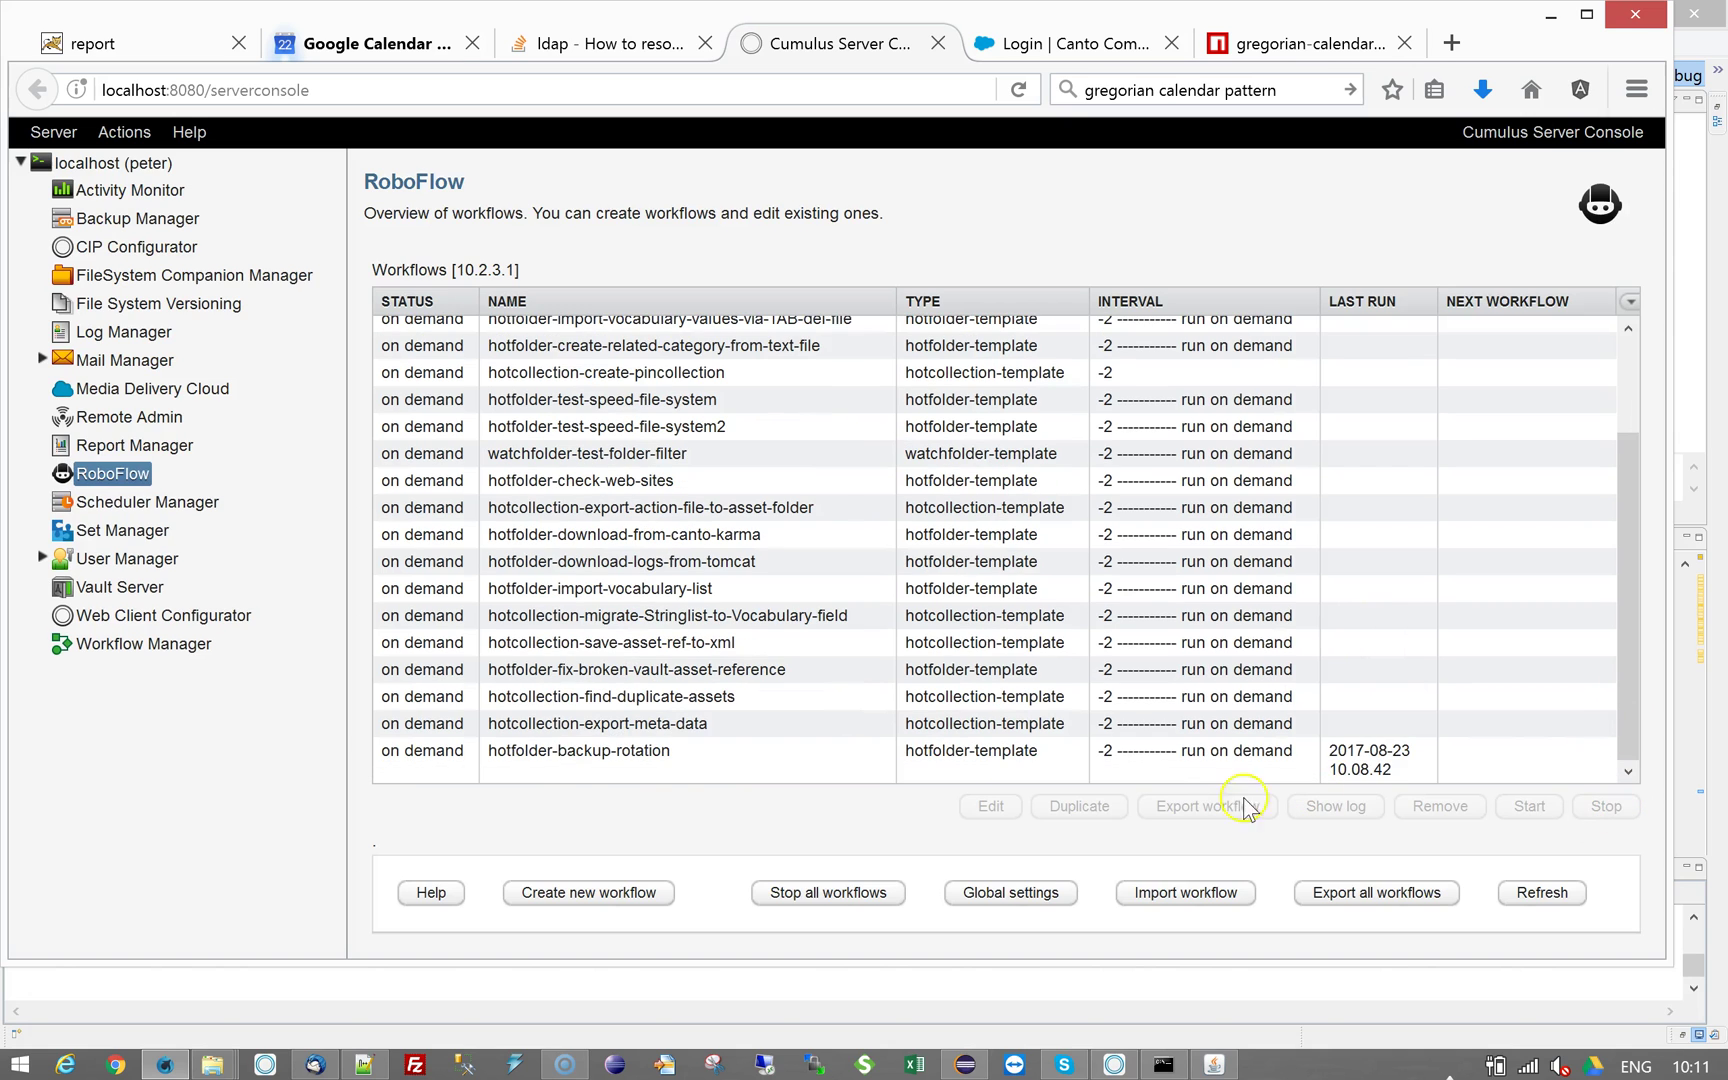
pyautogui.click(572, 758)
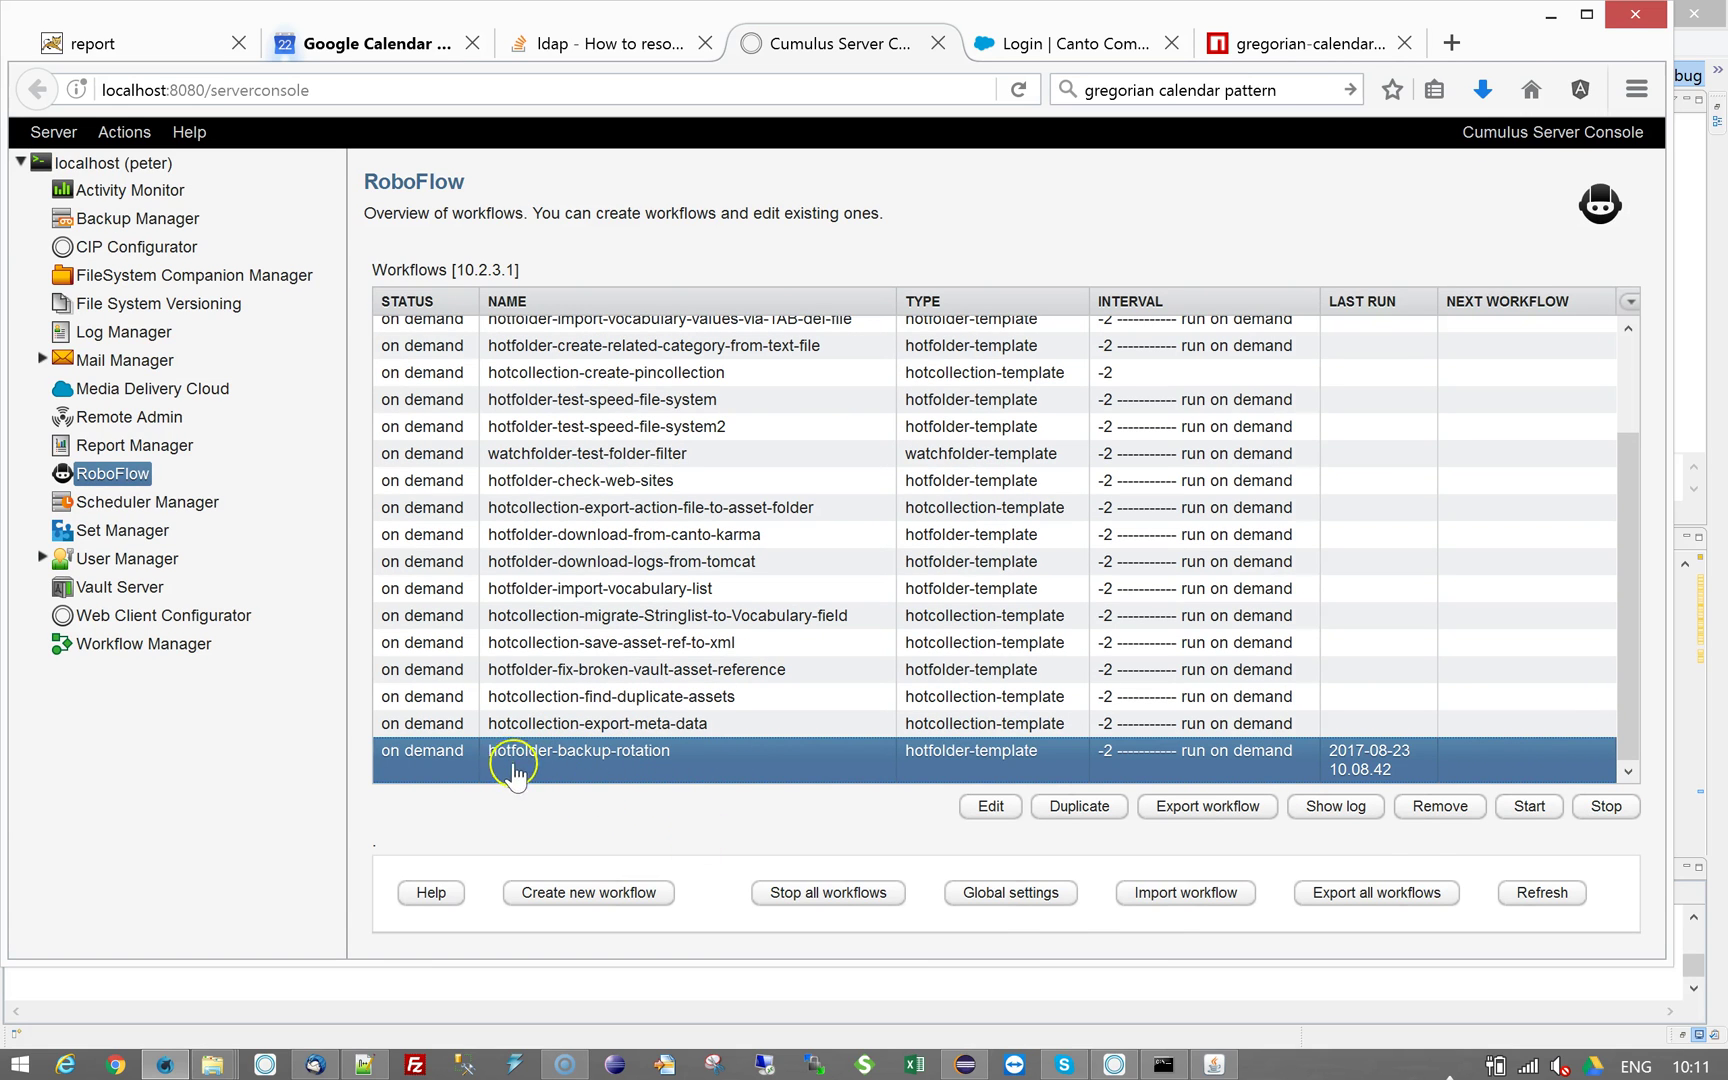
pyautogui.click(1529, 808)
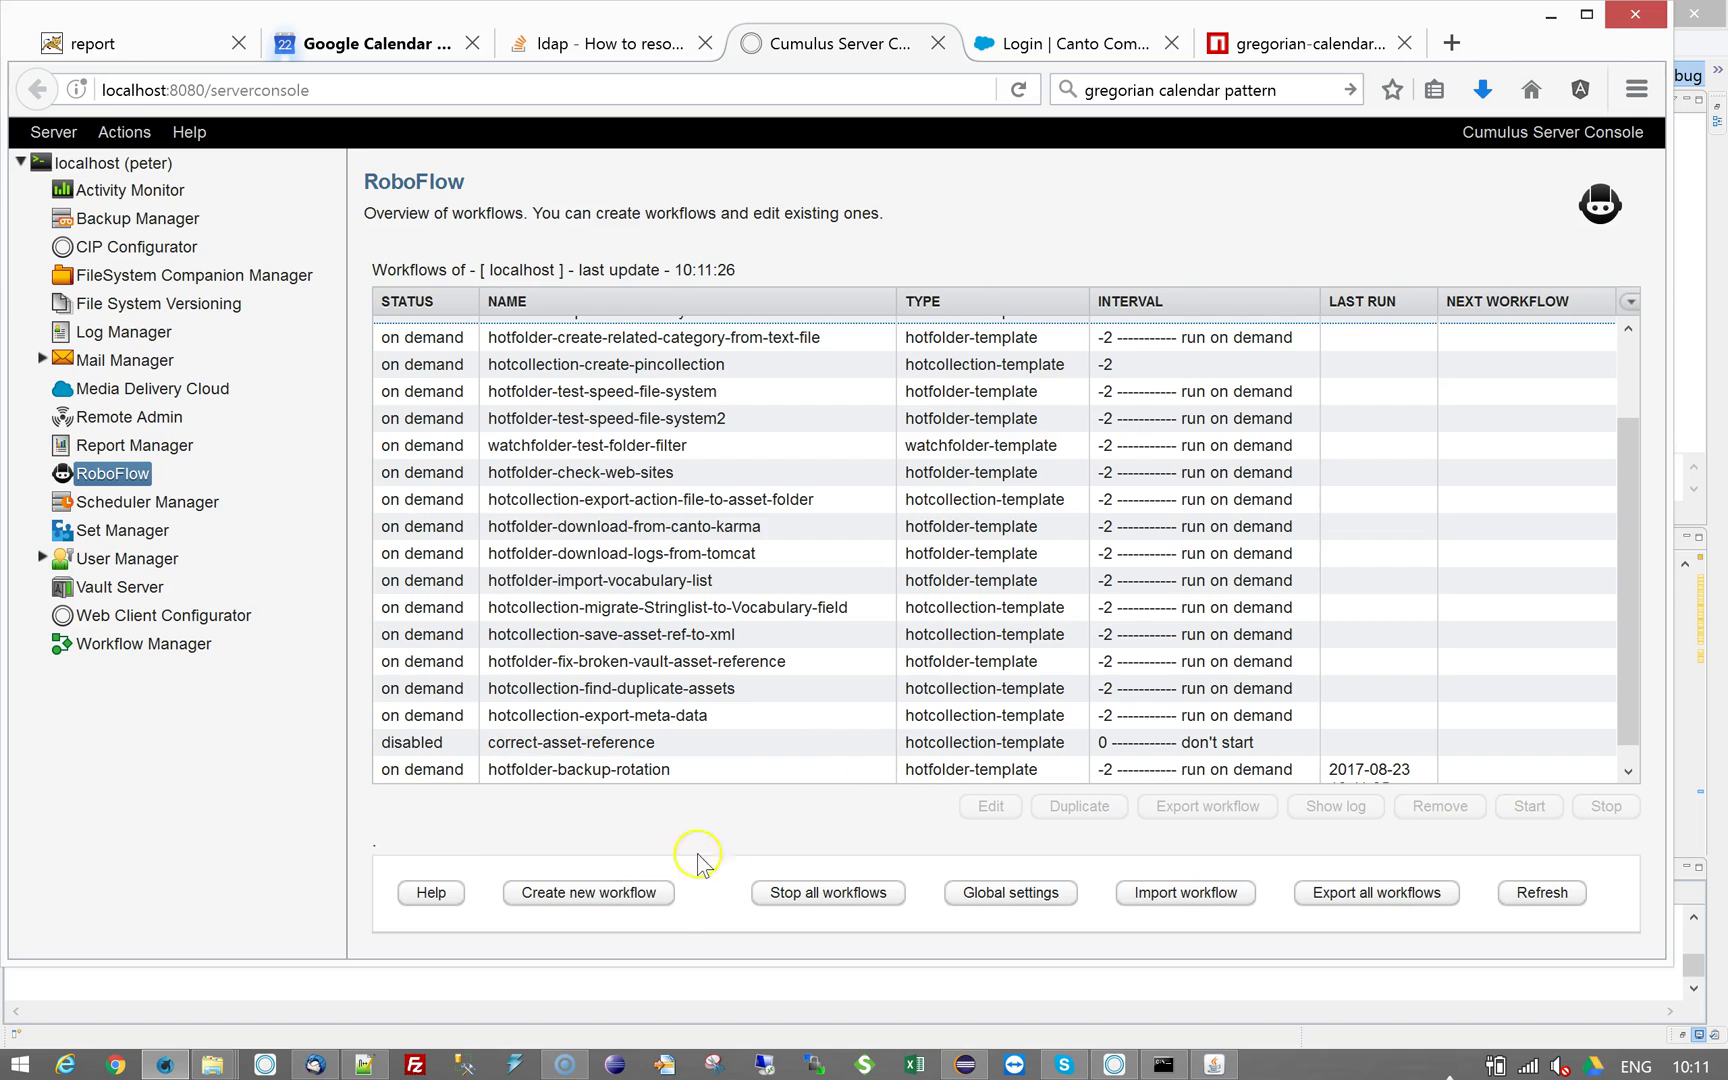
pyautogui.click(688, 772)
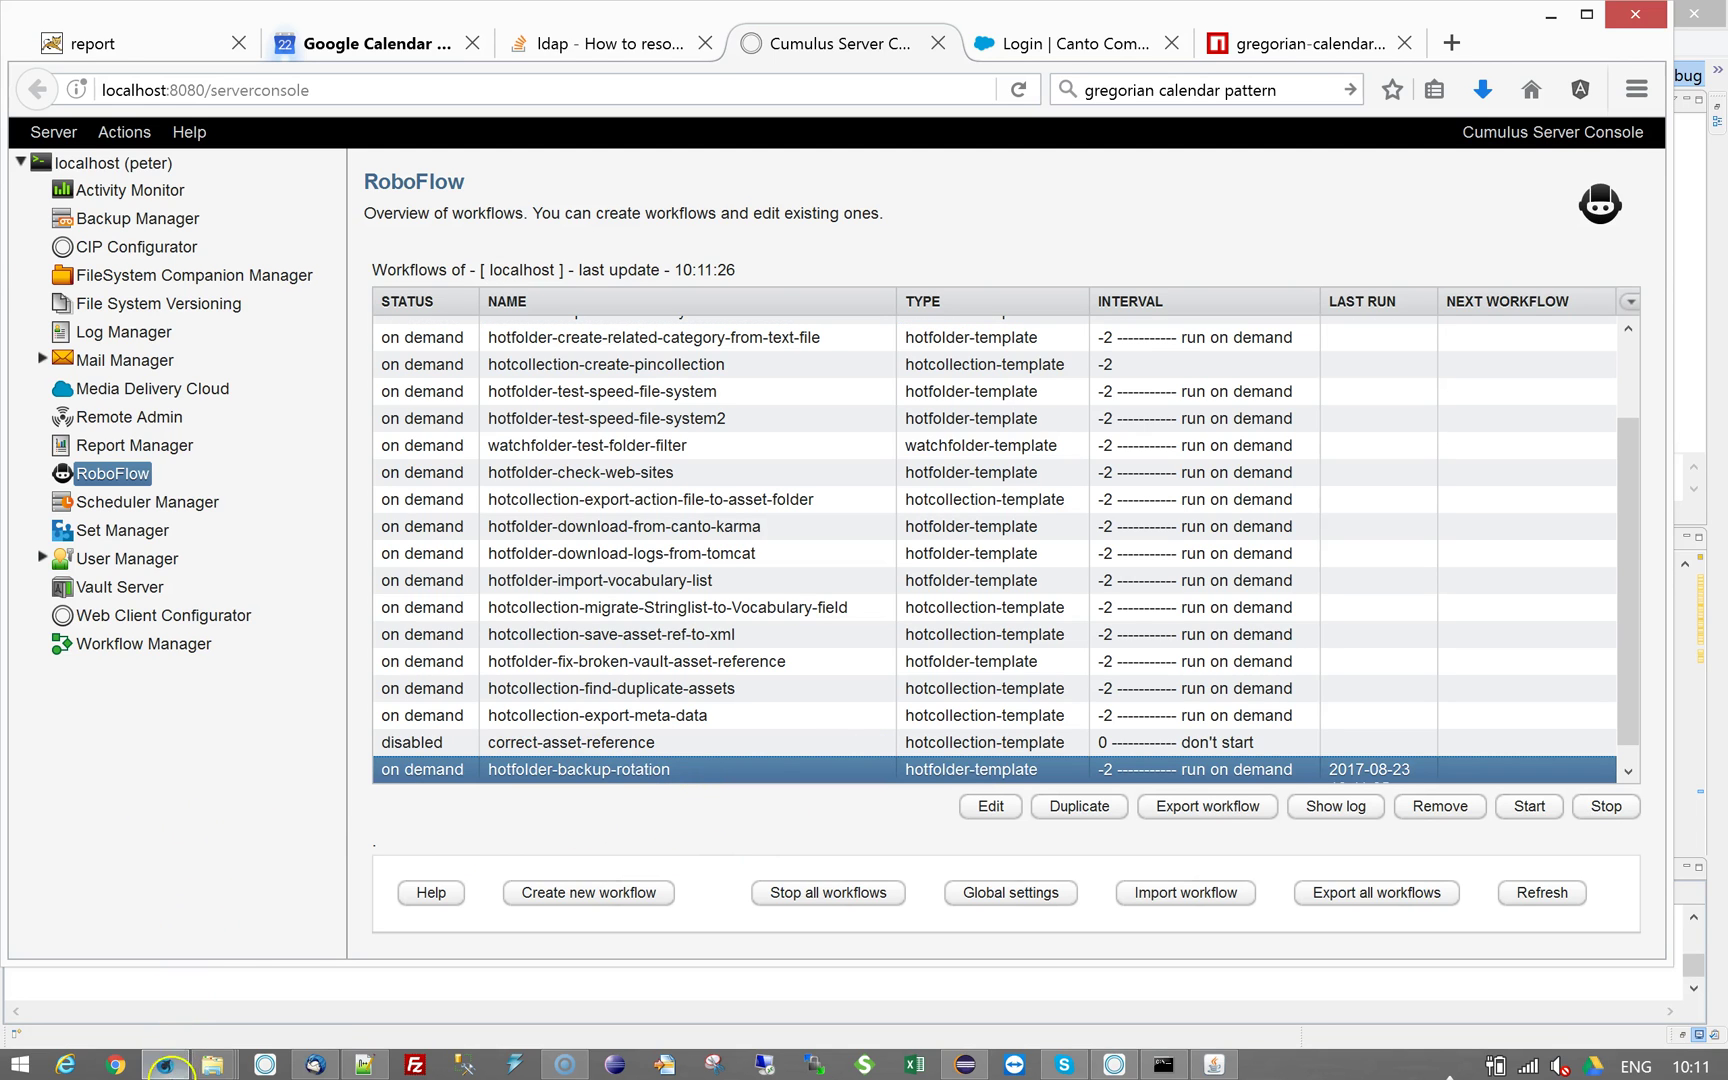
# Switch to the catalog-backups folder in File Explorer and inspect the week suffixes of the rotated Sample Catalog and conf.zip backups.
pyautogui.moveTo(212, 1066)
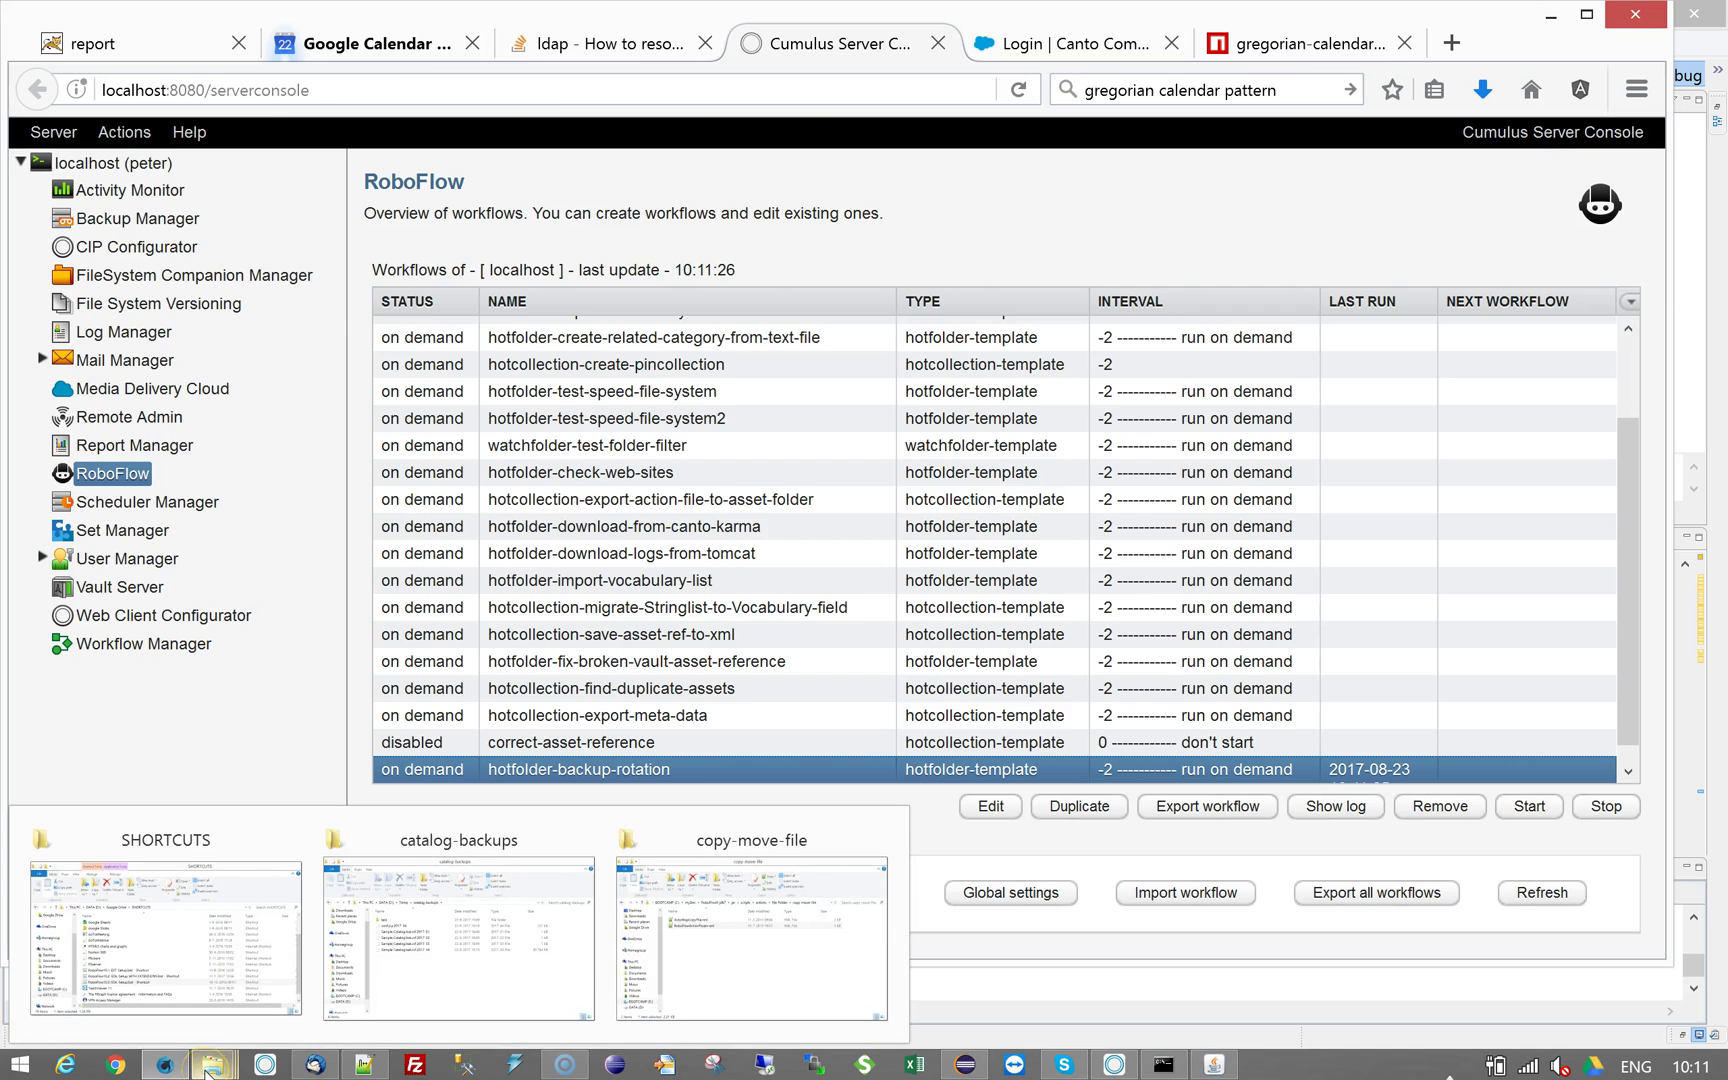
pyautogui.click(428, 1012)
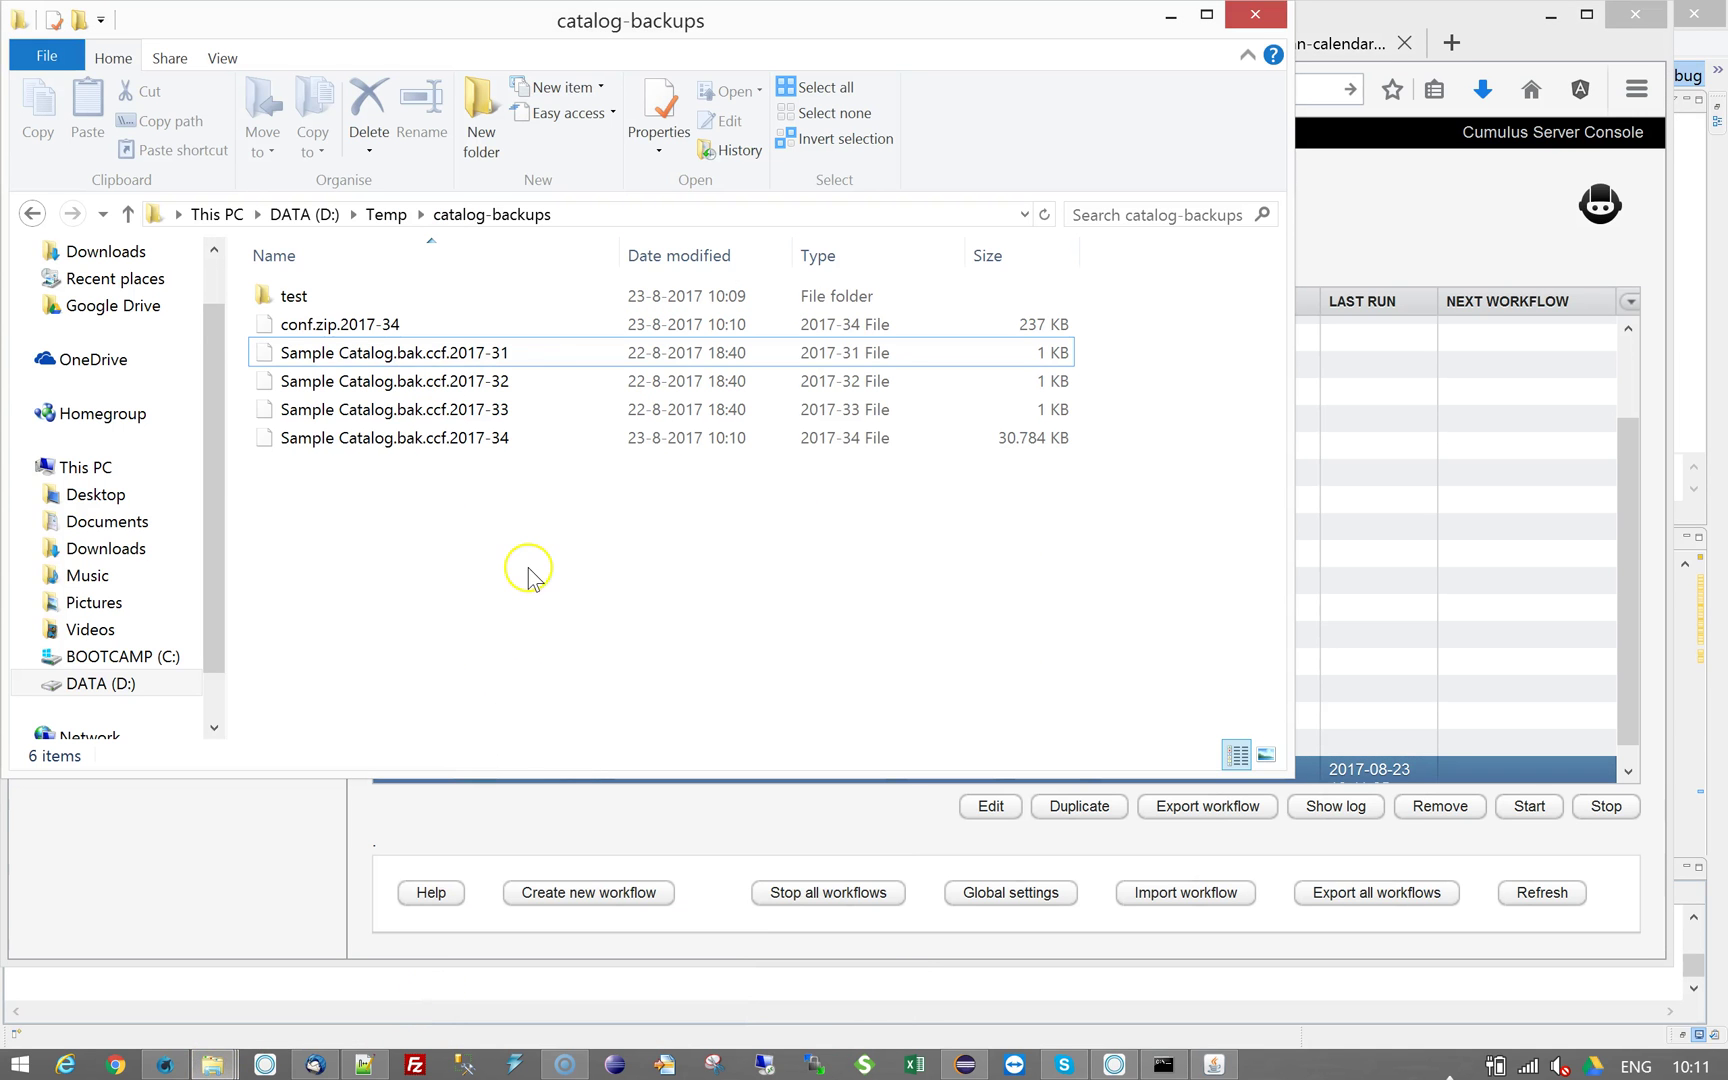
pyautogui.click(268, 441)
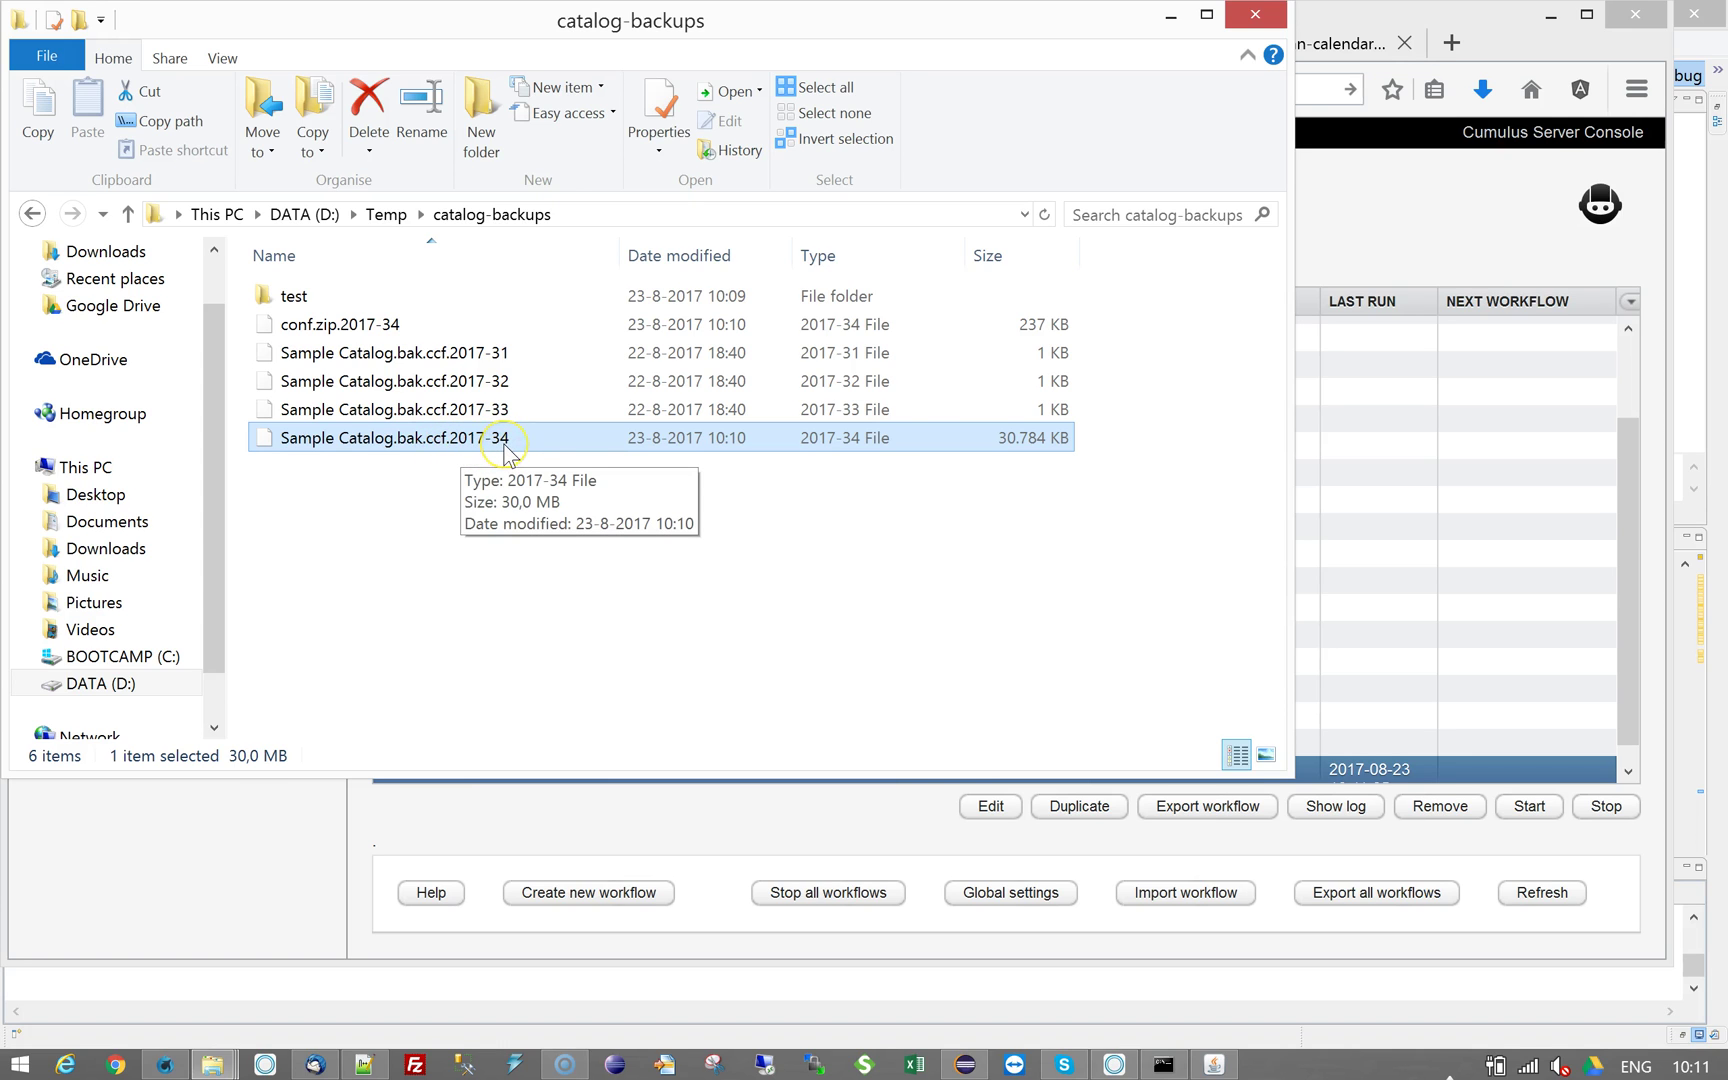
pyautogui.click(265, 333)
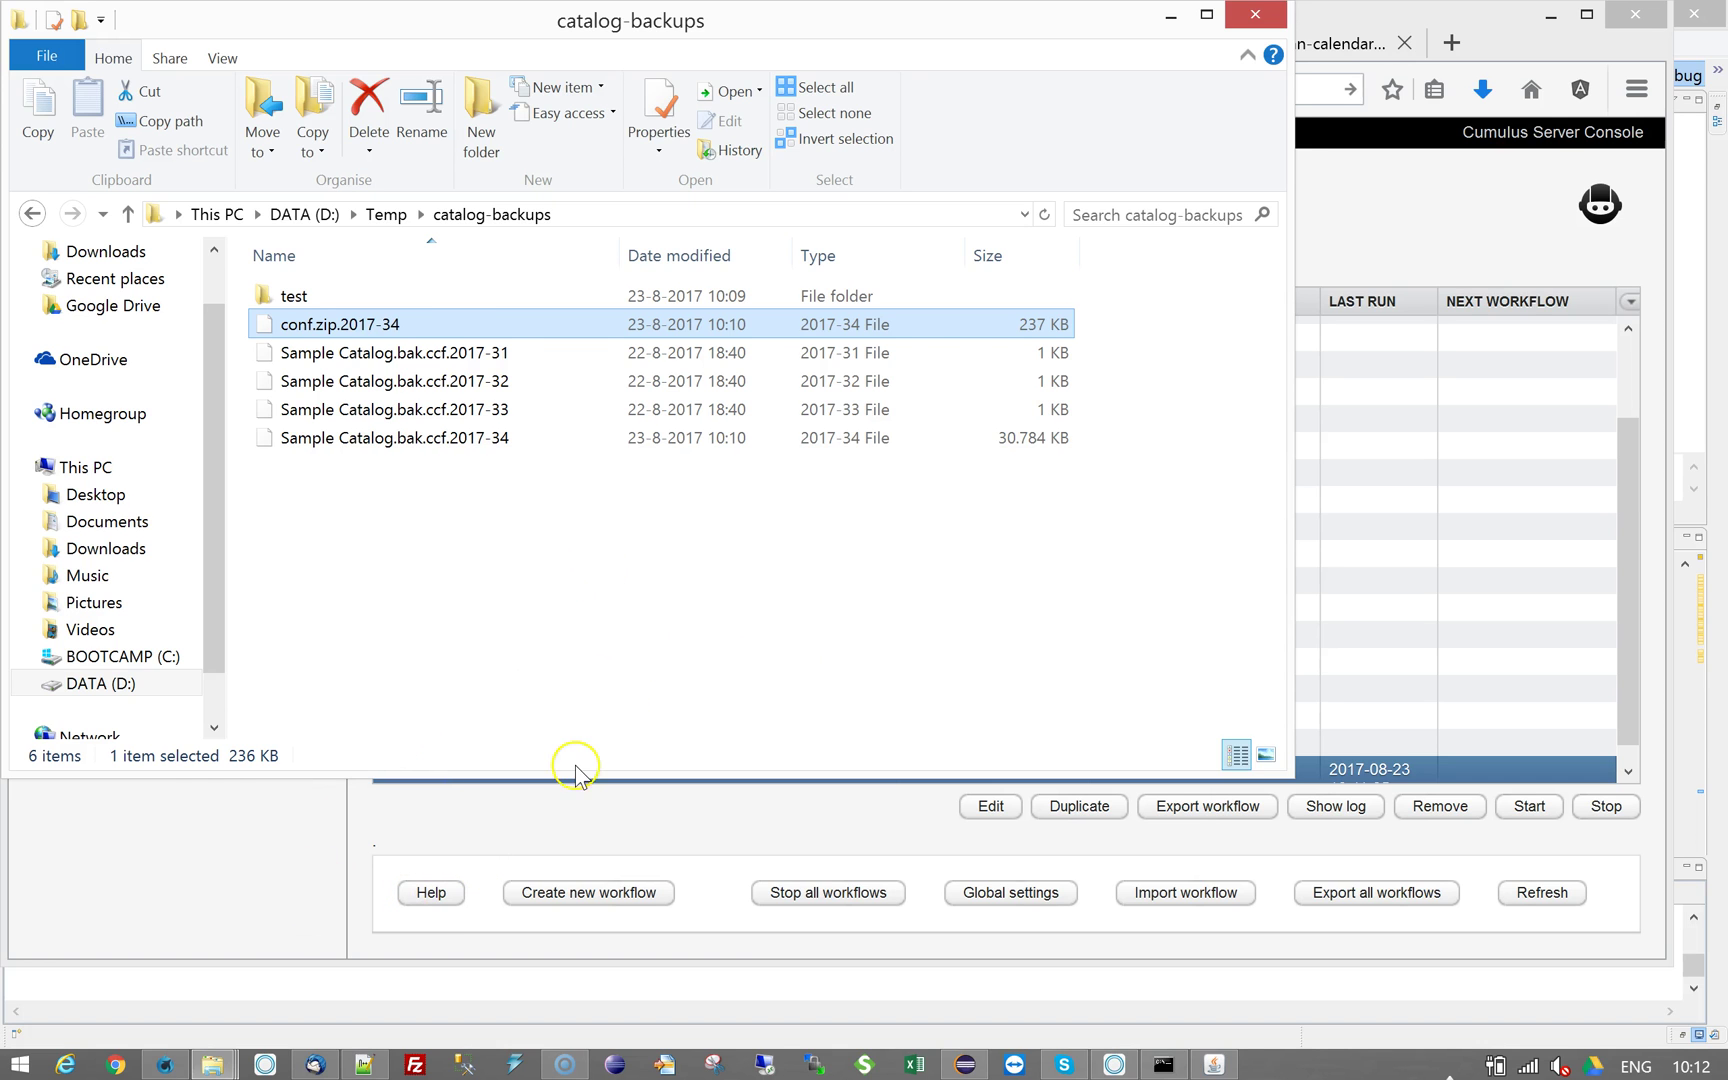
# Reopen the catalog-backups folder in File Explorer and go through the Sample Catalog backups from week 2017-31 to 2017-34.
pyautogui.click(665, 804)
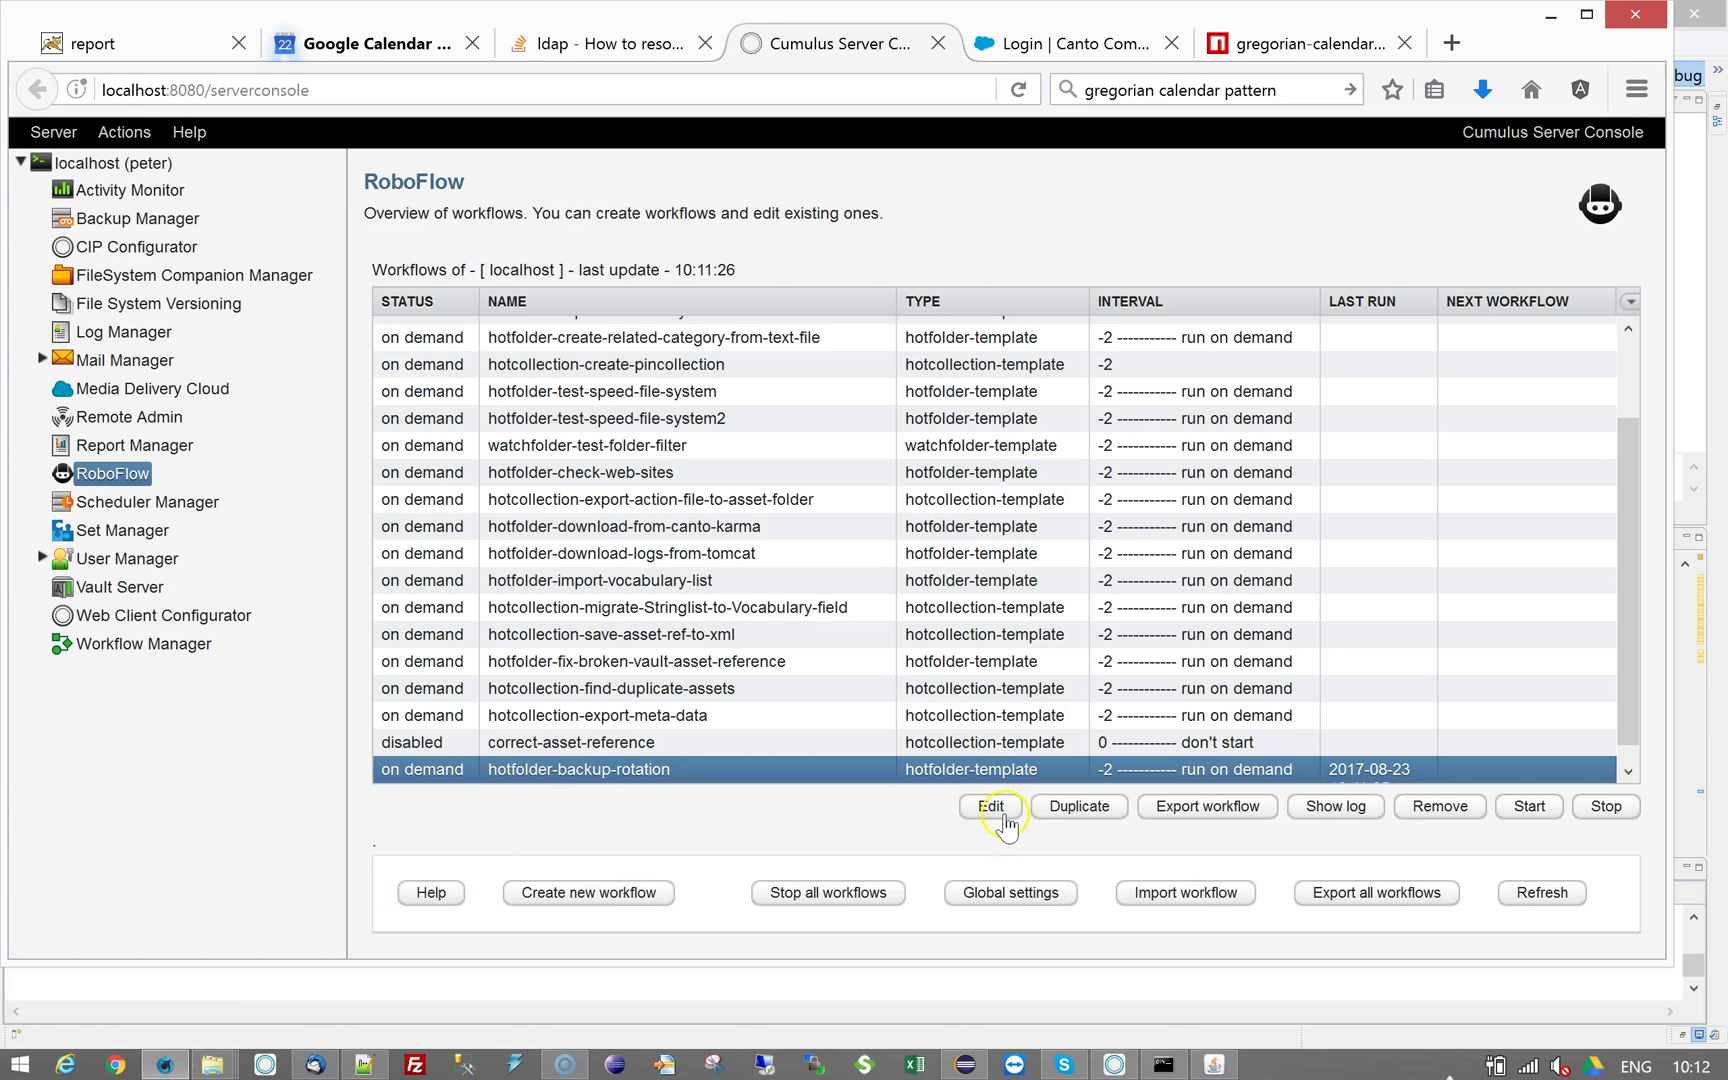
pyautogui.moveTo(210, 1068)
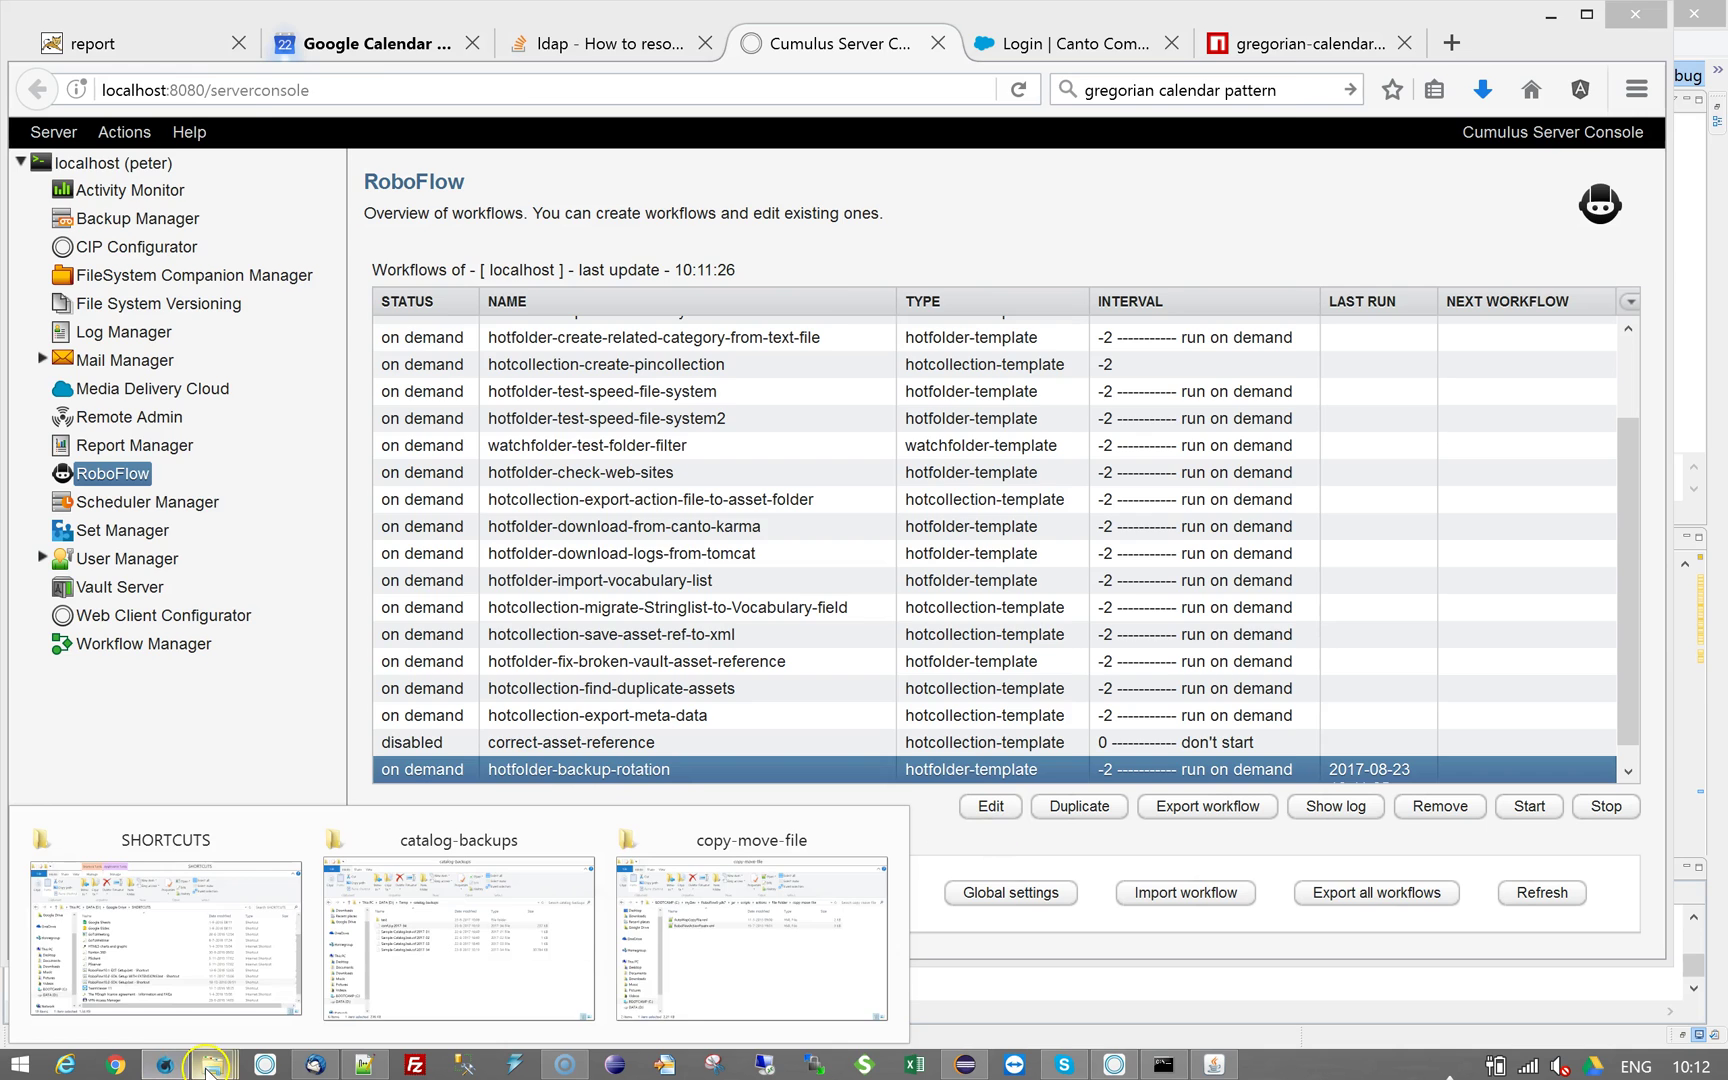
pyautogui.click(445, 980)
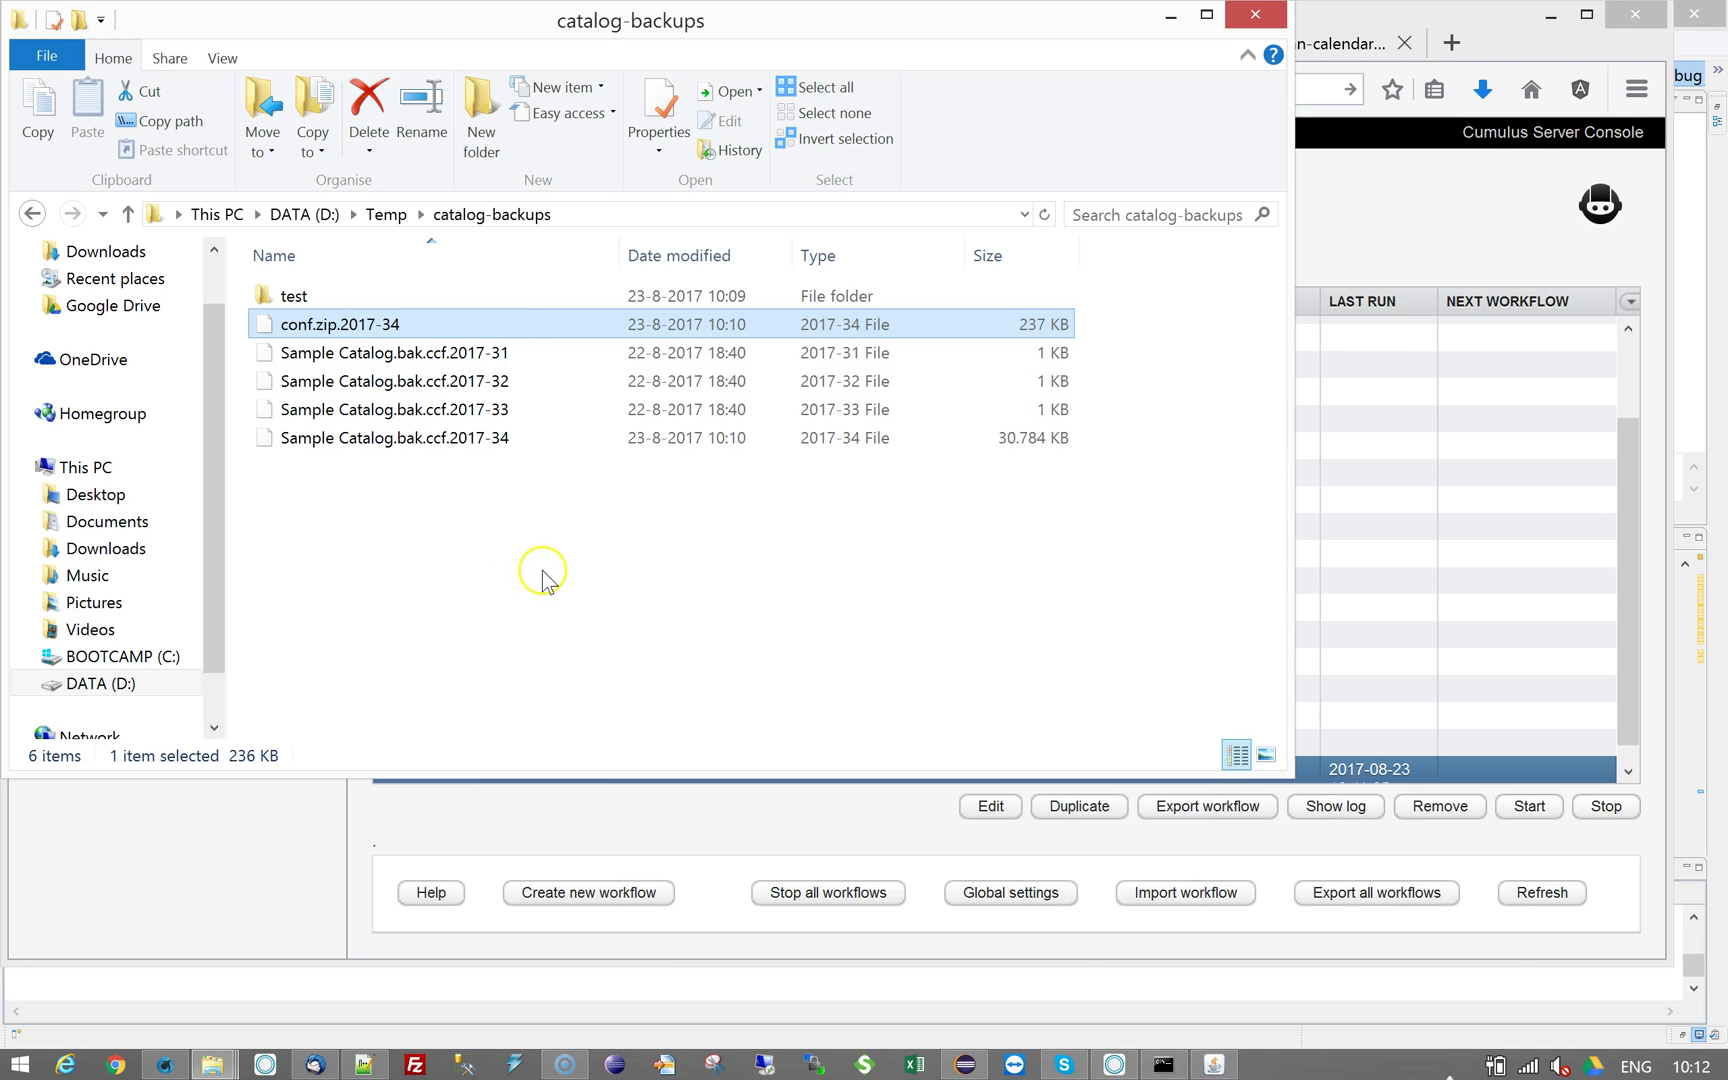
pyautogui.click(262, 360)
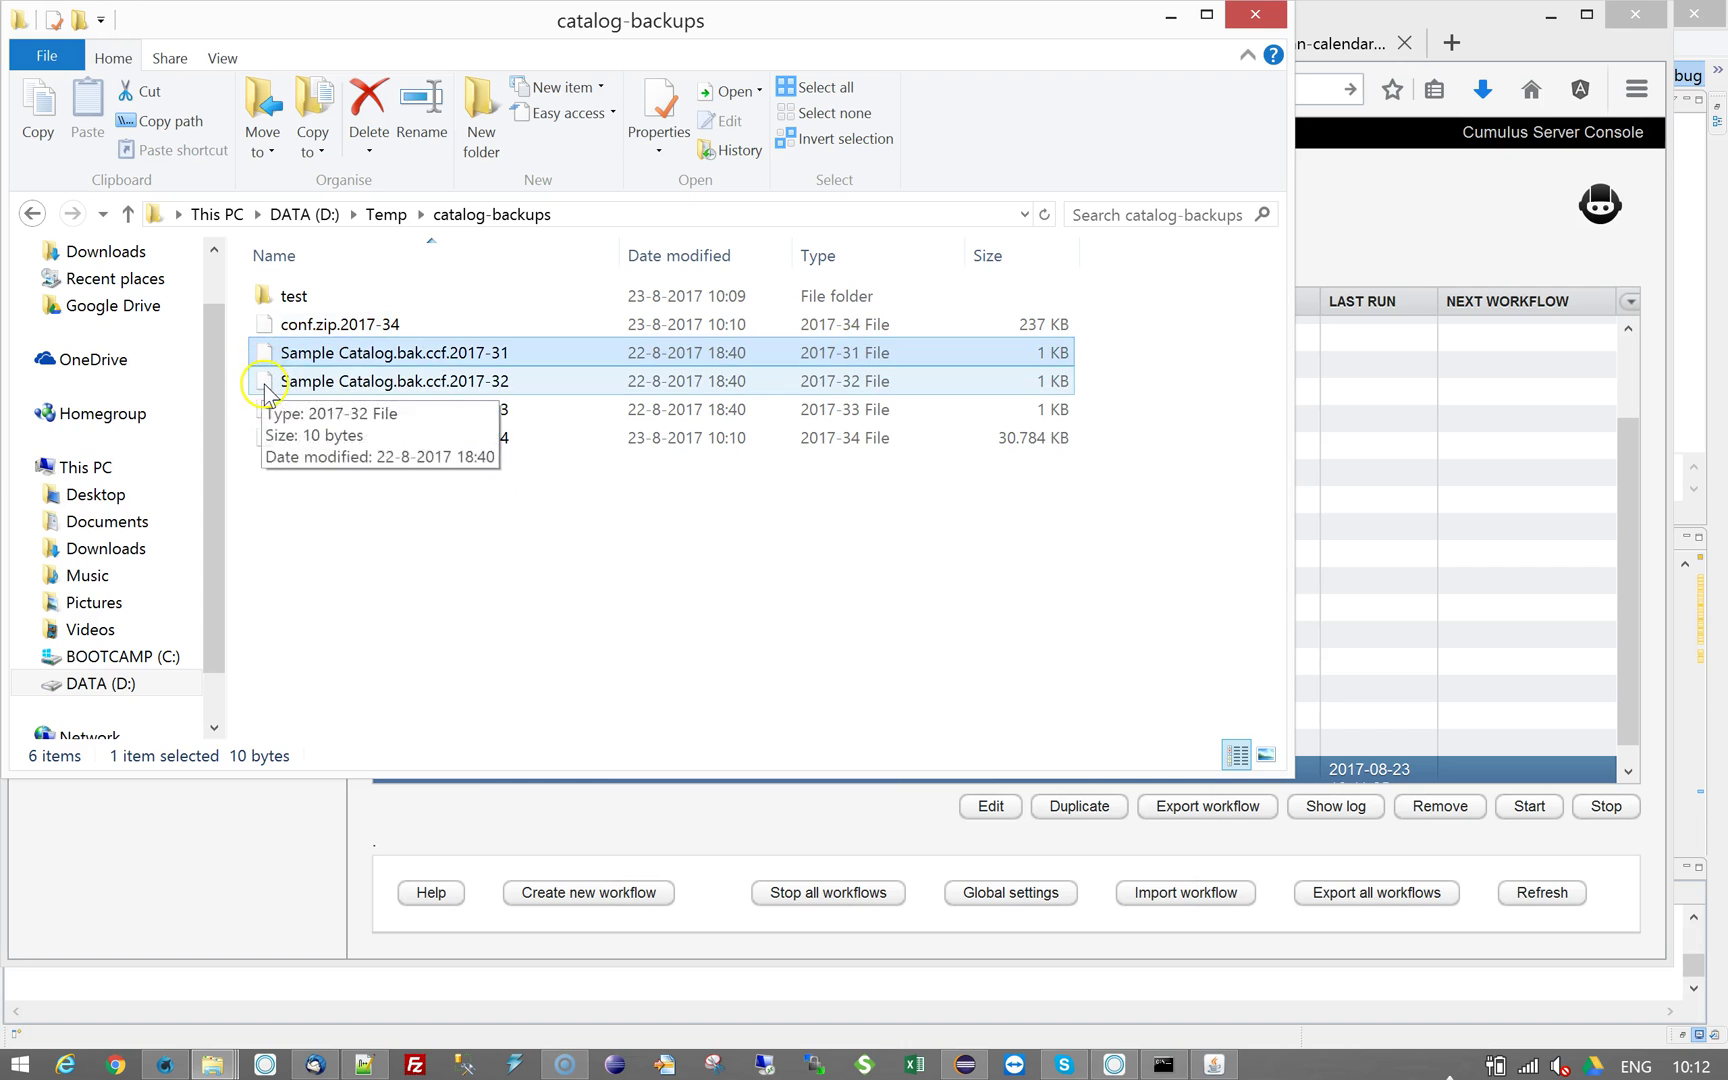
pyautogui.click(262, 385)
pyautogui.click(262, 412)
pyautogui.click(265, 443)
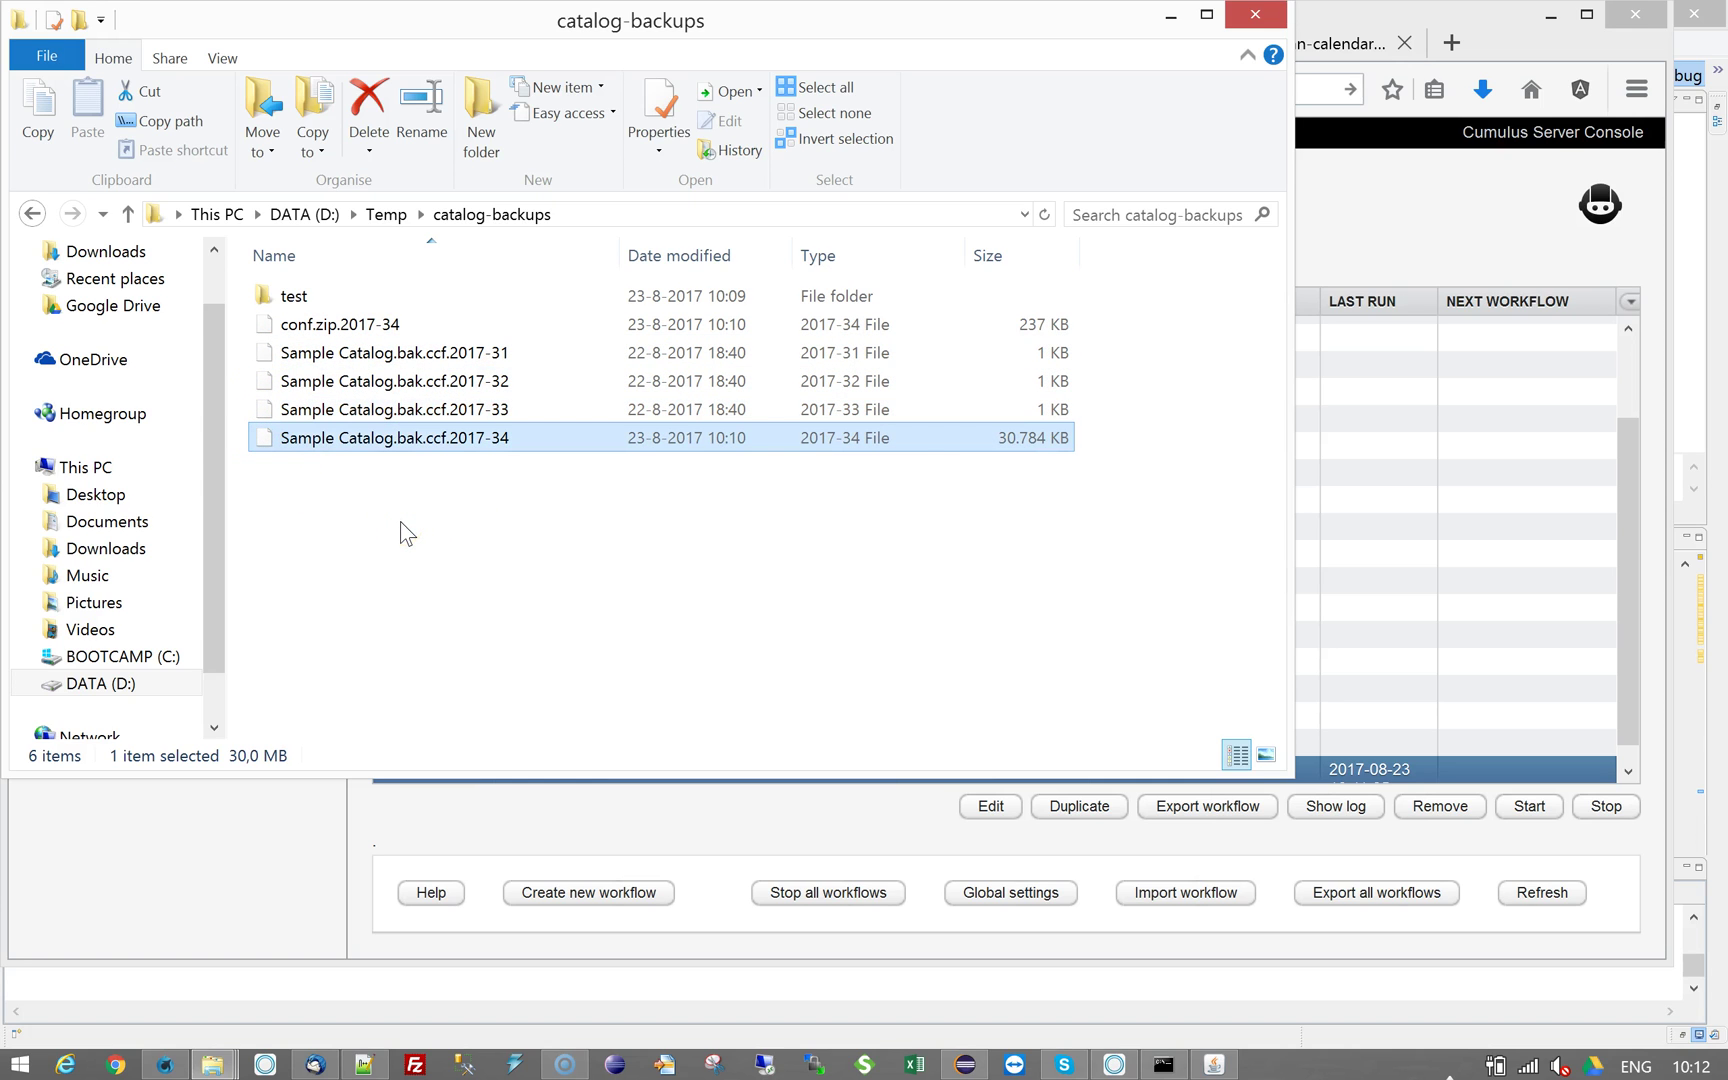
pyautogui.click(408, 522)
pyautogui.click(342, 618)
pyautogui.click(506, 696)
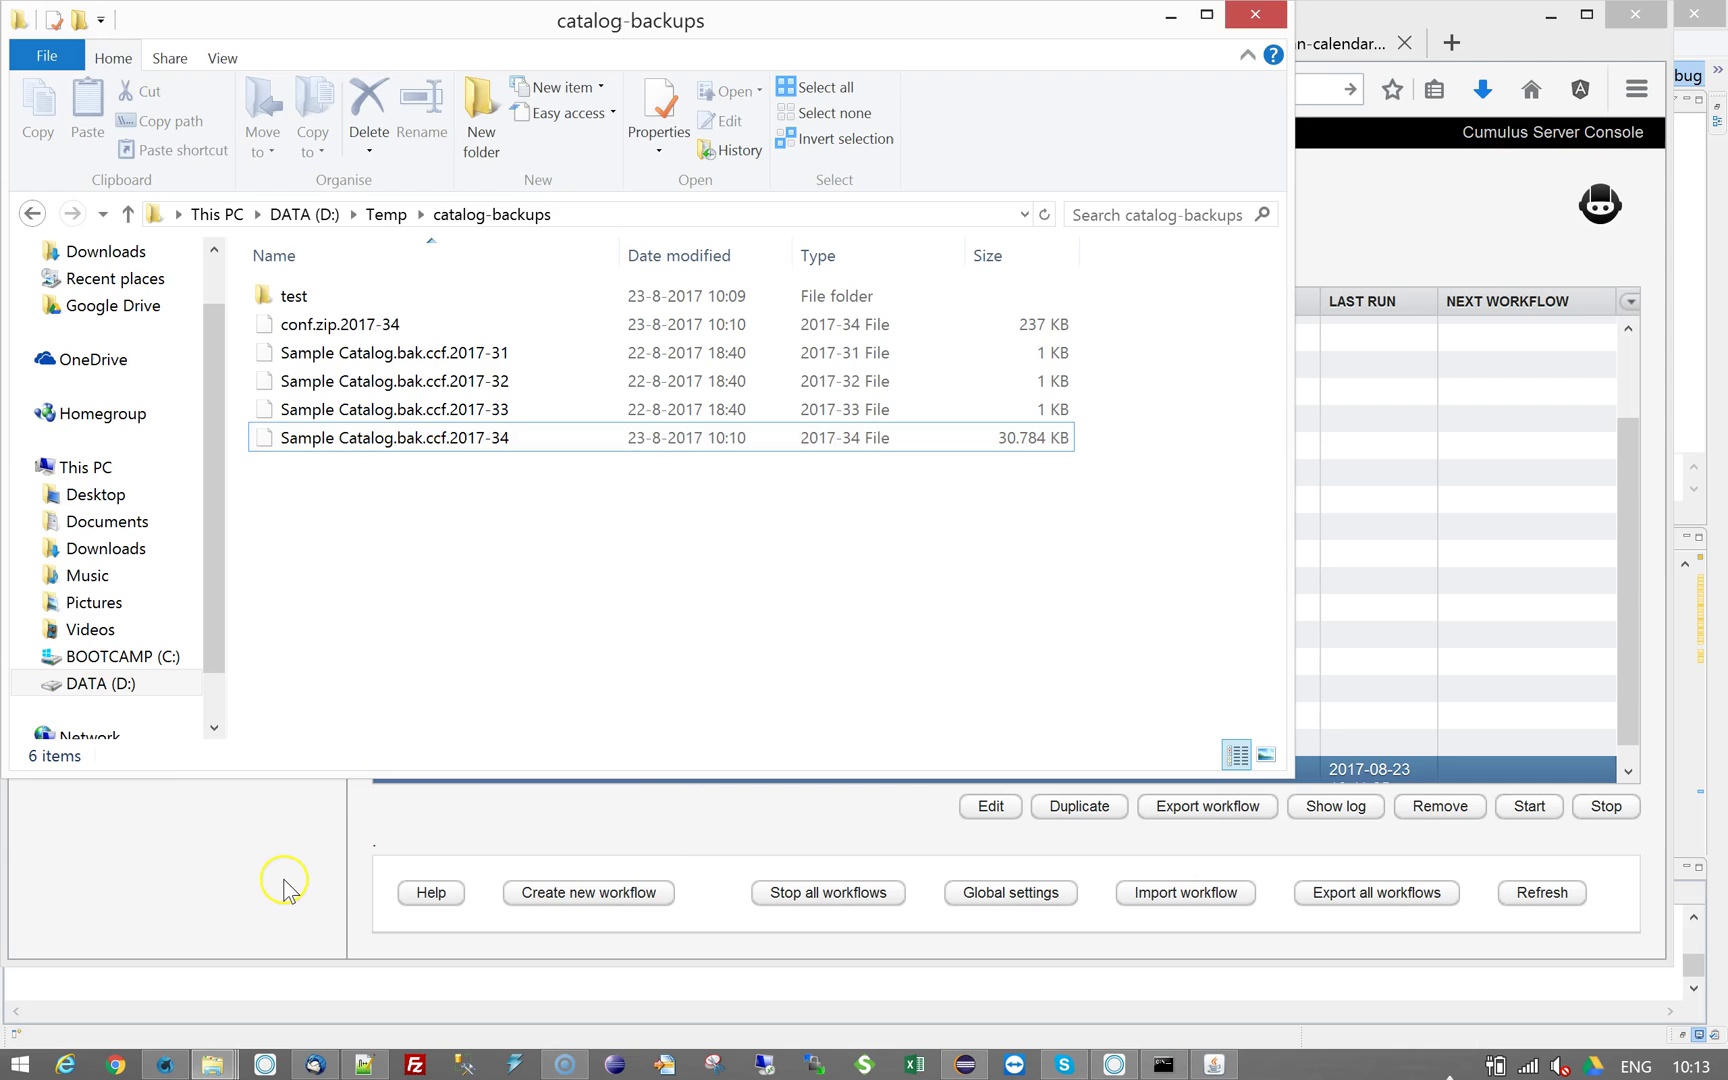
# Bring the catalog-backups folder back up and compare the 2017-34 Sample Catalog backup with the 2017-33 and 2017-31 versions.
pyautogui.click(290, 890)
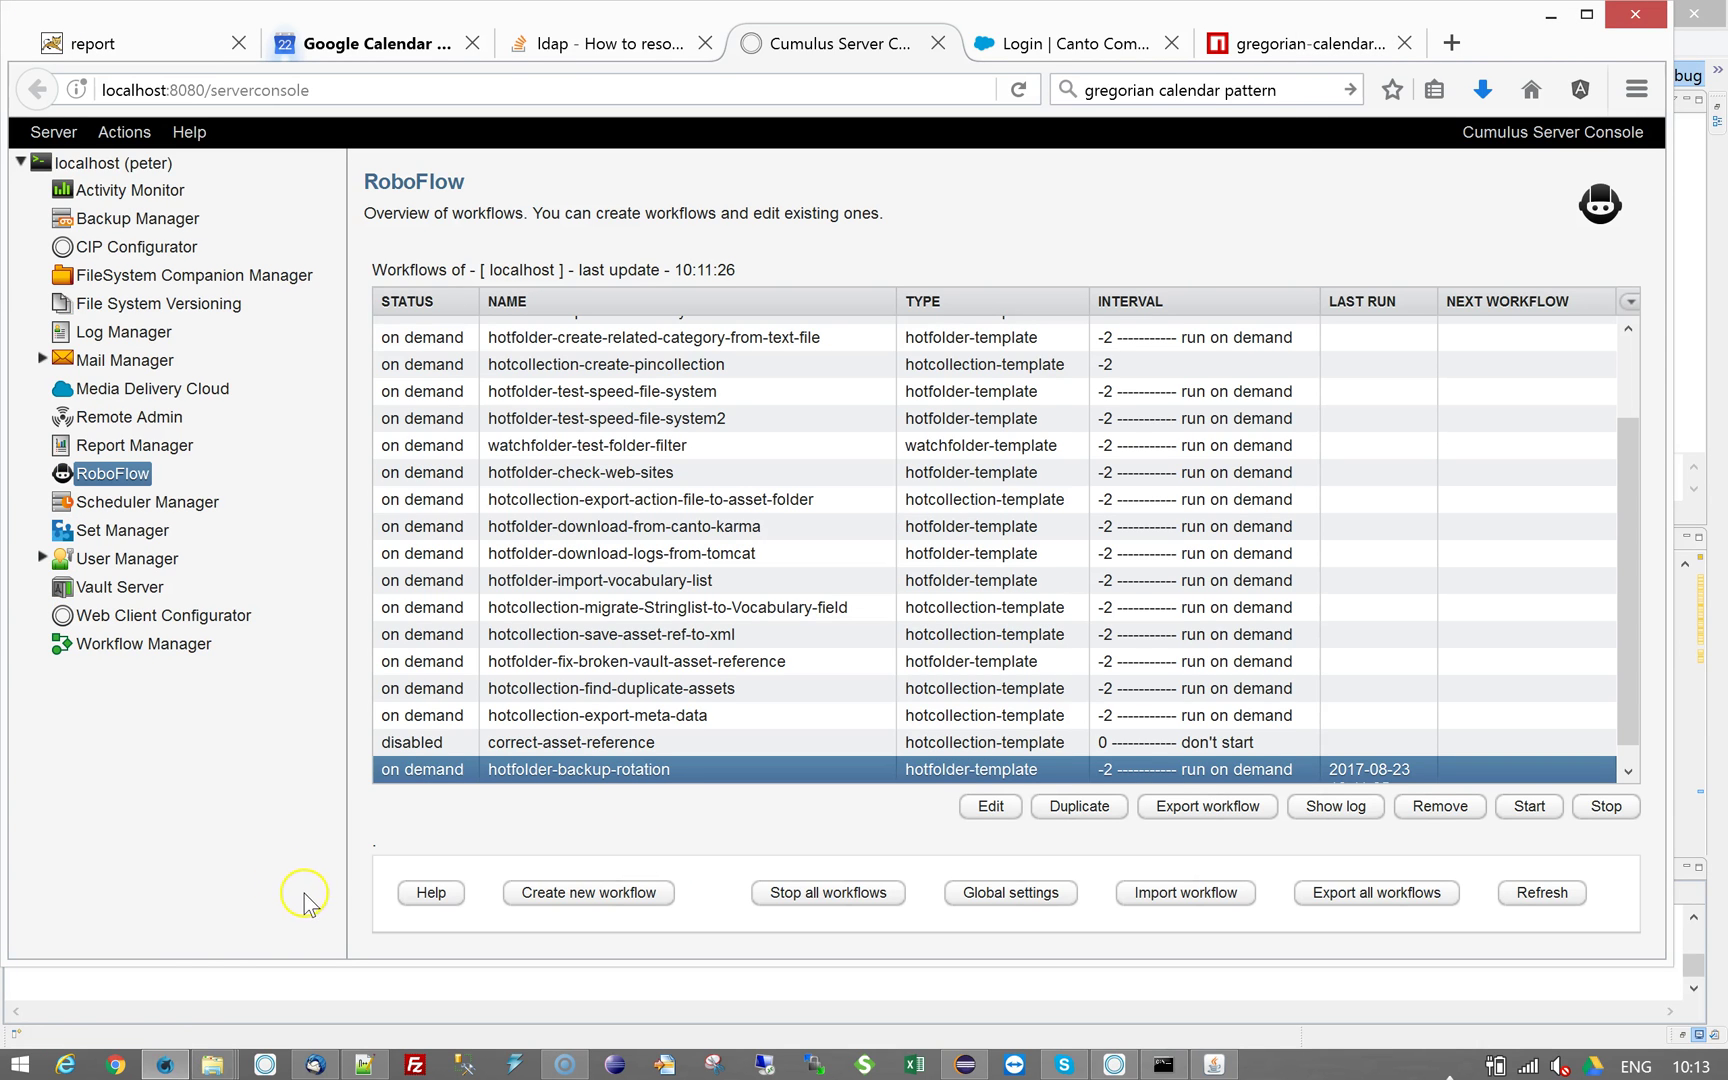
pyautogui.moveTo(212, 1064)
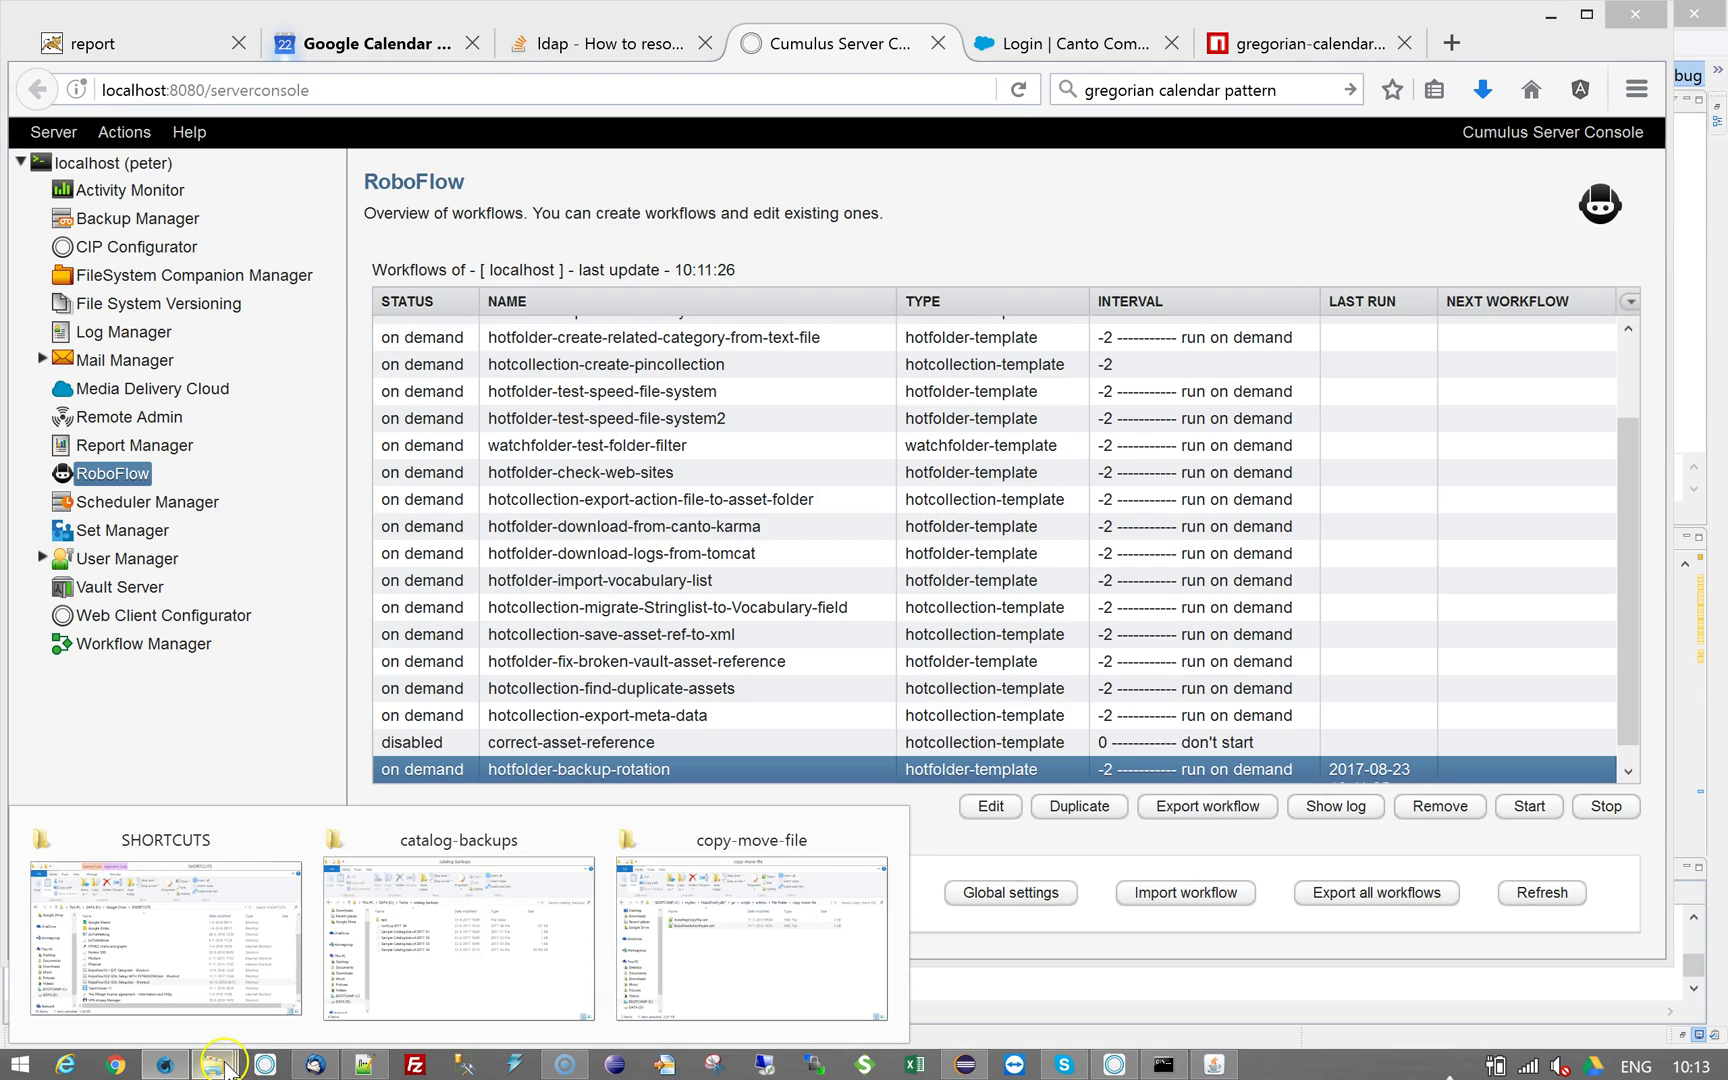
pyautogui.click(398, 997)
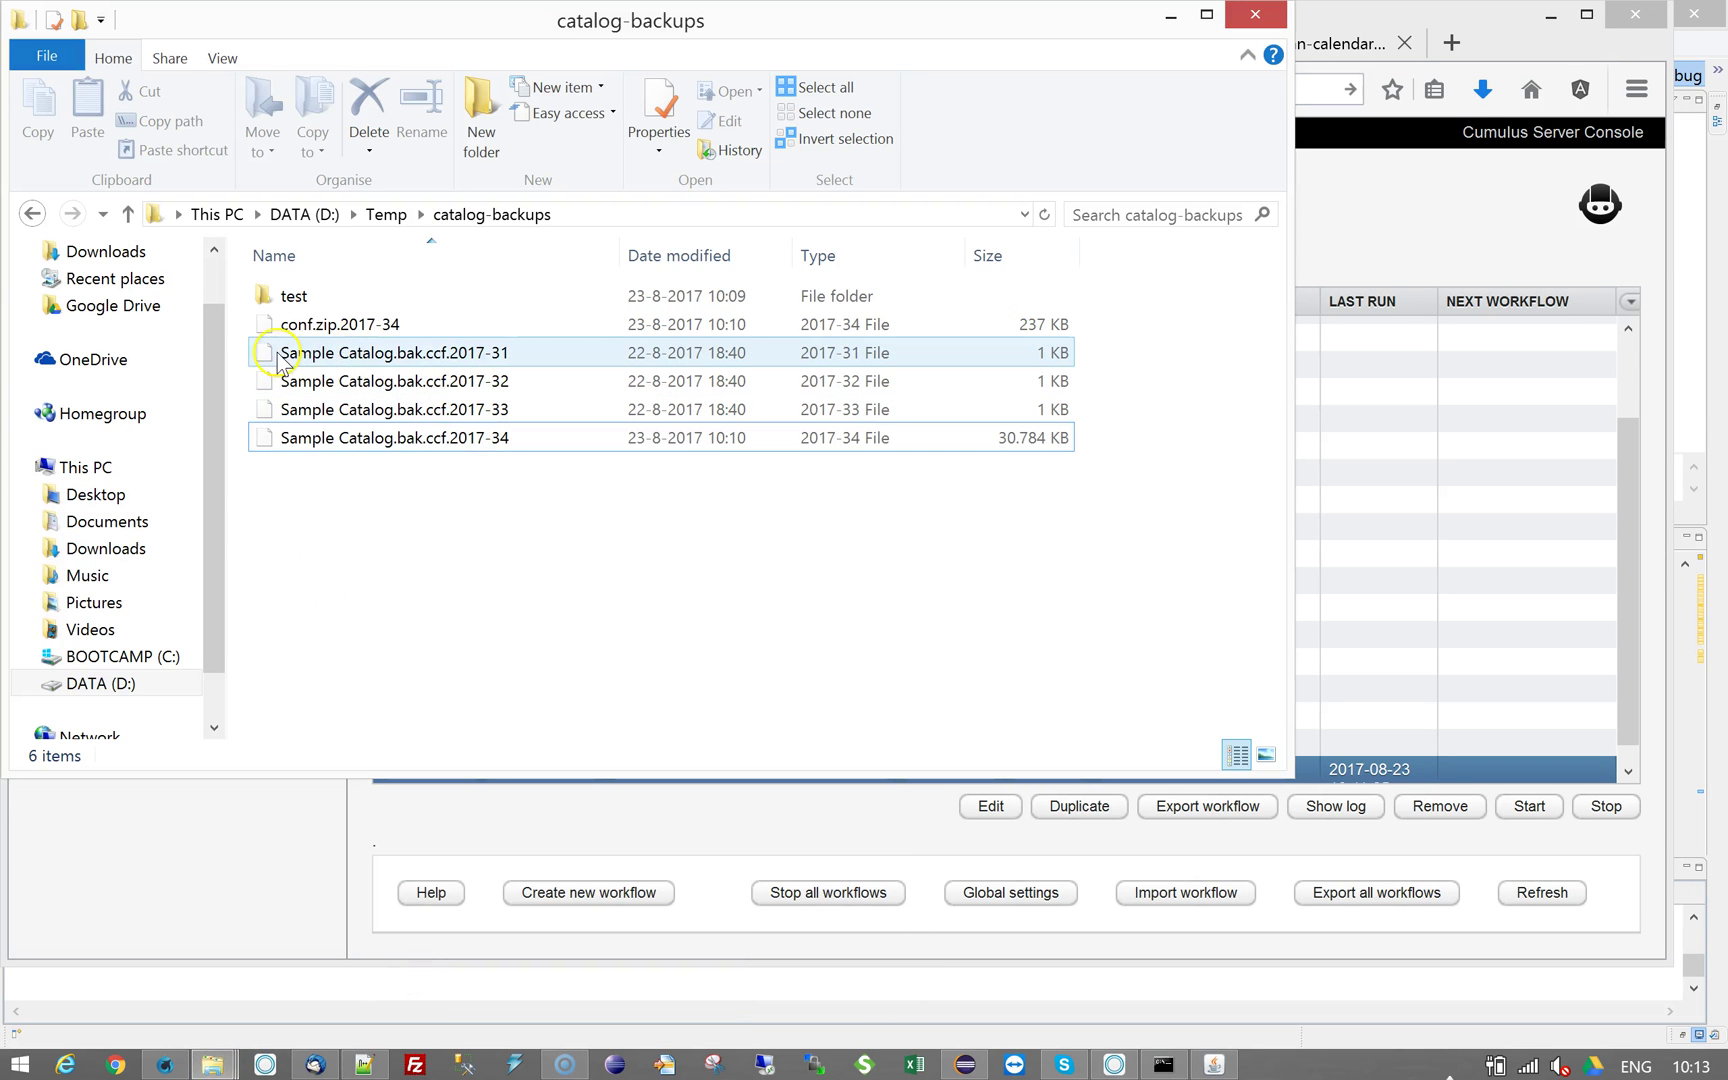
pyautogui.click(268, 440)
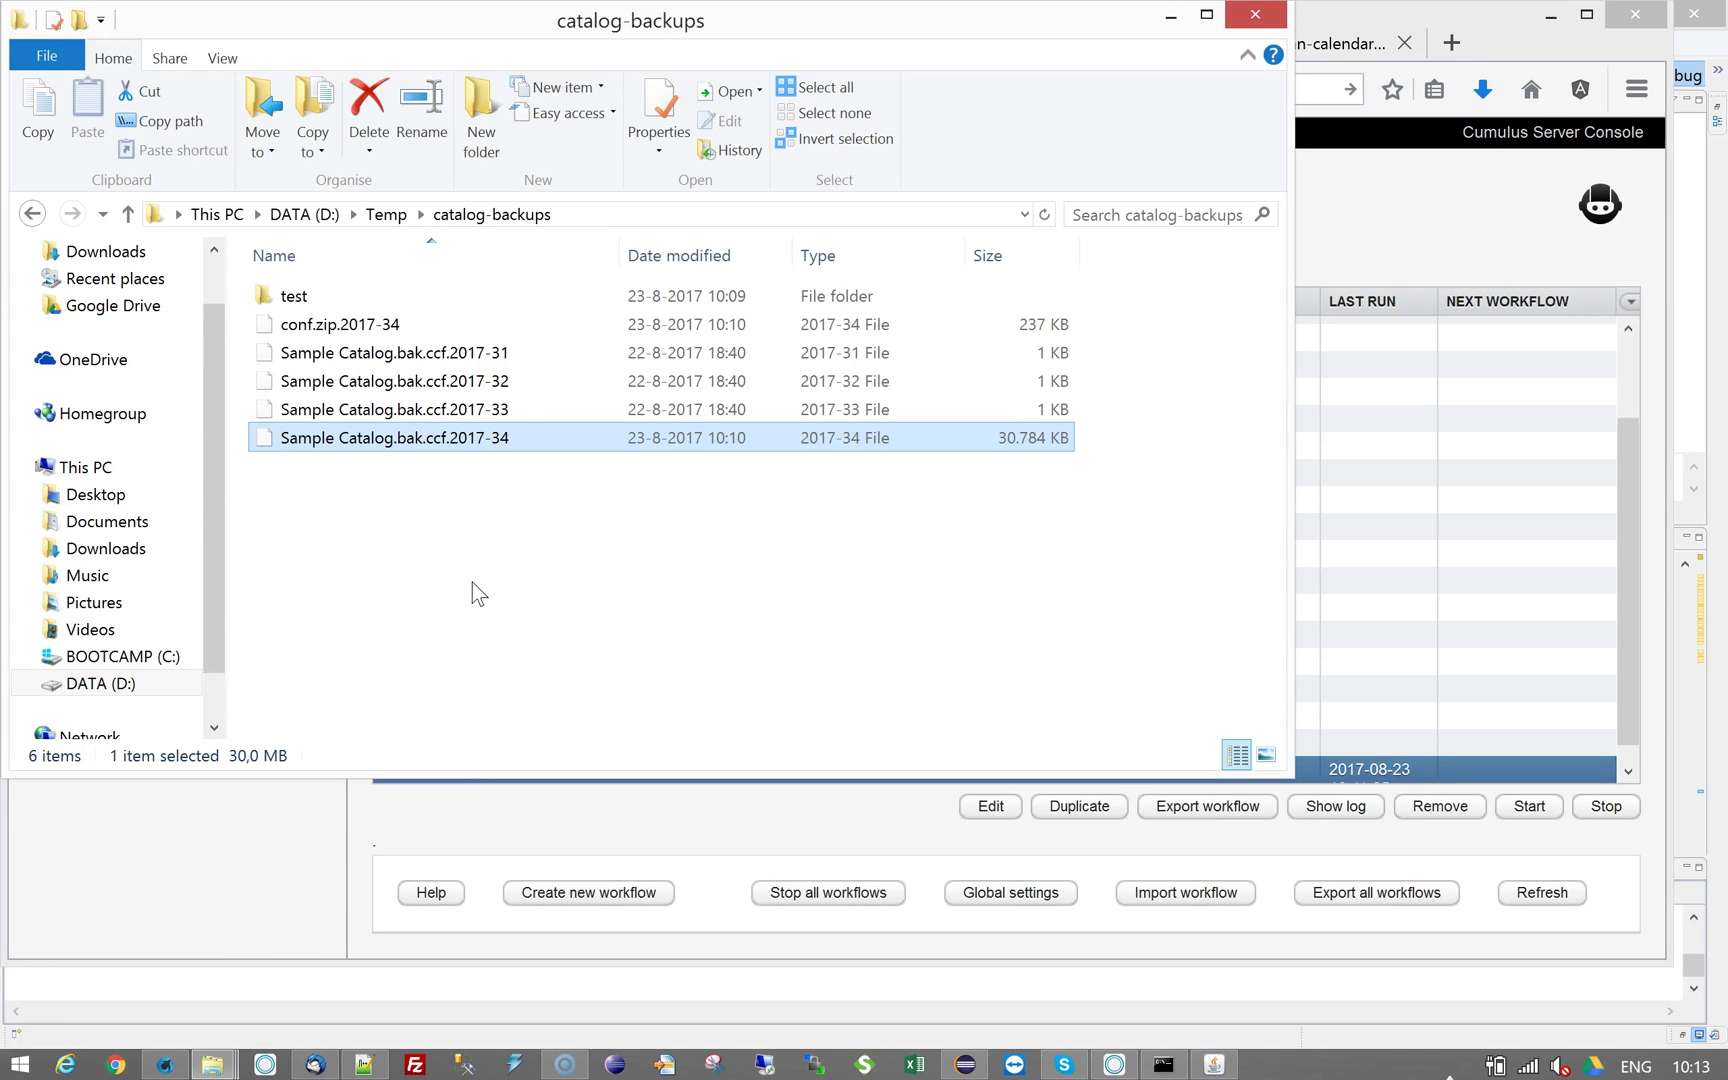
pyautogui.click(266, 413)
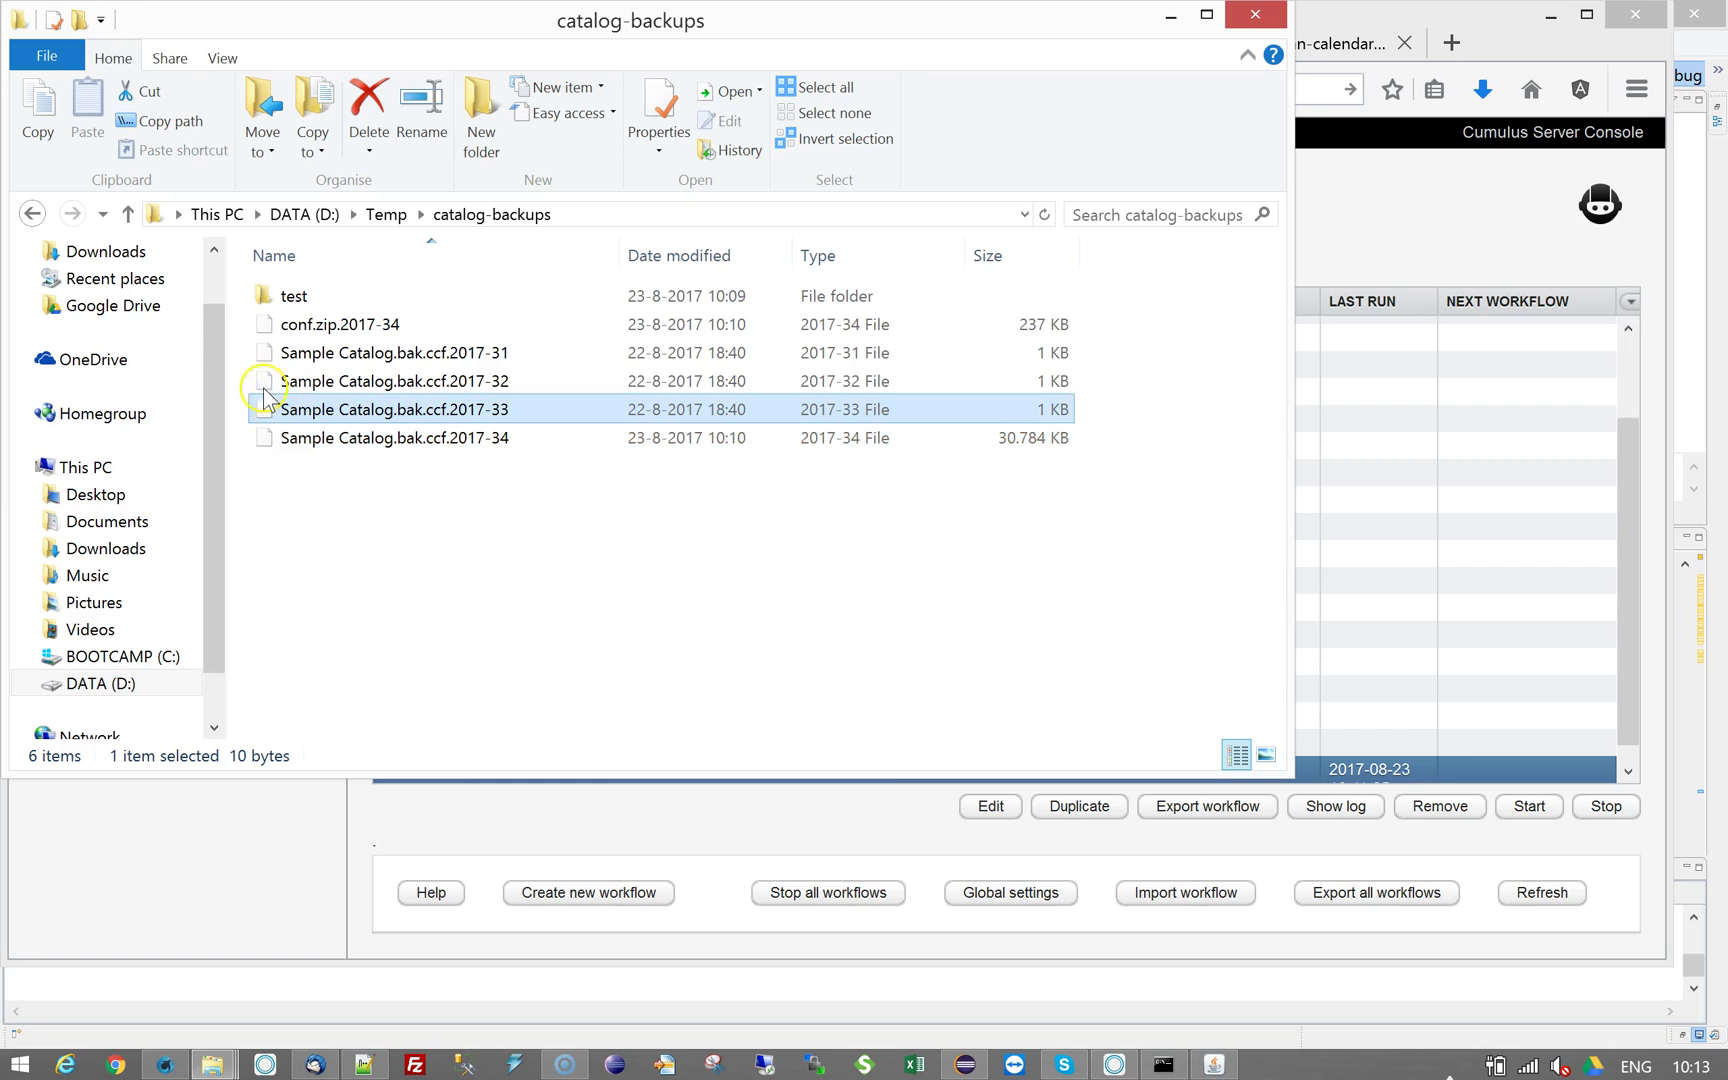
pyautogui.click(264, 352)
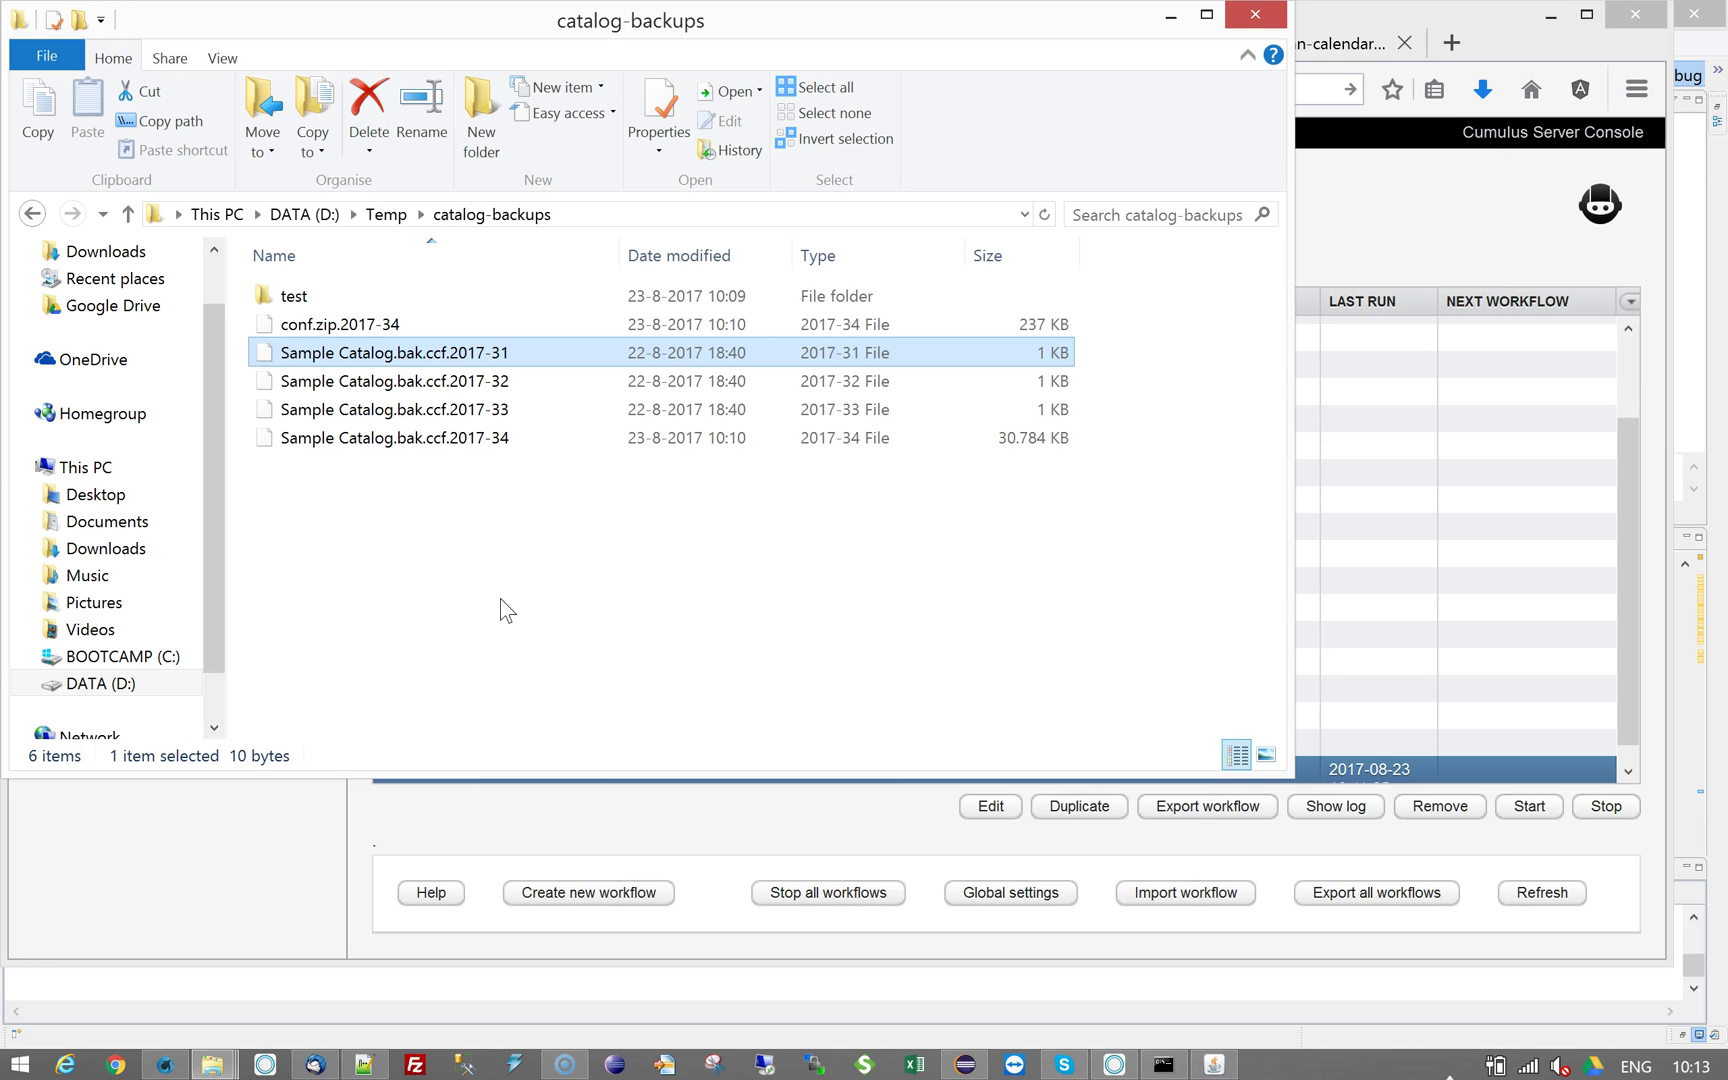
# Switch to the Cumulus Server Console and review the hotfolder-backup-rotation file action script, including the date format of the new-date store-date-as-text action.
pyautogui.click(322, 830)
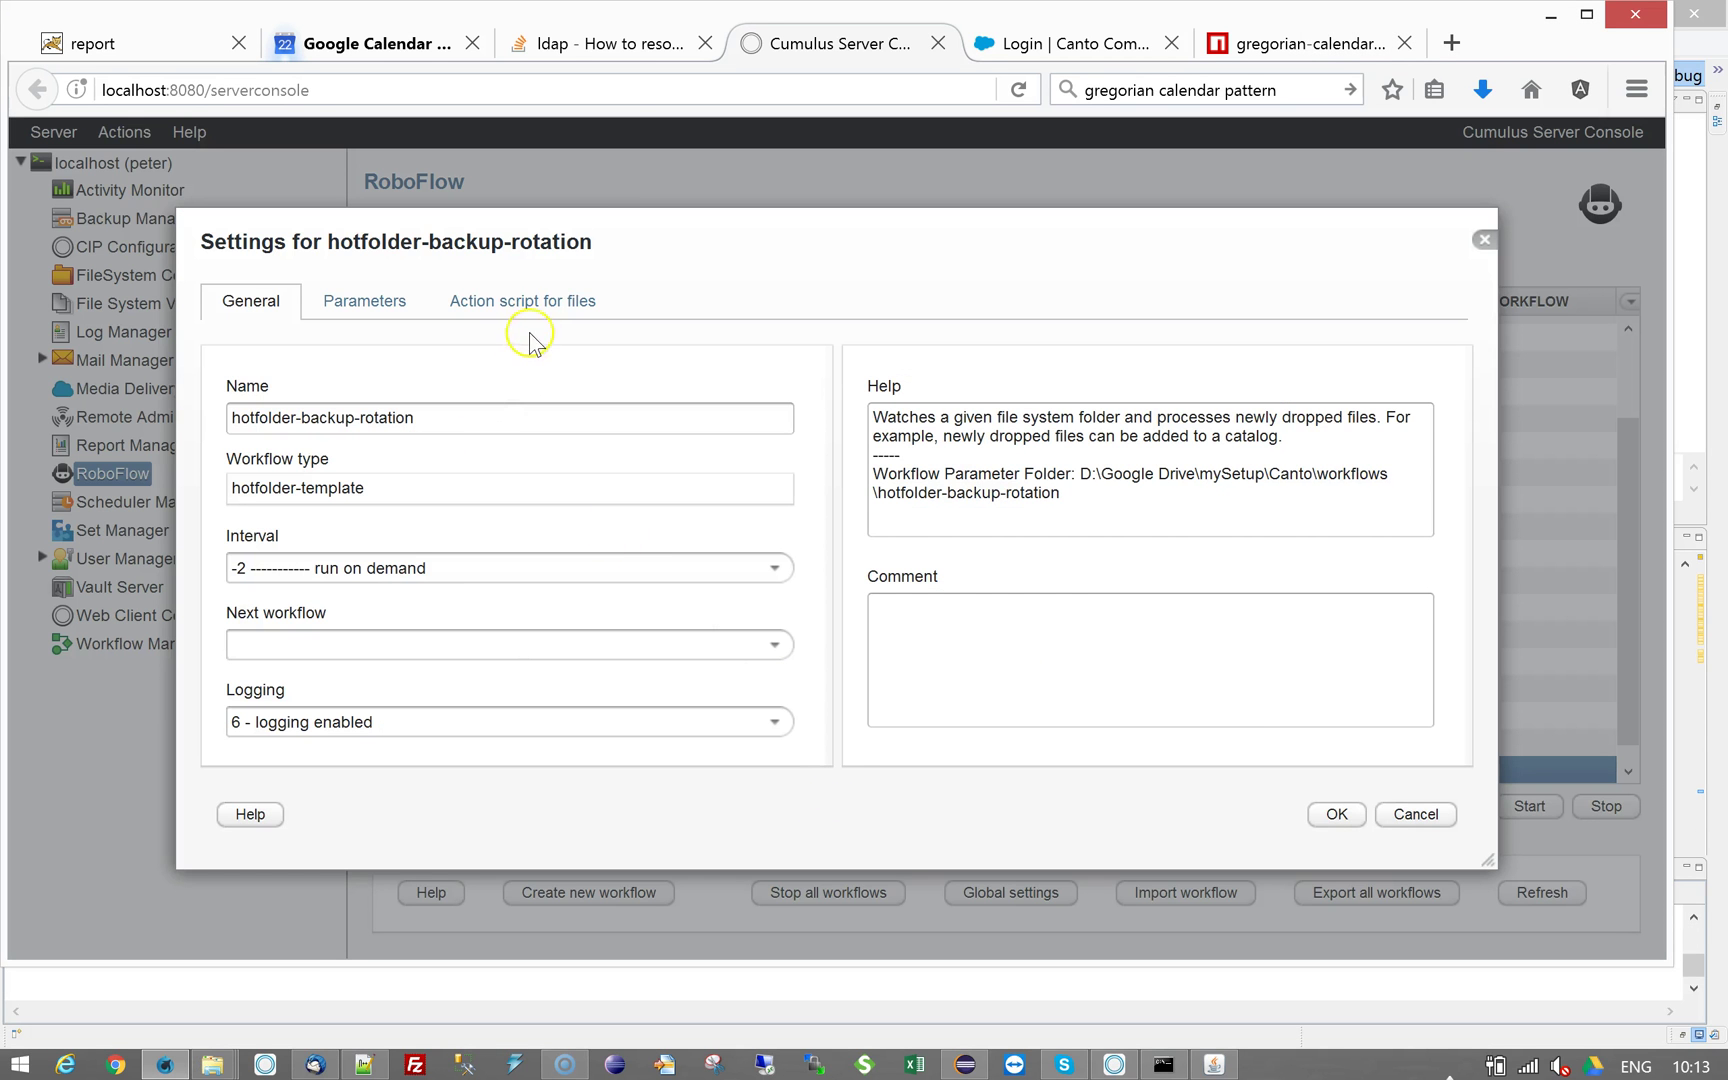
pyautogui.click(535, 300)
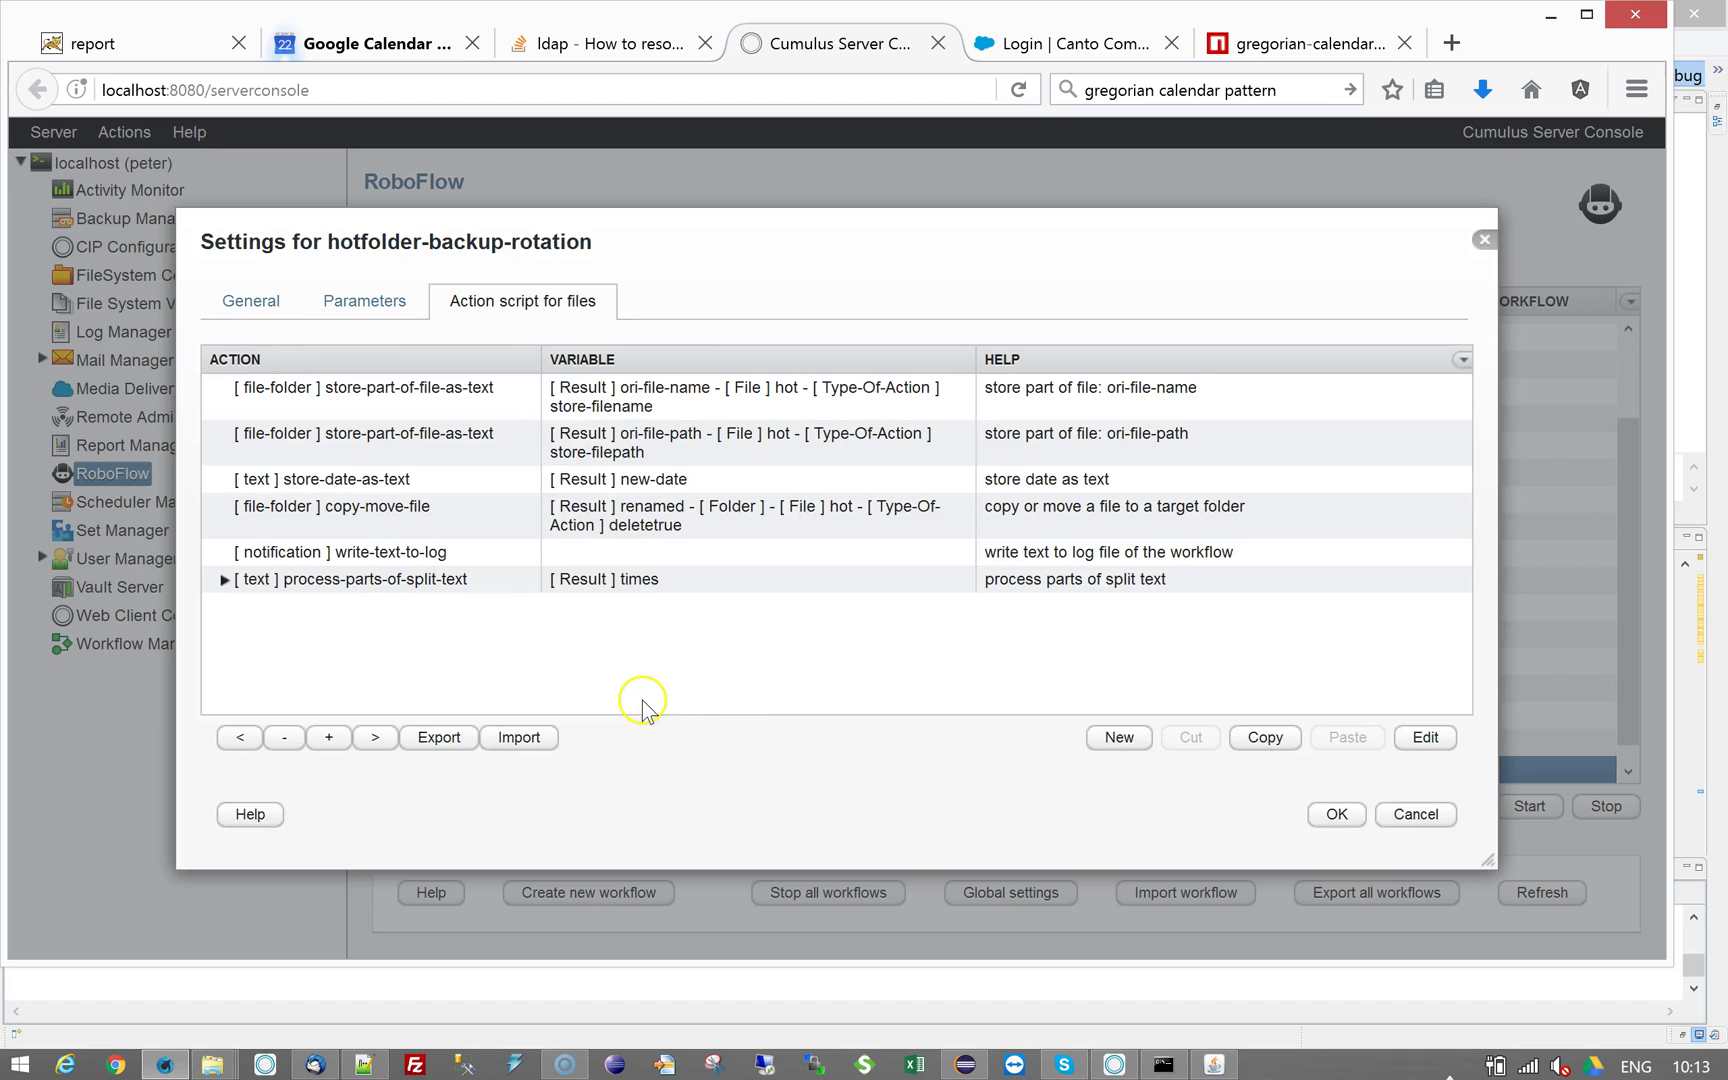
pyautogui.click(521, 400)
pyautogui.click(494, 458)
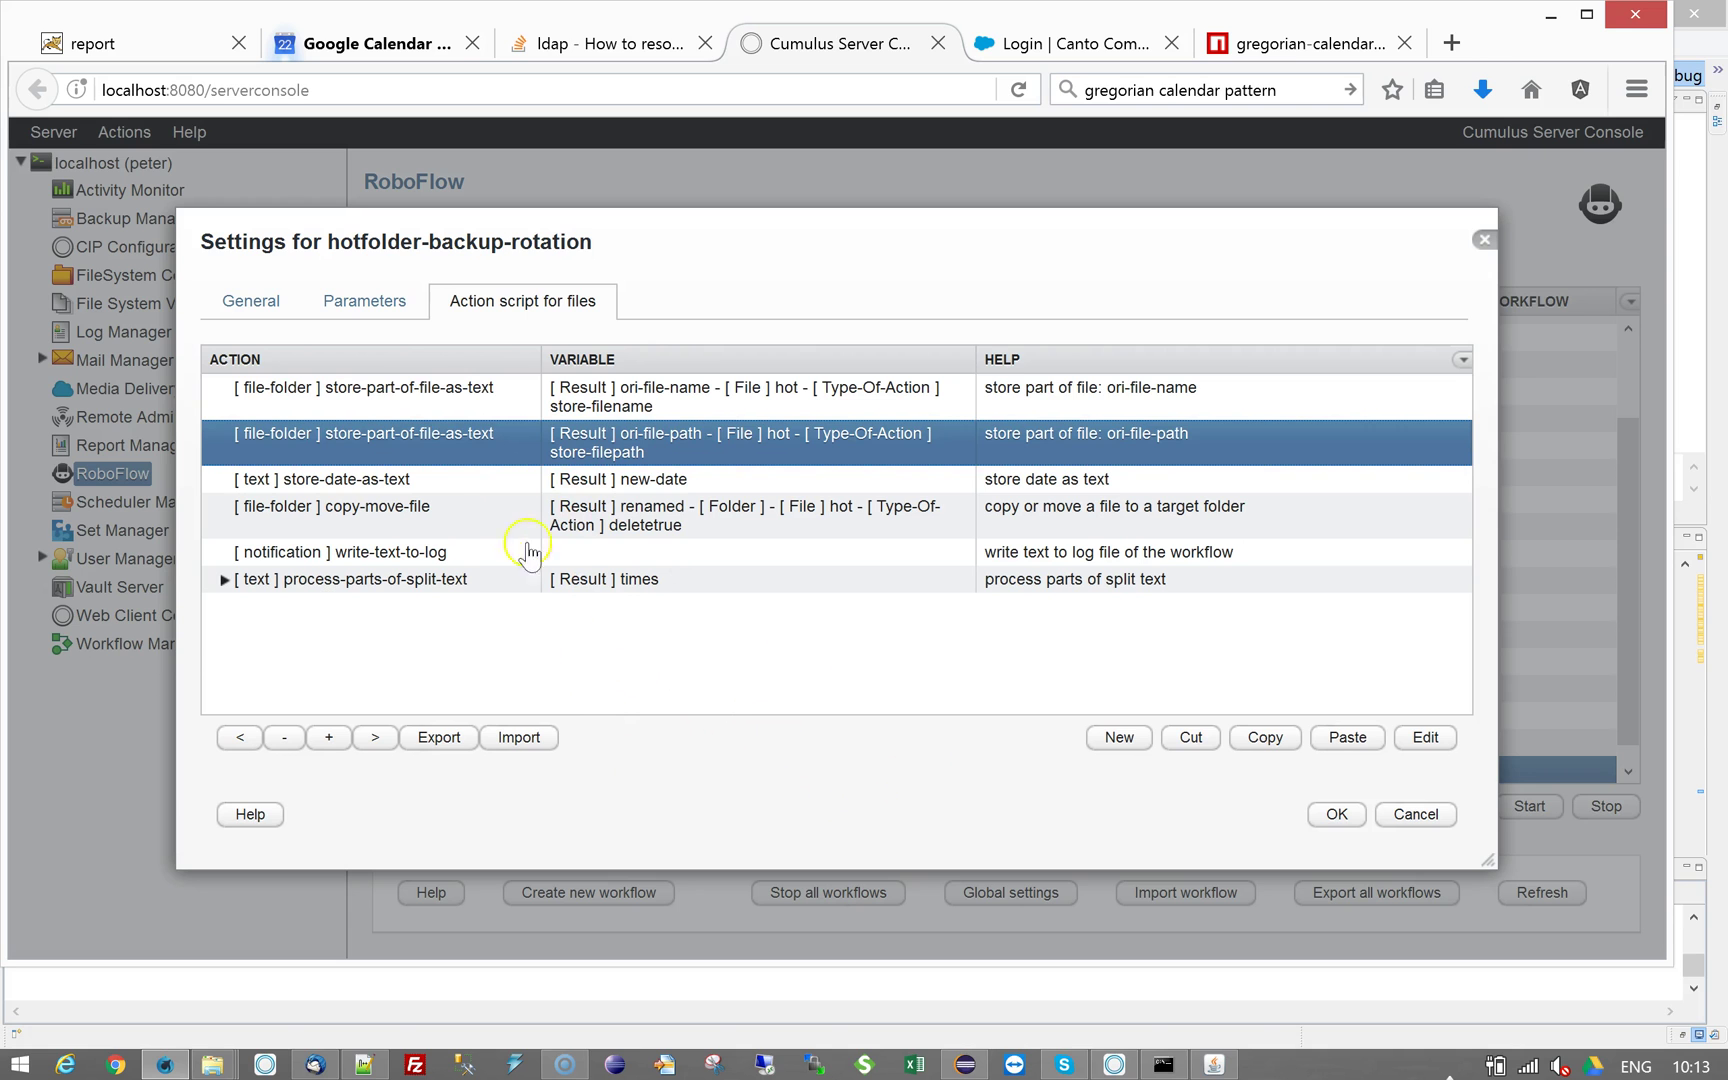
pyautogui.click(484, 480)
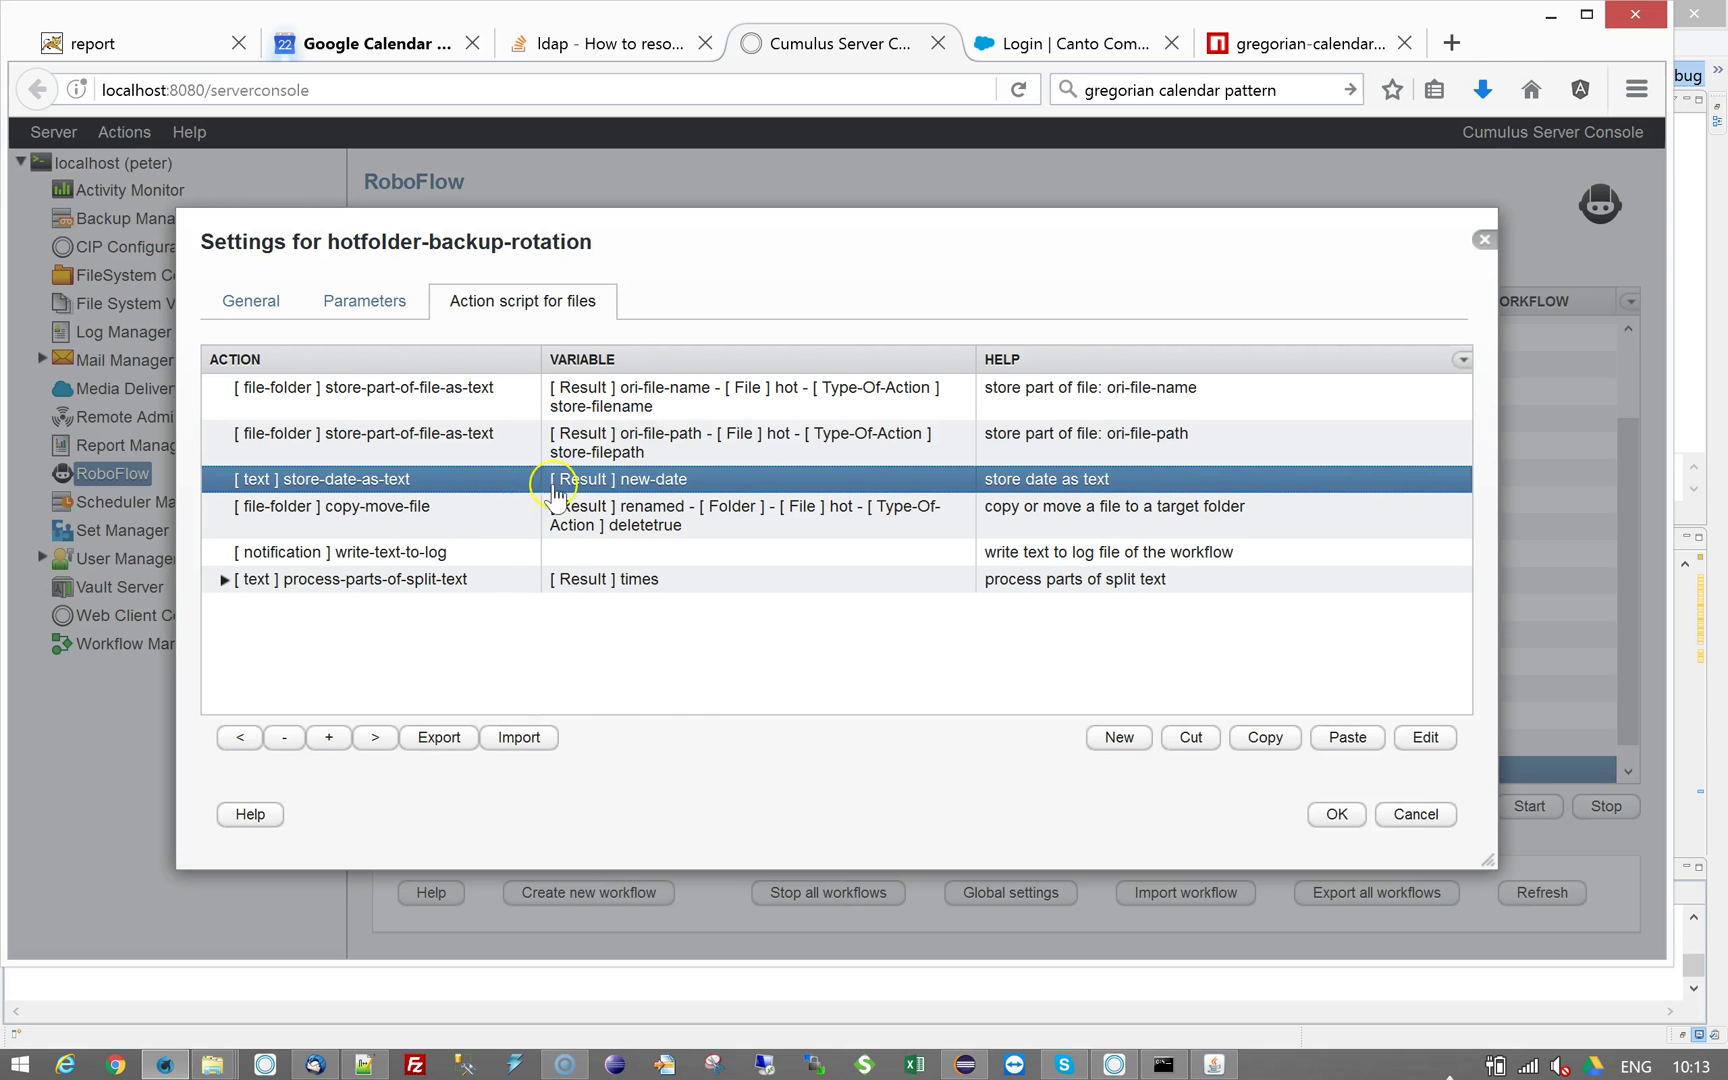
pyautogui.doubleClick(716, 490)
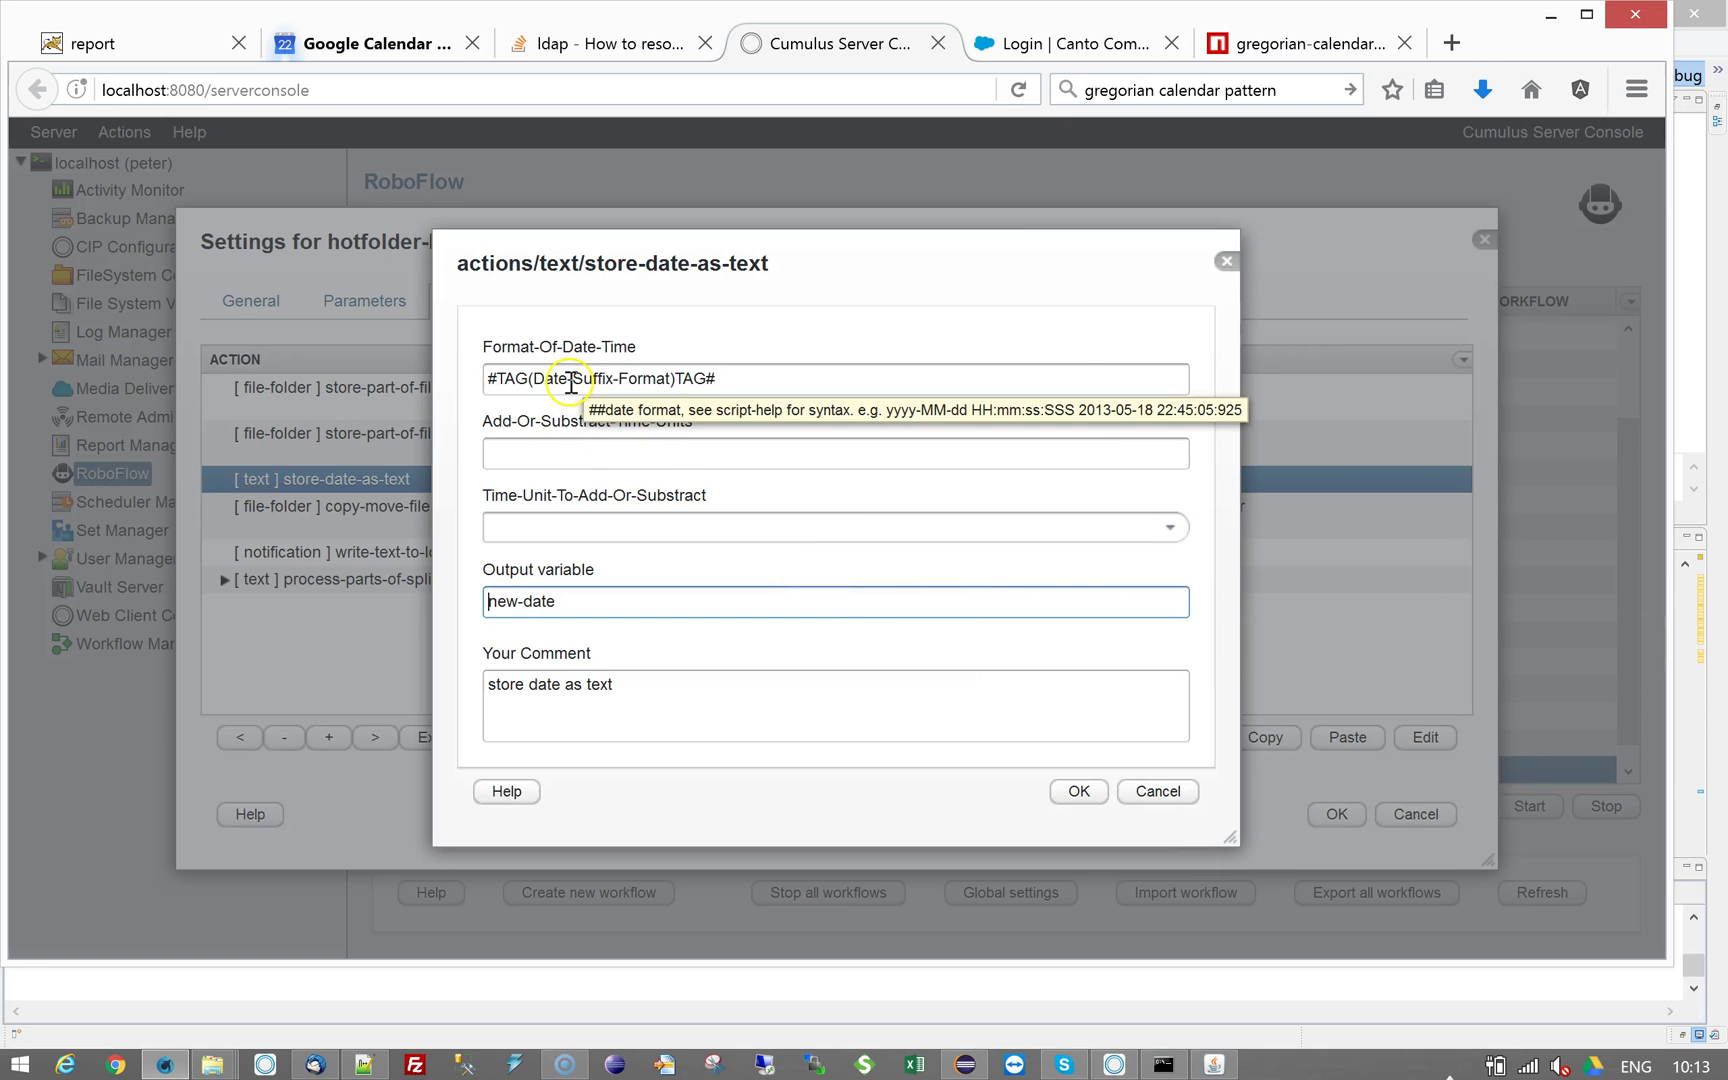
pyautogui.click(1160, 792)
# Check the workflow's parameters, and examine the target file name and action type of its copy-move-file action.
pyautogui.click(345, 306)
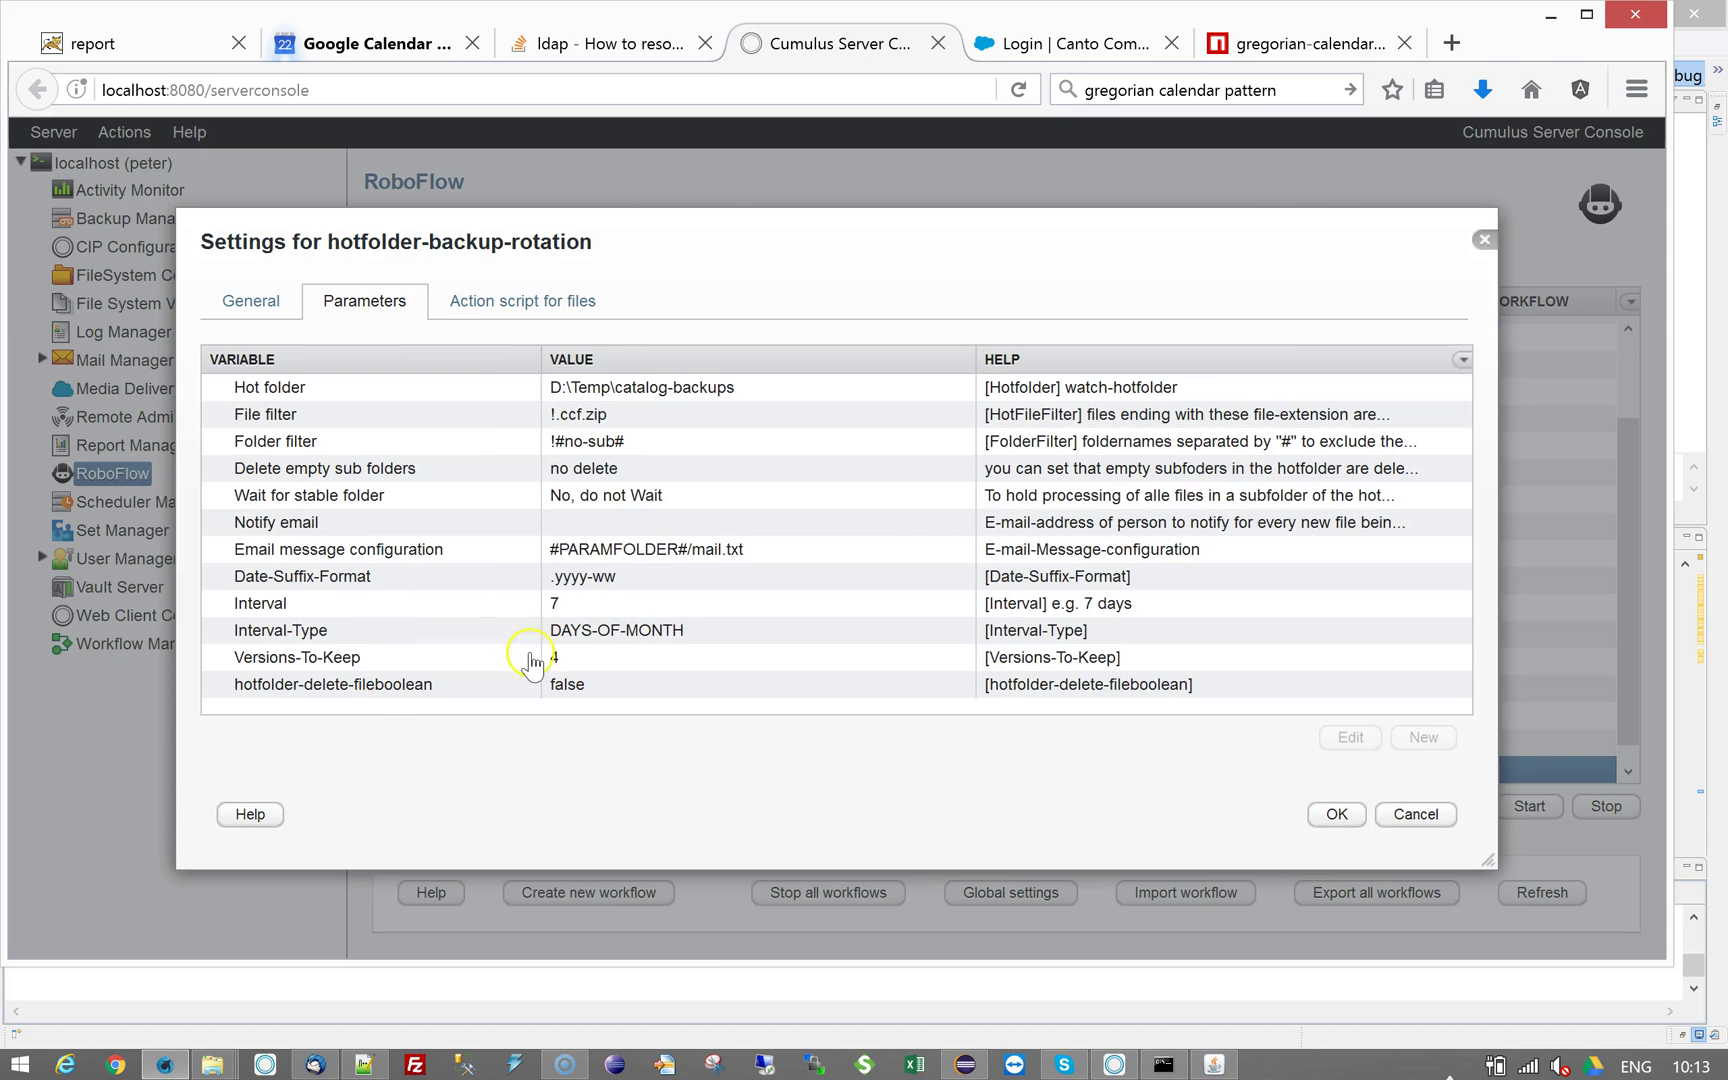
pyautogui.click(503, 303)
pyautogui.click(432, 515)
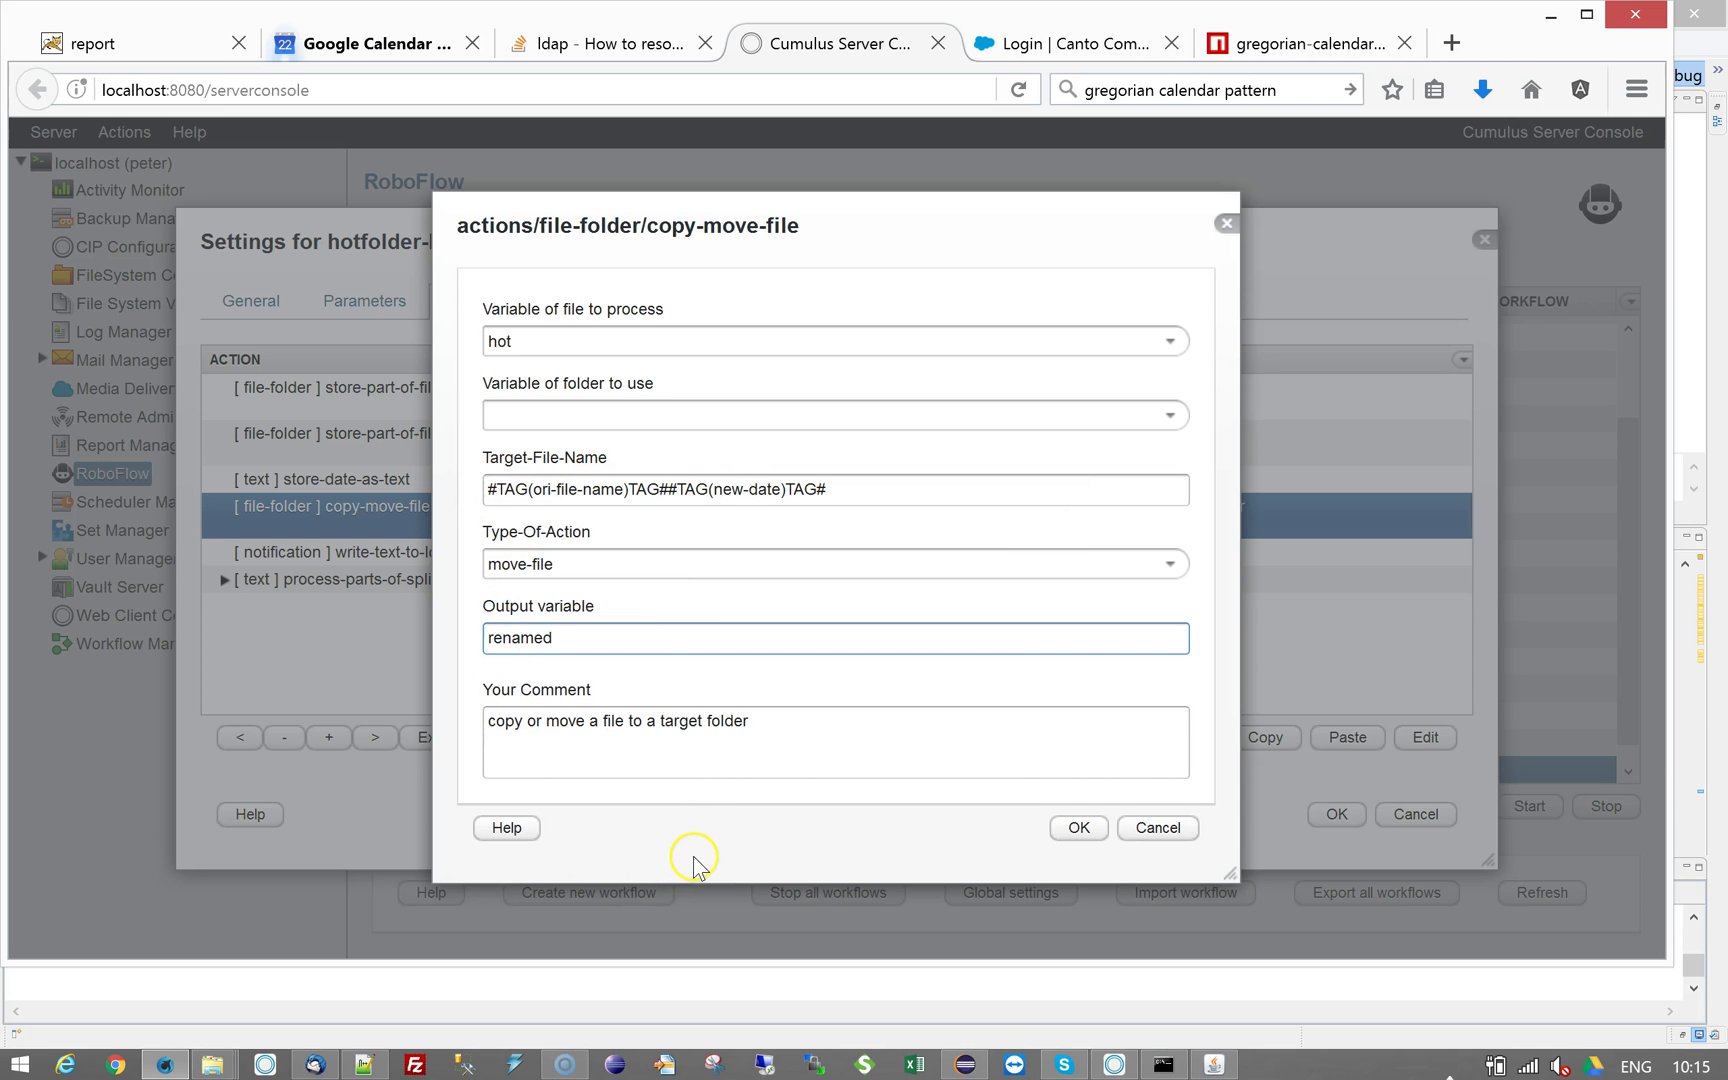
pyautogui.click(1155, 829)
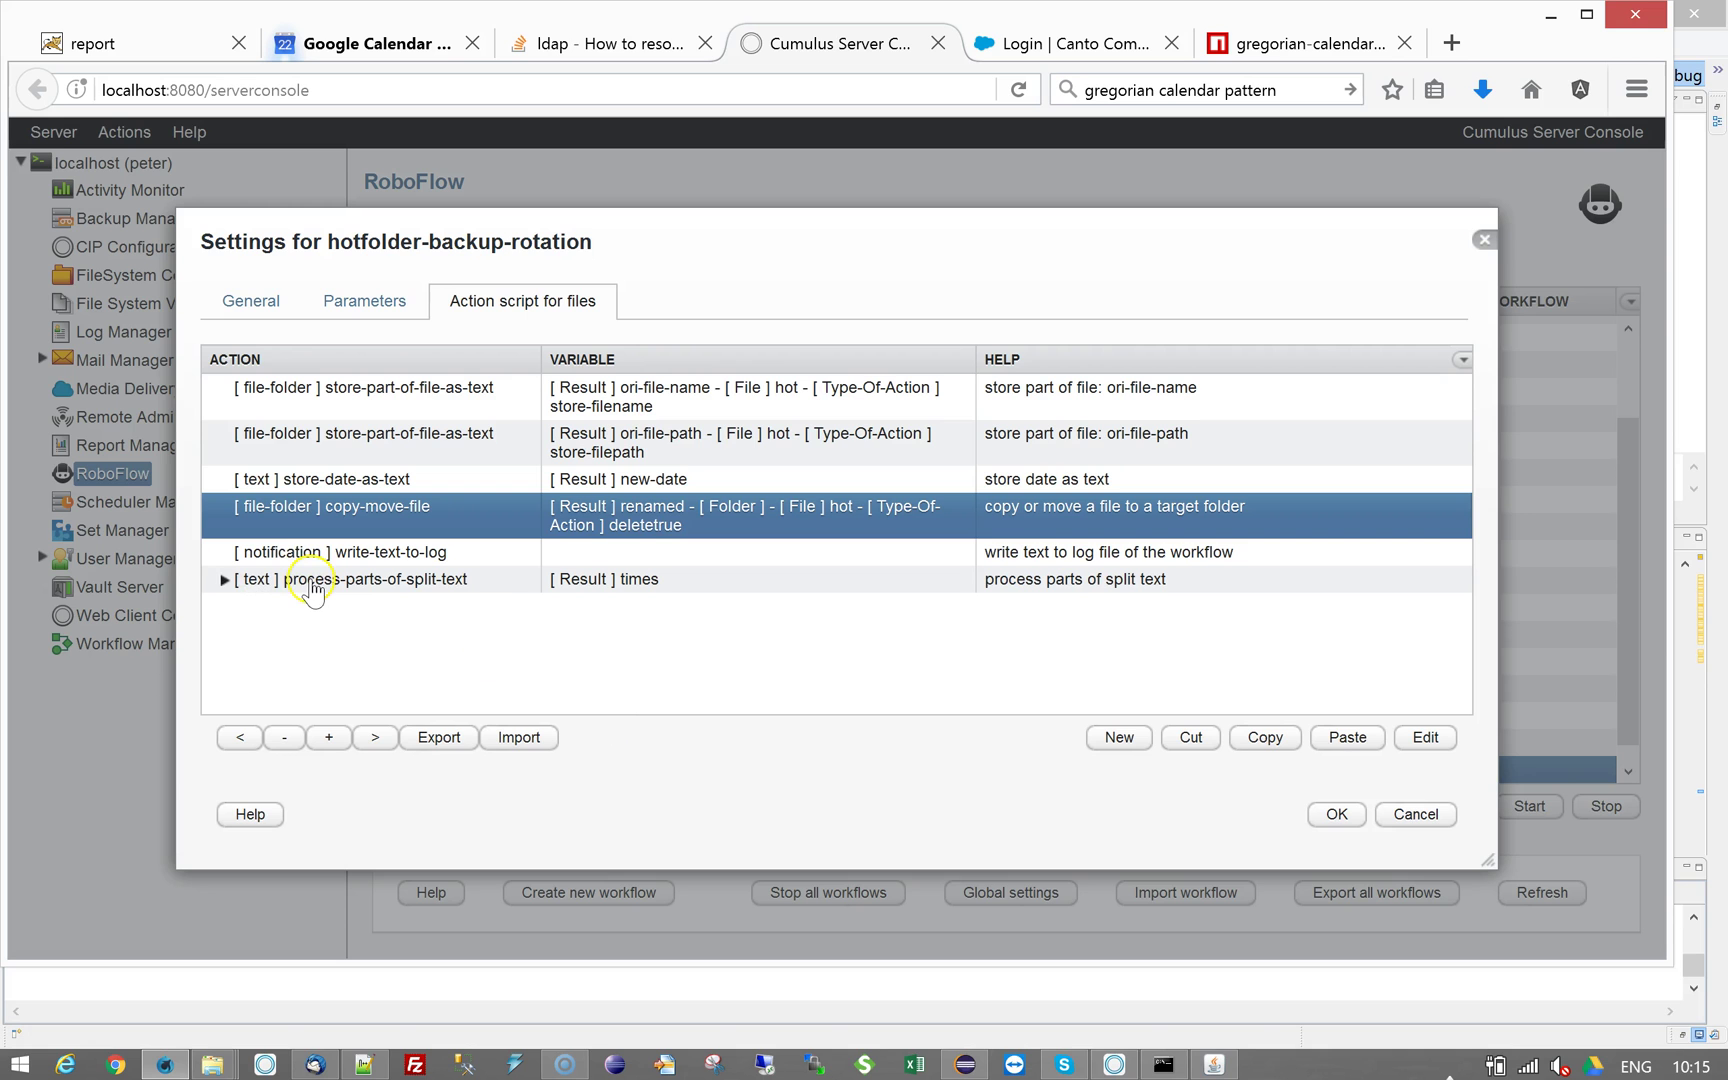
# Expand the process-parts-of-split-text action, inspect its split text, and check the nested test-text condition against the workflow parameters.
pyautogui.click(223, 582)
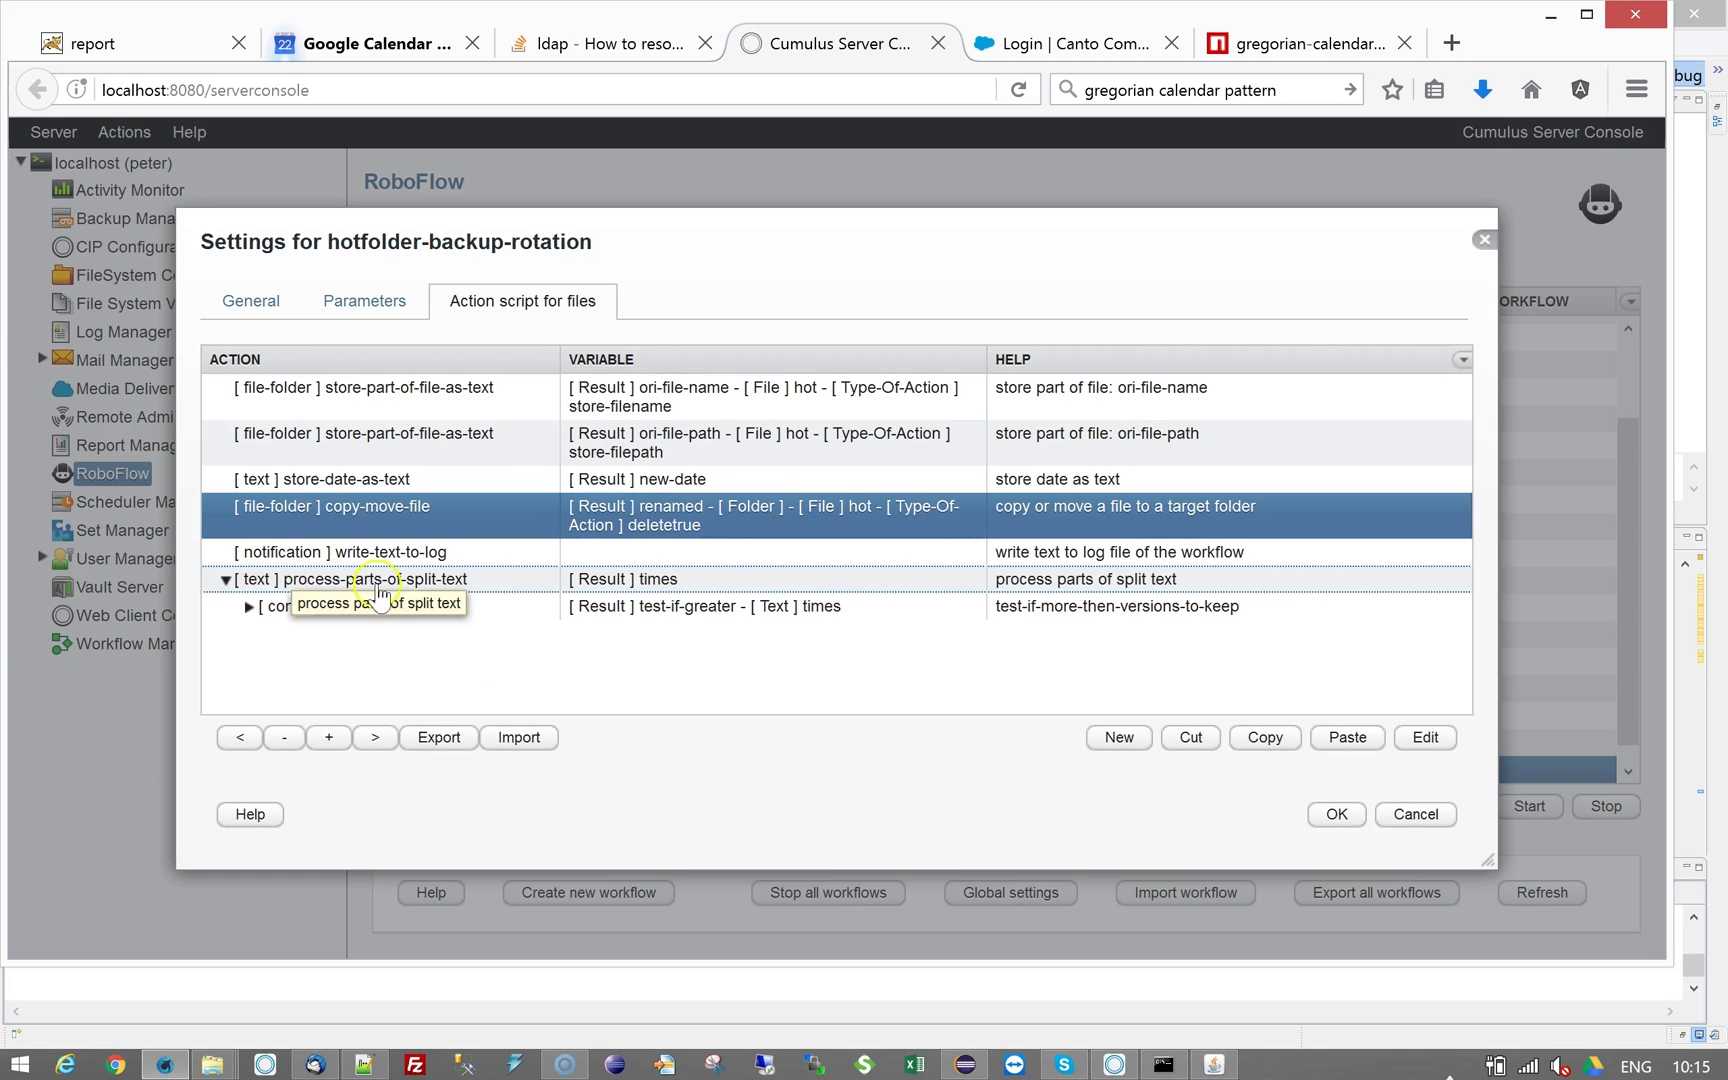
pyautogui.click(249, 608)
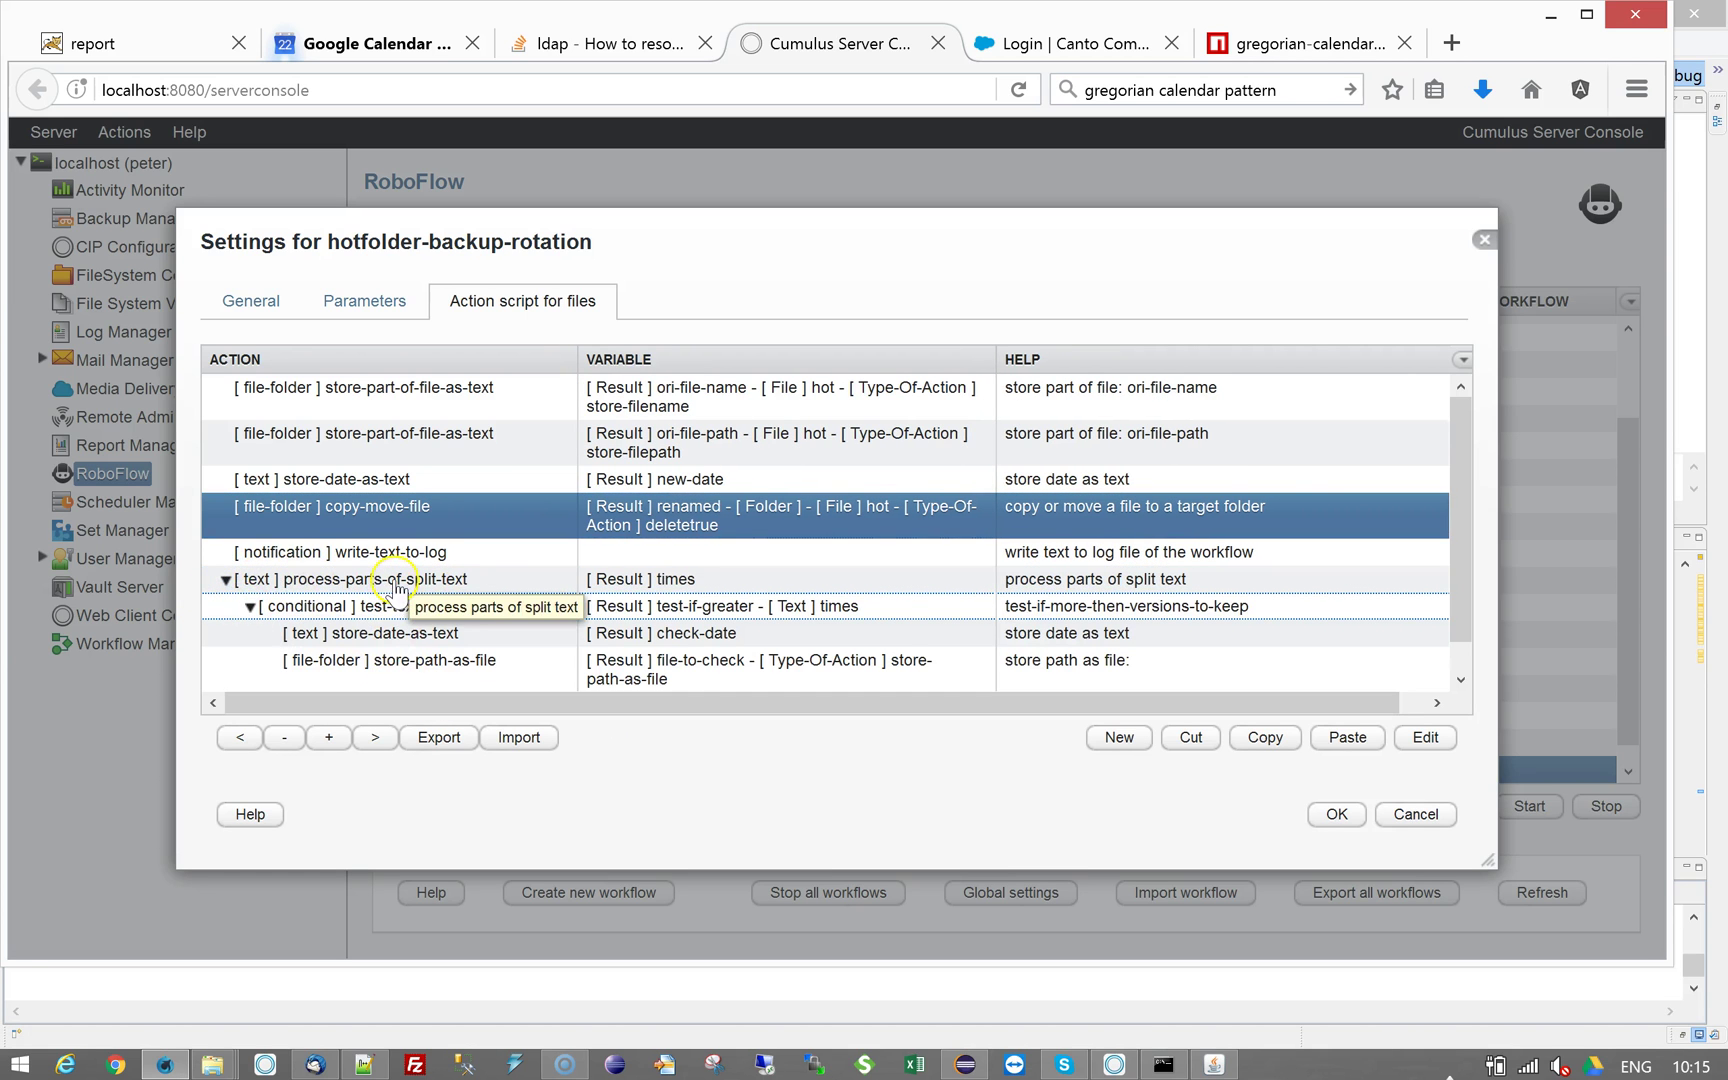
pyautogui.doubleClick(395, 580)
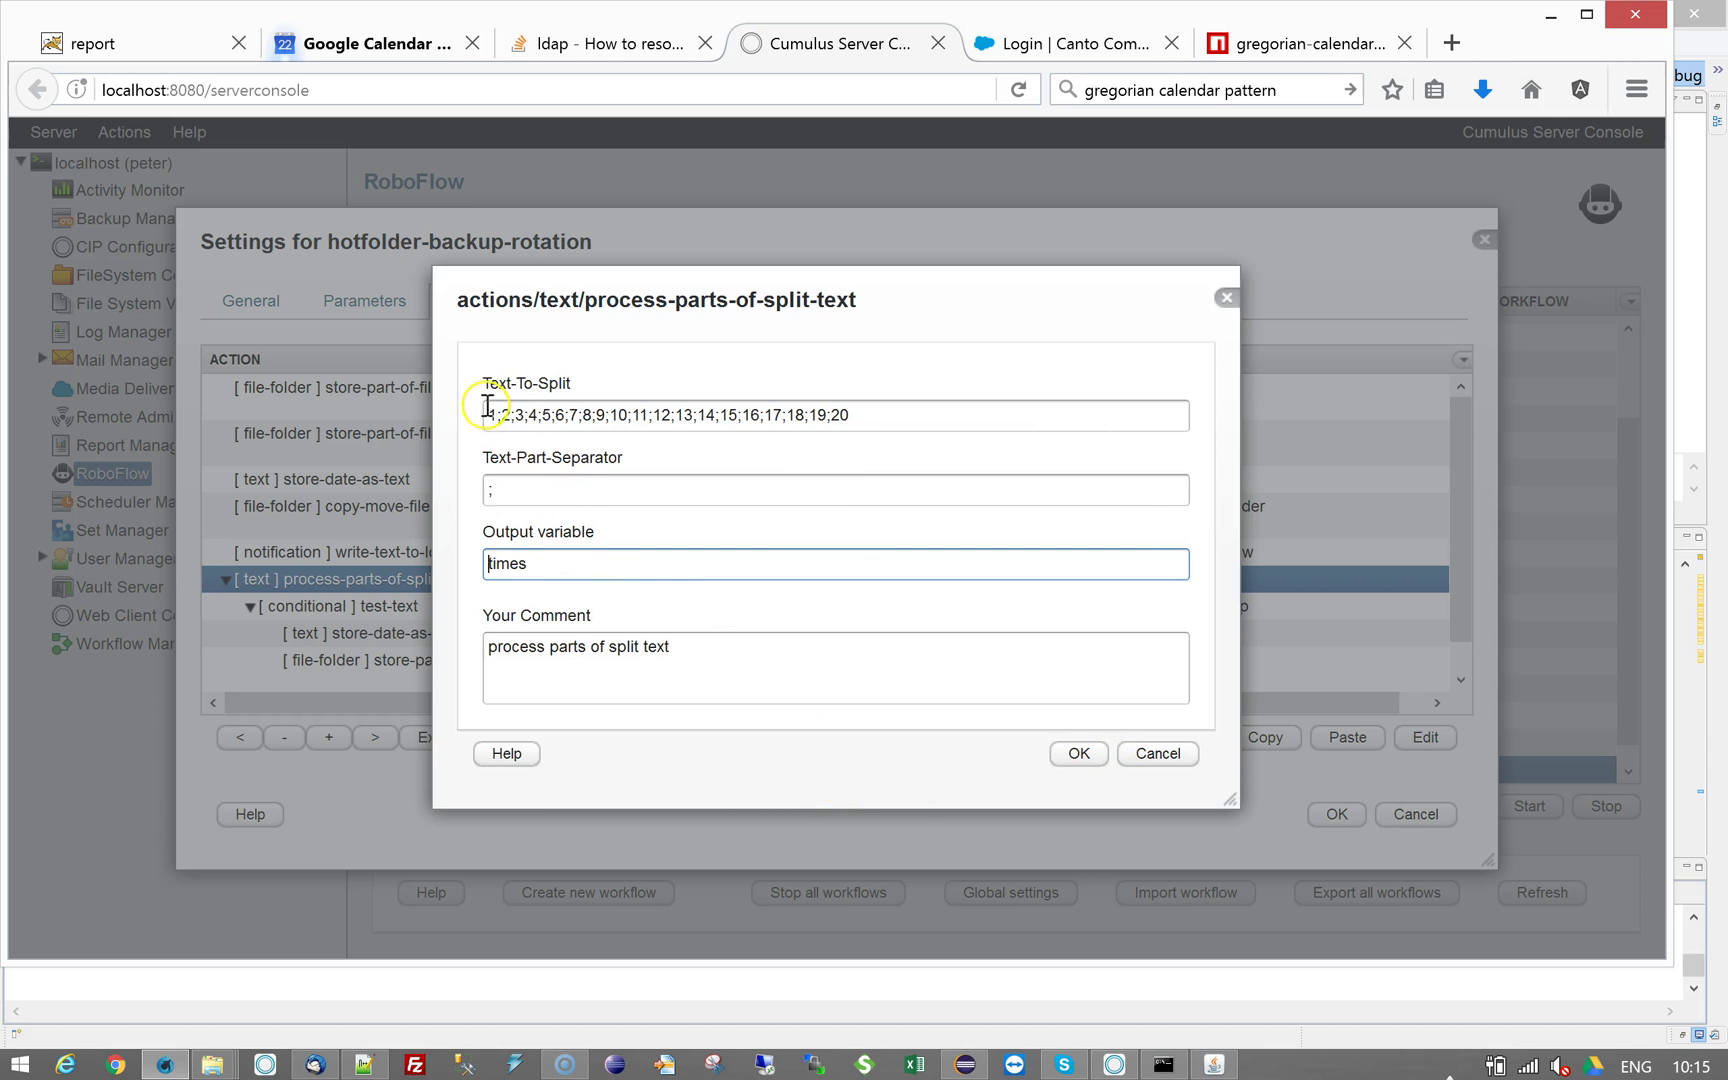
pyautogui.click(1157, 755)
pyautogui.click(745, 615)
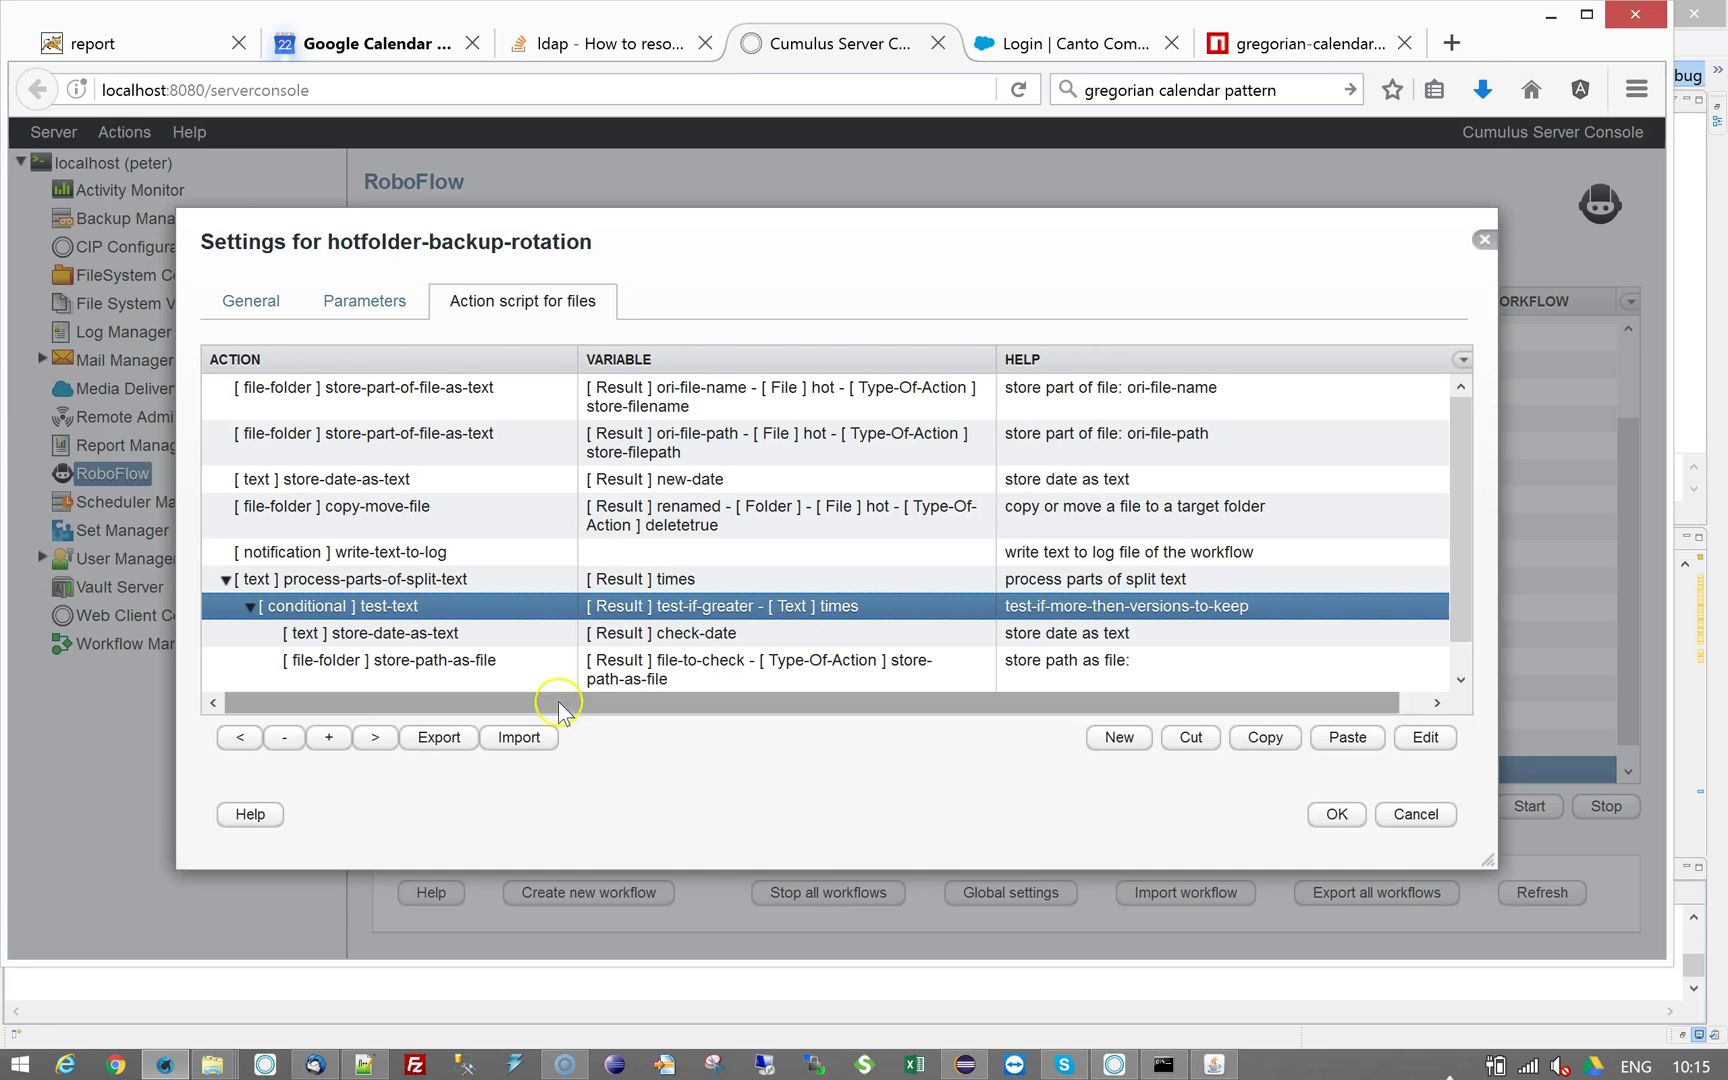
pyautogui.click(352, 302)
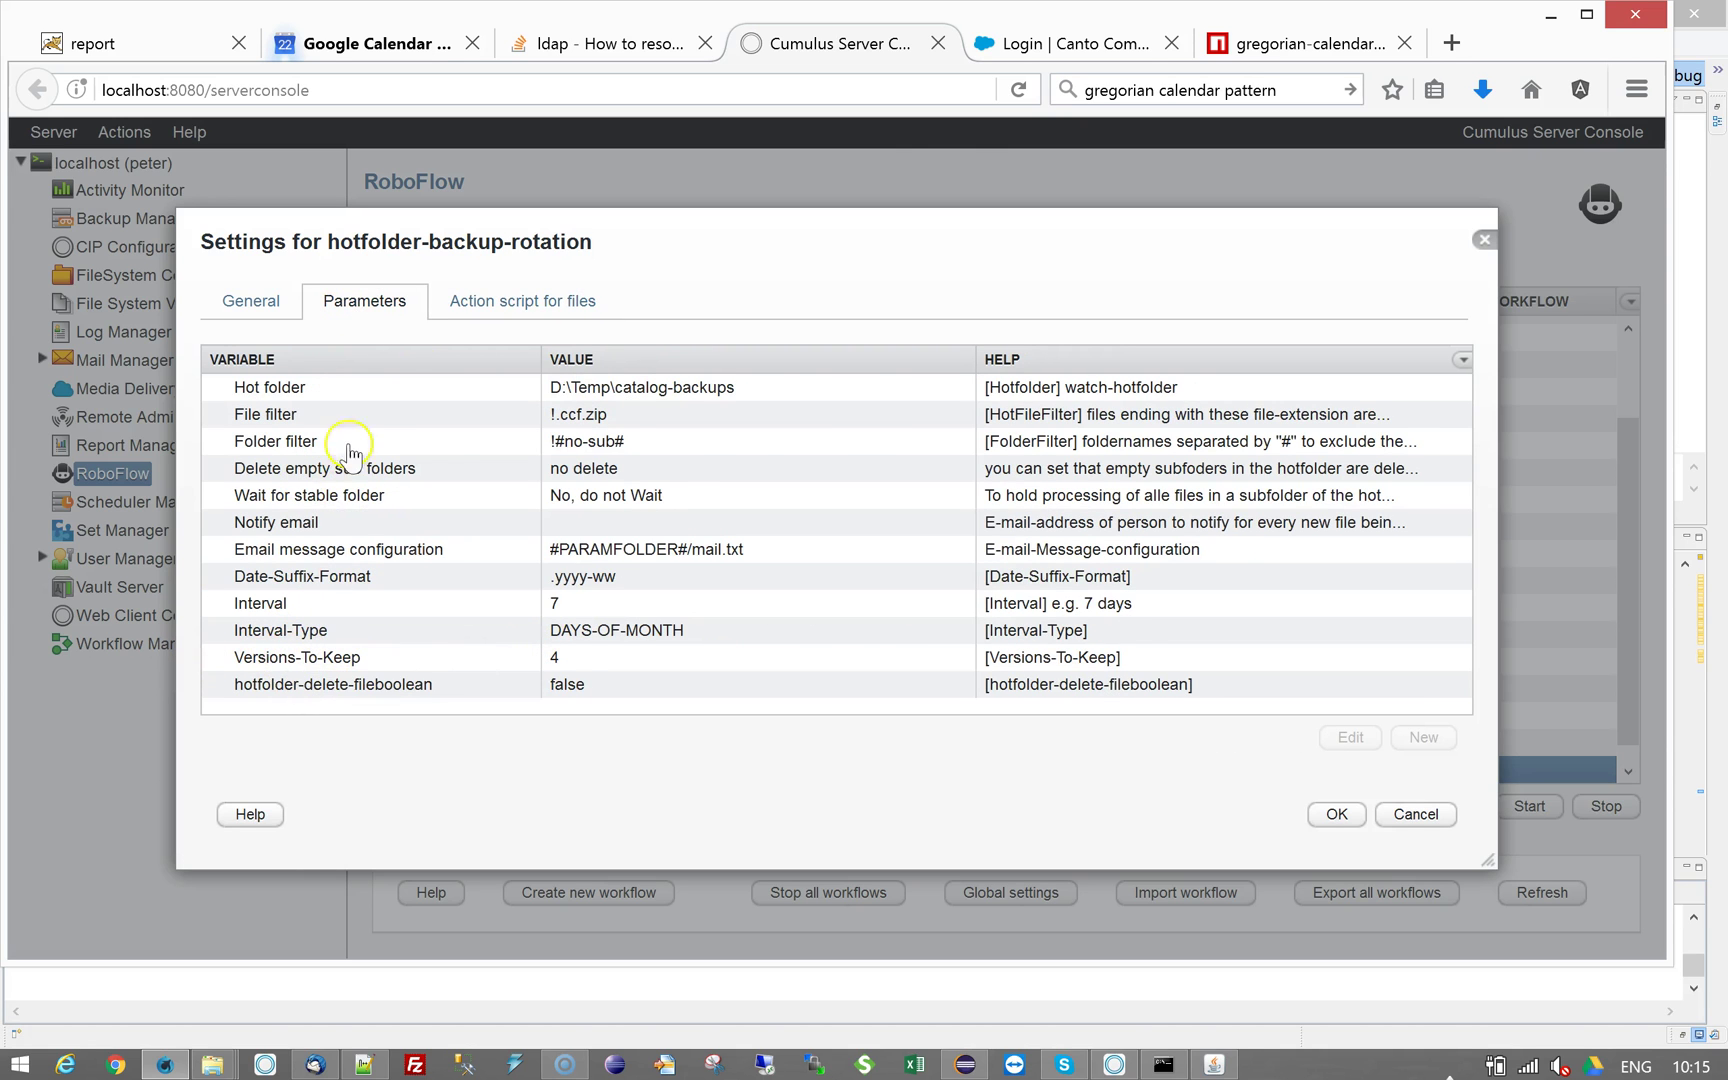
pyautogui.click(515, 303)
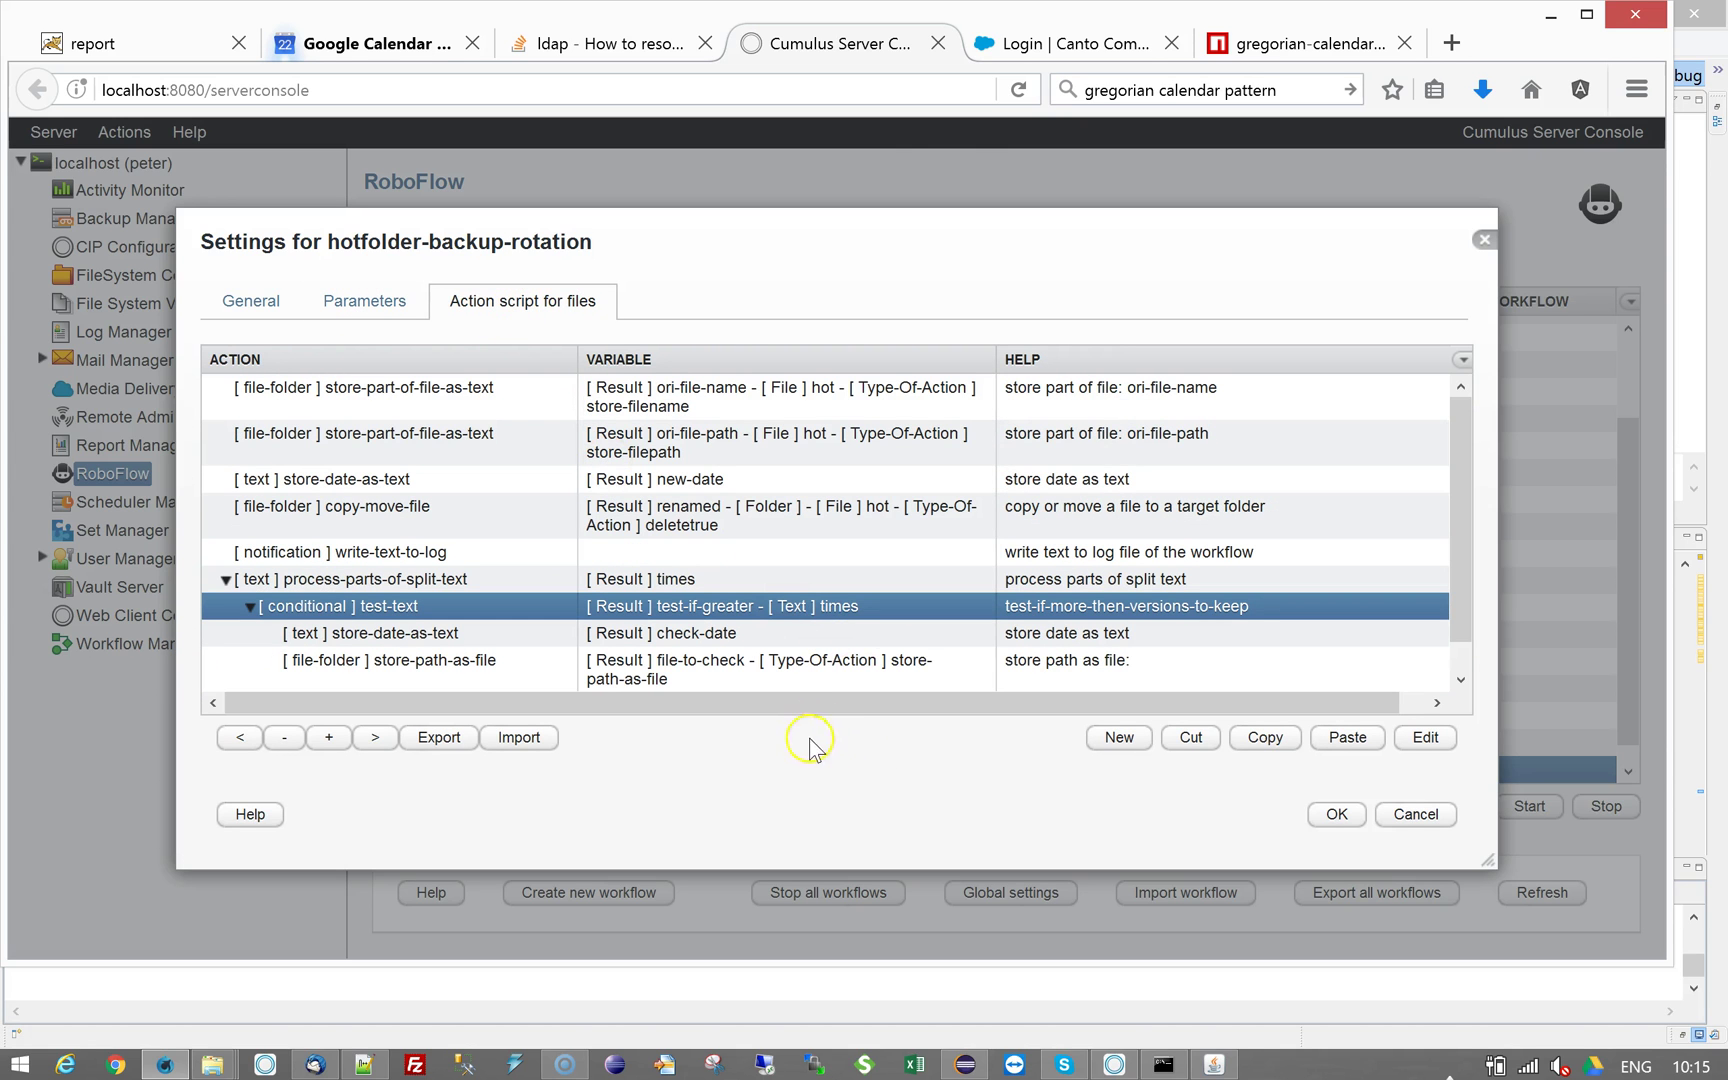
# Examine the date format and time subtraction formula of the nested check-date action, and close the workflow settings without saving.
pyautogui.doubleClick(490, 637)
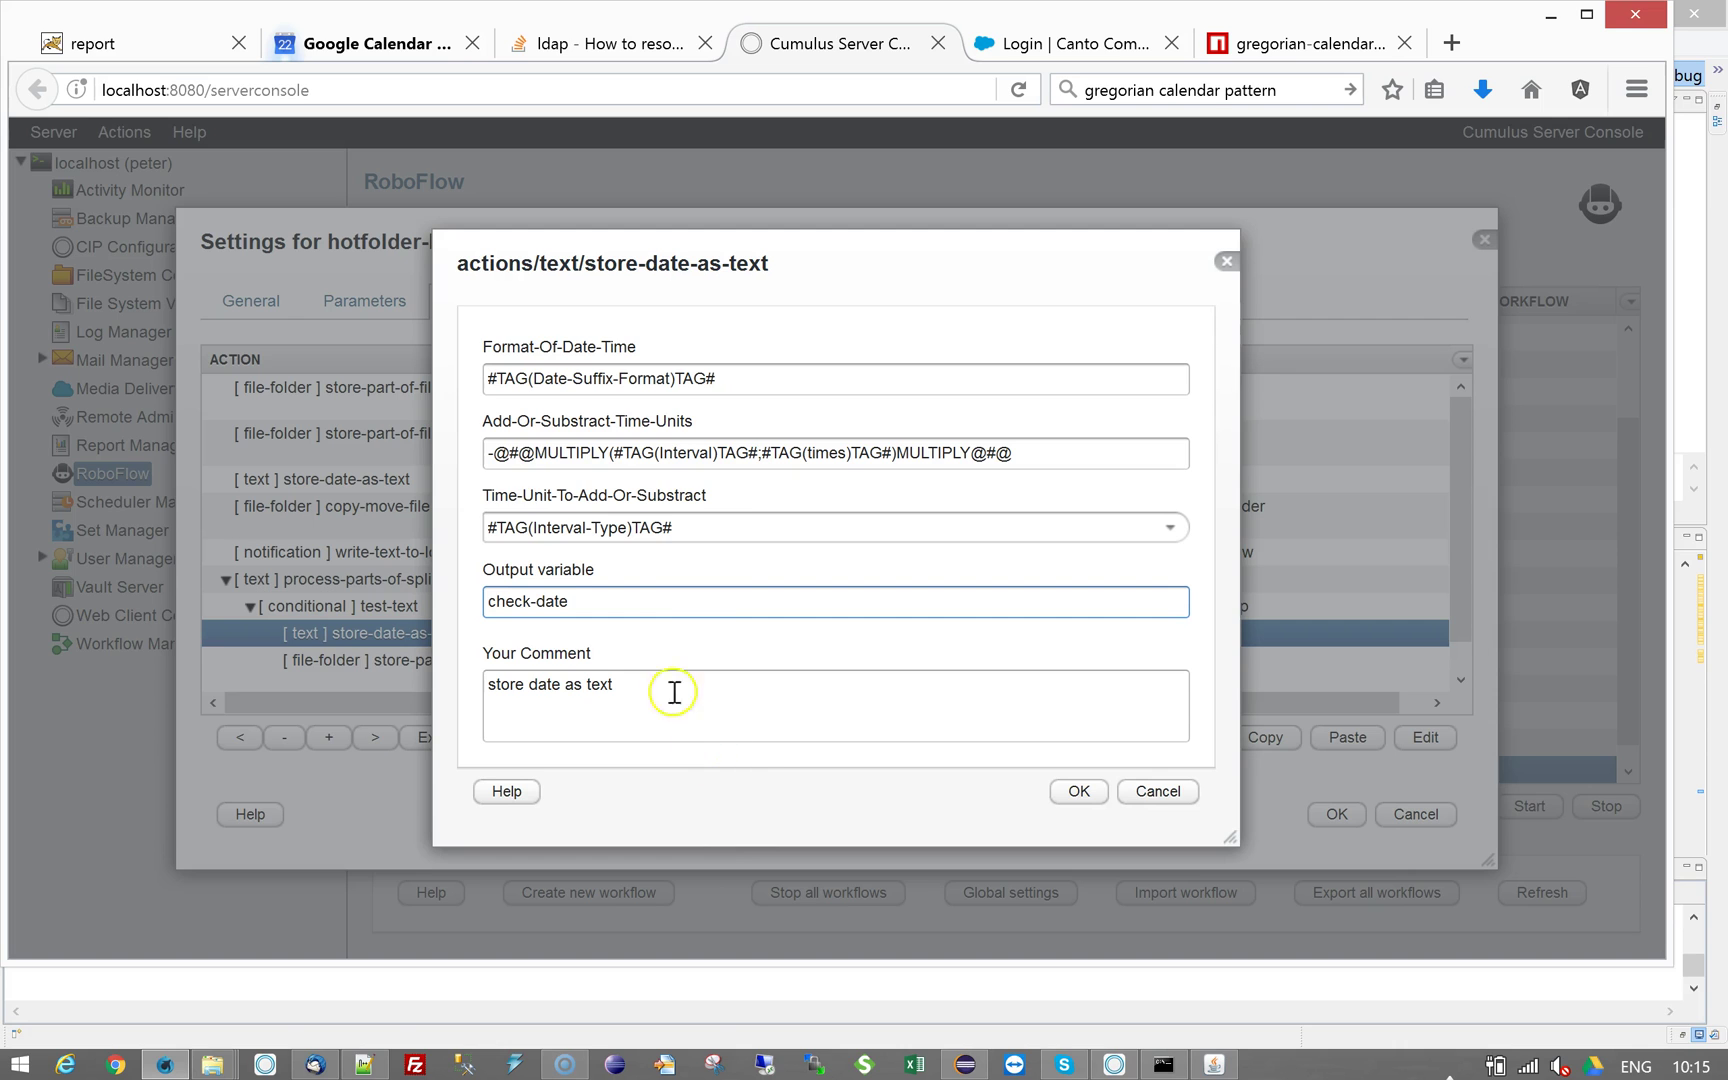
pyautogui.moveTo(729, 378); pyautogui.dragTo(458, 412)
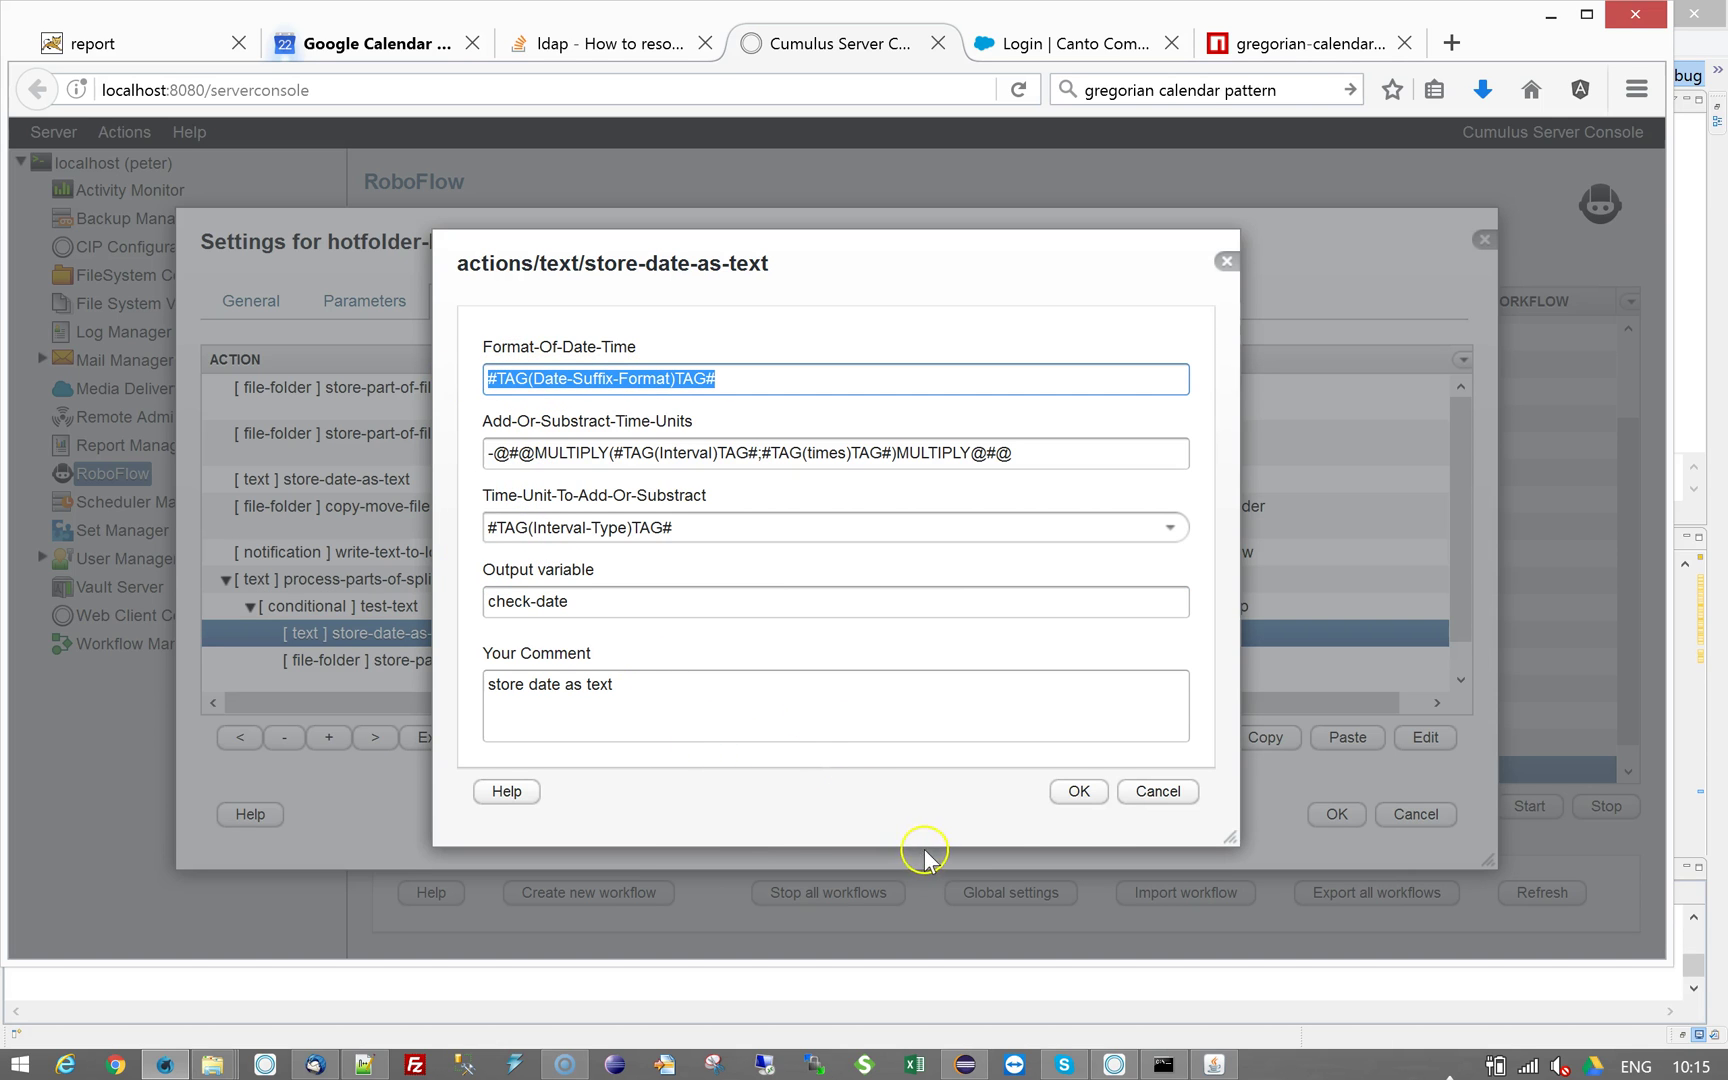
pyautogui.moveTo(501, 451)
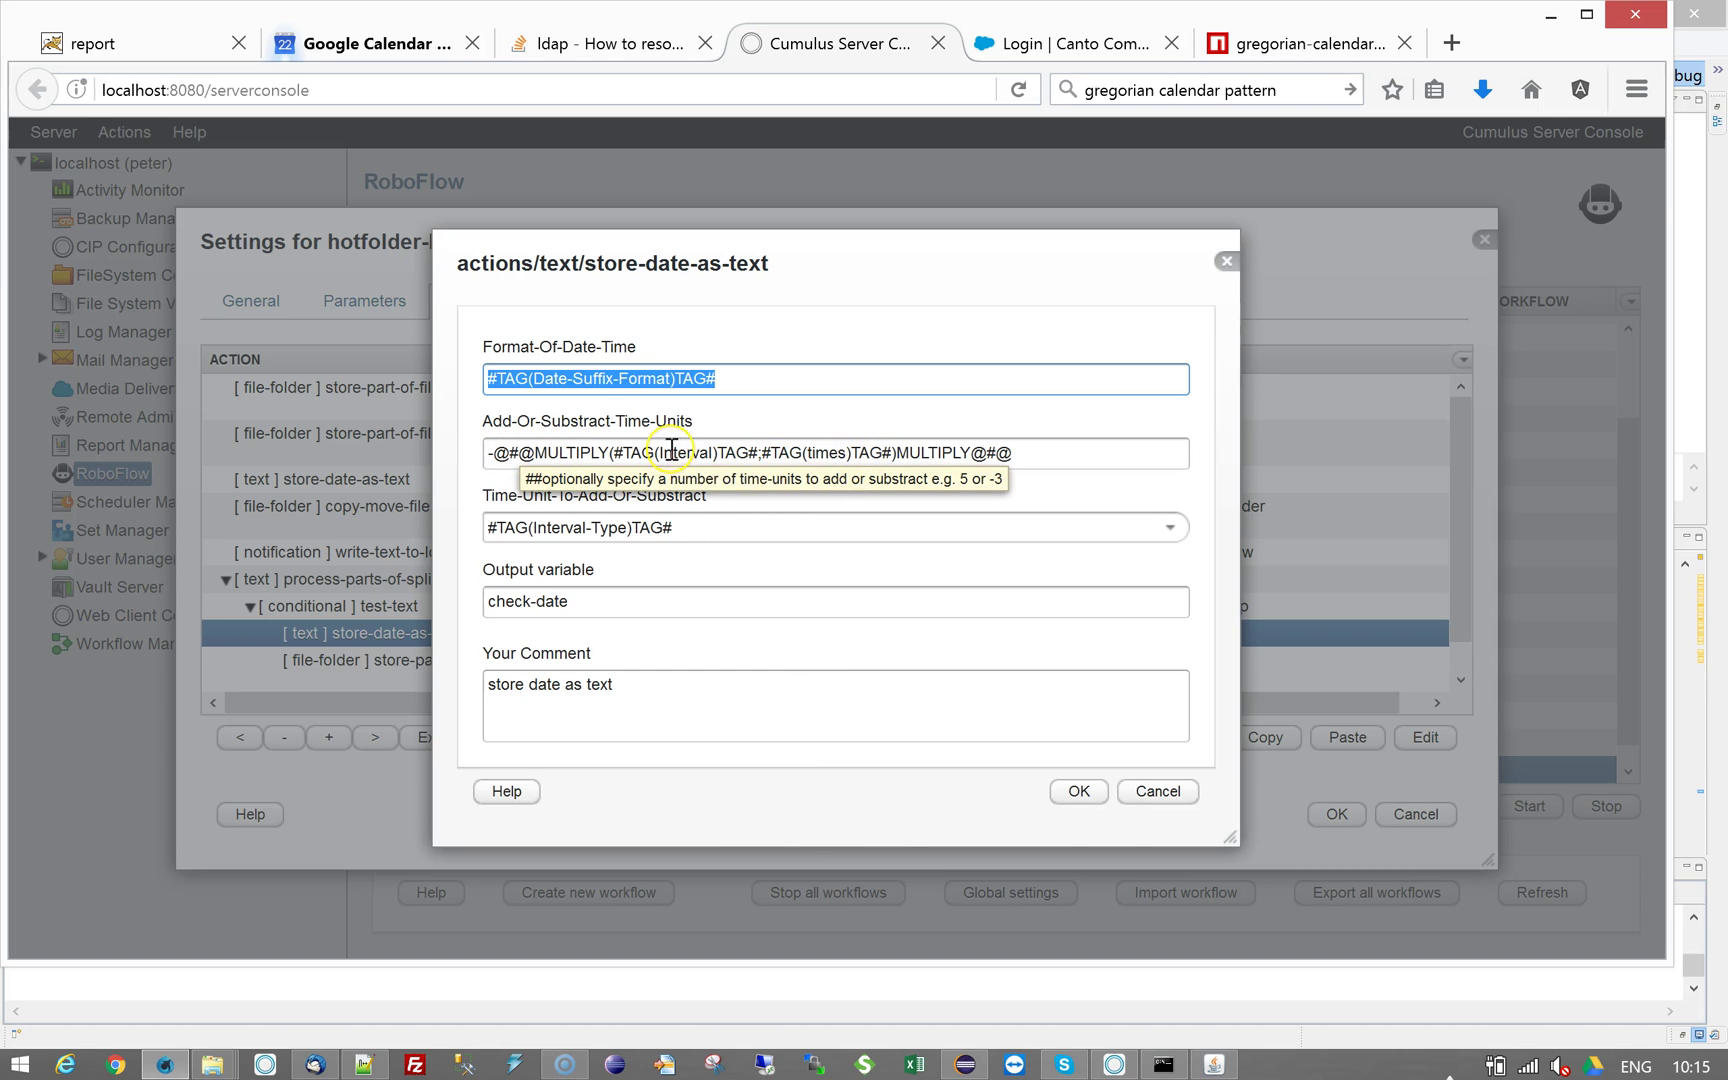
pyautogui.click(823, 454)
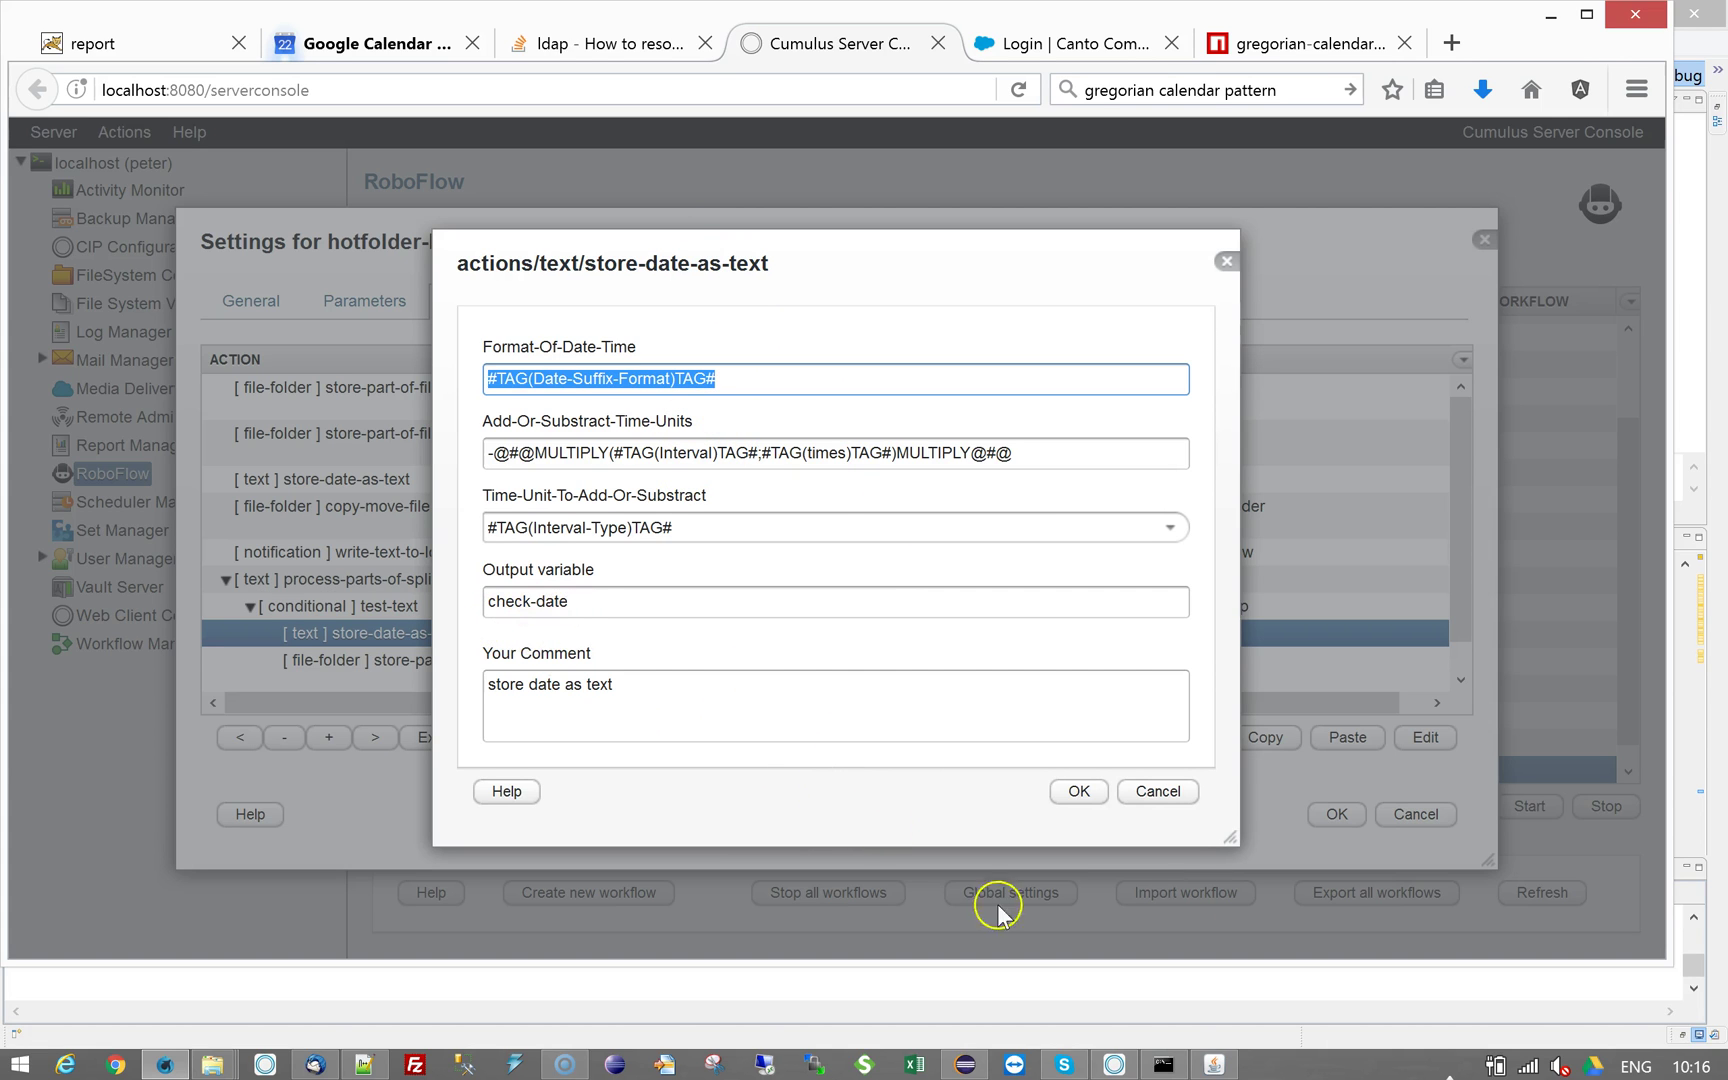
pyautogui.click(1165, 793)
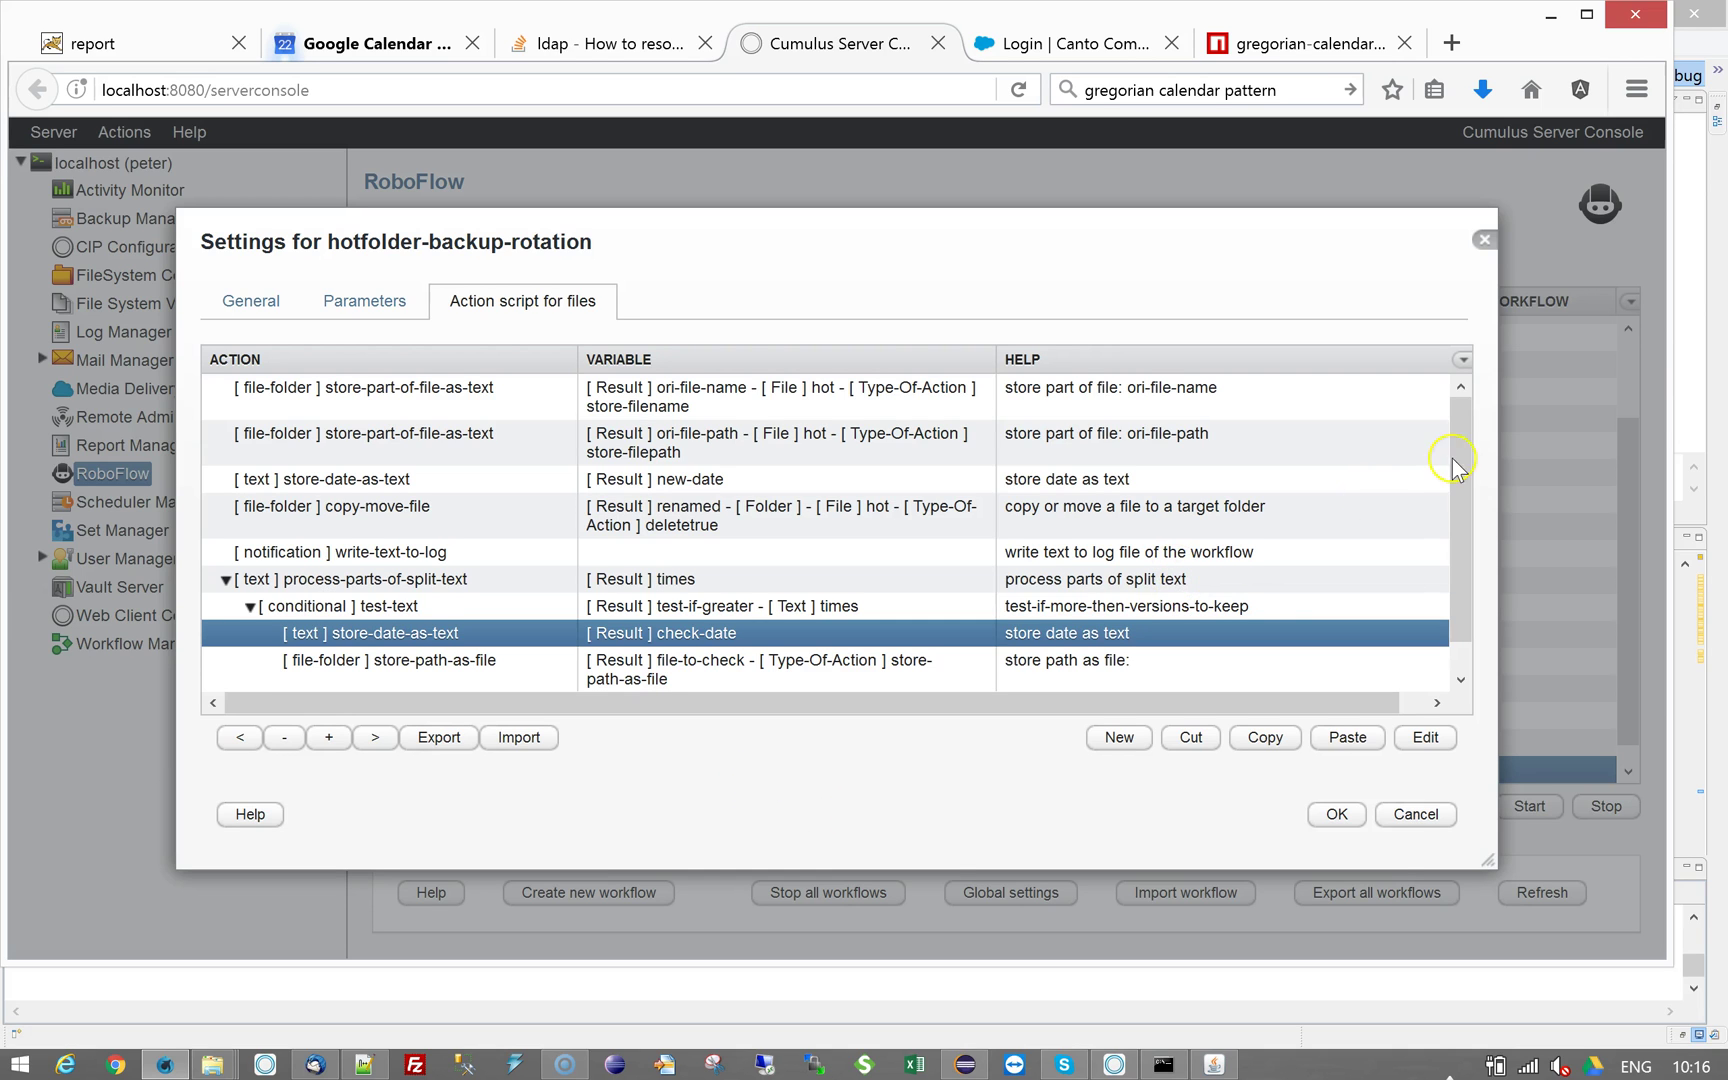
pyautogui.scroll(-1, 1458, 520)
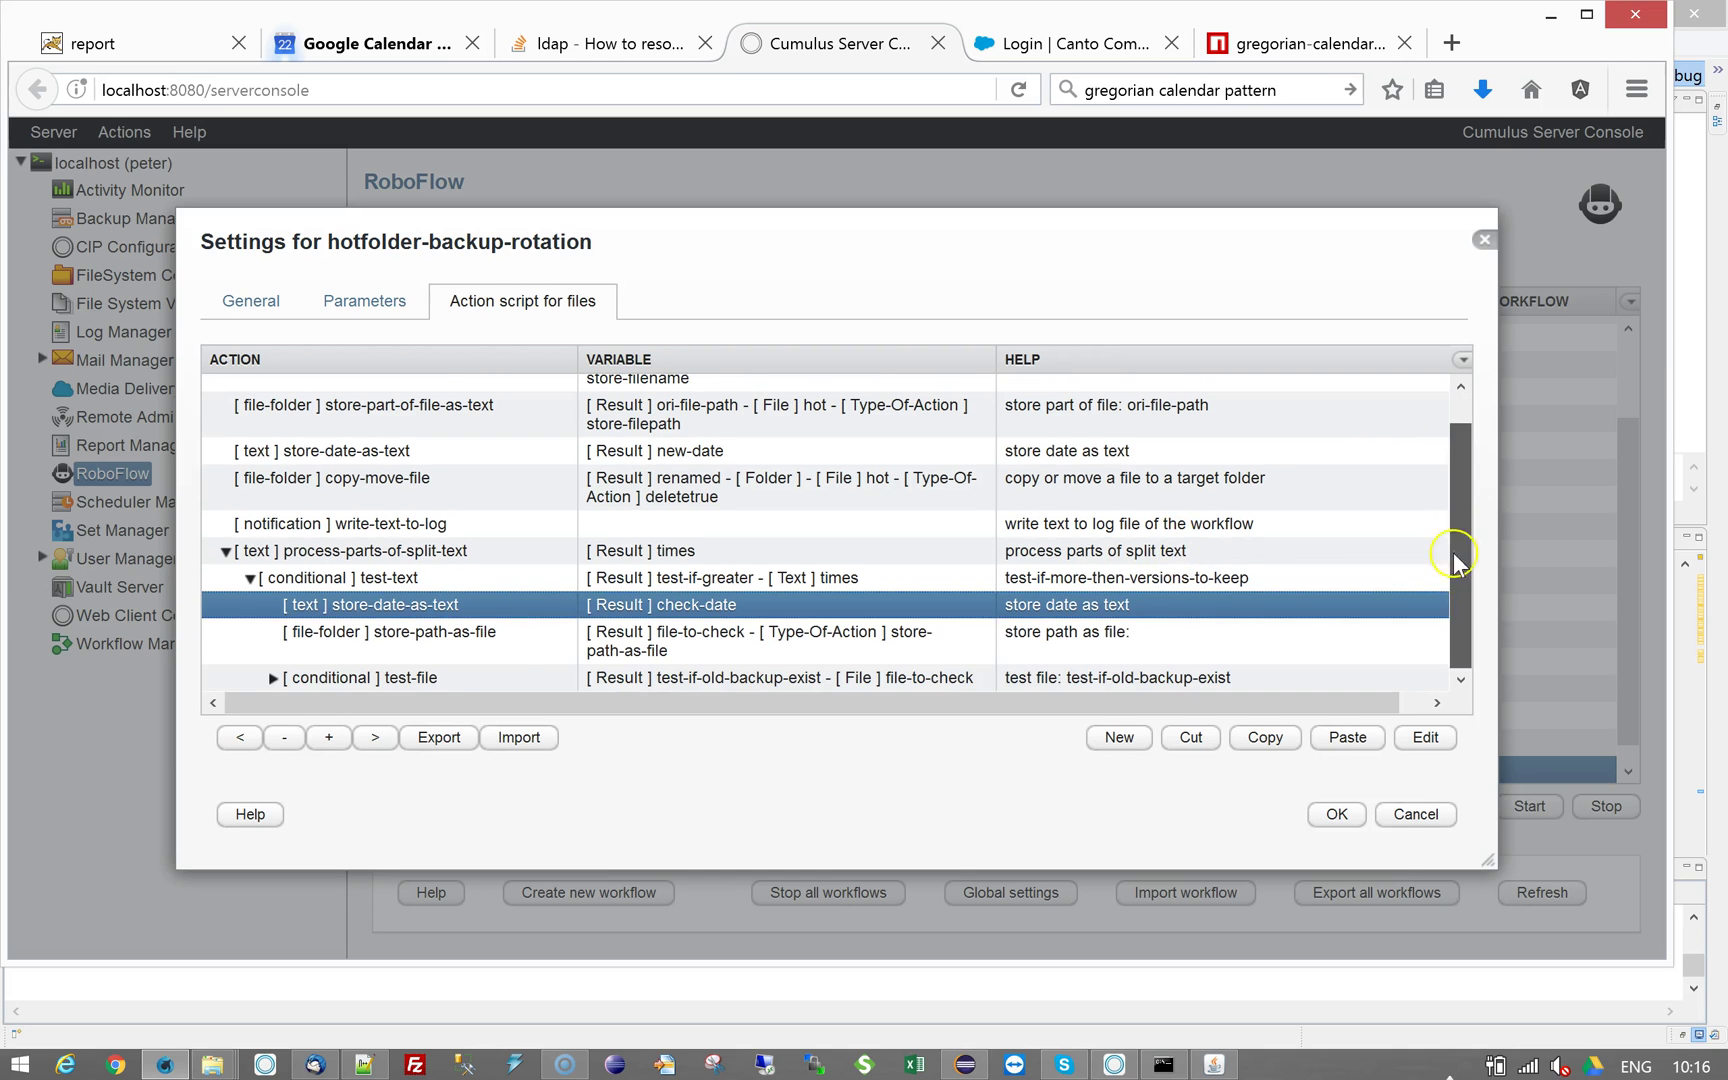
pyautogui.click(1432, 820)
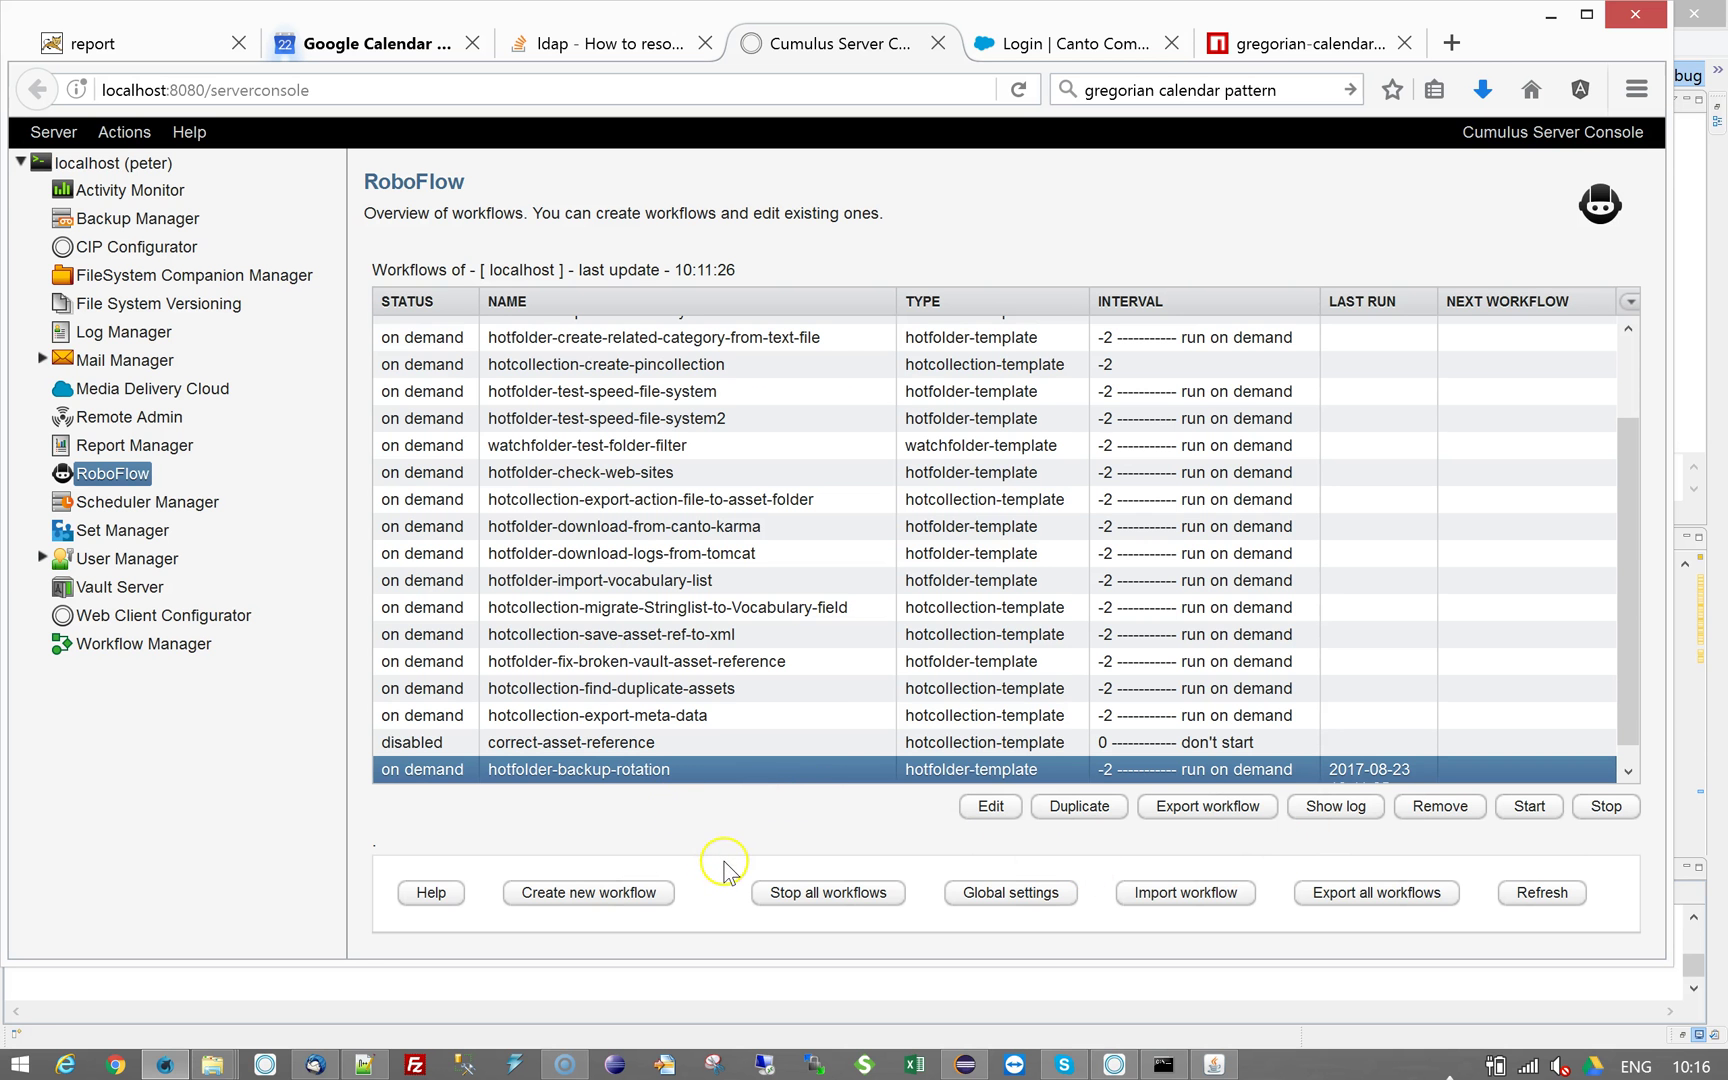